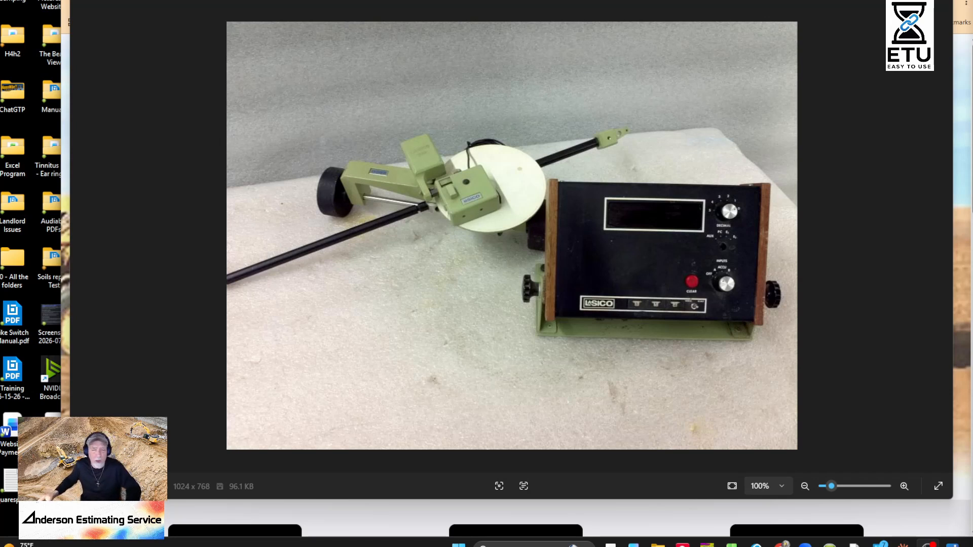
- Put away the equipment photo and the website, and switch to the earthwork takeoff project
{"action": "left_click", "coordinate": [892, 1]}
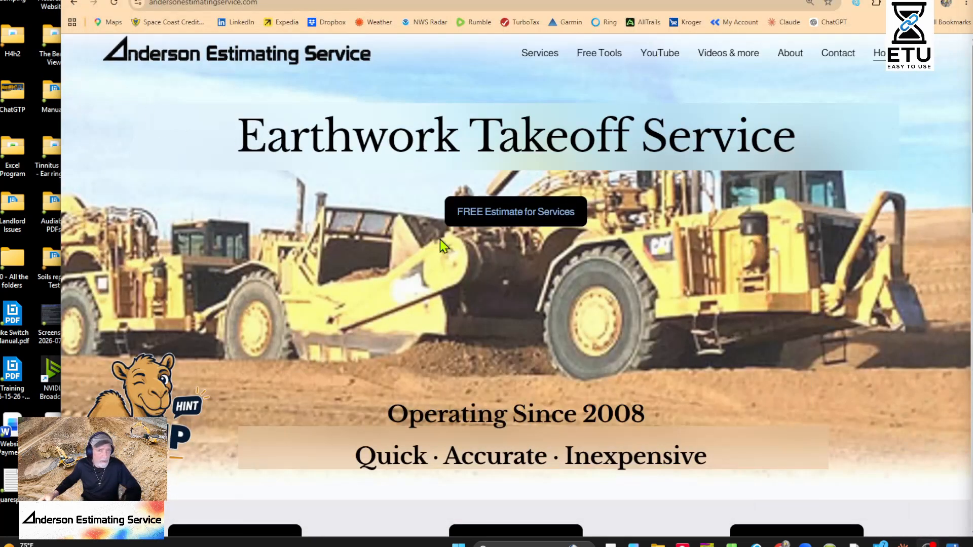
{"action": "mouse_move", "coordinate": [614, 53]}
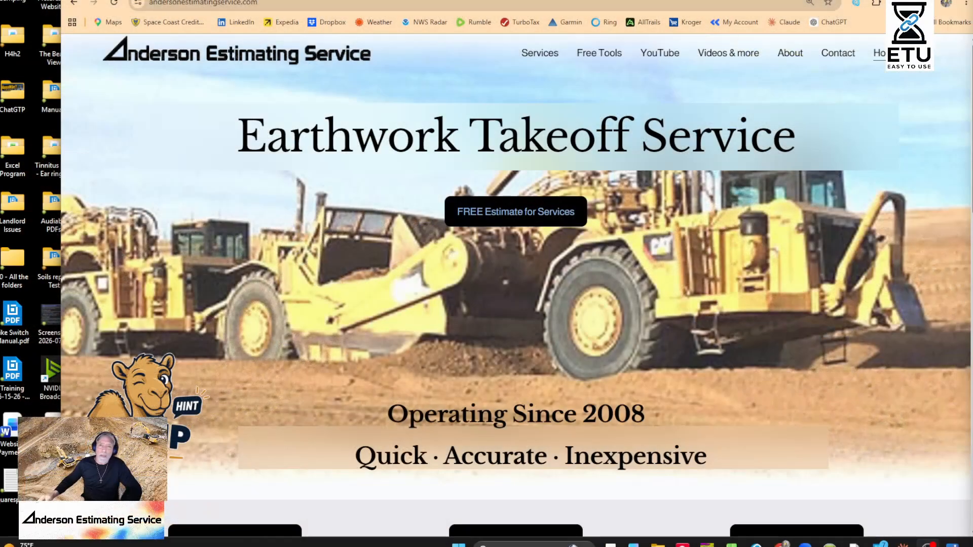
{"action": "left_click", "coordinate": [650, 53]}
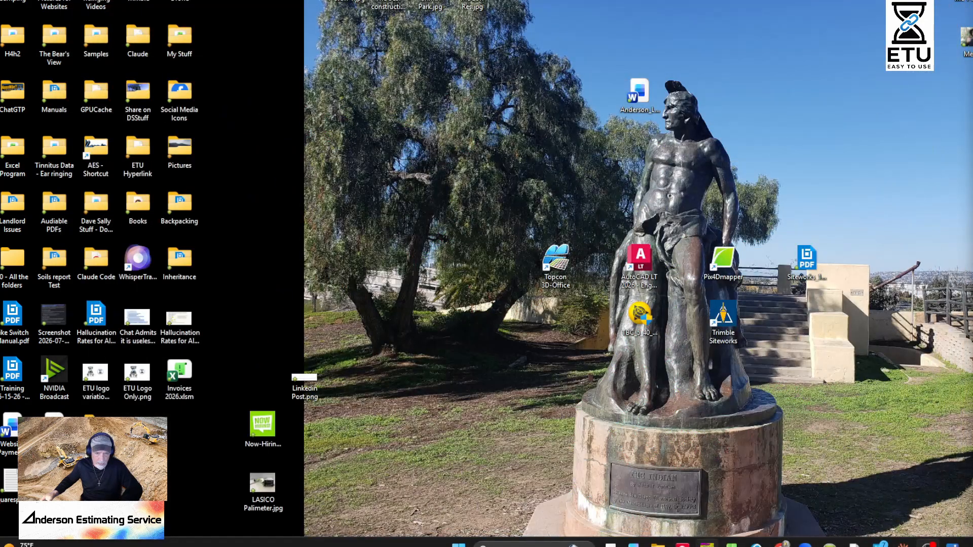
{"action": "mouse_move", "coordinate": [707, 545]}
{"action": "left_click", "coordinate": [710, 481]}
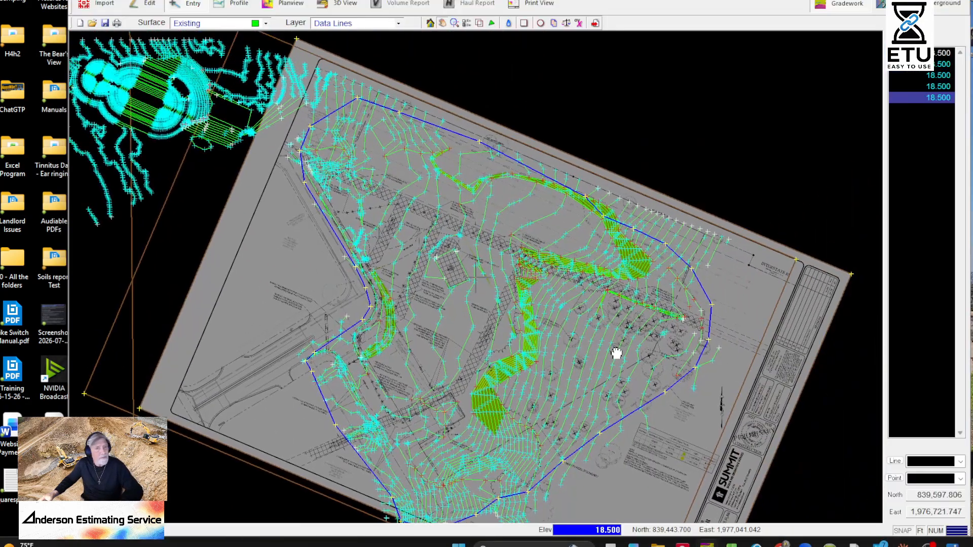
- Leave the 3D cut-fill view for plan editing and make Existing the active surface
{"action": "scroll", "coordinate": [619, 269], "scroll_direction": "up", "scroll_amount": 3}
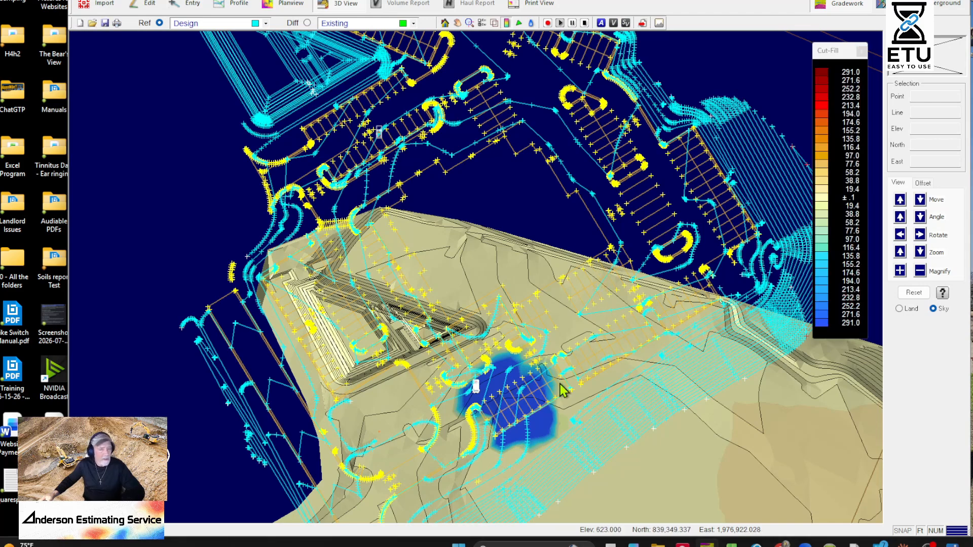
{"action": "left_click", "coordinate": [919, 201]}
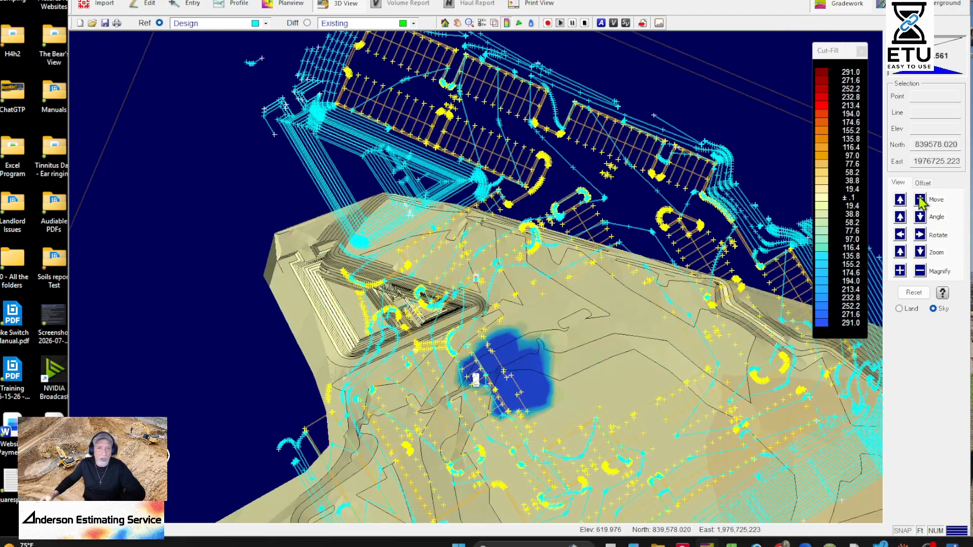
{"action": "left_click", "coordinate": [171, 10]}
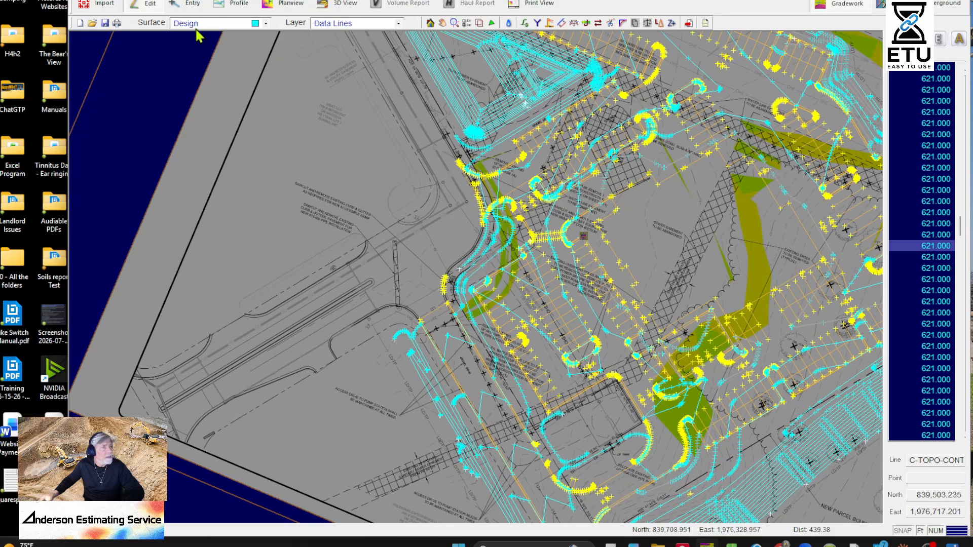
{"action": "left_click", "coordinate": [192, 24]}
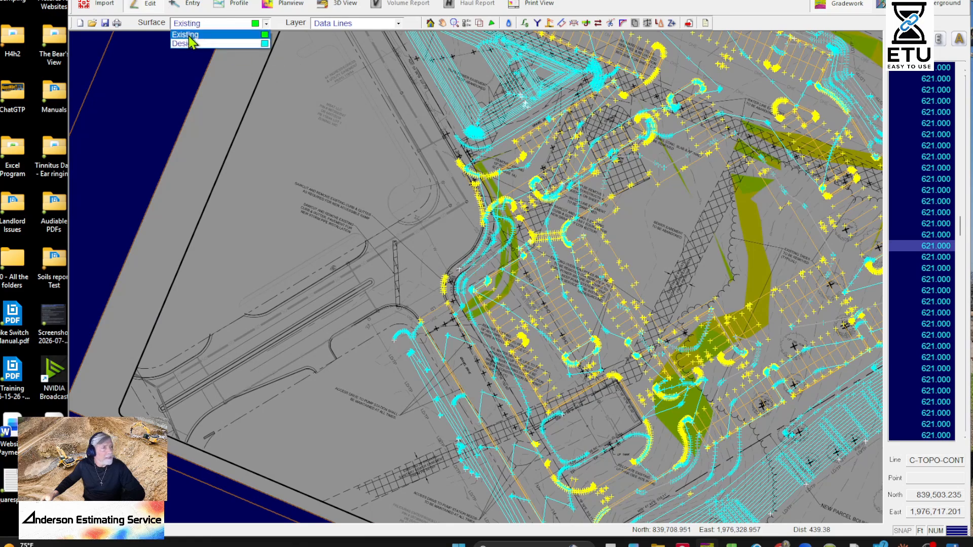
{"action": "left_click", "coordinate": [189, 36]}
- Set the elevation of the outline around the 1.5 story aluminum building to 618.500
{"action": "scroll", "coordinate": [630, 278], "scroll_direction": "up", "scroll_amount": 10}
{"action": "scroll", "coordinate": [515, 332], "scroll_direction": "down", "scroll_amount": 5}
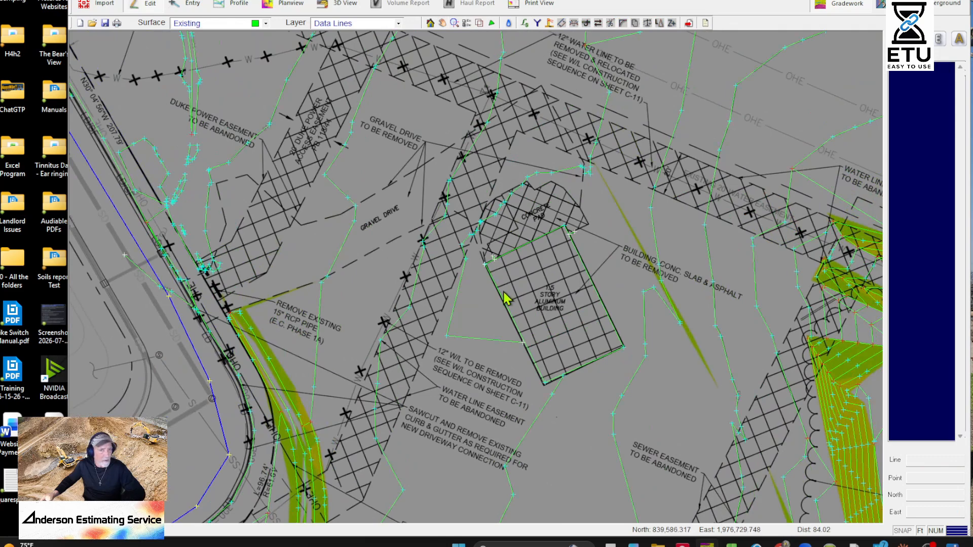
{"action": "left_click", "coordinate": [506, 299]}
{"action": "scroll", "coordinate": [504, 269], "scroll_direction": "up", "scroll_amount": 3}
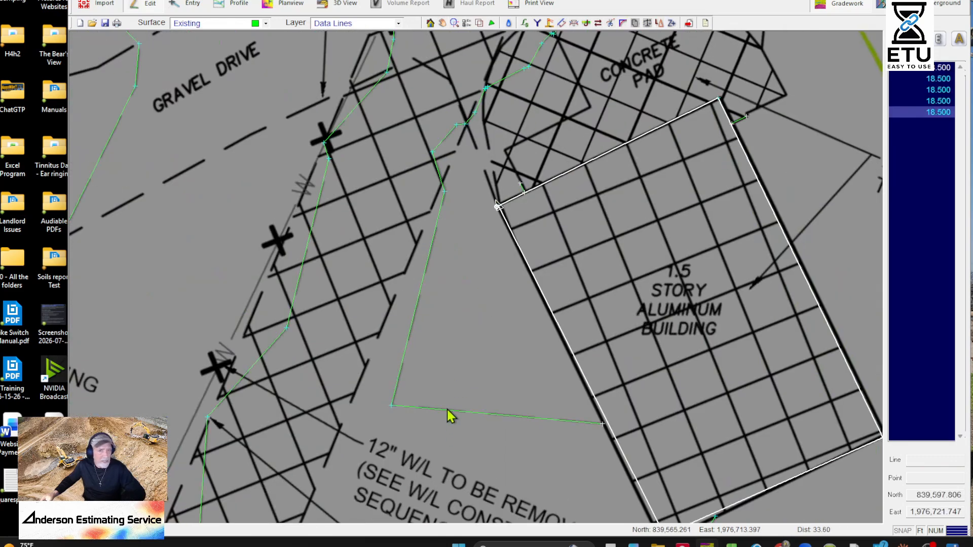
{"action": "left_click", "coordinate": [451, 416]}
{"action": "left_click", "coordinate": [528, 266]}
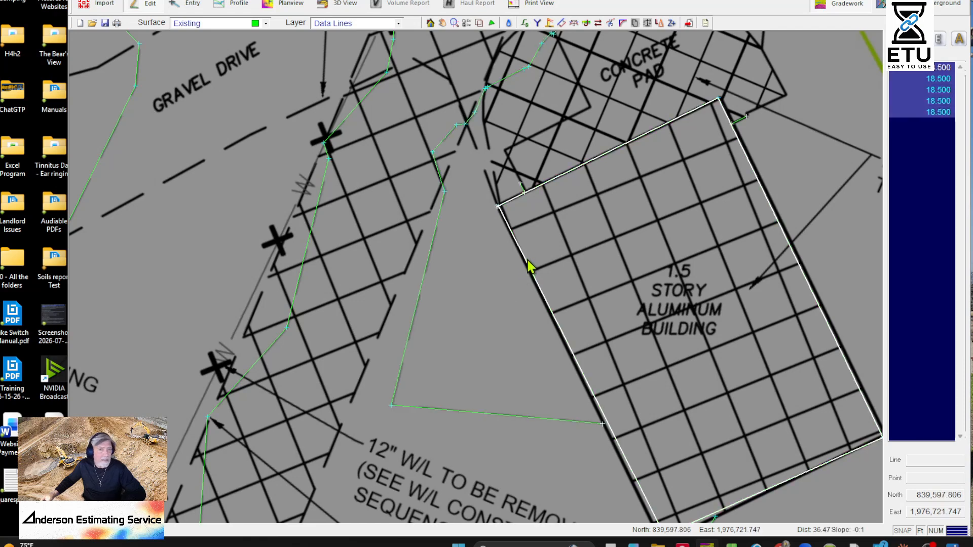
{"action": "double_click", "coordinate": [528, 266]}
{"action": "left_click", "coordinate": [566, 300]}
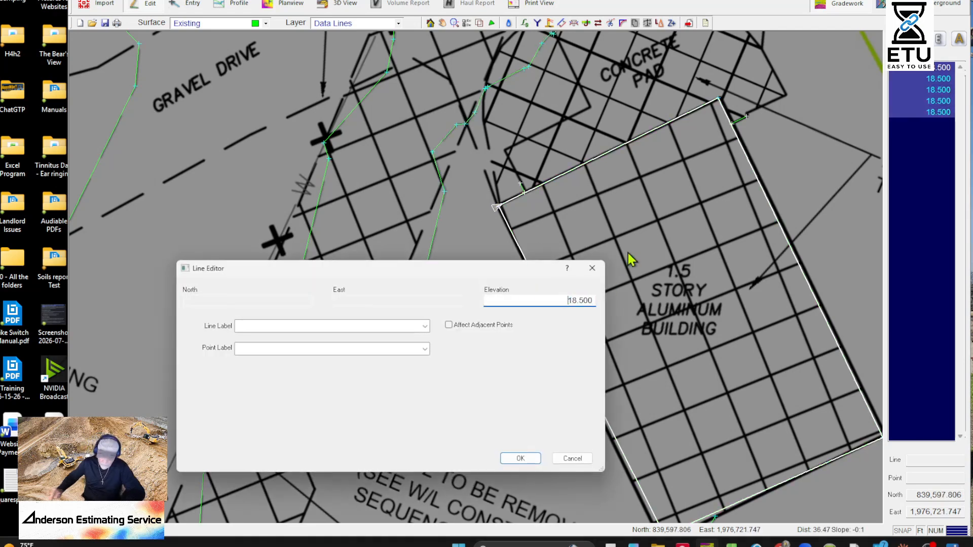
{"action": "type", "text": "6"}
{"action": "key", "text": "Return"}
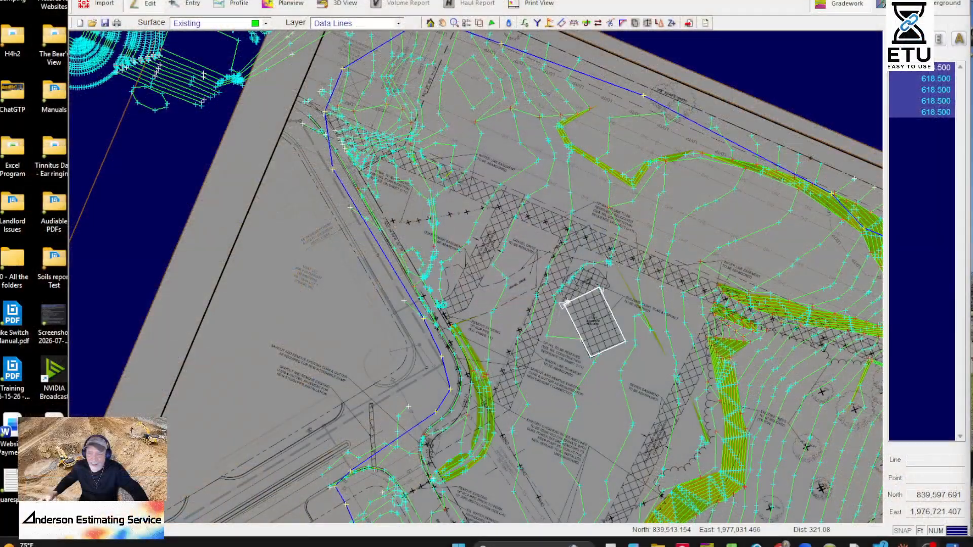
- Rename the plan image "3 - All plans.pdf" as Demo in the image selection
{"action": "scroll", "coordinate": [590, 312], "scroll_direction": "up", "scroll_amount": 4}
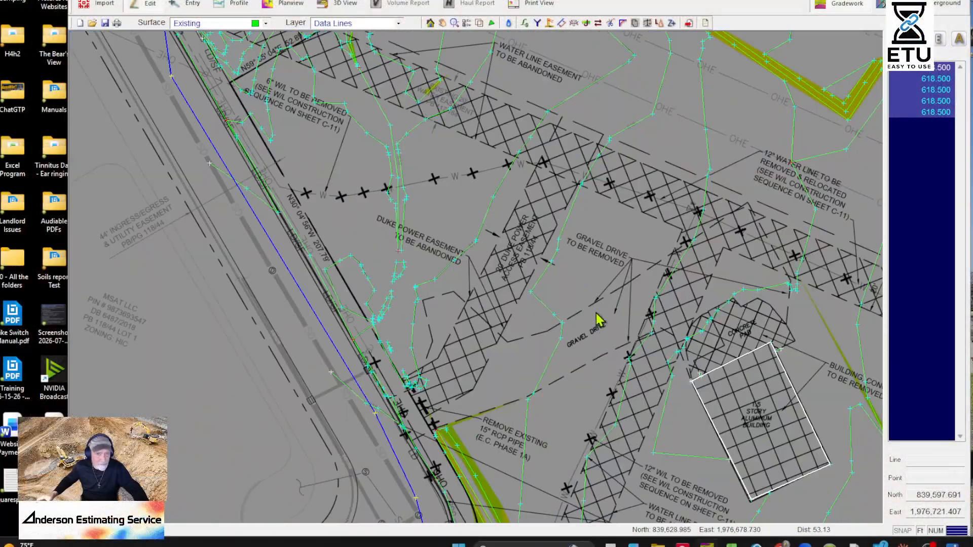
{"action": "middle_click_drag", "start_coordinate": [608, 378], "coordinate": [364, 245]}
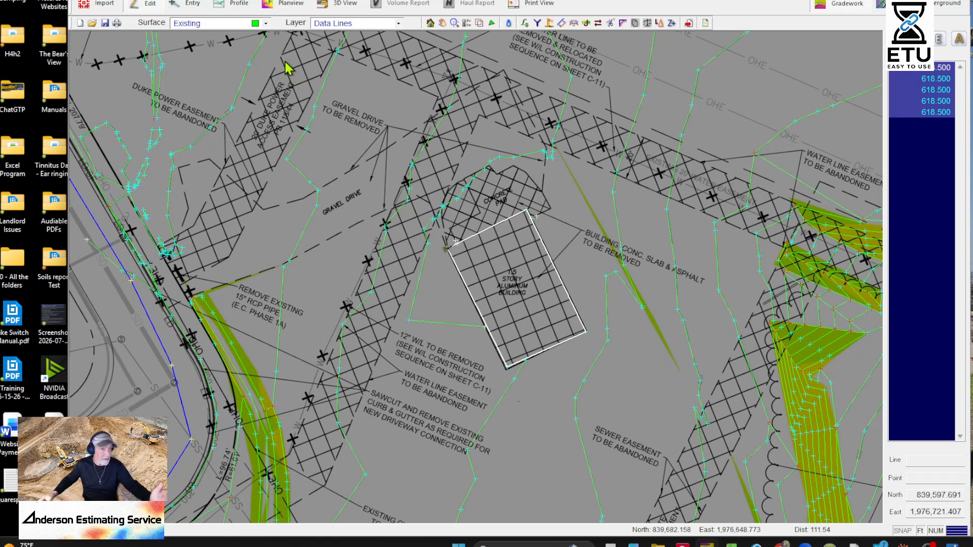
{"action": "left_click", "coordinate": [479, 23]}
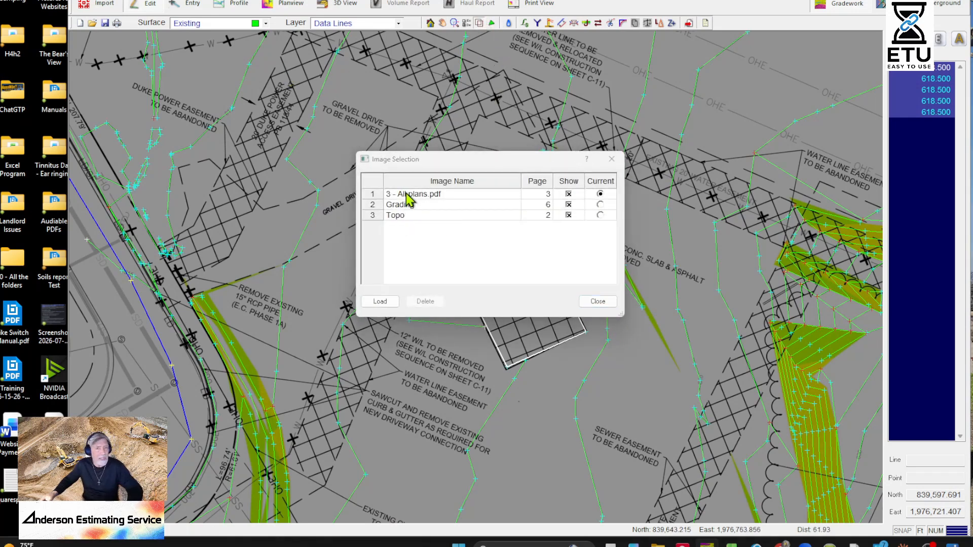
{"action": "left_click", "coordinate": [408, 217]}
{"action": "left_click", "coordinate": [409, 204]}
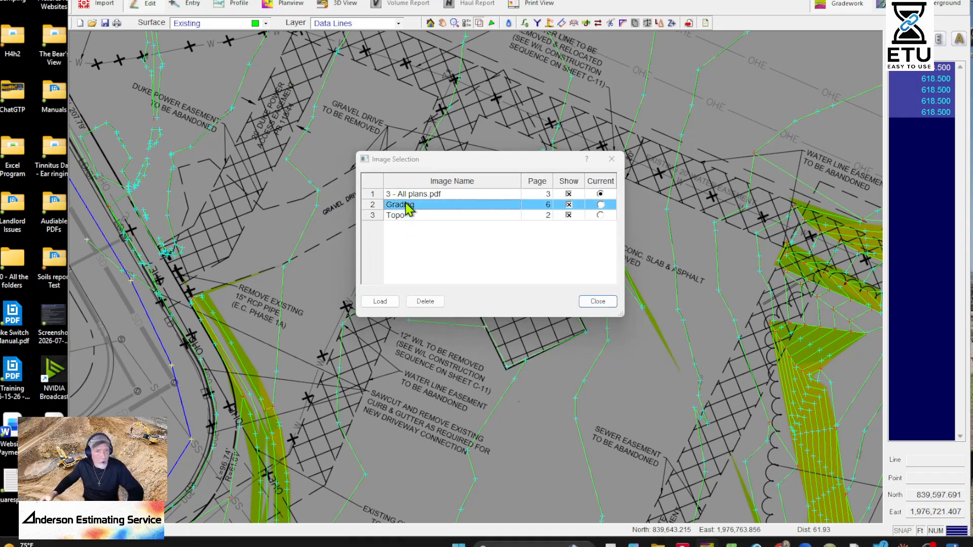
{"action": "left_click", "coordinate": [409, 194]}
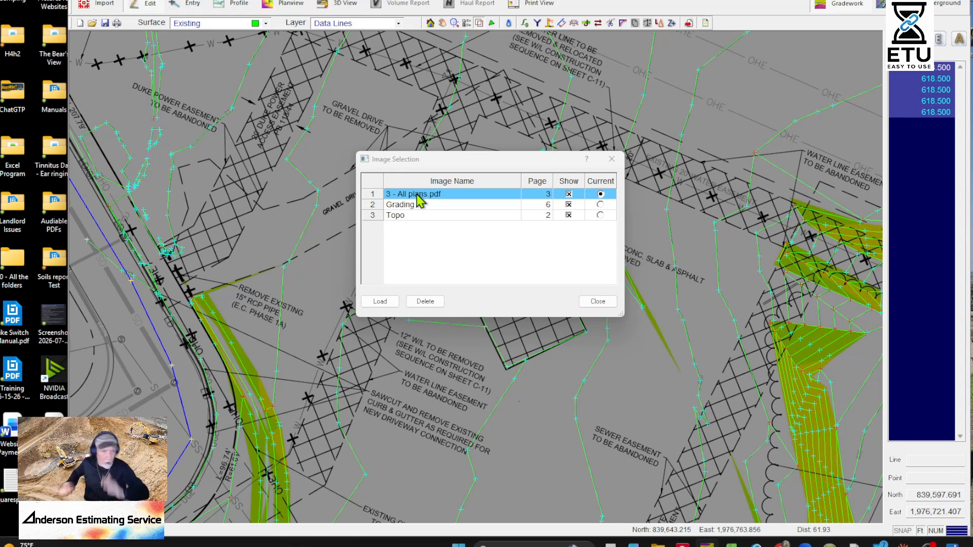
{"action": "left_click", "coordinate": [422, 193]}
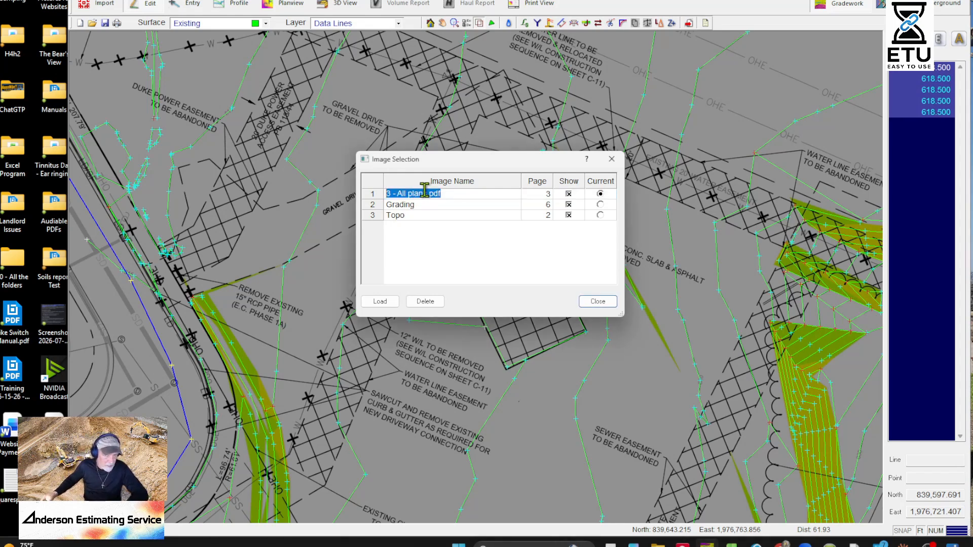
{"action": "type", "text": "Demo"}
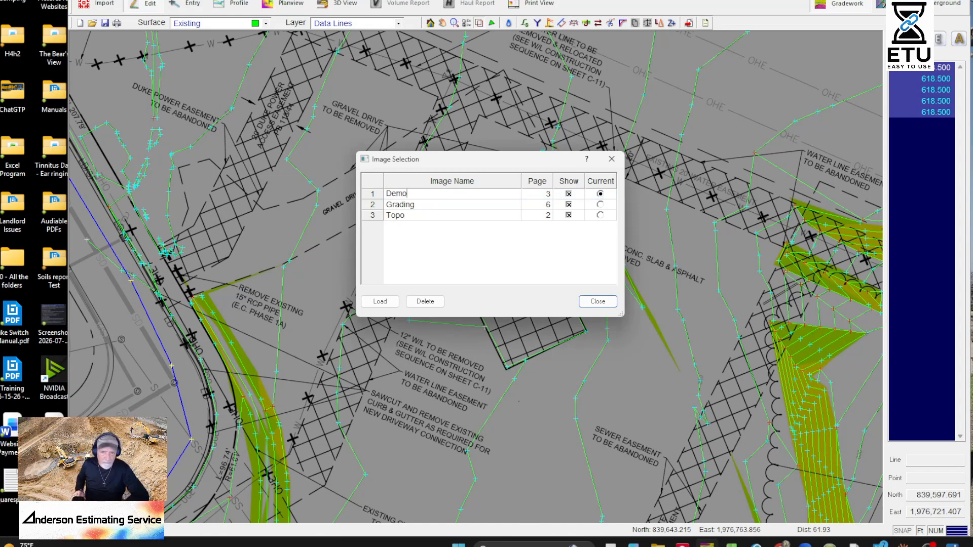
{"action": "key", "text": "Return"}
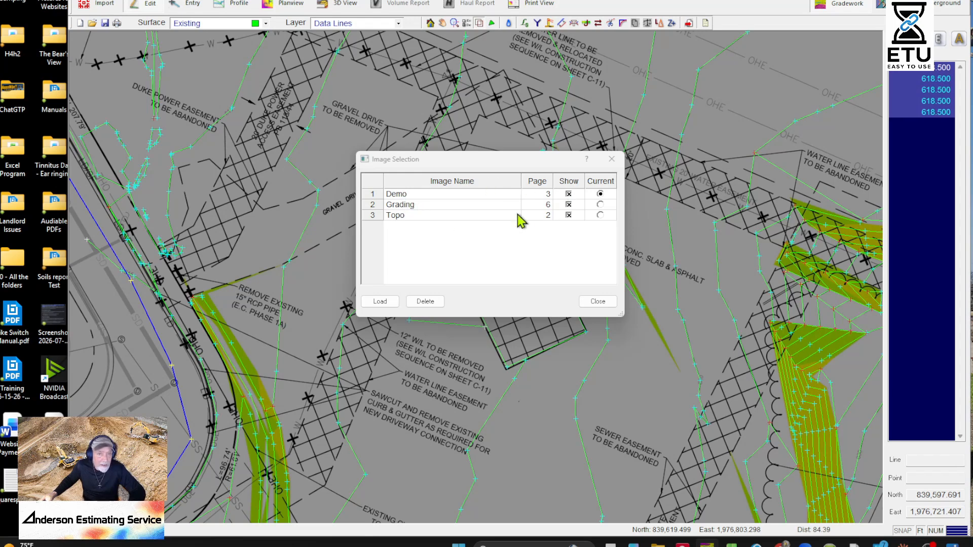
- Make the Grading sheet the current plan image, inspect it behind the linework, and close the image selection
{"action": "left_click", "coordinate": [565, 203]}
{"action": "left_click", "coordinate": [594, 205]}
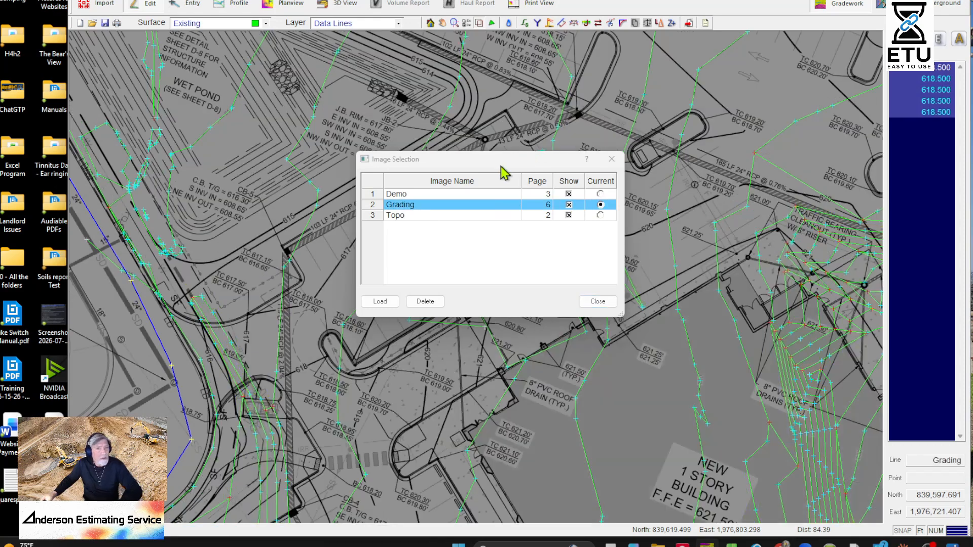
{"action": "mouse_move", "coordinate": [501, 167]}
{"action": "left_mouse_down"}
{"action": "mouse_move", "coordinate": [497, 122]}
{"action": "mouse_move", "coordinate": [716, 31]}
{"action": "left_mouse_up"}
{"action": "scroll", "coordinate": [526, 431], "scroll_direction": "up", "scroll_amount": 3}
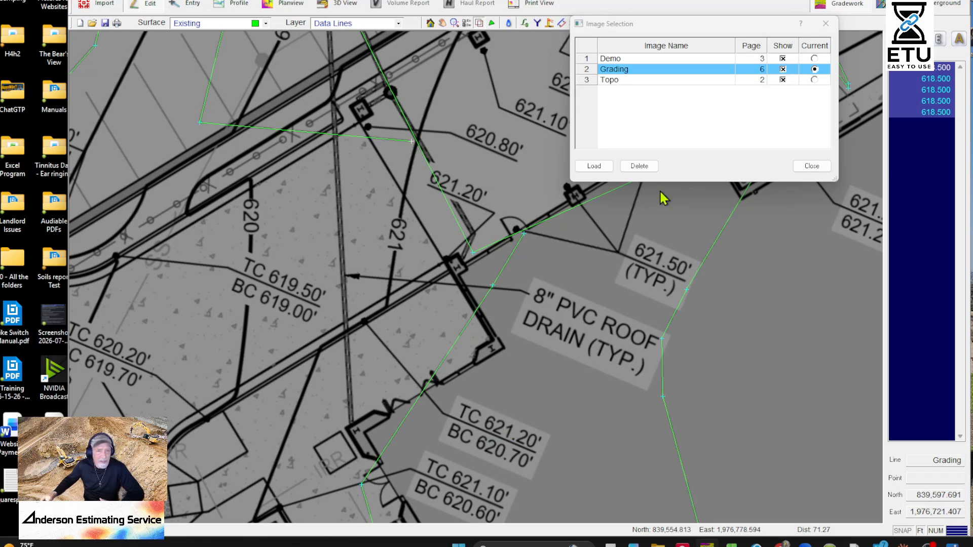
{"action": "mouse_move", "coordinate": [715, 28]}
{"action": "left_mouse_down"}
{"action": "mouse_move", "coordinate": [618, 66]}
{"action": "mouse_move", "coordinate": [464, 230]}
{"action": "left_mouse_up"}
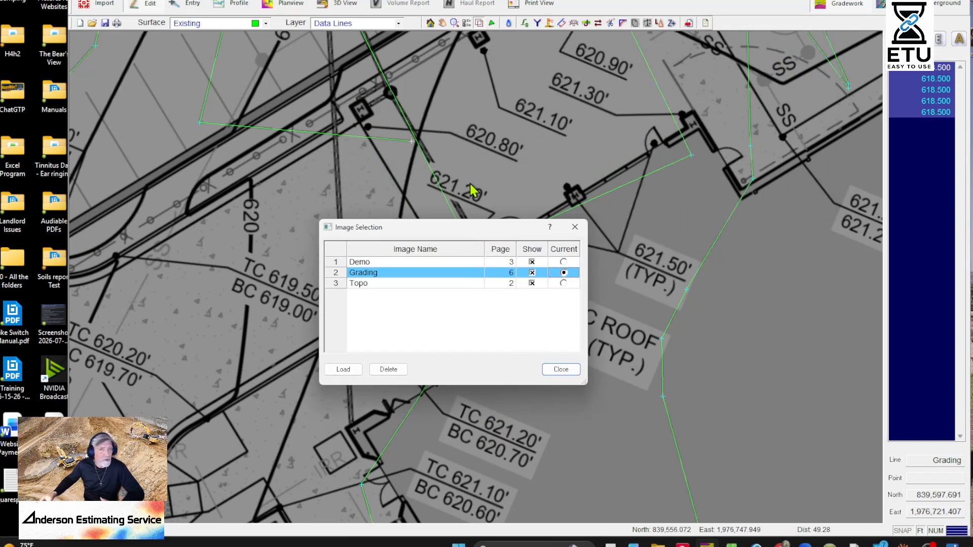
{"action": "scroll", "coordinate": [458, 132], "scroll_direction": "down", "scroll_amount": 5}
{"action": "middle_click_drag", "start_coordinate": [487, 64], "coordinate": [647, 113]}
{"action": "mouse_move", "coordinate": [503, 201]}
{"action": "middle_mouse_down"}
{"action": "mouse_move", "coordinate": [699, 217]}
{"action": "mouse_move", "coordinate": [691, 264]}
{"action": "mouse_move", "coordinate": [643, 302]}
{"action": "mouse_move", "coordinate": [562, 174]}
{"action": "mouse_move", "coordinate": [269, 193]}
{"action": "mouse_move", "coordinate": [355, 199]}
{"action": "middle_mouse_up"}
{"action": "mouse_move", "coordinate": [389, 228]}
{"action": "left_mouse_down"}
{"action": "mouse_move", "coordinate": [716, 203]}
{"action": "mouse_move", "coordinate": [717, 189]}
{"action": "left_mouse_up"}
{"action": "left_click", "coordinate": [890, 330]}
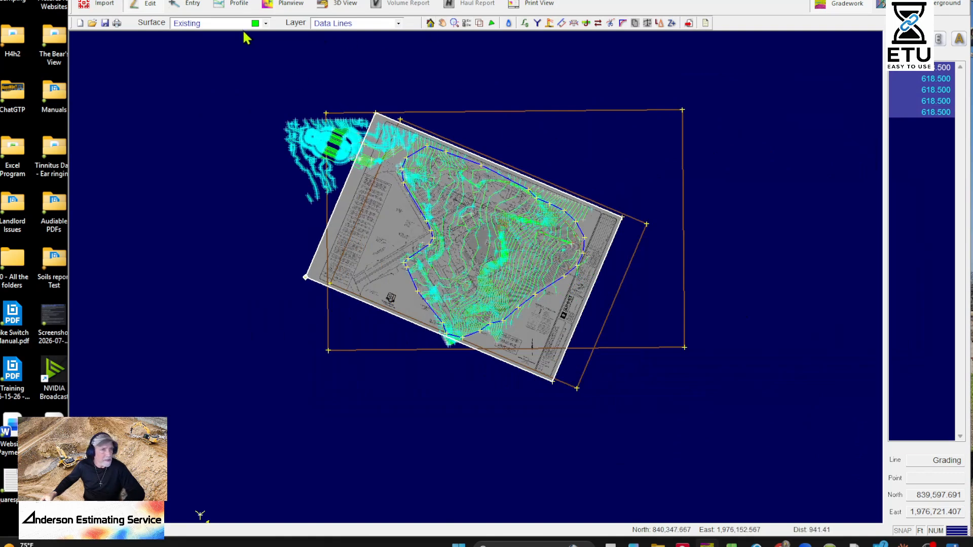
- Select all data lines of the Existing surface and lower their elevation by 600
{"action": "left_click", "coordinate": [147, 3]}
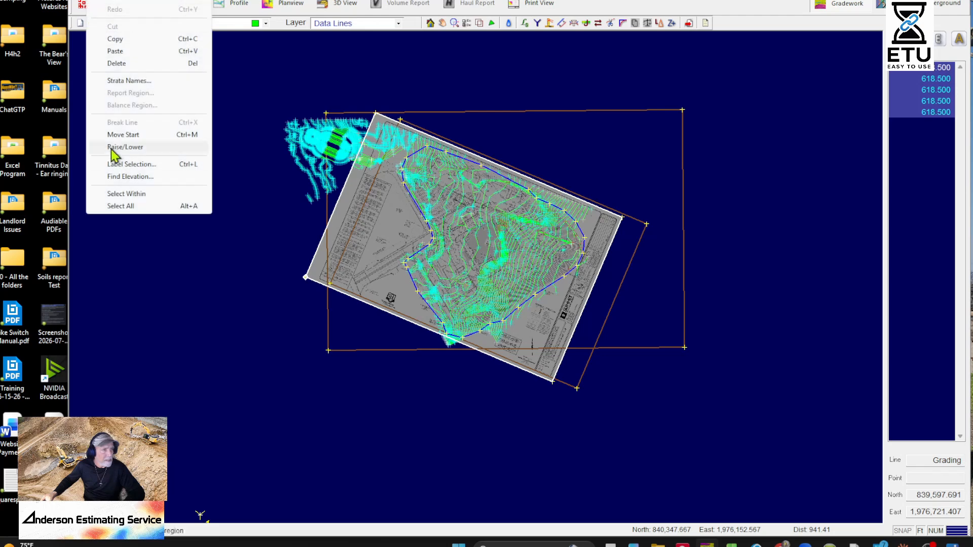
{"action": "left_click", "coordinate": [126, 206]}
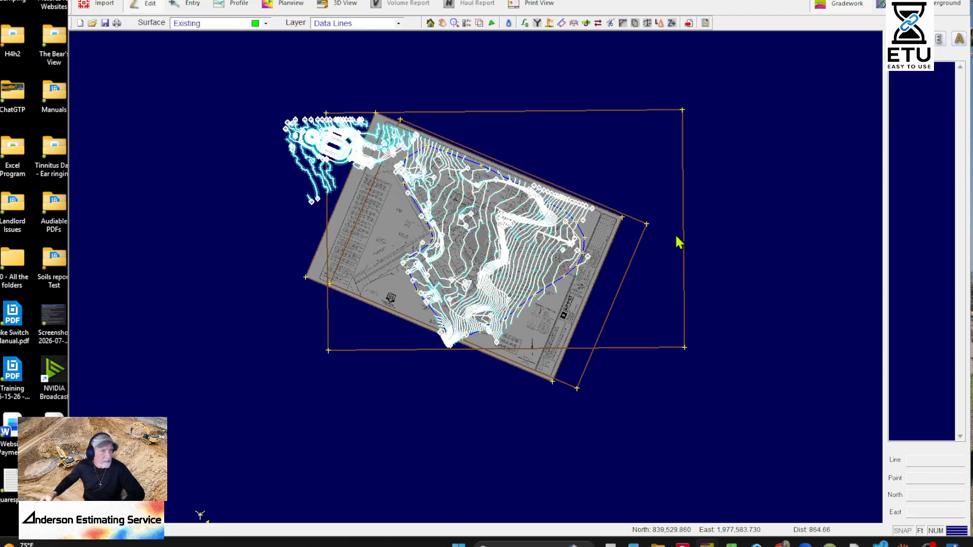
{"action": "right_click", "coordinate": [692, 291]}
{"action": "left_click", "coordinate": [147, 3]}
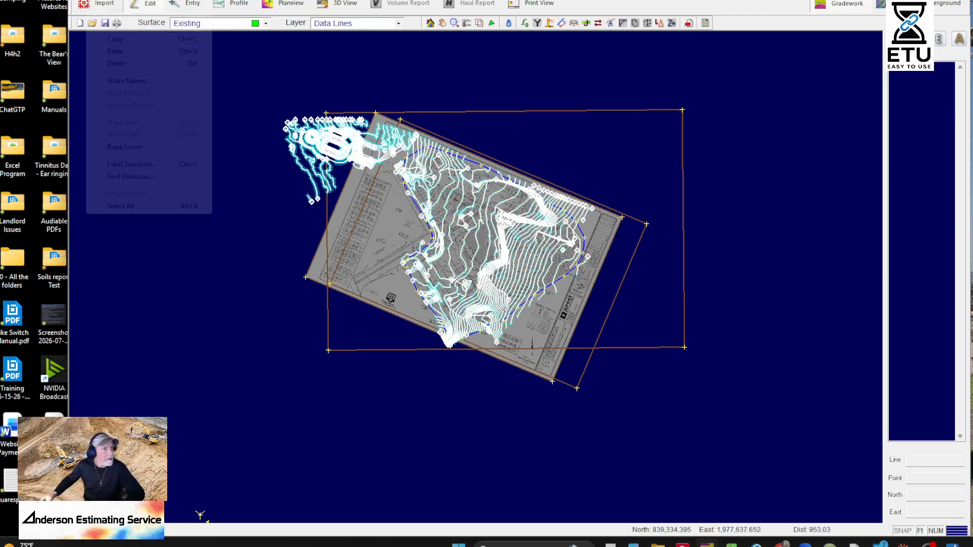
{"action": "left_click", "coordinate": [125, 148]}
{"action": "left_click", "coordinate": [552, 249]}
{"action": "type", "text": "600"}
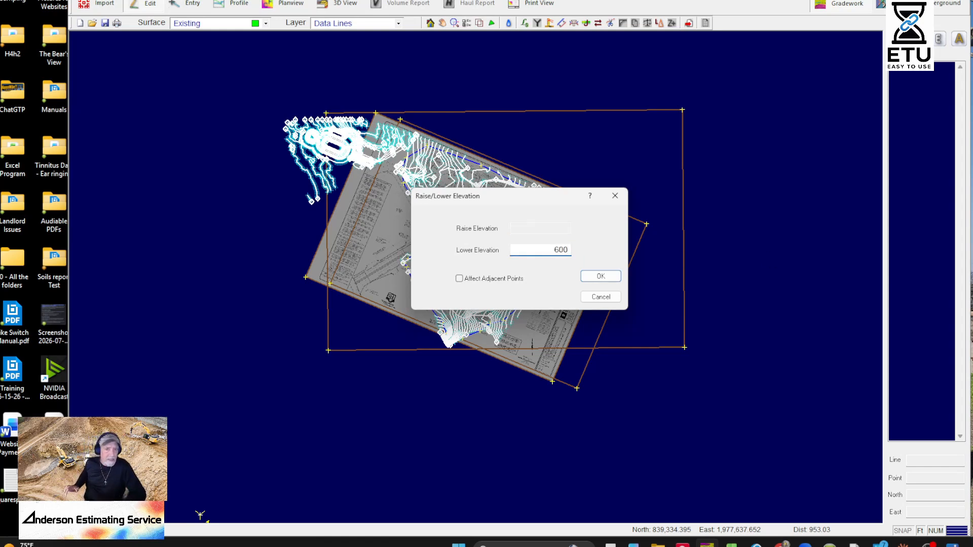
{"action": "left_click", "coordinate": [601, 277]}
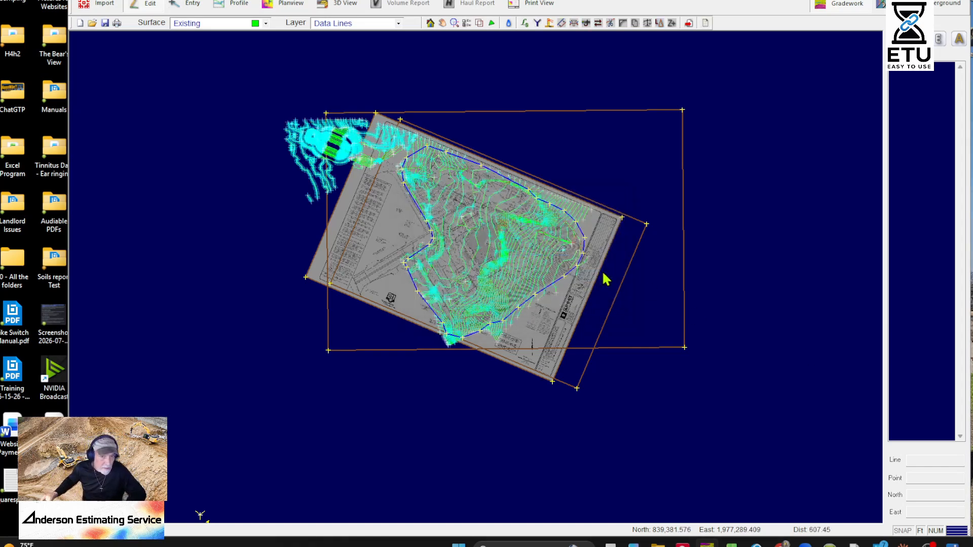
- Select a contour near the western side of the Existing surface to check its elevation
{"action": "scroll", "coordinate": [489, 267], "scroll_direction": "up", "scroll_amount": 3}
{"action": "scroll", "coordinate": [377, 221], "scroll_direction": "down", "scroll_amount": 5}
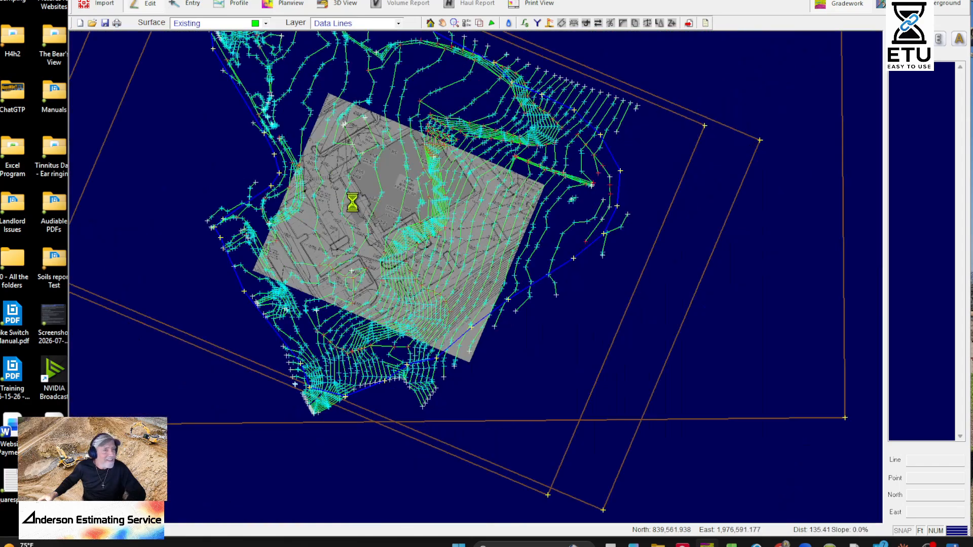
{"action": "left_click", "coordinate": [312, 152]}
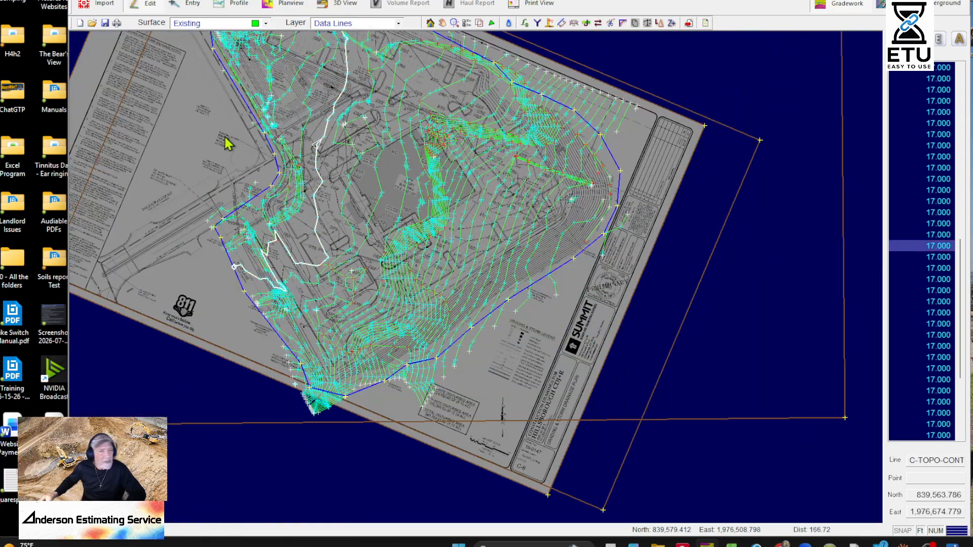
- Make Design the active surface and bring its linework into close view
{"action": "left_click", "coordinate": [195, 23]}
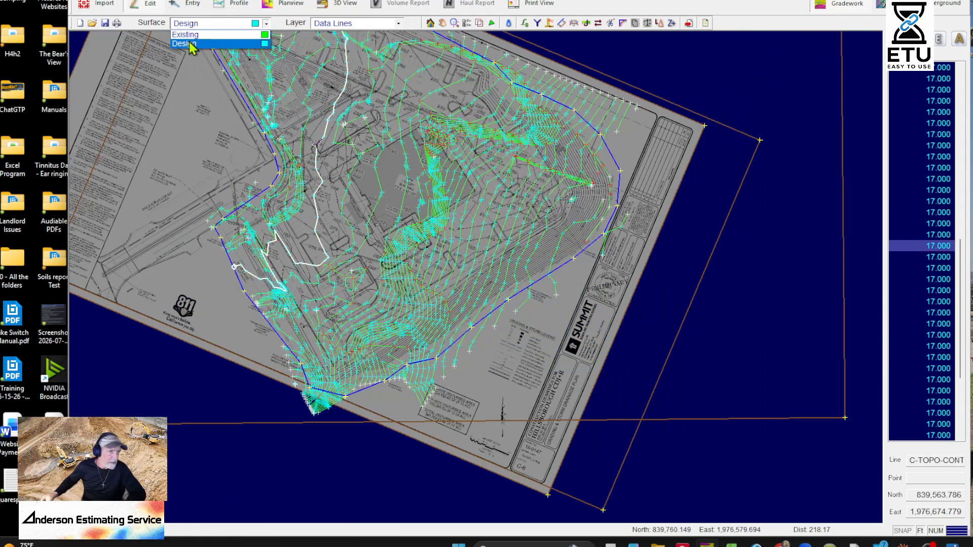
{"action": "left_click", "coordinate": [192, 43]}
{"action": "scroll", "coordinate": [354, 138], "scroll_direction": "down", "scroll_amount": 3}
{"action": "middle_click_drag", "start_coordinate": [355, 138], "coordinate": [482, 231]}
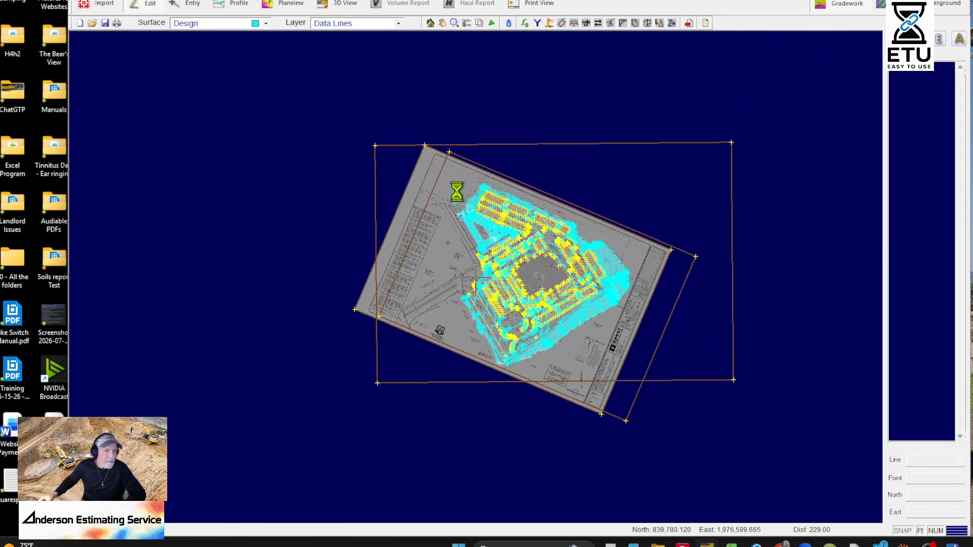
{"action": "scroll", "coordinate": [458, 195], "scroll_direction": "up", "scroll_amount": 4}
{"action": "scroll", "coordinate": [461, 195], "scroll_direction": "down", "scroll_amount": 1}
{"action": "middle_click_drag", "start_coordinate": [539, 323], "coordinate": [476, 279]}
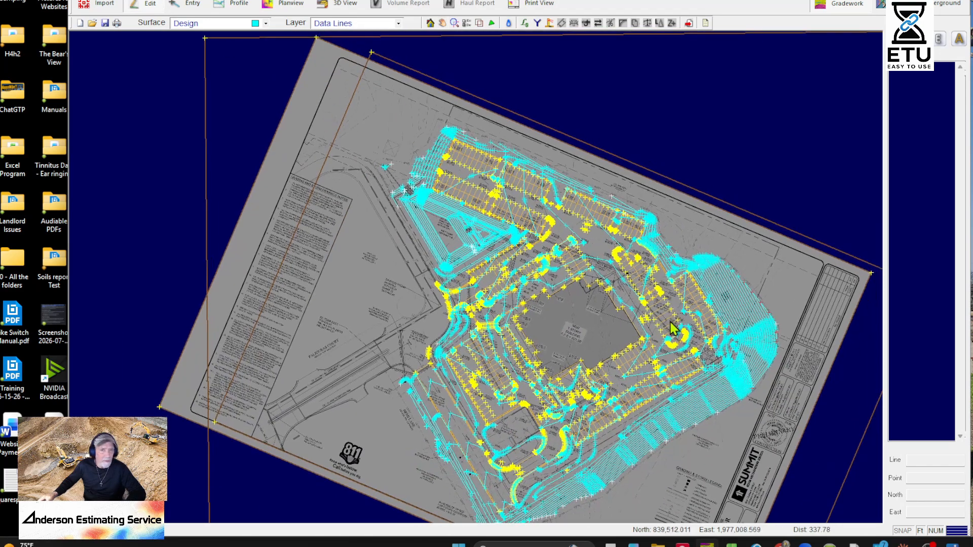
- Select all data lines of the Design surface and lower their elevation by 600
{"action": "middle_click_drag", "start_coordinate": [613, 433], "coordinate": [620, 376]}
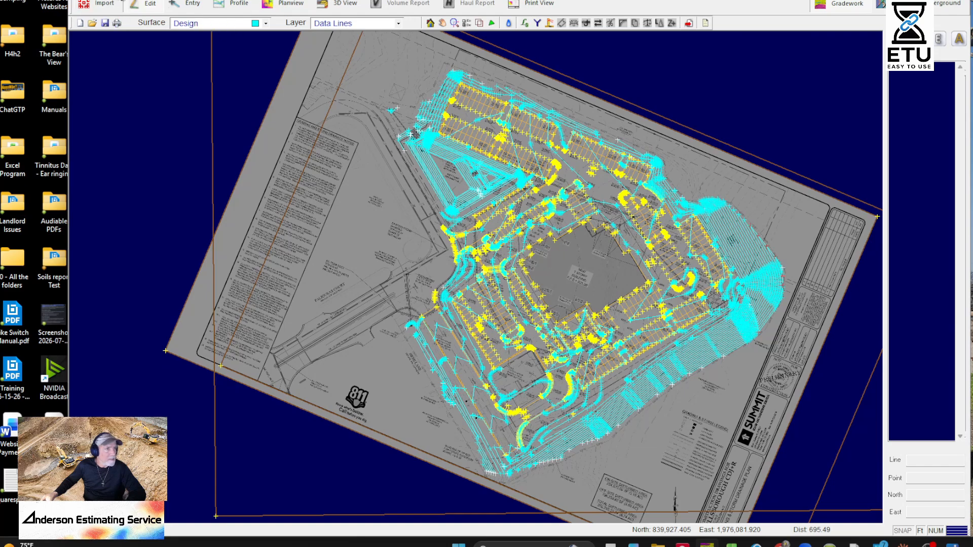
{"action": "left_click", "coordinate": [148, 3]}
{"action": "left_click", "coordinate": [145, 208]}
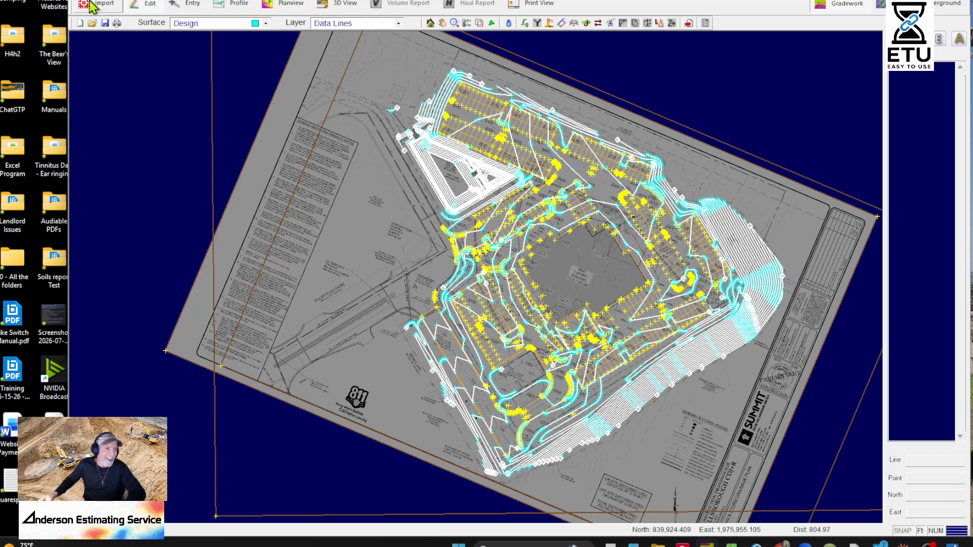
{"action": "left_click", "coordinate": [148, 3]}
{"action": "left_click", "coordinate": [136, 149]}
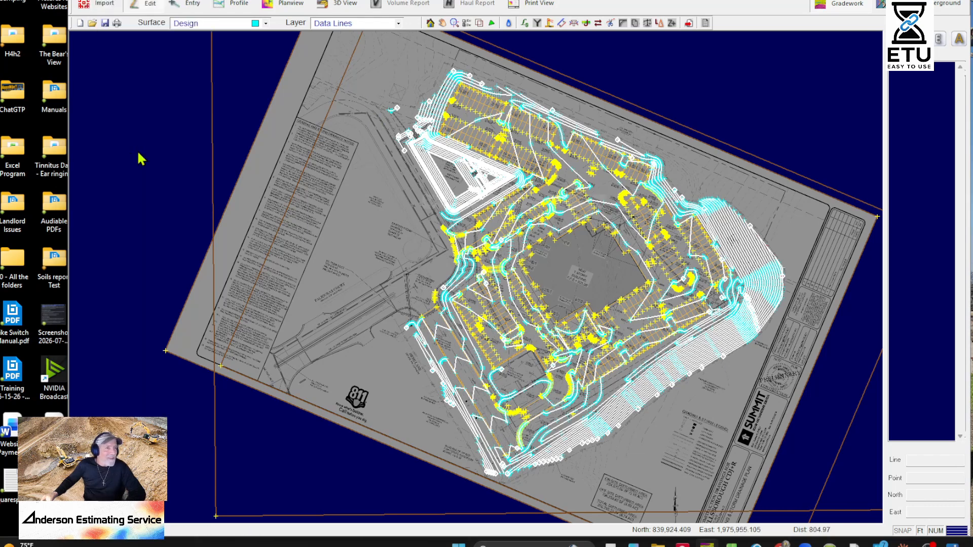
{"action": "left_click", "coordinate": [513, 251]}
{"action": "type", "text": "600"}
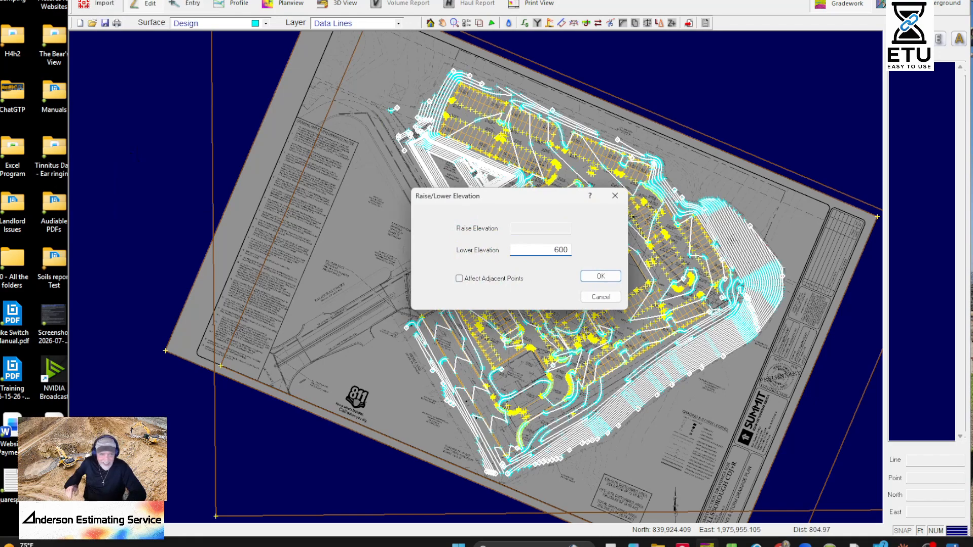
{"action": "key", "text": "Return"}
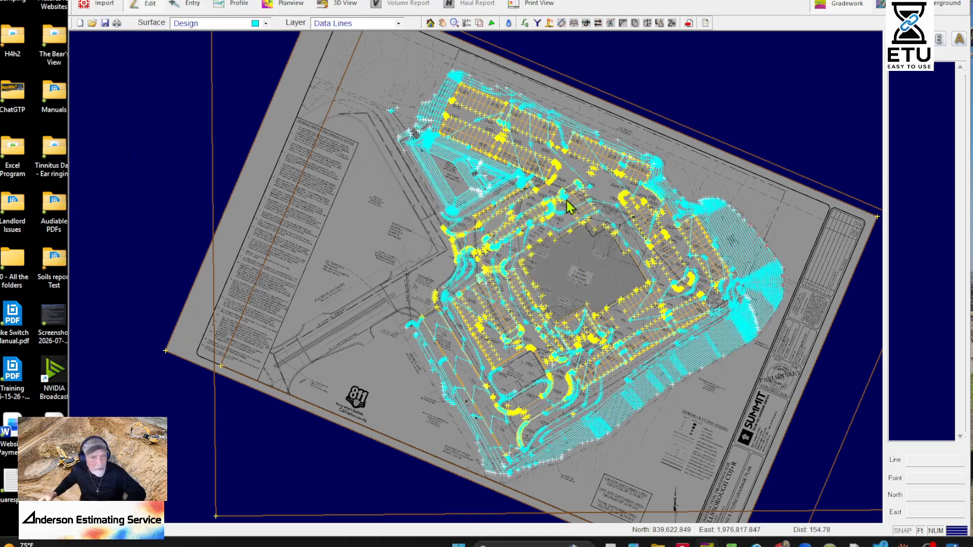
- Examine closely where the 620 contour meets the curb lines along the western edge of the entrance road
{"action": "mouse_move", "coordinate": [675, 278]}
{"action": "middle_mouse_down"}
{"action": "mouse_move", "coordinate": [634, 246]}
{"action": "mouse_move", "coordinate": [778, 300]}
{"action": "middle_mouse_up"}
{"action": "scroll", "coordinate": [571, 194], "scroll_direction": "up", "scroll_amount": 3}
{"action": "mouse_move", "coordinate": [653, 183]}
{"action": "middle_mouse_down"}
{"action": "mouse_move", "coordinate": [308, 183]}
{"action": "mouse_move", "coordinate": [465, 101]}
{"action": "middle_mouse_up"}
{"action": "middle_click_drag", "start_coordinate": [451, 345], "coordinate": [426, 104]}
{"action": "mouse_move", "coordinate": [522, 362]}
{"action": "middle_mouse_down"}
{"action": "mouse_move", "coordinate": [554, 296]}
{"action": "mouse_move", "coordinate": [618, 286]}
{"action": "middle_mouse_up"}
{"action": "scroll", "coordinate": [556, 315], "scroll_direction": "up", "scroll_amount": 7}
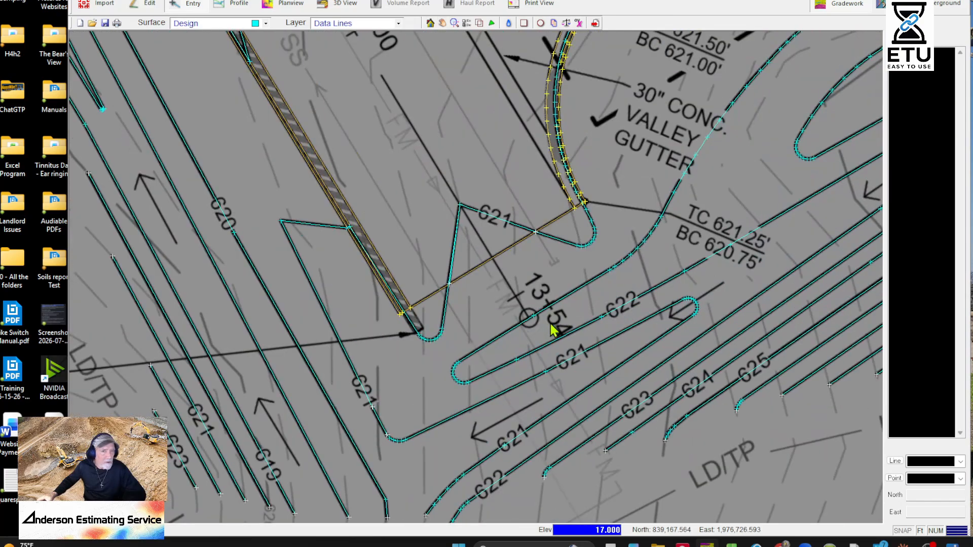
{"action": "scroll", "coordinate": [550, 325], "scroll_direction": "up", "scroll_amount": 2}
{"action": "middle_click_drag", "start_coordinate": [375, 182], "coordinate": [550, 328]}
{"action": "scroll", "coordinate": [436, 332], "scroll_direction": "up", "scroll_amount": 2}
{"action": "mouse_move", "coordinate": [341, 130]}
{"action": "middle_mouse_down"}
{"action": "mouse_move", "coordinate": [471, 257]}
{"action": "mouse_move", "coordinate": [601, 437]}
{"action": "middle_mouse_up"}
{"action": "middle_click_drag", "start_coordinate": [432, 133], "coordinate": [571, 447]}
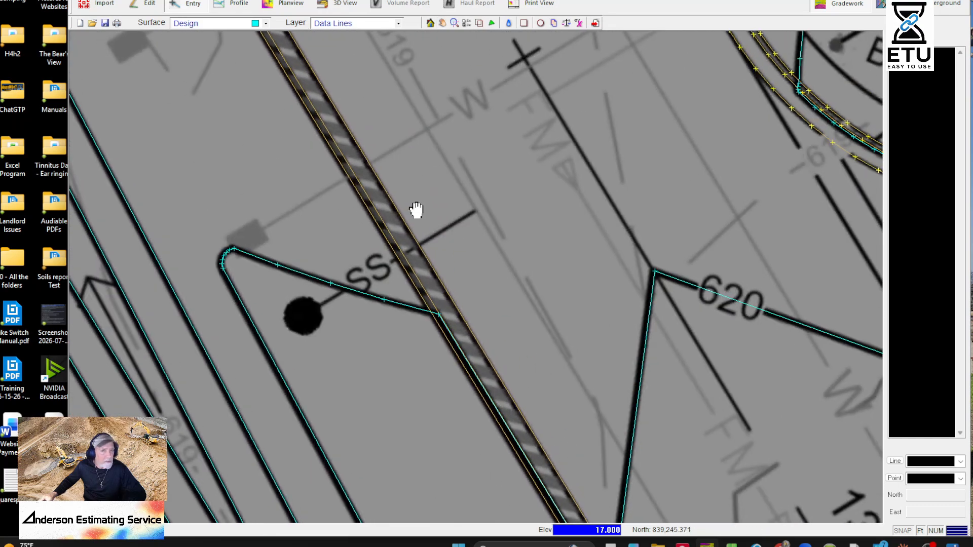
{"action": "middle_click_drag", "start_coordinate": [422, 333], "coordinate": [428, 202]}
{"action": "scroll", "coordinate": [438, 204], "scroll_direction": "up", "scroll_amount": 4}
{"action": "scroll", "coordinate": [444, 173], "scroll_direction": "up", "scroll_amount": 2}
{"action": "scroll", "coordinate": [464, 175], "scroll_direction": "up", "scroll_amount": 6}
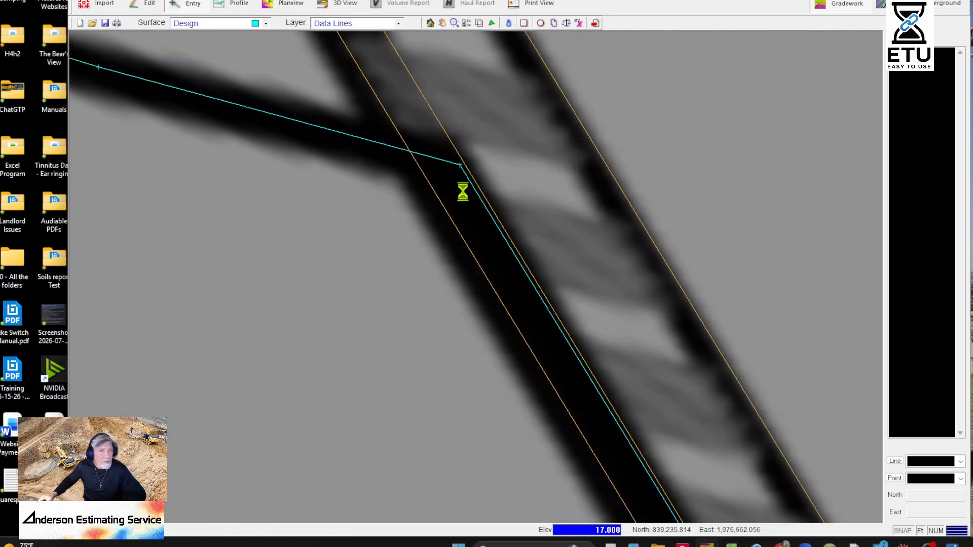
- Trace the 620 contour between the western curb lines to examine how it runs along and crosses them
{"action": "middle_click_drag", "start_coordinate": [487, 213], "coordinate": [293, 54]}
{"action": "scroll", "coordinate": [412, 287], "scroll_direction": "down", "scroll_amount": 2}
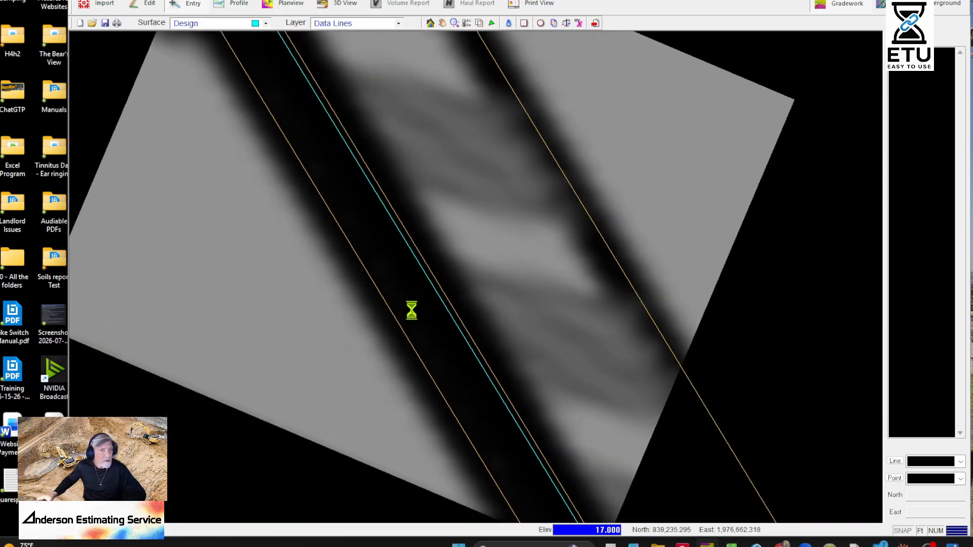
{"action": "scroll", "coordinate": [465, 401], "scroll_direction": "down", "scroll_amount": 2}
{"action": "middle_click_drag", "start_coordinate": [417, 226], "coordinate": [277, 5]}
{"action": "middle_click_drag", "start_coordinate": [515, 427], "coordinate": [319, 80]}
{"action": "scroll", "coordinate": [321, 157], "scroll_direction": "down", "scroll_amount": 3}
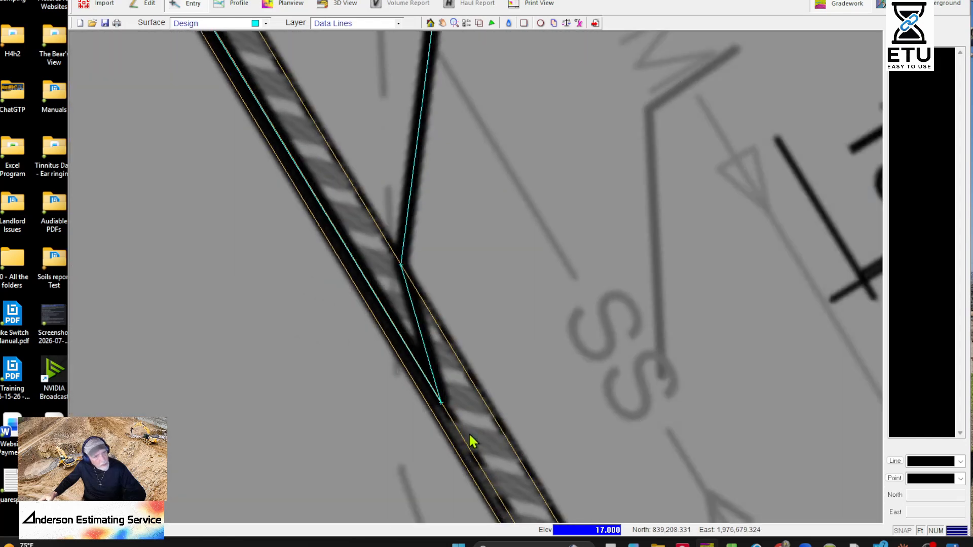
{"action": "mouse_move", "coordinate": [229, 138]}
{"action": "middle_mouse_down"}
{"action": "mouse_move", "coordinate": [364, 250]}
{"action": "mouse_move", "coordinate": [479, 398]}
{"action": "middle_mouse_up"}
{"action": "mouse_move", "coordinate": [317, 158]}
{"action": "middle_mouse_down"}
{"action": "mouse_move", "coordinate": [463, 333]}
{"action": "mouse_move", "coordinate": [483, 385]}
{"action": "middle_mouse_up"}
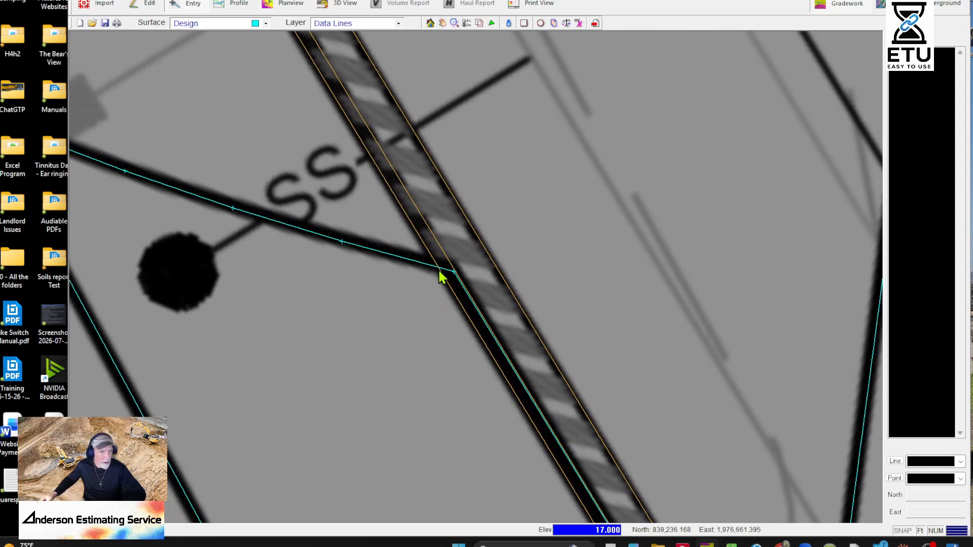
{"action": "mouse_move", "coordinate": [440, 276]}
{"action": "middle_mouse_down"}
{"action": "mouse_move", "coordinate": [472, 363]}
{"action": "mouse_move", "coordinate": [613, 327]}
{"action": "mouse_move", "coordinate": [587, 252]}
{"action": "mouse_move", "coordinate": [471, 350]}
{"action": "mouse_move", "coordinate": [426, 282]}
{"action": "mouse_move", "coordinate": [571, 210]}
{"action": "mouse_move", "coordinate": [688, 293]}
{"action": "mouse_move", "coordinate": [636, 374]}
{"action": "mouse_move", "coordinate": [405, 387]}
{"action": "mouse_move", "coordinate": [588, 402]}
{"action": "mouse_move", "coordinate": [238, 102]}
{"action": "mouse_move", "coordinate": [254, 167]}
{"action": "mouse_move", "coordinate": [310, 178]}
{"action": "mouse_move", "coordinate": [589, 306]}
{"action": "mouse_move", "coordinate": [550, 183]}
{"action": "mouse_move", "coordinate": [525, 518]}
{"action": "mouse_move", "coordinate": [547, 380]}
{"action": "mouse_move", "coordinate": [412, 196]}
{"action": "mouse_move", "coordinate": [556, 352]}
{"action": "middle_mouse_up"}
{"action": "scroll", "coordinate": [456, 216], "scroll_direction": "up", "scroll_amount": 5}
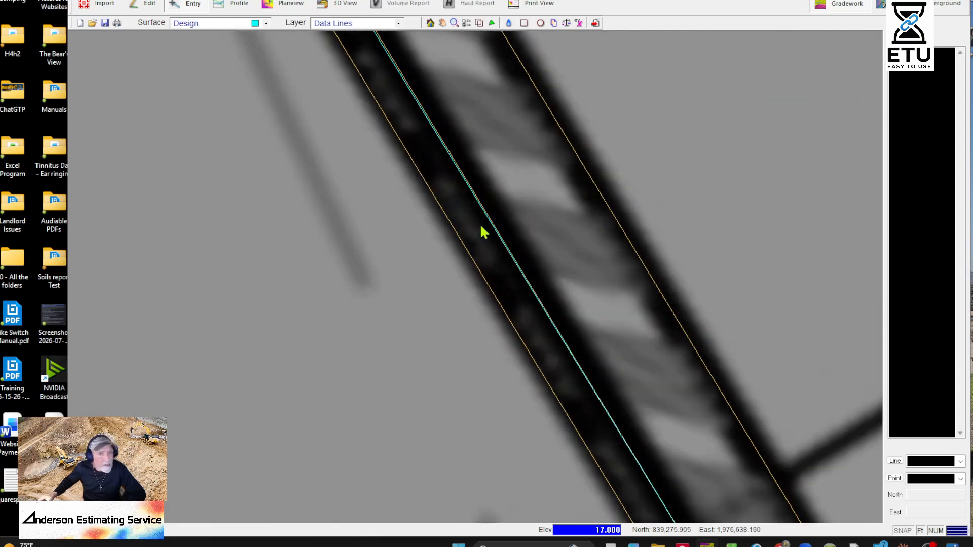
{"action": "scroll", "coordinate": [432, 228], "scroll_direction": "down", "scroll_amount": 3}
{"action": "mouse_move", "coordinate": [293, 152]}
{"action": "middle_mouse_down"}
{"action": "mouse_move", "coordinate": [329, 167]}
{"action": "mouse_move", "coordinate": [352, 213]}
{"action": "middle_mouse_up"}
{"action": "scroll", "coordinate": [402, 235], "scroll_direction": "down", "scroll_amount": 5}
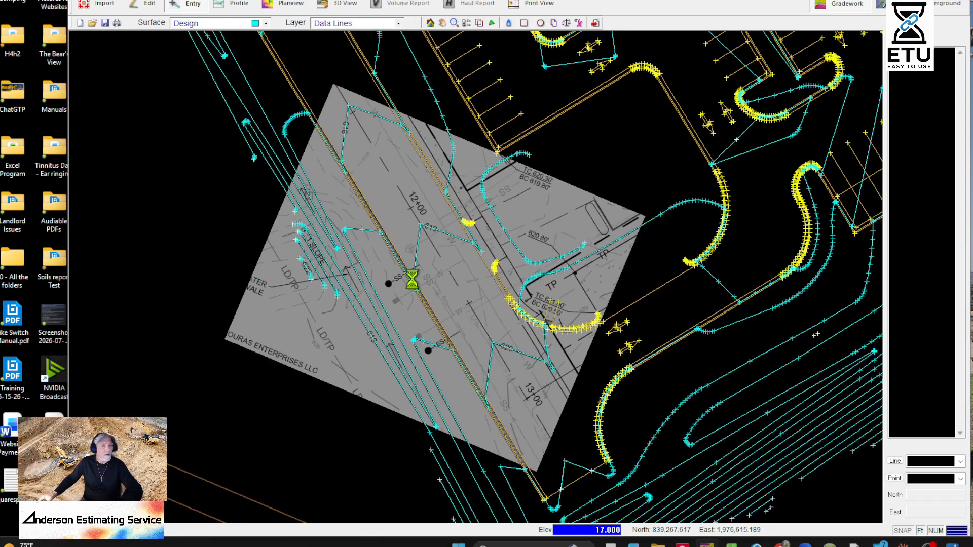
- Inspect the contours and curb lines northward along the road up to catch basin CB-11
{"action": "scroll", "coordinate": [436, 350], "scroll_direction": "up", "scroll_amount": 4}
{"action": "middle_click_drag", "start_coordinate": [441, 355], "coordinate": [547, 441]}
{"action": "scroll", "coordinate": [468, 252], "scroll_direction": "up", "scroll_amount": 4}
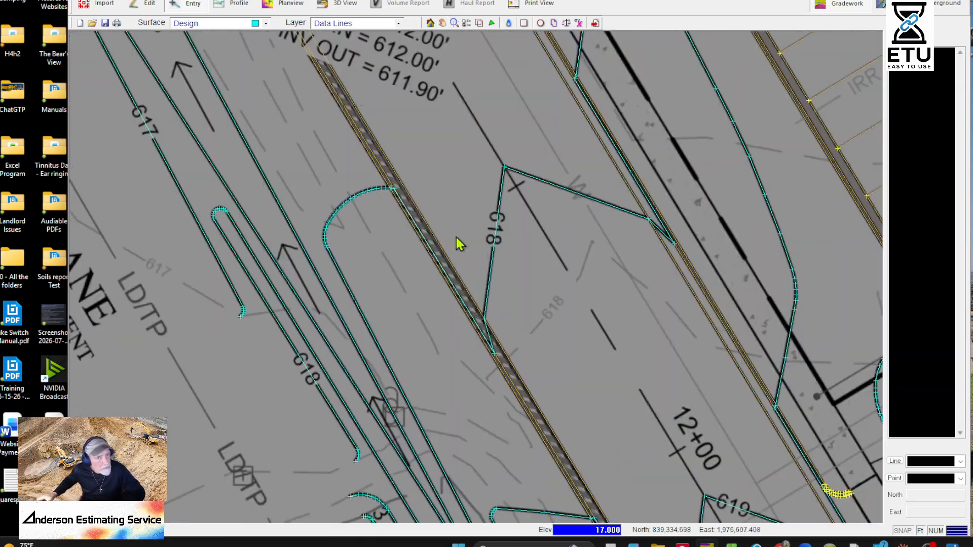
{"action": "scroll", "coordinate": [427, 215], "scroll_direction": "down", "scroll_amount": 2}
{"action": "middle_click_drag", "start_coordinate": [348, 96], "coordinate": [465, 280]}
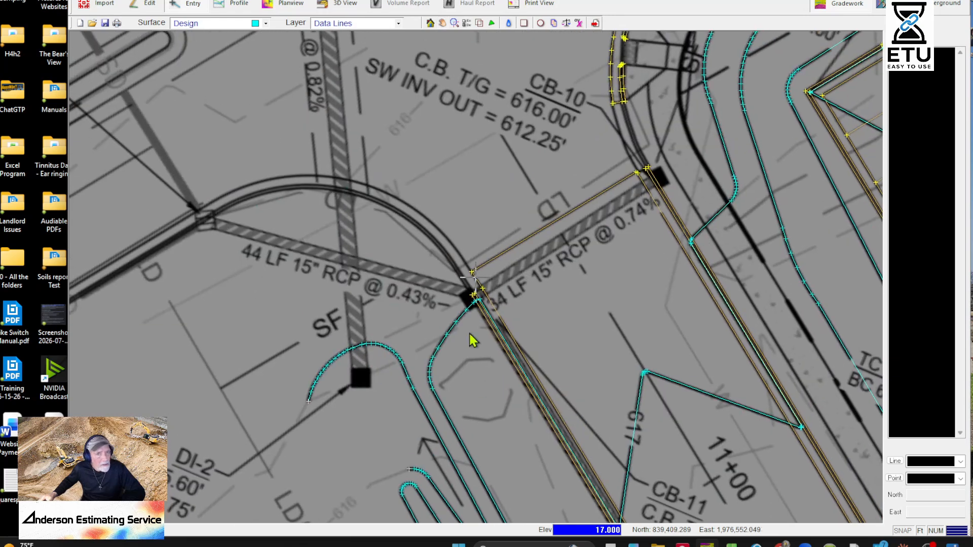
{"action": "scroll", "coordinate": [469, 283], "scroll_direction": "up", "scroll_amount": 3}
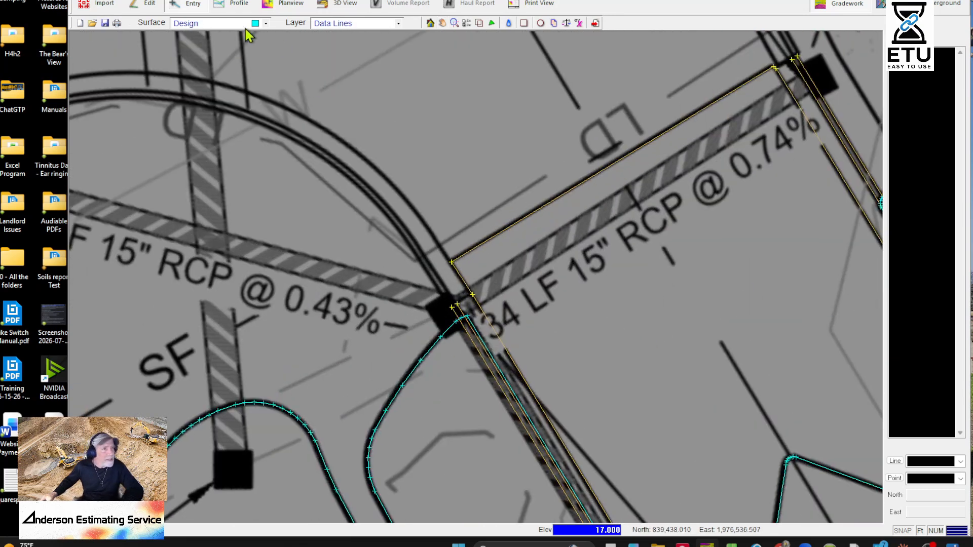
{"action": "left_click", "coordinate": [114, 0]}
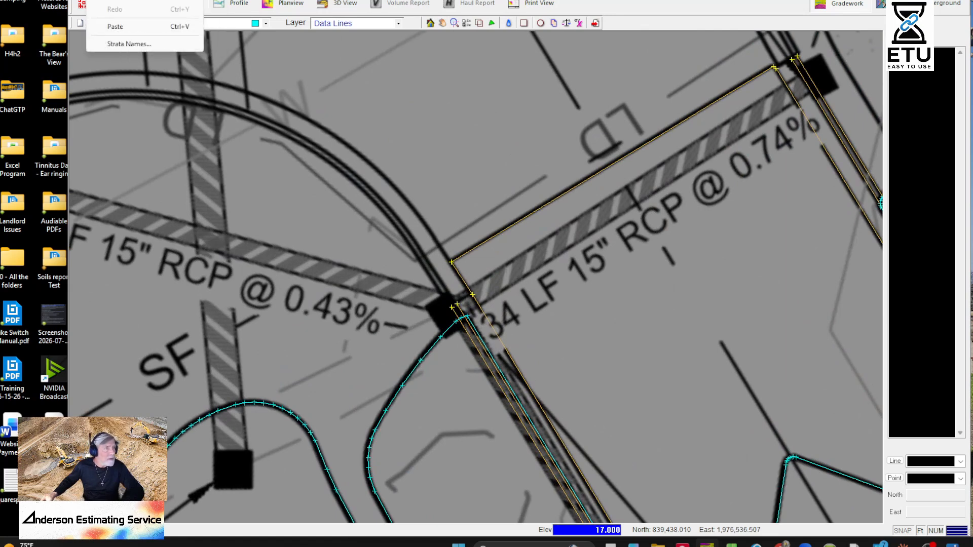
{"action": "mouse_move", "coordinate": [135, 0]}
{"action": "mouse_move", "coordinate": [167, 0]}
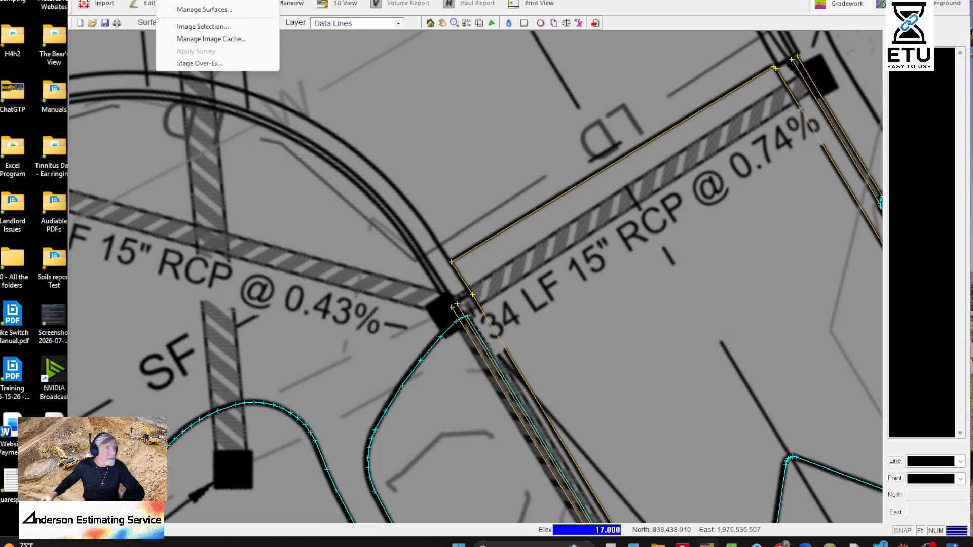
{"action": "key", "text": "Escape"}
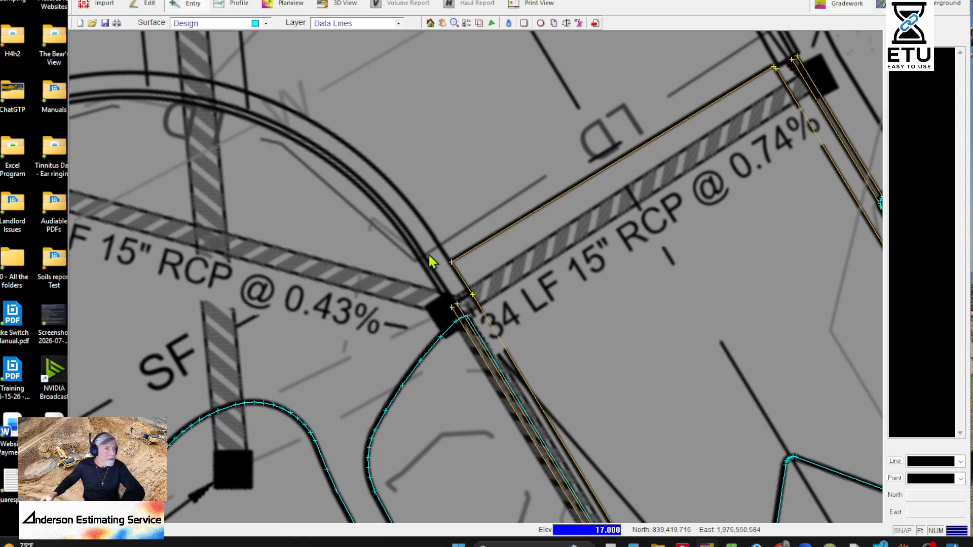
{"action": "left_click", "coordinate": [456, 305]}
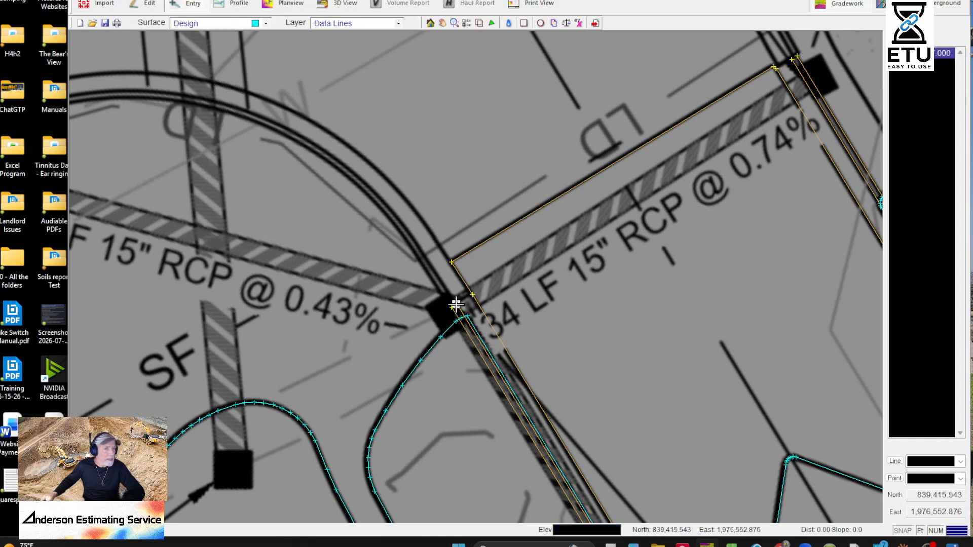
- Switch to edit mode and look up the Conform Selected options, To Data Lines and To Current Surface
{"action": "left_click", "coordinate": [143, 6]}
{"action": "left_click", "coordinate": [147, 5]}
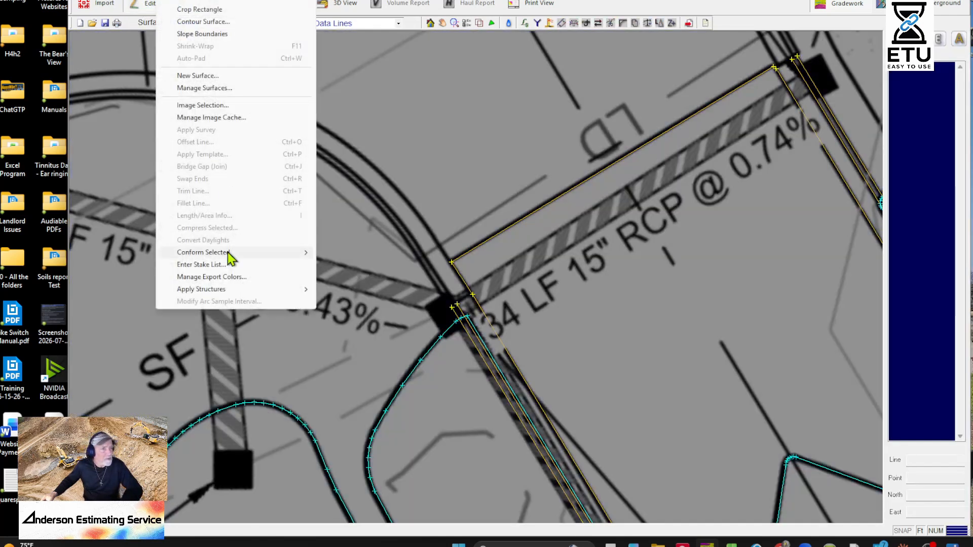
{"action": "mouse_move", "coordinate": [226, 253]}
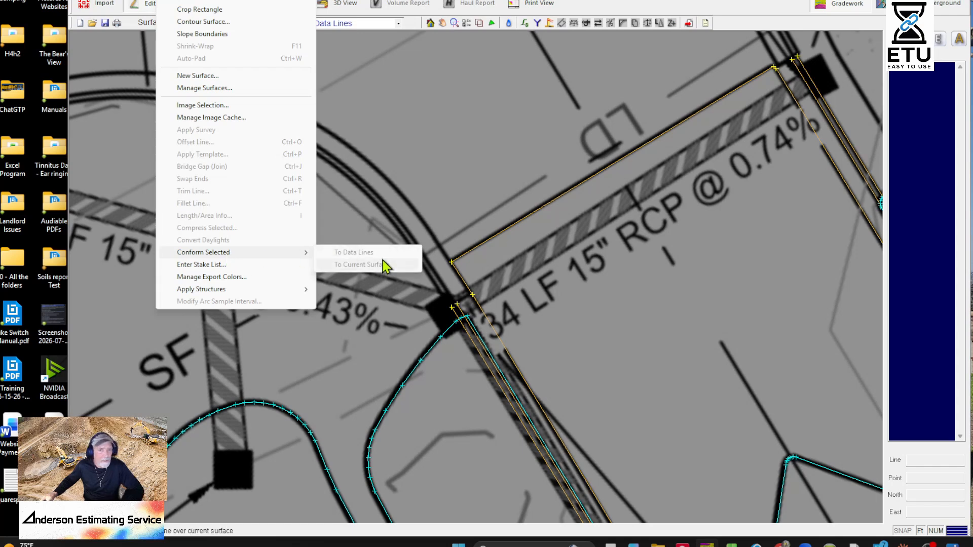
{"action": "left_click", "coordinate": [496, 314]}
- Select the 617 contour where it reaches the curb at catch basin CB-11 to check its elevation
{"action": "scroll", "coordinate": [486, 256], "scroll_direction": "down", "scroll_amount": 3}
{"action": "scroll", "coordinate": [527, 321], "scroll_direction": "up", "scroll_amount": 3}
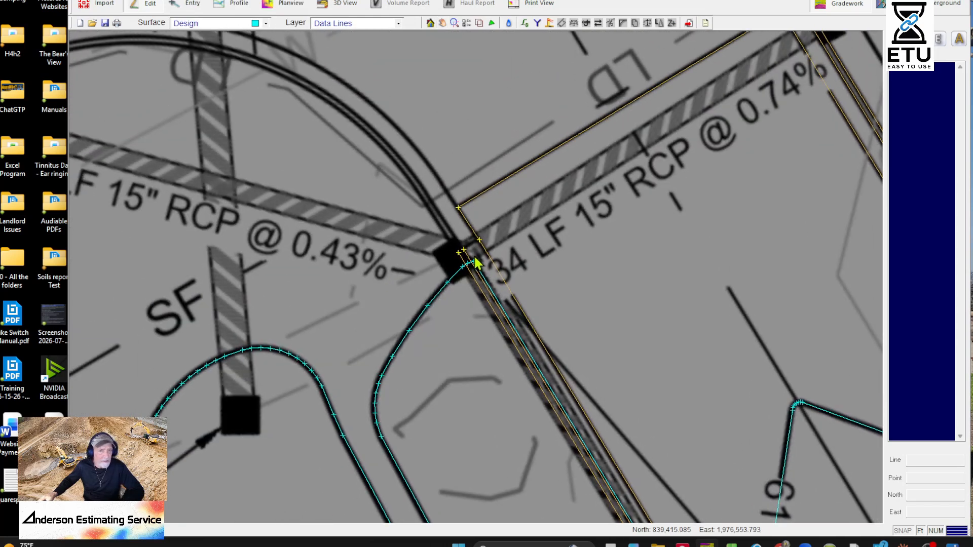
{"action": "scroll", "coordinate": [476, 261], "scroll_direction": "up", "scroll_amount": 5}
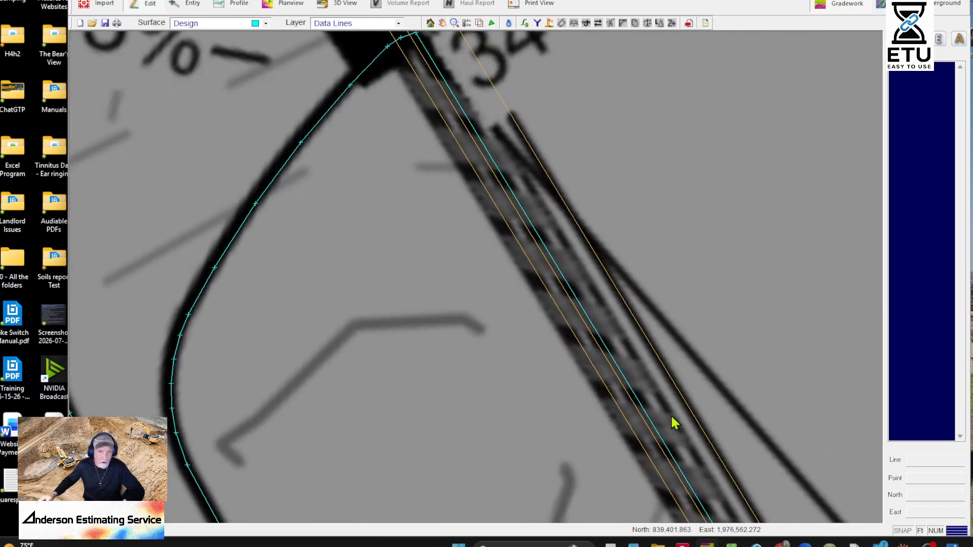
{"action": "scroll", "coordinate": [586, 343], "scroll_direction": "down", "scroll_amount": 3}
{"action": "scroll", "coordinate": [428, 152], "scroll_direction": "up", "scroll_amount": 3}
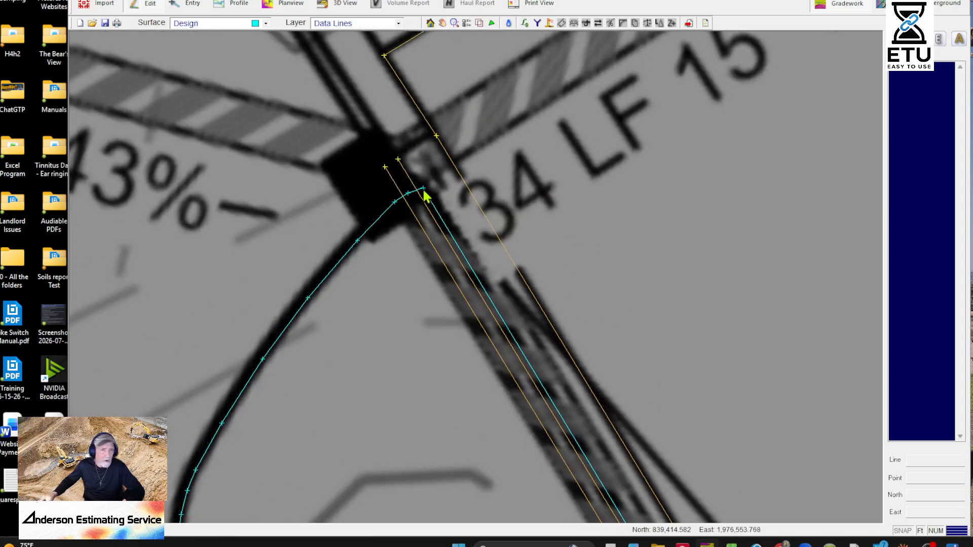
{"action": "left_click", "coordinate": [424, 193]}
{"action": "middle_click_drag", "start_coordinate": [517, 368], "coordinate": [561, 445]}
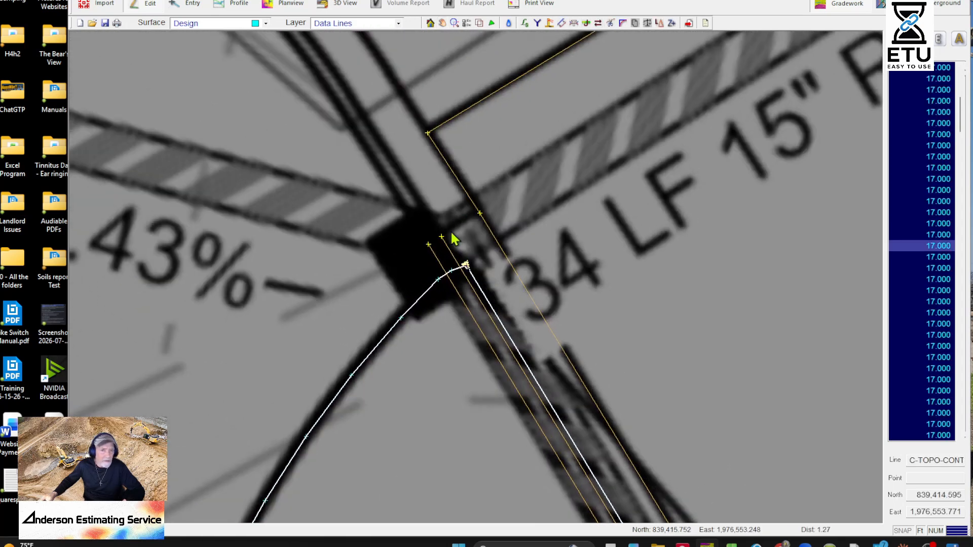
- Select the C-FOC curb line at catch basin CB-11 and follow it to its southern end
{"action": "left_click", "coordinate": [444, 243]}
{"action": "mouse_move", "coordinate": [523, 384]}
{"action": "middle_mouse_down"}
{"action": "mouse_move", "coordinate": [391, 161]}
{"action": "mouse_move", "coordinate": [380, 162]}
{"action": "middle_mouse_up"}
{"action": "scroll", "coordinate": [380, 213], "scroll_direction": "down", "scroll_amount": 4}
{"action": "middle_click_drag", "start_coordinate": [758, 445], "coordinate": [502, 154]}
{"action": "middle_click_drag", "start_coordinate": [559, 456], "coordinate": [433, 59]}
{"action": "mouse_move", "coordinate": [555, 328]}
{"action": "middle_mouse_down"}
{"action": "mouse_move", "coordinate": [367, 123]}
{"action": "mouse_move", "coordinate": [326, 63]}
{"action": "middle_mouse_up"}
{"action": "middle_click_drag", "start_coordinate": [615, 363], "coordinate": [427, 118]}
{"action": "middle_click_drag", "start_coordinate": [564, 405], "coordinate": [576, 163]}
{"action": "scroll", "coordinate": [502, 274], "scroll_direction": "up", "scroll_amount": 5}
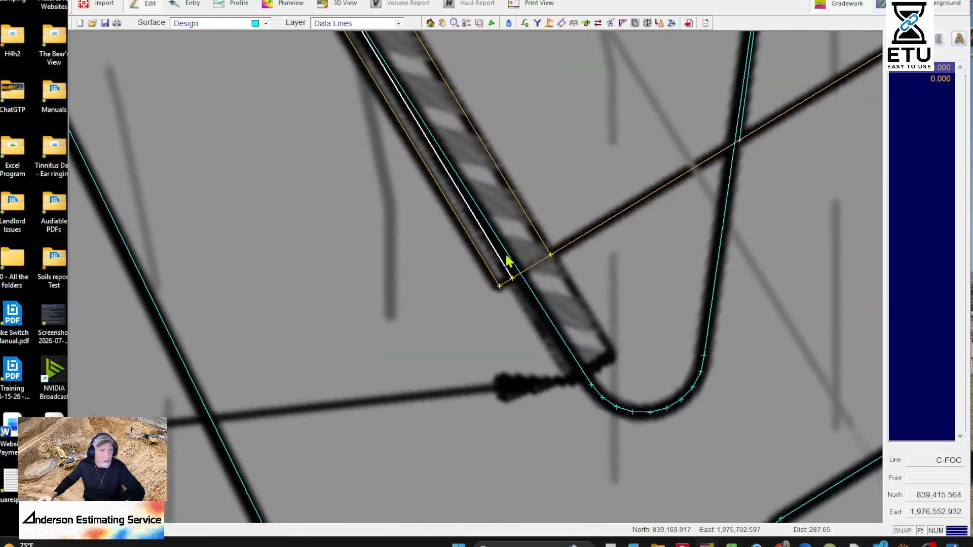
{"action": "scroll", "coordinate": [511, 269], "scroll_direction": "down", "scroll_amount": 4}
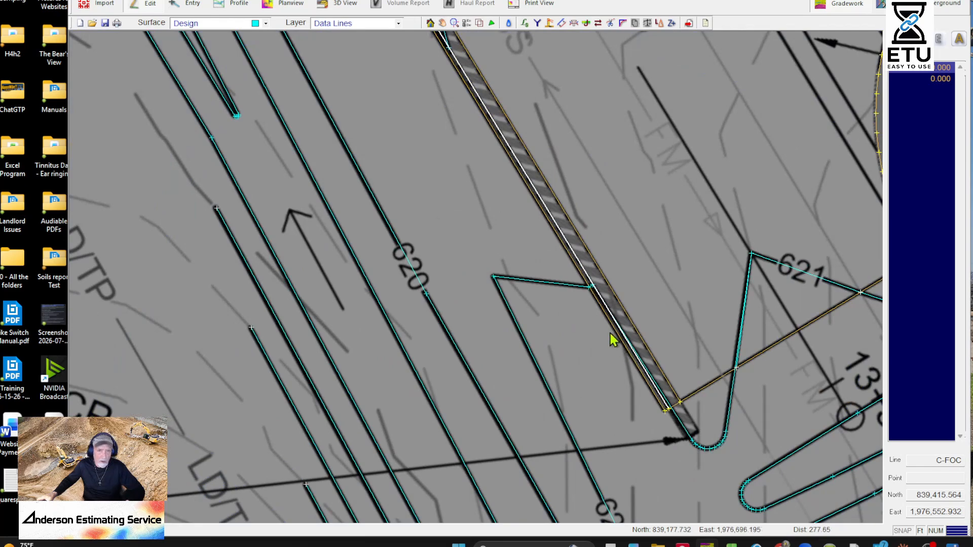
- Follow the selected C-FOC curb line back north to its end at catch basin CB-11
{"action": "scroll", "coordinate": [611, 335], "scroll_direction": "up", "scroll_amount": 3}
{"action": "middle_click_drag", "start_coordinate": [532, 170], "coordinate": [645, 330]}
{"action": "middle_click_drag", "start_coordinate": [588, 277], "coordinate": [674, 461]}
{"action": "middle_click_drag", "start_coordinate": [472, 85], "coordinate": [699, 440]}
{"action": "middle_click_drag", "start_coordinate": [470, 150], "coordinate": [745, 507]}
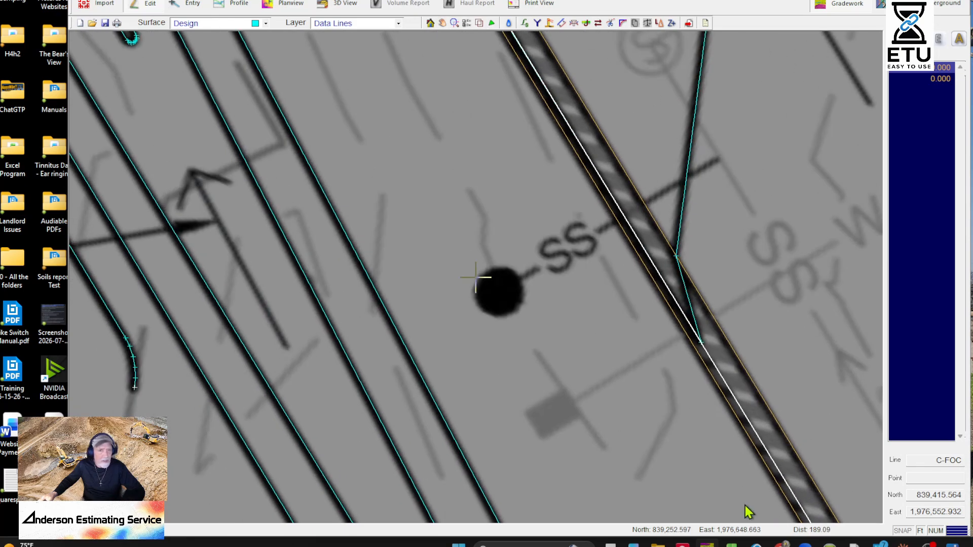
{"action": "middle_click_drag", "start_coordinate": [600, 215], "coordinate": [694, 470]}
{"action": "scroll", "coordinate": [676, 426], "scroll_direction": "down", "scroll_amount": 2}
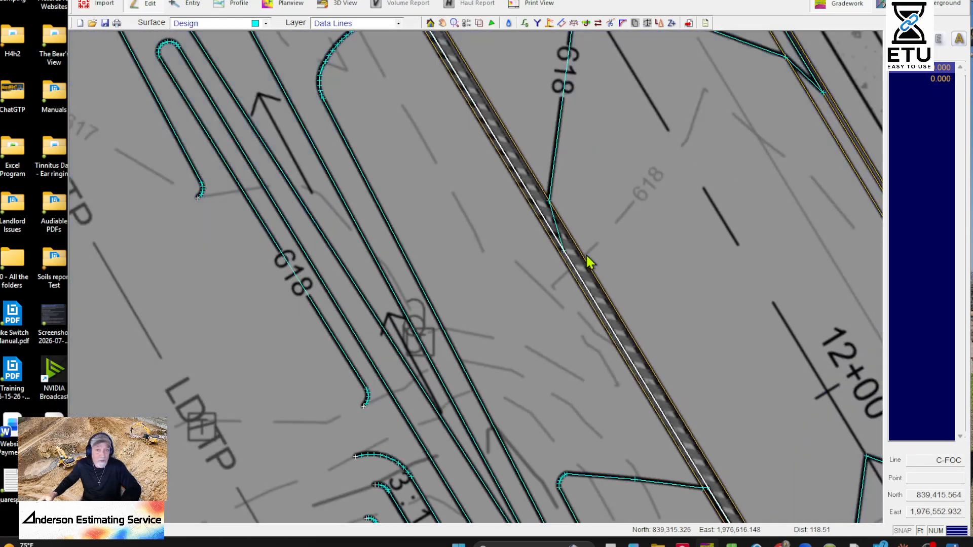
{"action": "middle_click_drag", "start_coordinate": [586, 256], "coordinate": [809, 529]}
{"action": "mouse_move", "coordinate": [613, 215]}
{"action": "middle_mouse_down"}
{"action": "mouse_move", "coordinate": [749, 463]}
{"action": "mouse_move", "coordinate": [782, 542]}
{"action": "middle_mouse_up"}
{"action": "middle_click_drag", "start_coordinate": [573, 234], "coordinate": [783, 544]}
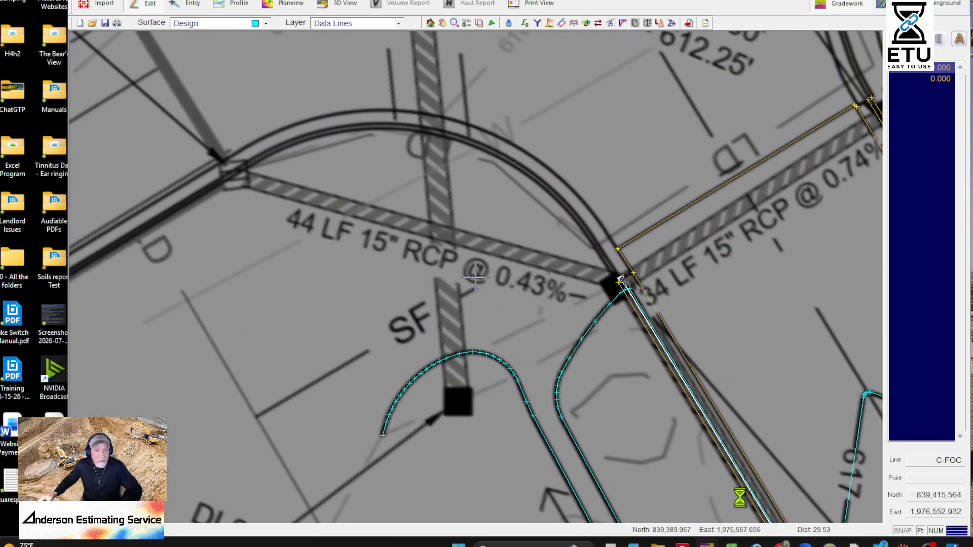
{"action": "scroll", "coordinate": [613, 273], "scroll_direction": "up", "scroll_amount": 3}
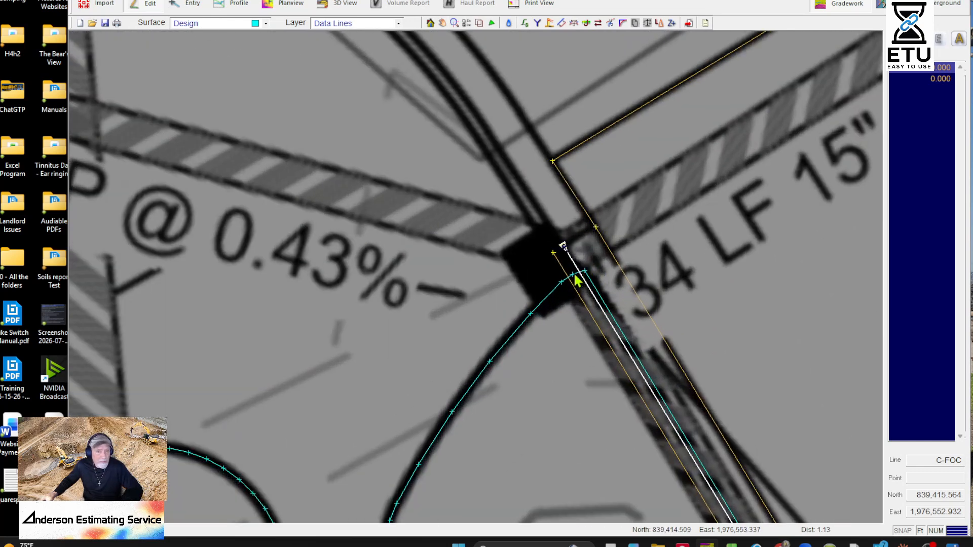
- Select the 617 contour at catch basin CB-11 again and examine its path beside the curb
{"action": "left_click", "coordinate": [590, 274]}
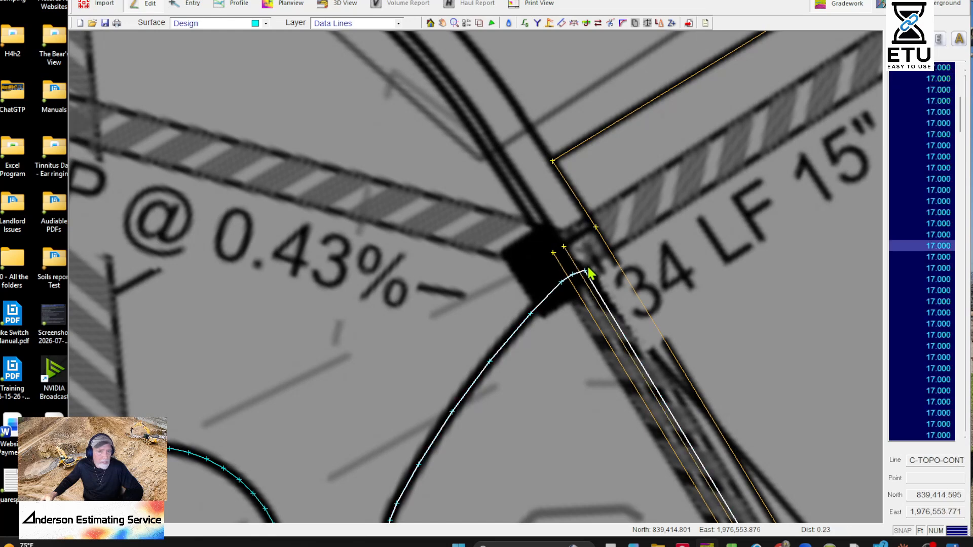
{"action": "middle_click_drag", "start_coordinate": [434, 228], "coordinate": [674, 304]}
{"action": "scroll", "coordinate": [673, 311], "scroll_direction": "down", "scroll_amount": 3}
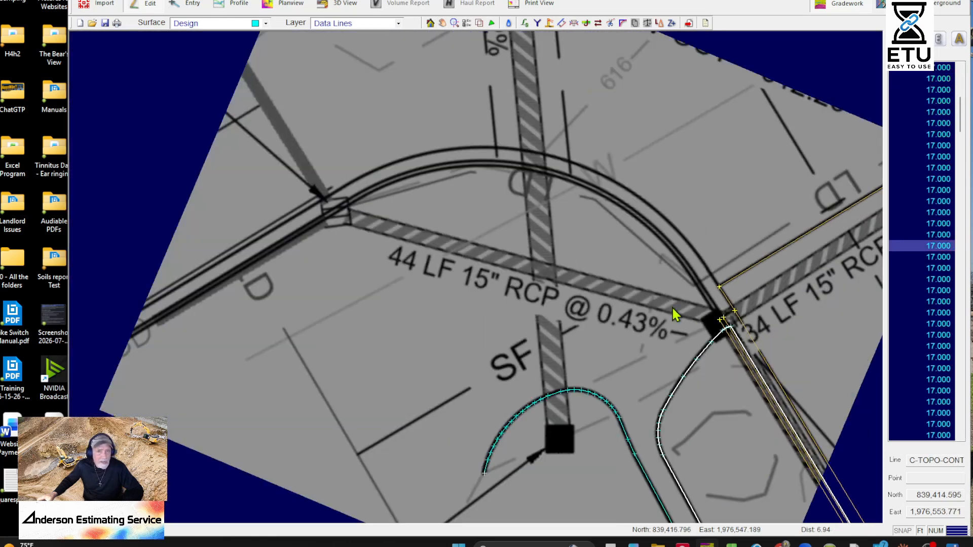
{"action": "mouse_move", "coordinate": [770, 345]}
{"action": "middle_mouse_down"}
{"action": "mouse_move", "coordinate": [586, 361]}
{"action": "mouse_move", "coordinate": [591, 273]}
{"action": "mouse_move", "coordinate": [693, 183]}
{"action": "mouse_move", "coordinate": [734, 170]}
{"action": "mouse_move", "coordinate": [597, 212]}
{"action": "middle_mouse_up"}
{"action": "scroll", "coordinate": [591, 222], "scroll_direction": "down", "scroll_amount": 2}
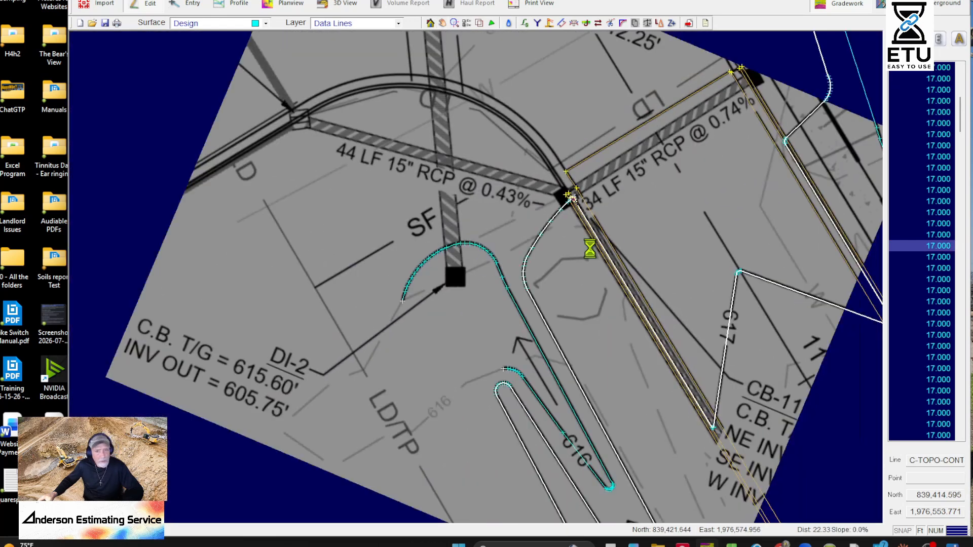
- Break the 617 contour at the catch basin between the 0.43% and 0.74% pipes, just before it turns along the curb
{"action": "scroll", "coordinate": [722, 386], "scroll_direction": "up", "scroll_amount": 2}
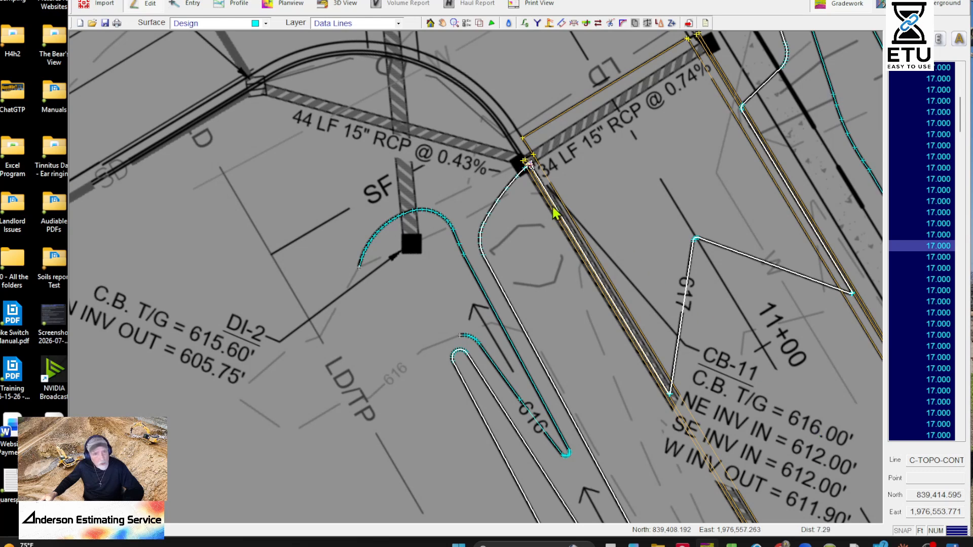
{"action": "scroll", "coordinate": [538, 169], "scroll_direction": "up", "scroll_amount": 4}
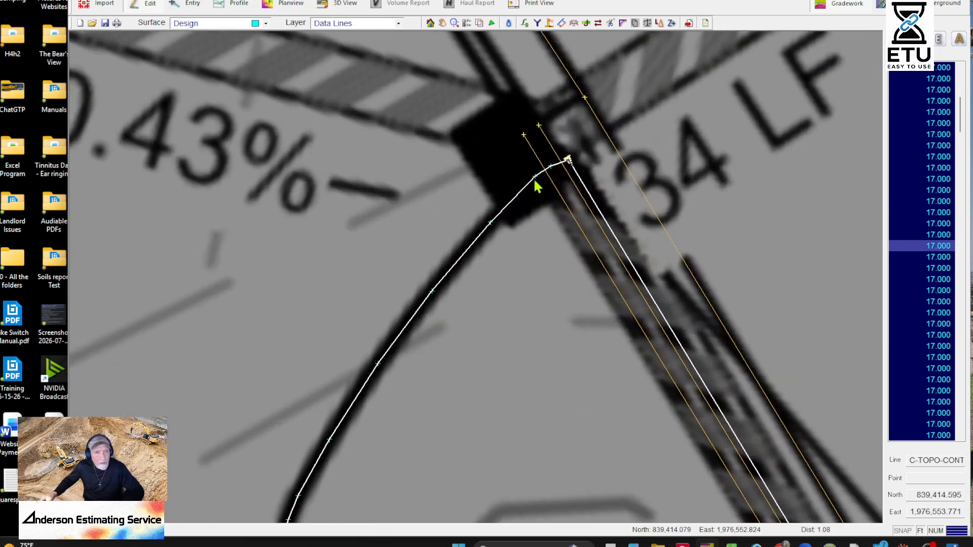
{"action": "key", "text": "ctrl+b"}
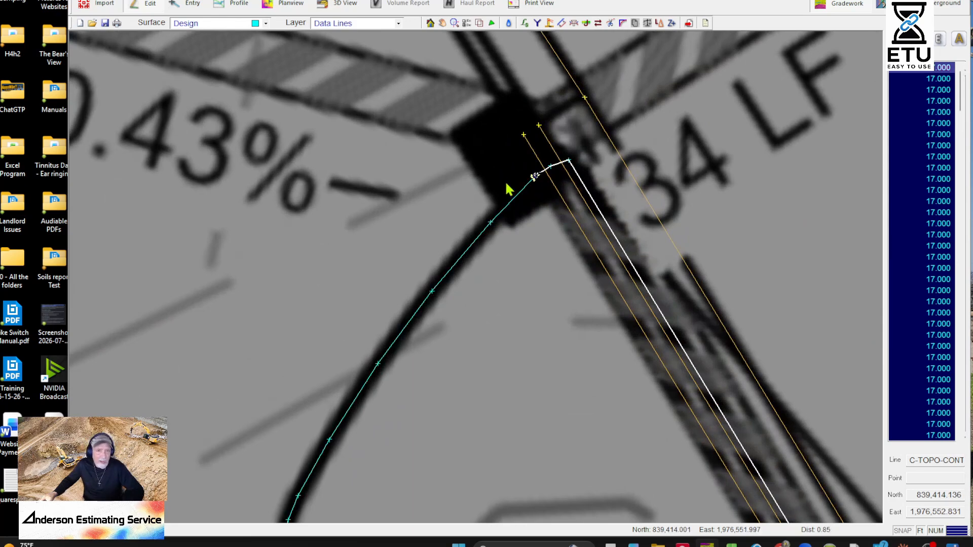
- Break the 617 contour again at the southern end of its run along the curb, near the CB-11 label
{"action": "scroll", "coordinate": [604, 246], "scroll_direction": "down", "scroll_amount": 4}
{"action": "scroll", "coordinate": [603, 245], "scroll_direction": "down", "scroll_amount": 1}
{"action": "middle_click_drag", "start_coordinate": [677, 456], "coordinate": [586, 304]}
{"action": "scroll", "coordinate": [586, 304], "scroll_direction": "up", "scroll_amount": 4}
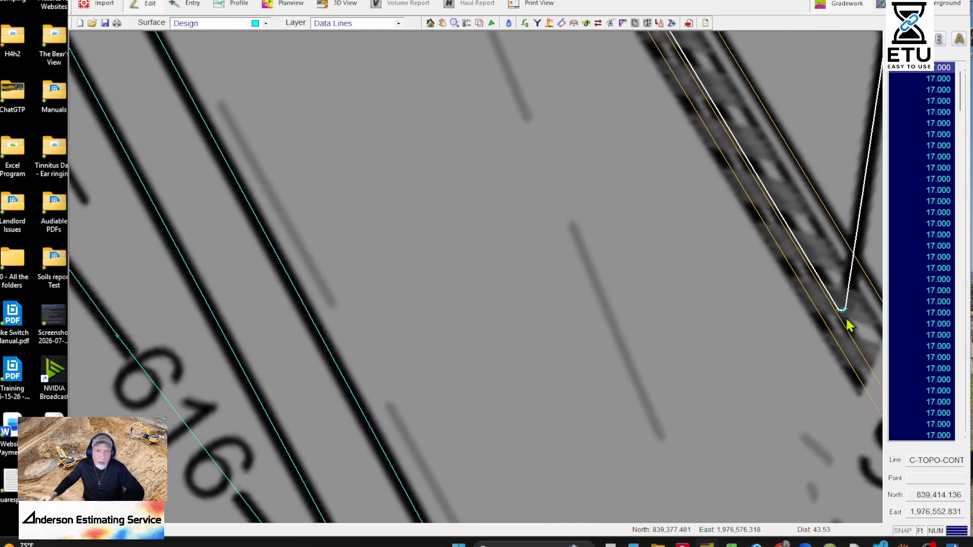
{"action": "left_click", "coordinate": [839, 310]}
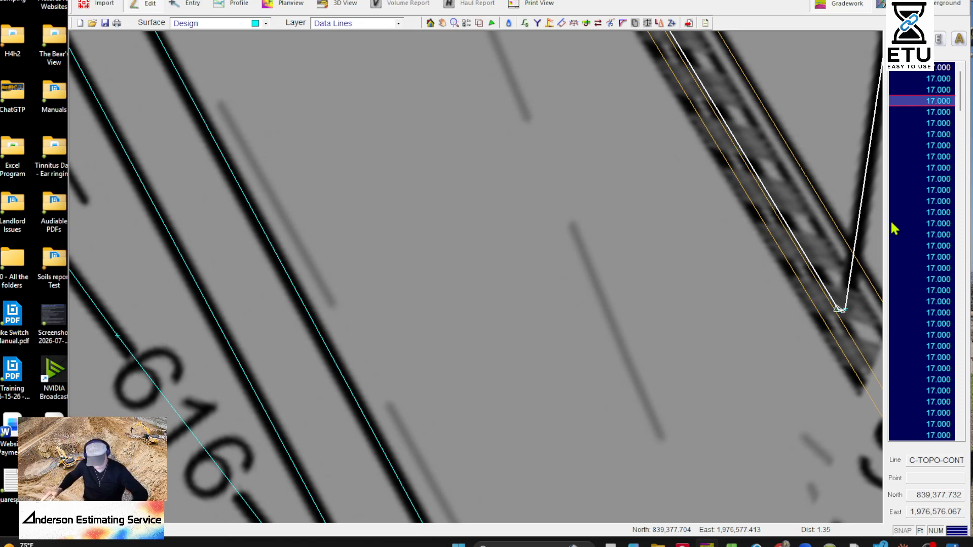
{"action": "key", "text": "b"}
- Delete the isolated section of the 617 contour running along the curb between the two breaks
{"action": "middle_click_drag", "start_coordinate": [838, 292], "coordinate": [849, 395]}
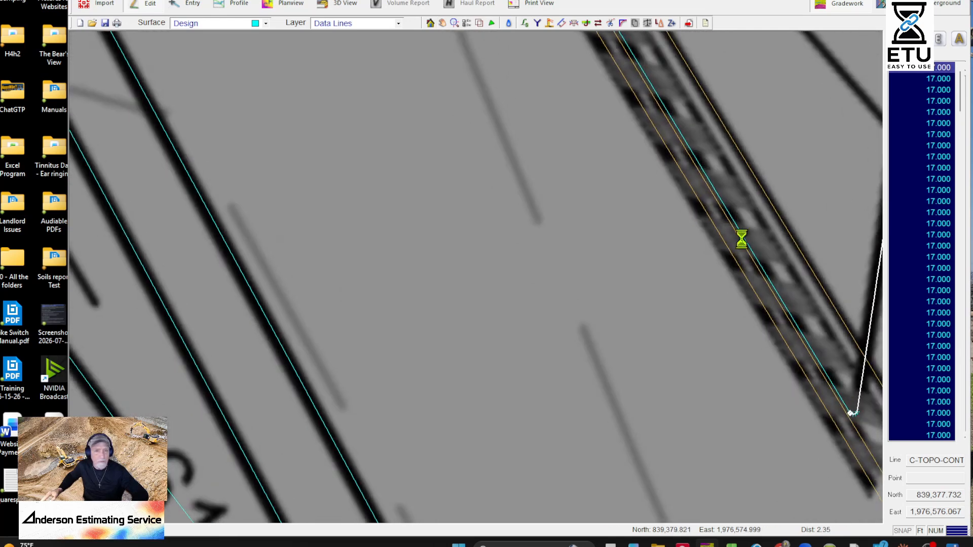
{"action": "left_click", "coordinate": [729, 199]}
{"action": "middle_click_drag", "start_coordinate": [720, 165], "coordinate": [963, 431]}
{"action": "scroll", "coordinate": [798, 267], "scroll_direction": "down", "scroll_amount": 3}
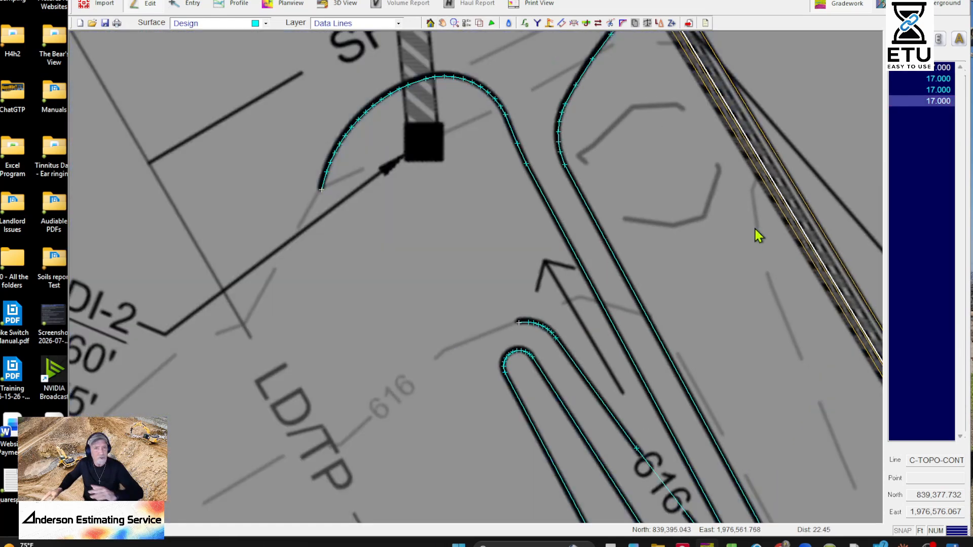
{"action": "middle_click_drag", "start_coordinate": [750, 212], "coordinate": [715, 398]}
{"action": "key", "text": "Delete"}
- Break the 618 contour at the northern end of its curb run, at the last arc vertex before the curb
{"action": "middle_click_drag", "start_coordinate": [613, 324], "coordinate": [677, 213]}
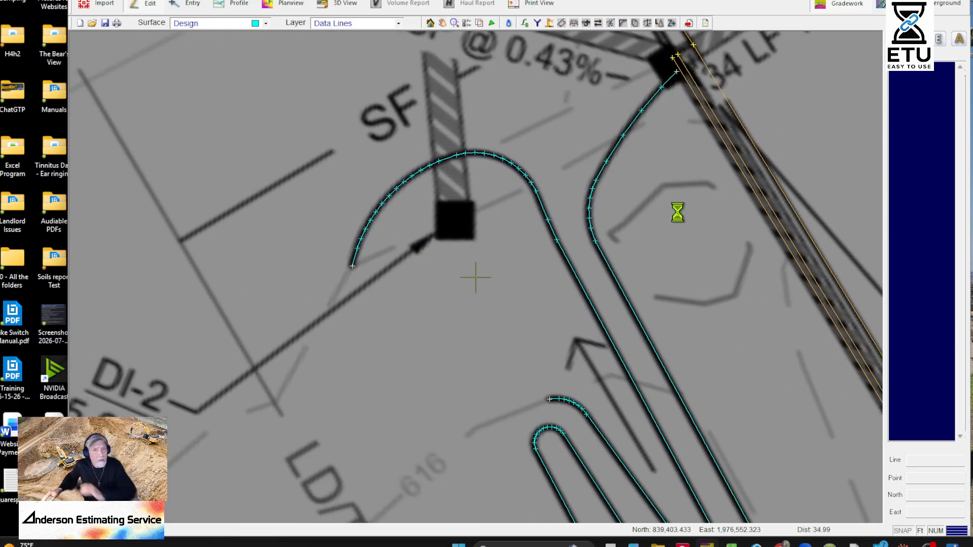
{"action": "middle_click_drag", "start_coordinate": [861, 431], "coordinate": [512, 198]}
{"action": "middle_click_drag", "start_coordinate": [645, 362], "coordinate": [552, 197]}
{"action": "middle_click_drag", "start_coordinate": [668, 437], "coordinate": [531, 247]}
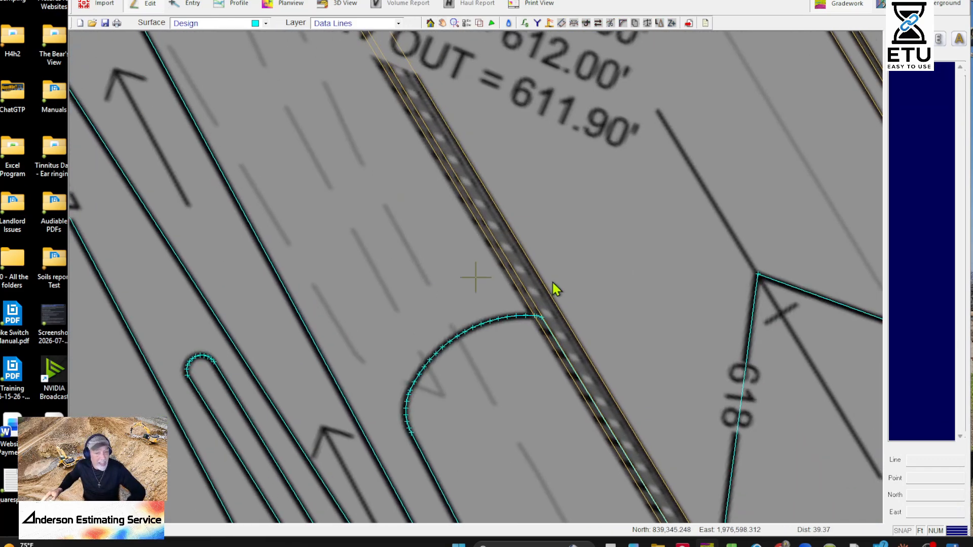
{"action": "left_click", "coordinate": [540, 318]}
{"action": "right_click", "coordinate": [540, 319]}
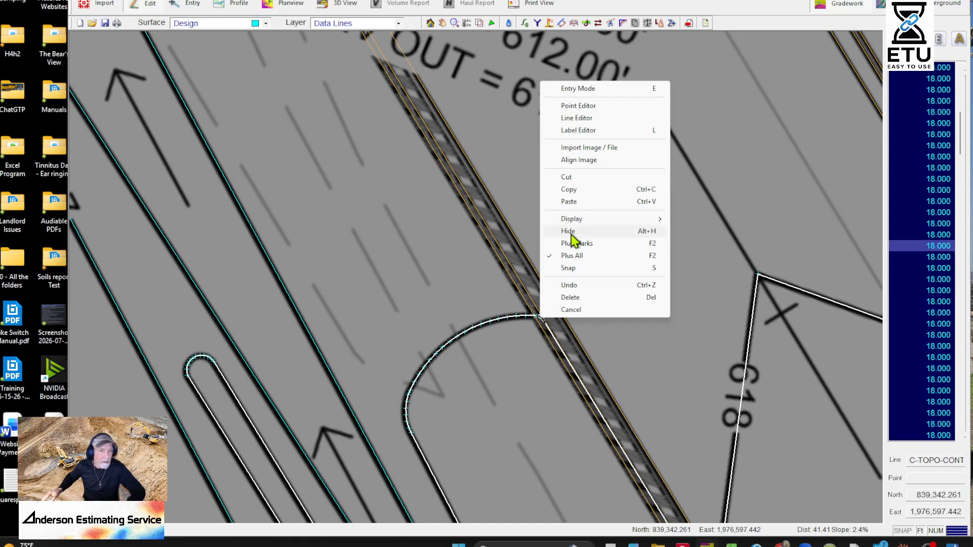
{"action": "left_click", "coordinate": [517, 332]}
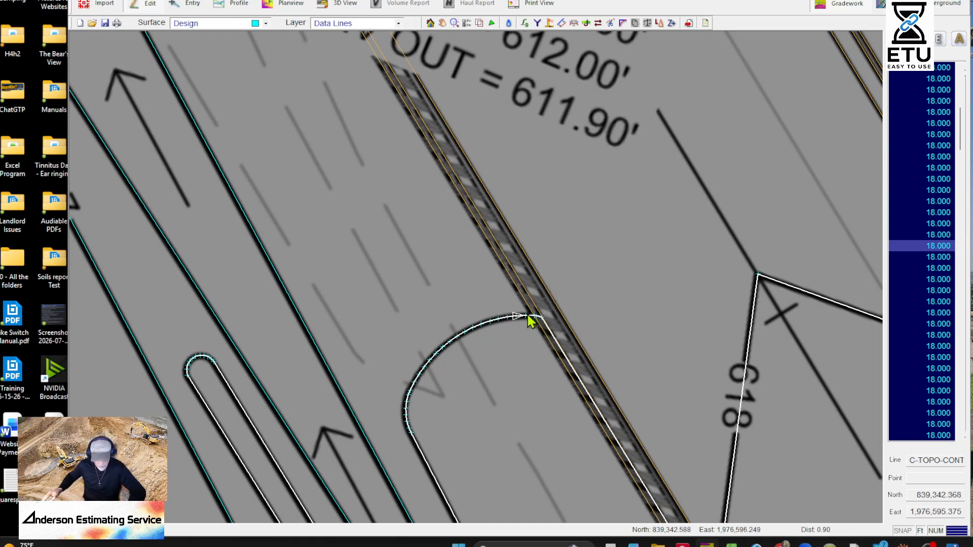
{"action": "key", "text": "b"}
- Break the 618 contour at the southern end of its curb run and select the isolated section between the breaks
{"action": "middle_click", "coordinate": [686, 500]}
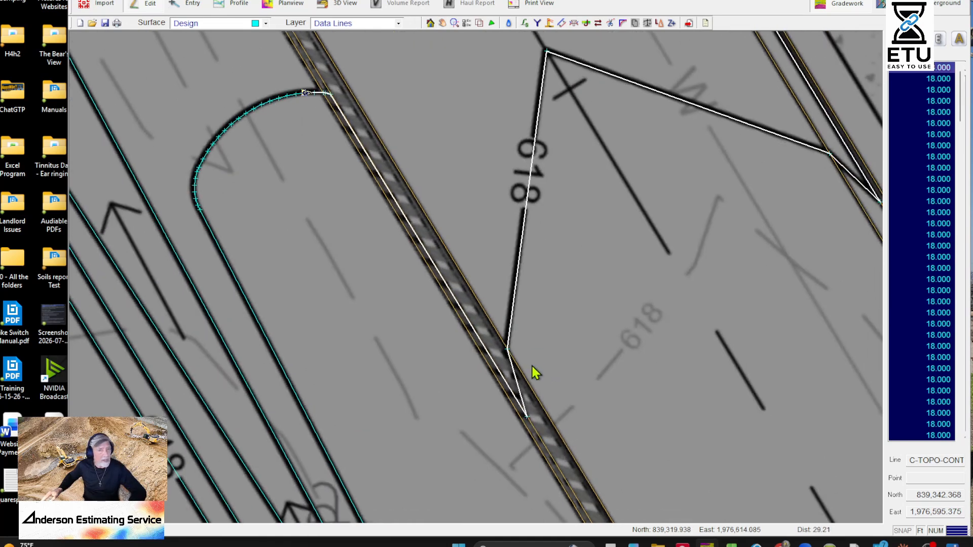
{"action": "left_click", "coordinate": [524, 418]}
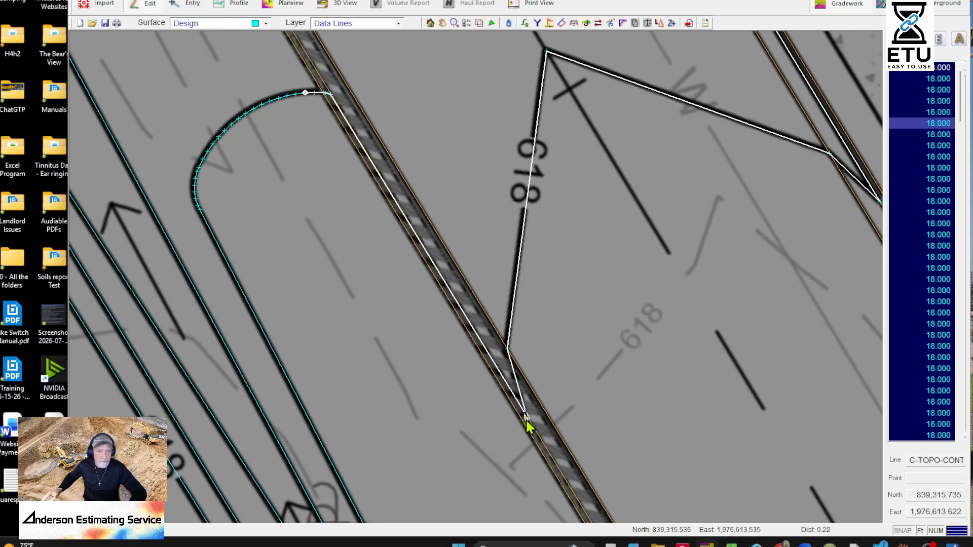
{"action": "key", "text": "b"}
{"action": "middle_click_drag", "start_coordinate": [527, 422], "coordinate": [723, 464]}
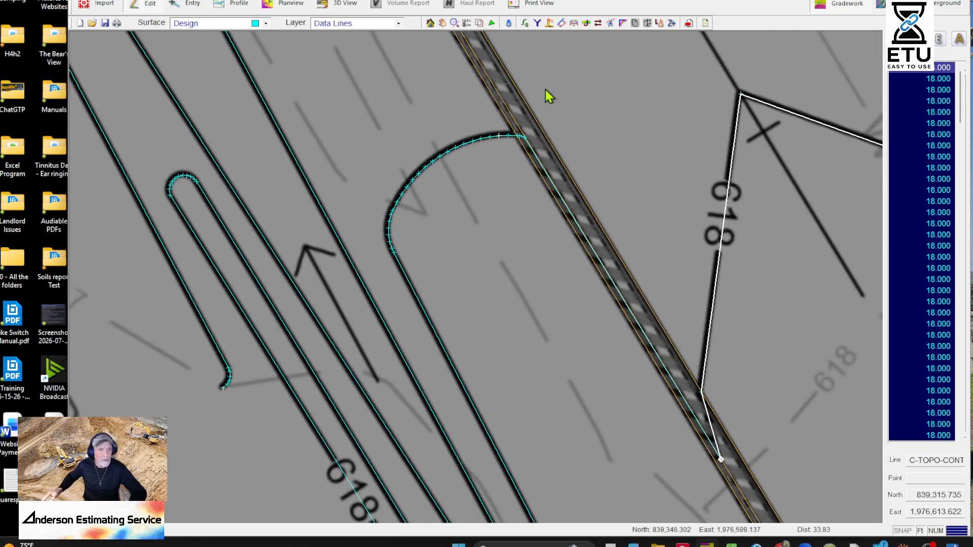
{"action": "left_click", "coordinate": [522, 152]}
{"action": "middle_click_drag", "start_coordinate": [721, 188], "coordinate": [682, 158]}
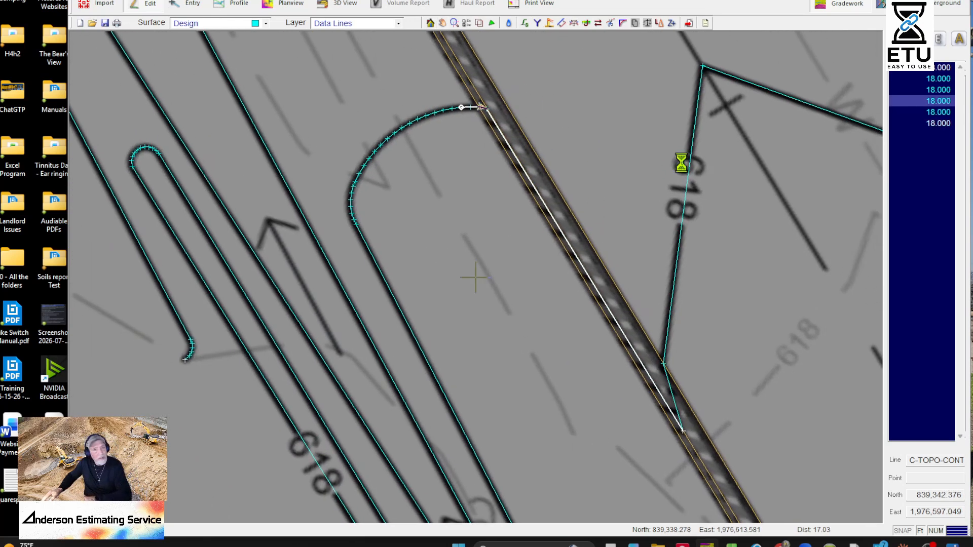
{"action": "key", "text": "Escape"}
- Examine how the 619 contour and the ones beyond it follow the curb southward, and return to catch basin CB-11
{"action": "middle_click_drag", "start_coordinate": [650, 387], "coordinate": [463, 165]}
{"action": "middle_click_drag", "start_coordinate": [633, 413], "coordinate": [497, 66]}
{"action": "middle_click_drag", "start_coordinate": [613, 310], "coordinate": [554, 174]}
{"action": "scroll", "coordinate": [530, 159], "scroll_direction": "up", "scroll_amount": 5}
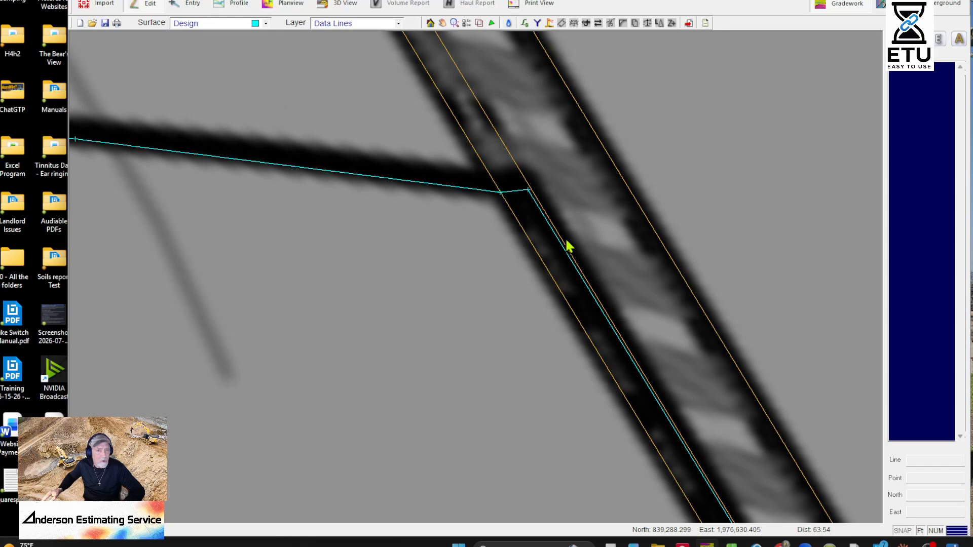
{"action": "middle_click_drag", "start_coordinate": [567, 246], "coordinate": [458, 191]}
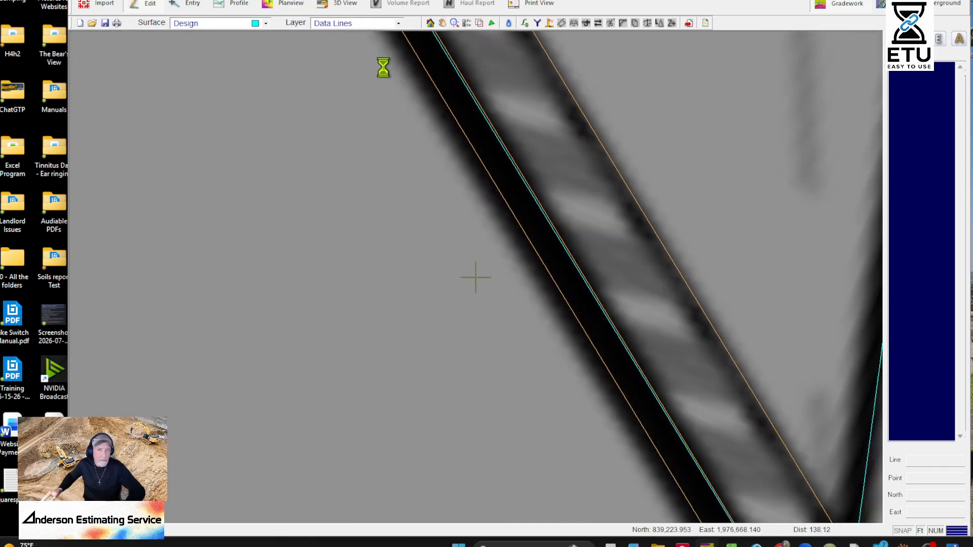
{"action": "scroll", "coordinate": [384, 76], "scroll_direction": "down", "scroll_amount": 3}
{"action": "middle_click_drag", "start_coordinate": [375, 91], "coordinate": [632, 306]}
{"action": "middle_click_drag", "start_coordinate": [350, 55], "coordinate": [609, 374]}
{"action": "scroll", "coordinate": [582, 355], "scroll_direction": "down", "scroll_amount": 4}
{"action": "scroll", "coordinate": [578, 350], "scroll_direction": "down", "scroll_amount": 2}
{"action": "middle_click_drag", "start_coordinate": [477, 196], "coordinate": [611, 308]}
{"action": "scroll", "coordinate": [652, 300], "scroll_direction": "up", "scroll_amount": 5}
{"action": "middle_click_drag", "start_coordinate": [655, 406], "coordinate": [416, 228]}
{"action": "middle_click_drag", "start_coordinate": [623, 406], "coordinate": [414, 186]}
{"action": "scroll", "coordinate": [409, 190], "scroll_direction": "down", "scroll_amount": 2}
{"action": "mouse_move", "coordinate": [599, 390]}
{"action": "middle_mouse_down"}
{"action": "mouse_move", "coordinate": [600, 341]}
{"action": "mouse_move", "coordinate": [495, 223]}
{"action": "middle_mouse_up"}
{"action": "scroll", "coordinate": [500, 232], "scroll_direction": "down", "scroll_amount": 1}
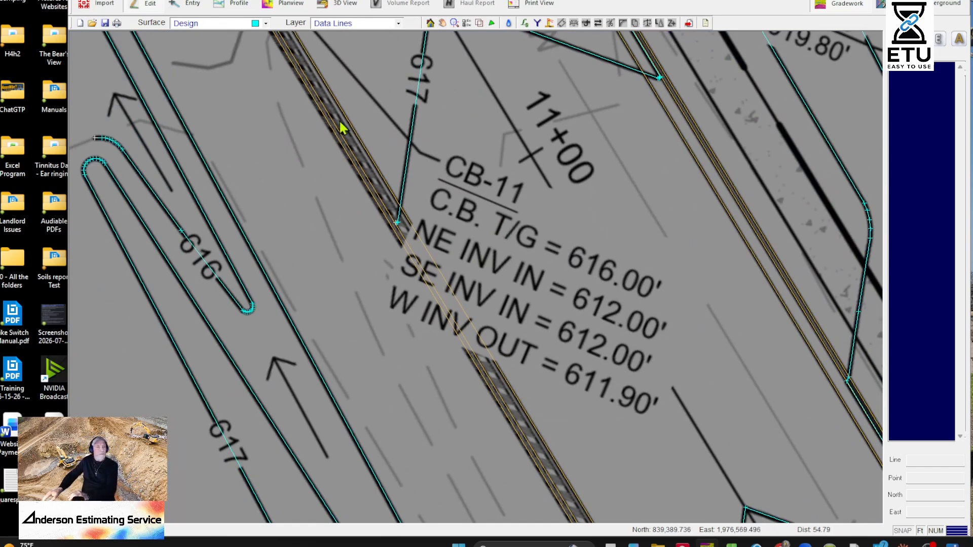
{"action": "middle_click_drag", "start_coordinate": [445, 195], "coordinate": [496, 335]}
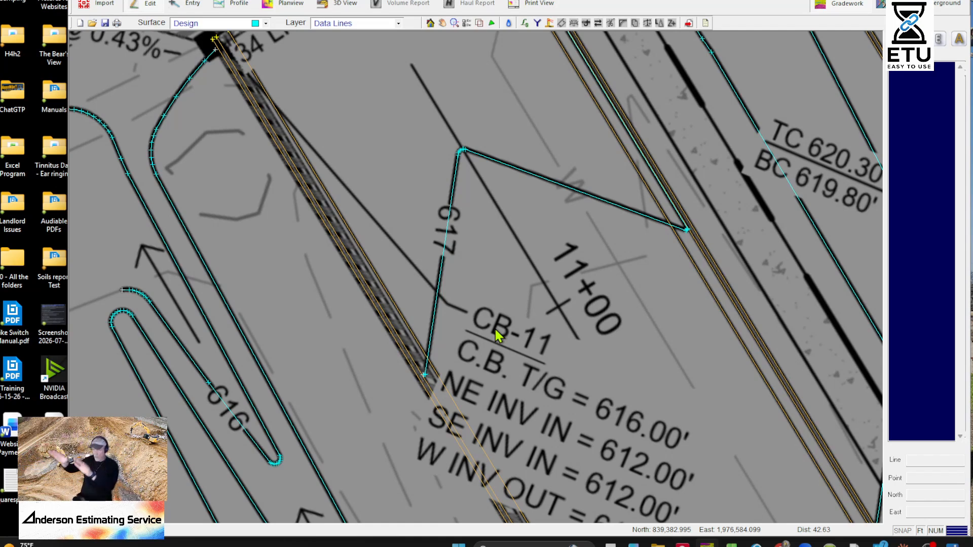
{"action": "middle_click_drag", "start_coordinate": [308, 196], "coordinate": [584, 407]}
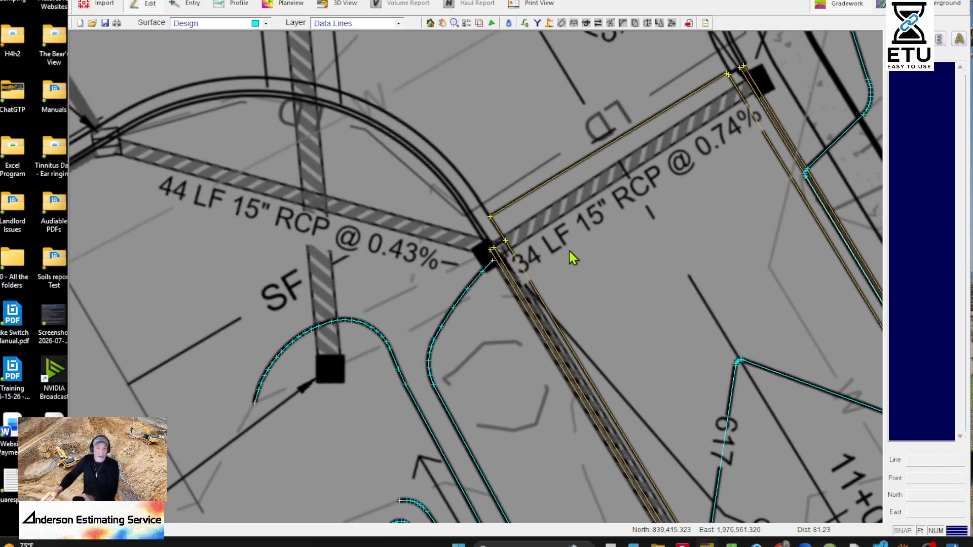
{"action": "middle_click_drag", "start_coordinate": [578, 345], "coordinate": [565, 359]}
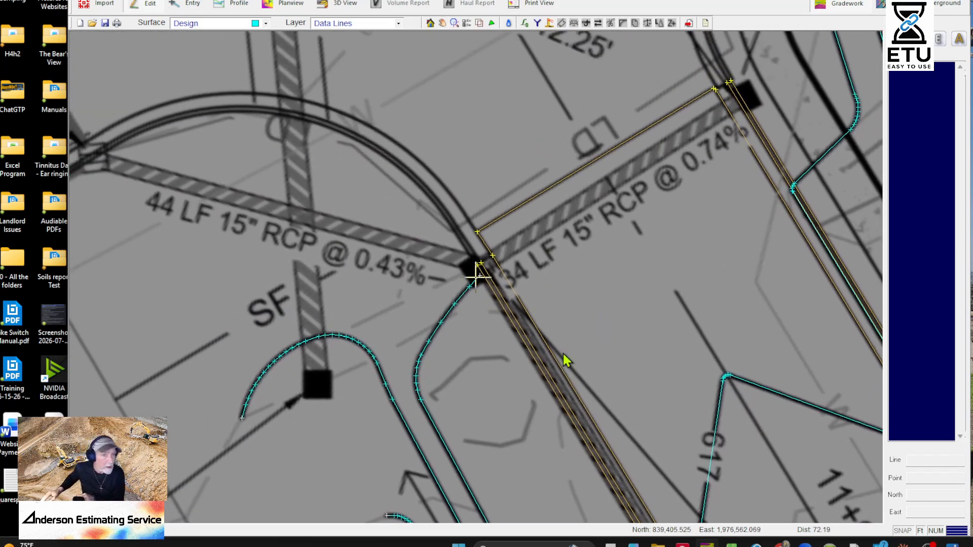
- Switch to entry mode and start a new line at elevation 16 at the catch basin between the 0.43% and 0.74% pipes
{"action": "middle_click_drag", "start_coordinate": [621, 408], "coordinate": [542, 246]}
{"action": "middle_click_drag", "start_coordinate": [610, 398], "coordinate": [454, 261]}
{"action": "right_click", "coordinate": [440, 194]}
{"action": "left_click", "coordinate": [477, 200]}
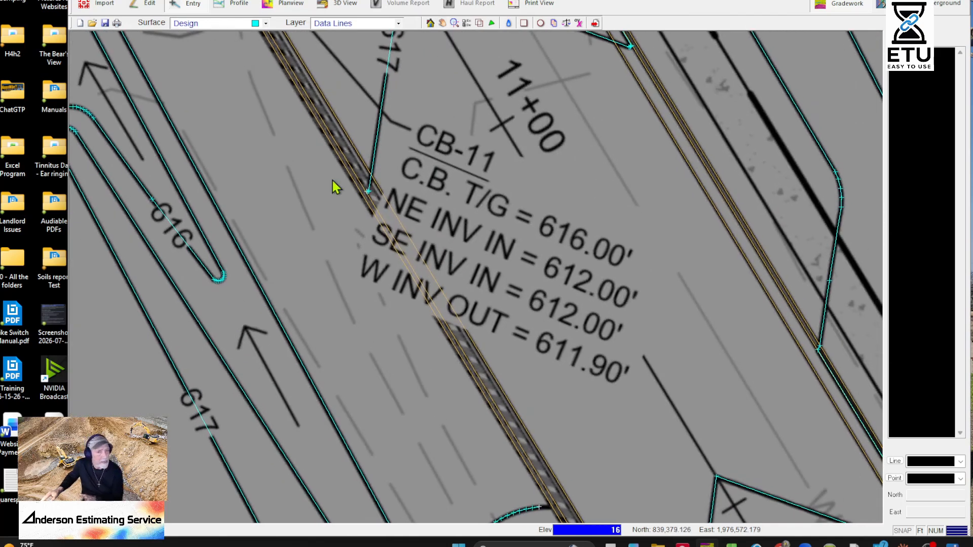
{"action": "middle_click_drag", "start_coordinate": [327, 162], "coordinate": [650, 412]}
{"action": "scroll", "coordinate": [512, 123], "scroll_direction": "up", "scroll_amount": 1}
{"action": "mouse_move", "coordinate": [512, 123]}
{"action": "middle_mouse_down"}
{"action": "mouse_move", "coordinate": [609, 264]}
{"action": "mouse_move", "coordinate": [502, 123]}
{"action": "middle_mouse_up"}
{"action": "left_click", "coordinate": [582, 253]}
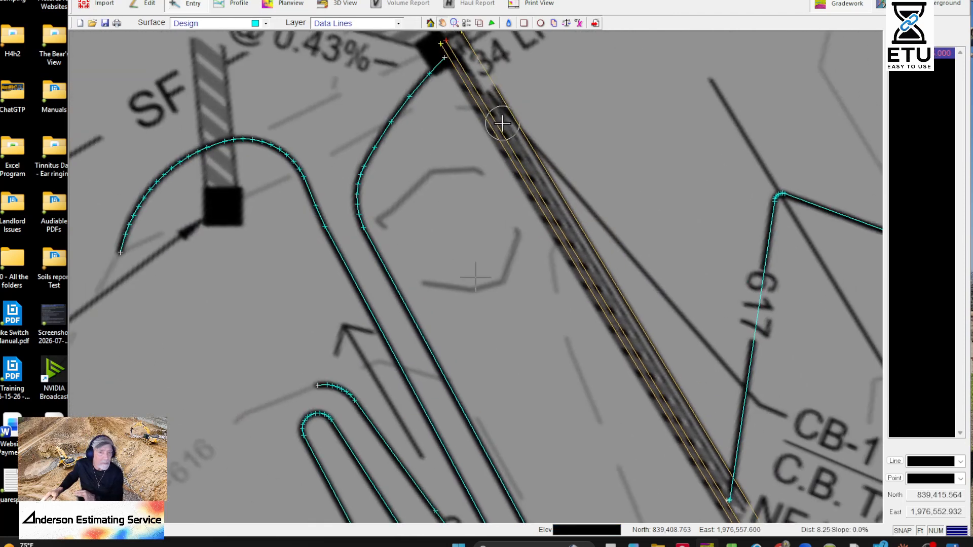
- Add the line's second point at elevation 17 on the southern broken end of the 617 contour
{"action": "middle_click_drag", "start_coordinate": [703, 423], "coordinate": [531, 203]}
{"action": "left_click", "coordinate": [558, 280]}
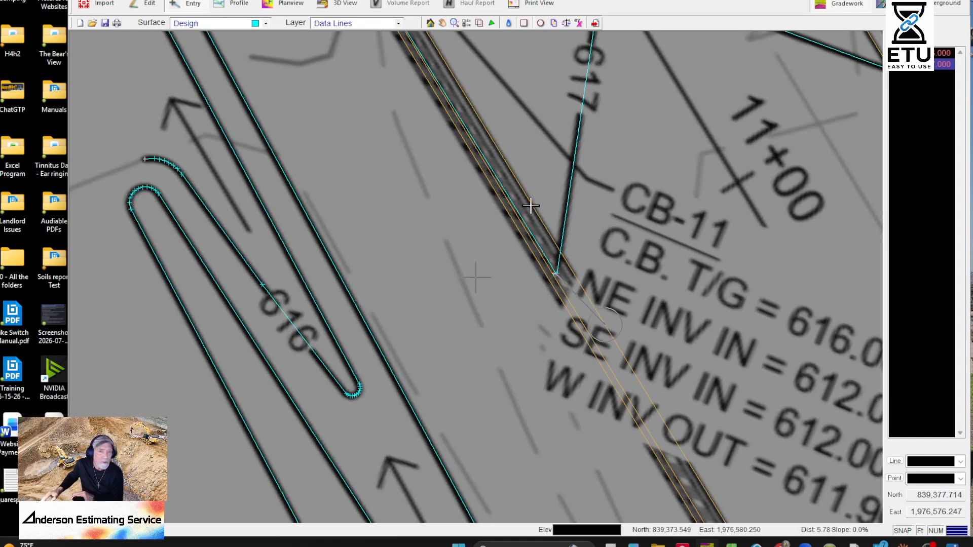
{"action": "scroll", "coordinate": [542, 216], "scroll_direction": "up", "scroll_amount": 5}
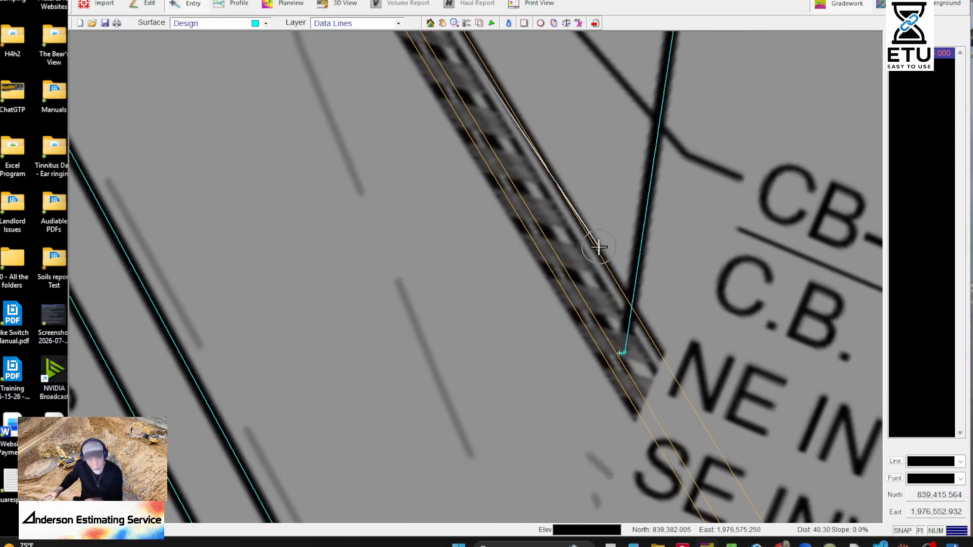
{"action": "middle_click_drag", "start_coordinate": [615, 392], "coordinate": [599, 326]}
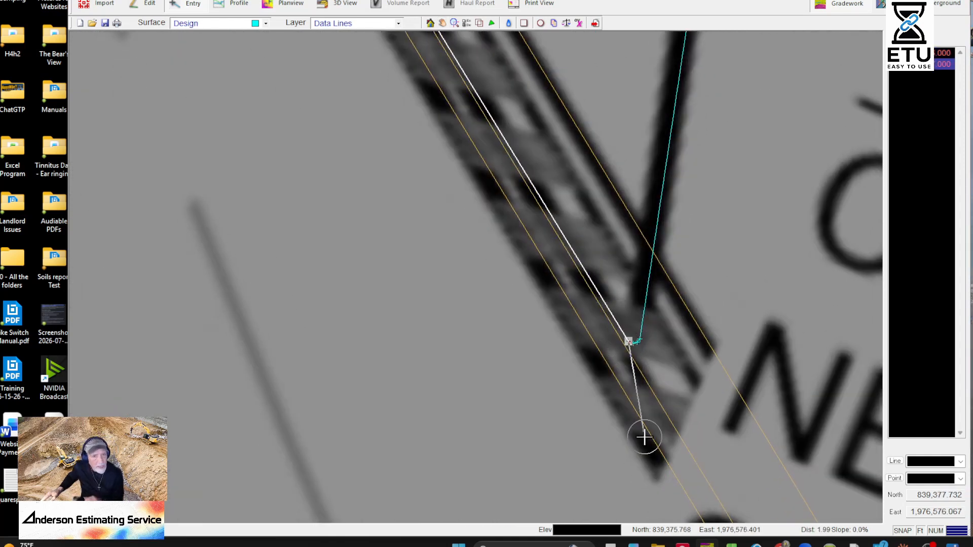
- Add the line's next point at elevation 18 on the southern broken end of the 618 contour
{"action": "scroll", "coordinate": [642, 432], "scroll_direction": "down", "scroll_amount": 1}
{"action": "middle_click_drag", "start_coordinate": [637, 397], "coordinate": [564, 175]}
{"action": "middle_click_drag", "start_coordinate": [566, 246], "coordinate": [481, 184]}
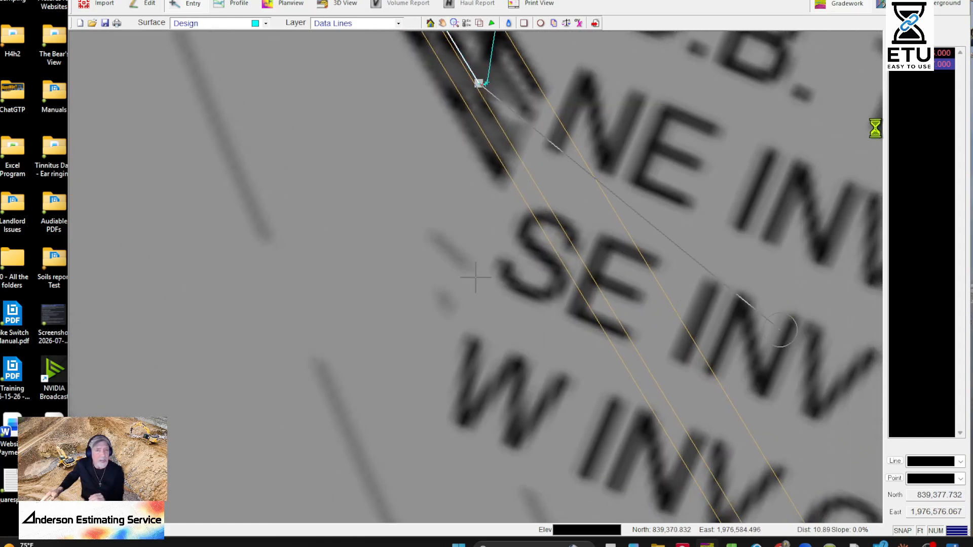
{"action": "middle_click_drag", "start_coordinate": [874, 131], "coordinate": [682, 278]}
{"action": "middle_click_drag", "start_coordinate": [482, 397], "coordinate": [512, 222]}
{"action": "middle_click_drag", "start_coordinate": [476, 363], "coordinate": [474, 152]}
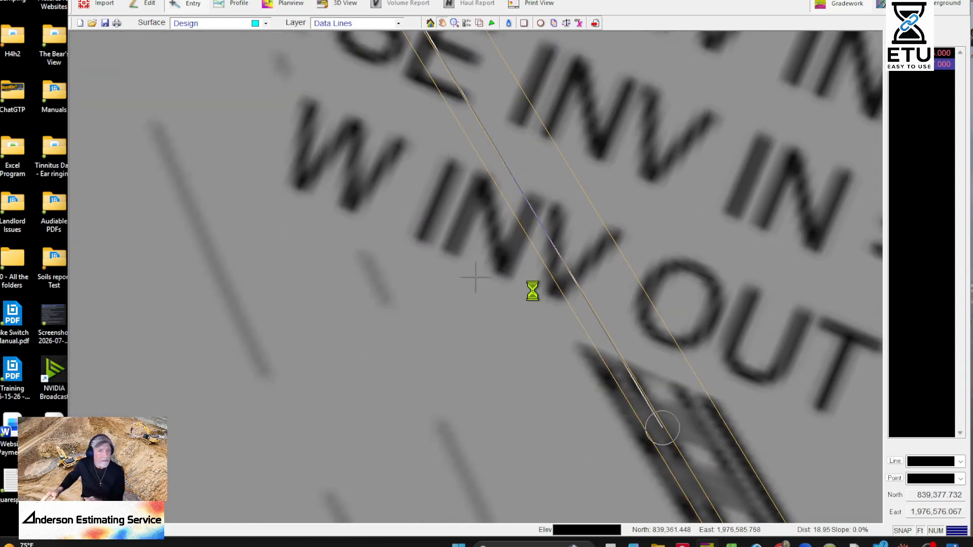
{"action": "scroll", "coordinate": [566, 336], "scroll_direction": "down", "scroll_amount": 6}
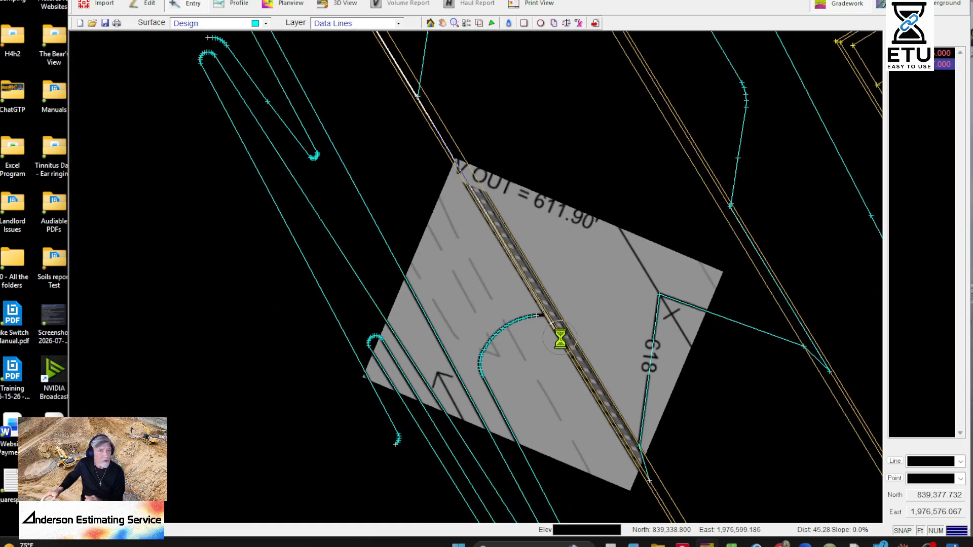
{"action": "scroll", "coordinate": [558, 338], "scroll_direction": "up", "scroll_amount": 5}
{"action": "middle_click_drag", "start_coordinate": [575, 365], "coordinate": [540, 309]}
{"action": "left_click", "coordinate": [541, 309]}
- Continue the line along the curb with points at elevations 19 and 20 on the southern curb ends of the 619 and 620 contours
{"action": "middle_click_drag", "start_coordinate": [603, 352], "coordinate": [402, 106]}
{"action": "scroll", "coordinate": [406, 158], "scroll_direction": "down", "scroll_amount": 2}
{"action": "middle_click_drag", "start_coordinate": [586, 420], "coordinate": [513, 172]}
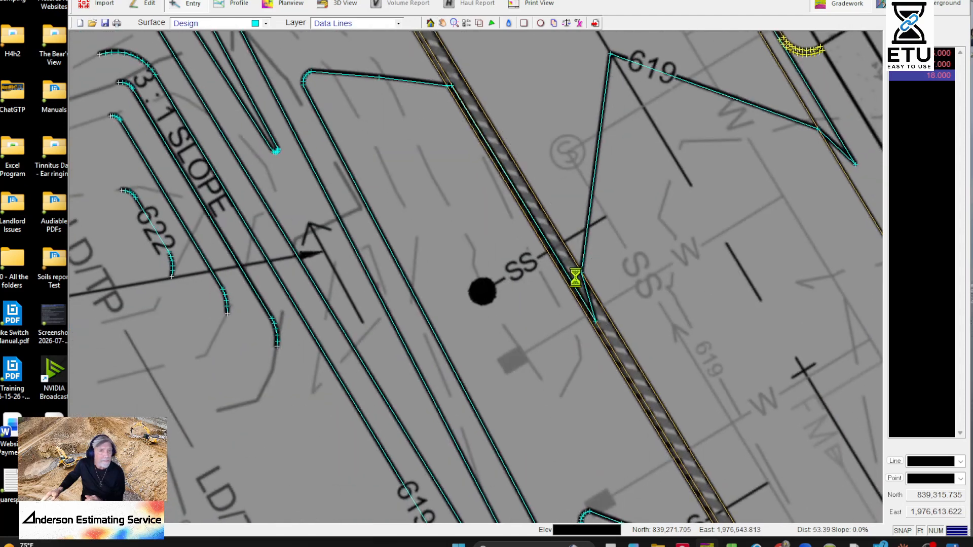
{"action": "left_click", "coordinate": [593, 323]}
{"action": "middle_click_drag", "start_coordinate": [652, 391], "coordinate": [445, 113]}
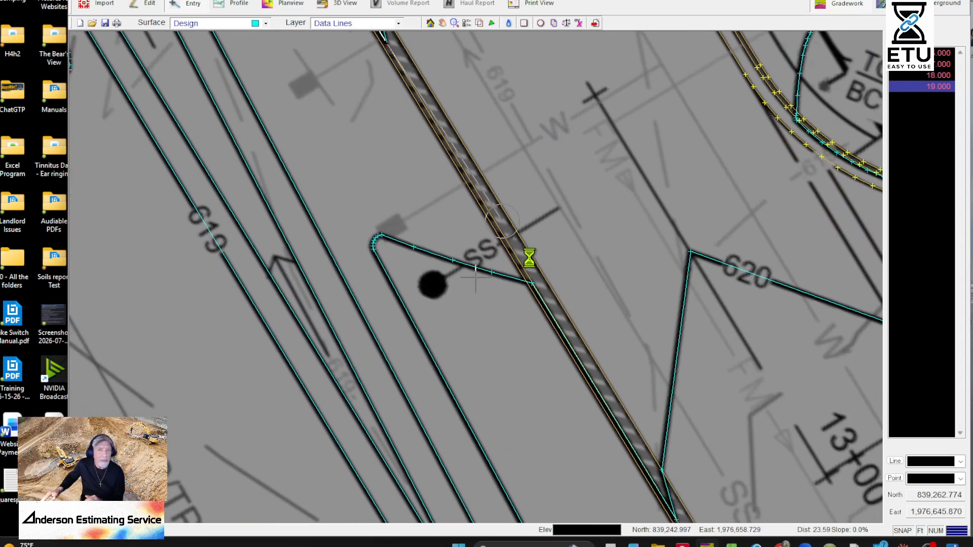
{"action": "middle_click_drag", "start_coordinate": [610, 400], "coordinate": [576, 179]}
{"action": "left_click", "coordinate": [642, 299]}
- Add a point at elevation 20.5 to the curb line where the 621 contour meets the curb near its south end
{"action": "middle_click_drag", "start_coordinate": [649, 320], "coordinate": [446, 77]}
{"action": "middle_click_drag", "start_coordinate": [644, 355], "coordinate": [583, 237]}
{"action": "scroll", "coordinate": [558, 241], "scroll_direction": "up", "scroll_amount": 3}
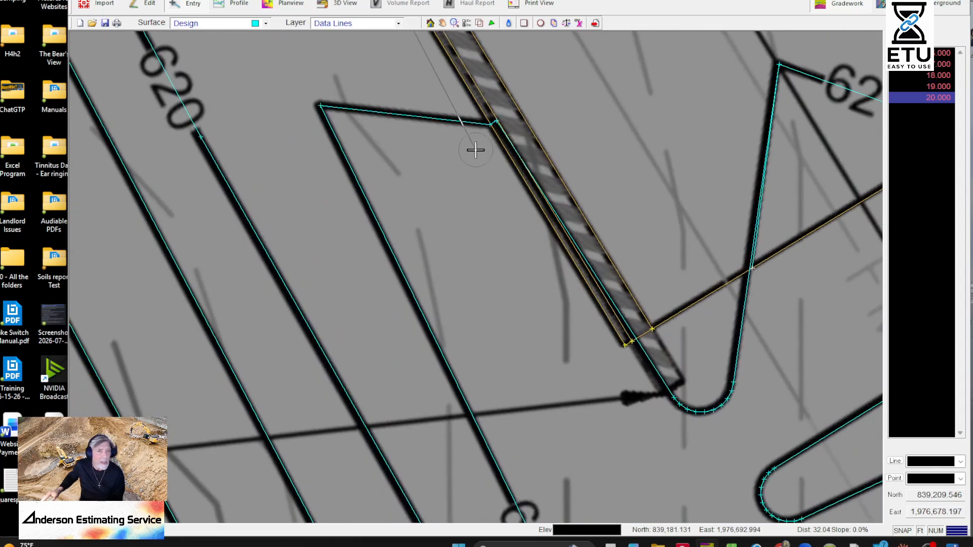
{"action": "scroll", "coordinate": [645, 365], "scroll_direction": "up", "scroll_amount": 4}
{"action": "mouse_move", "coordinate": [619, 302]}
{"action": "middle_mouse_down"}
{"action": "mouse_move", "coordinate": [664, 382]}
{"action": "mouse_move", "coordinate": [667, 366]}
{"action": "middle_mouse_up"}
{"action": "scroll", "coordinate": [423, 304], "scroll_direction": "down", "scroll_amount": 6}
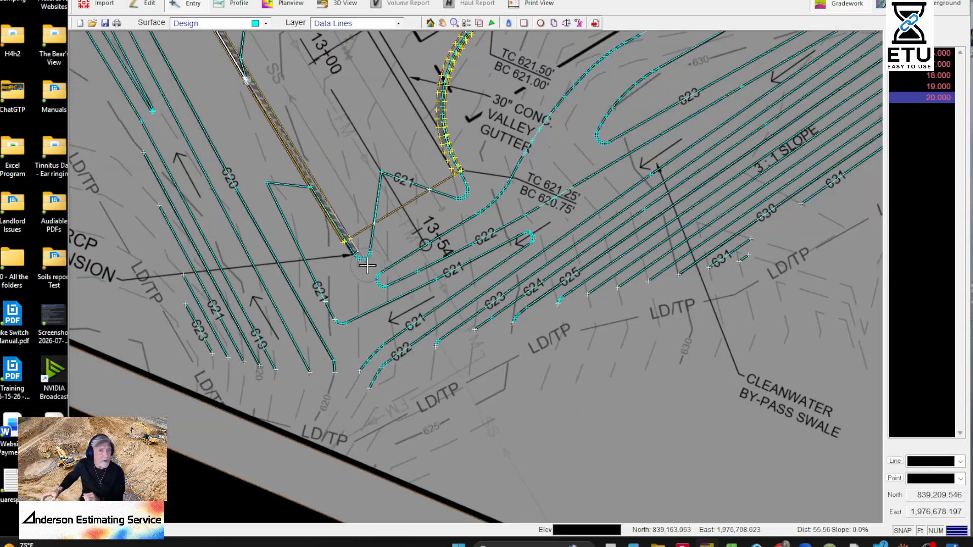
{"action": "scroll", "coordinate": [367, 265], "scroll_direction": "up", "scroll_amount": 2}
{"action": "middle_click_drag", "start_coordinate": [367, 264], "coordinate": [669, 330]}
{"action": "scroll", "coordinate": [669, 330], "scroll_direction": "down", "scroll_amount": 2}
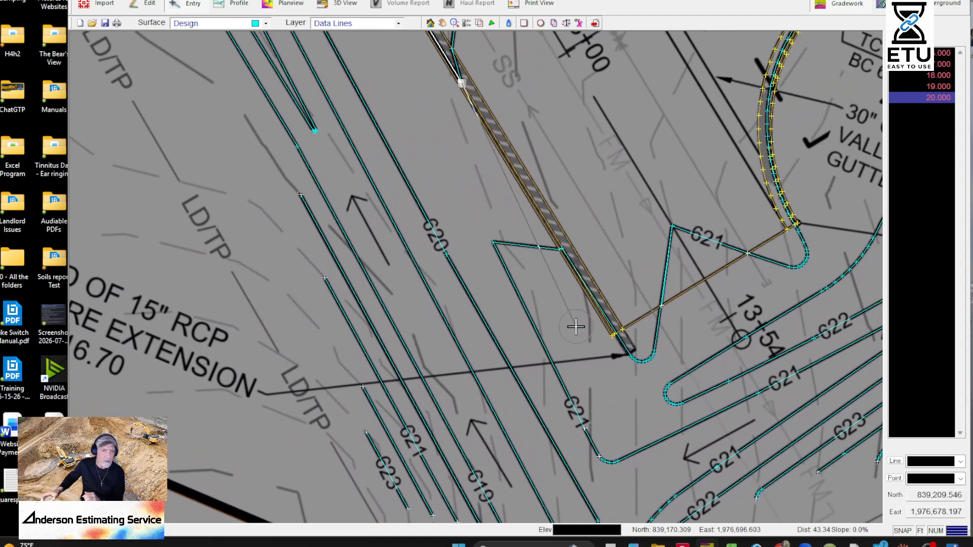
{"action": "scroll", "coordinate": [645, 311], "scroll_direction": "up", "scroll_amount": 4}
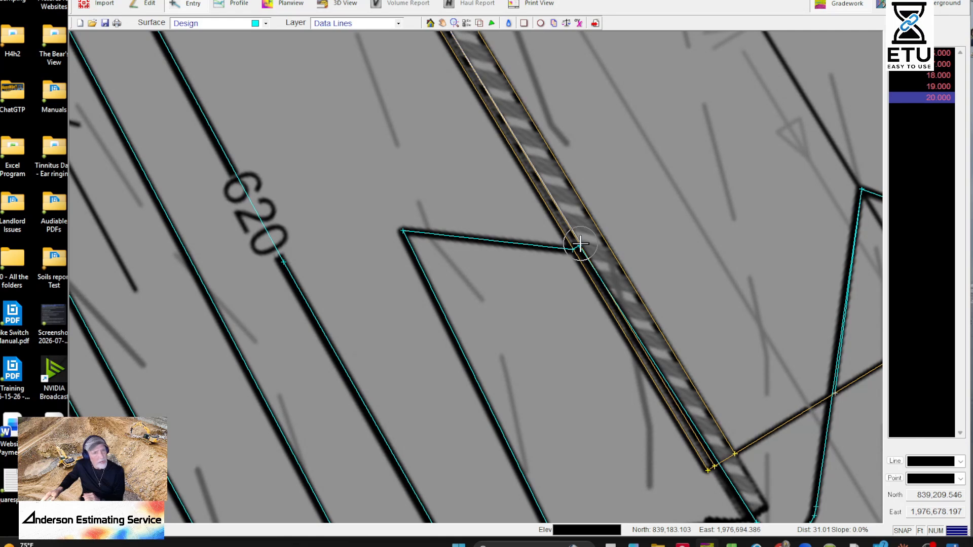
{"action": "middle_click_drag", "start_coordinate": [635, 342], "coordinate": [502, 346]}
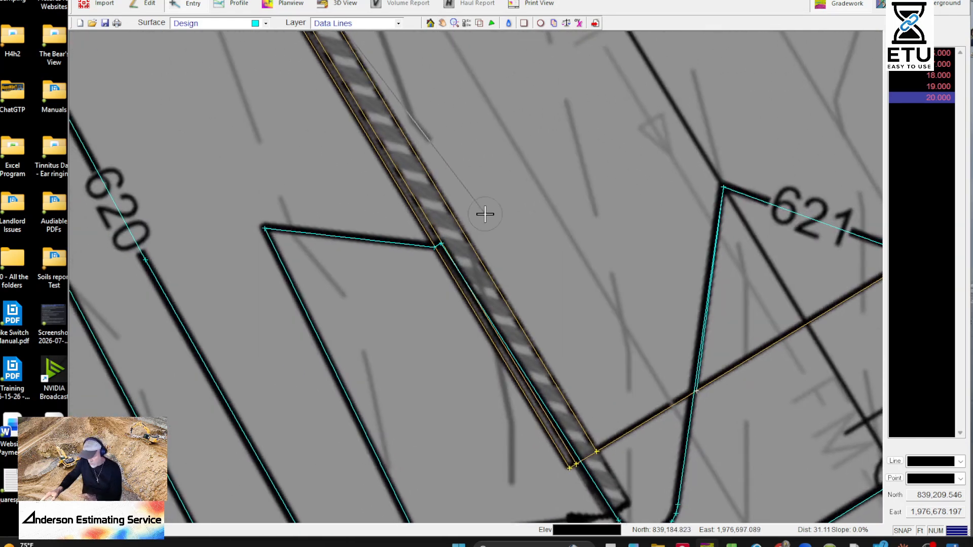
{"action": "scroll", "coordinate": [441, 245], "scroll_direction": "up", "scroll_amount": 1}
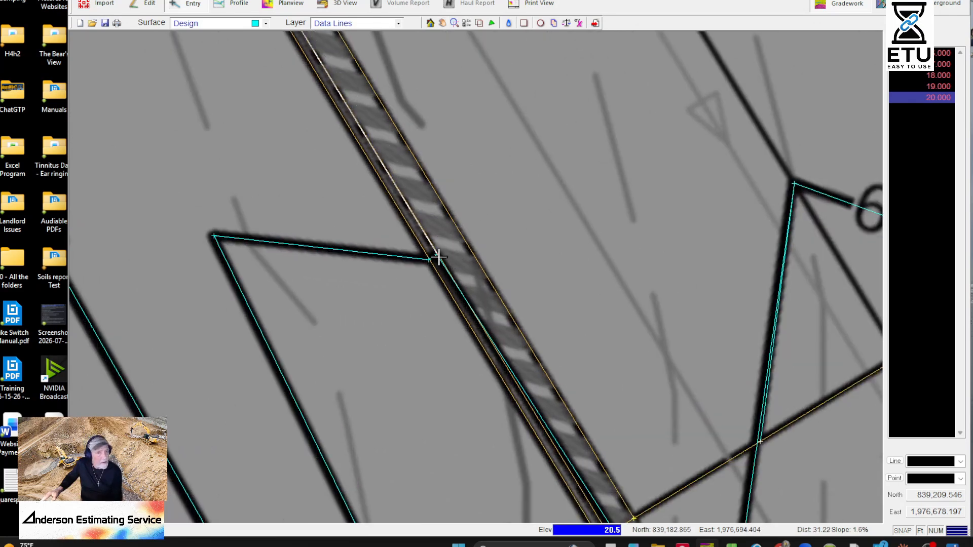
{"action": "scroll", "coordinate": [441, 245], "scroll_direction": "up", "scroll_amount": 1}
{"action": "key", "text": "Return"}
- Add a point at the curb's south end, interpolate it with a temporary elevation 21 point on the 621 contour's curve, and undo the temporary point
{"action": "middle_click_drag", "start_coordinate": [587, 413], "coordinate": [568, 309]}
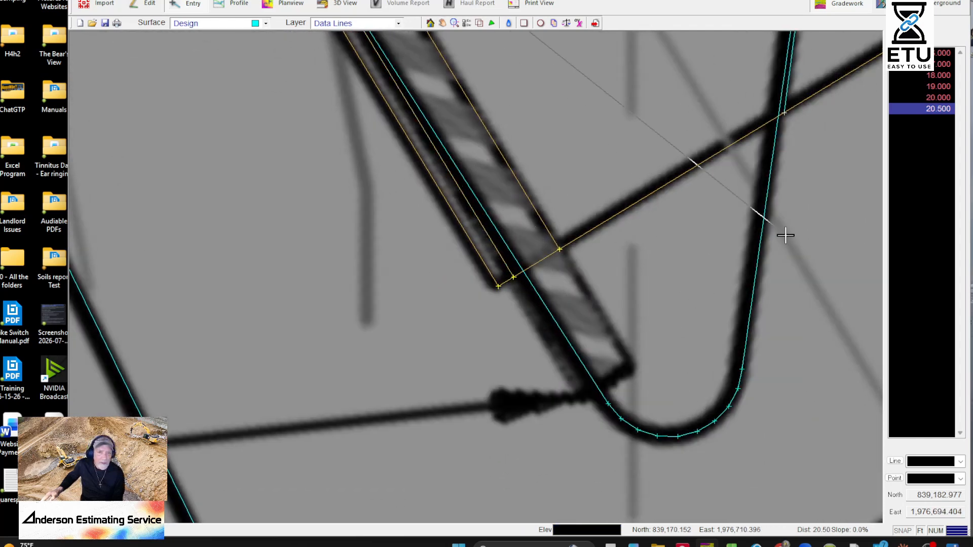
{"action": "middle_click_drag", "start_coordinate": [445, 279], "coordinate": [541, 446]}
{"action": "middle_click_drag", "start_coordinate": [400, 98], "coordinate": [572, 170]}
{"action": "left_click", "coordinate": [567, 165]}
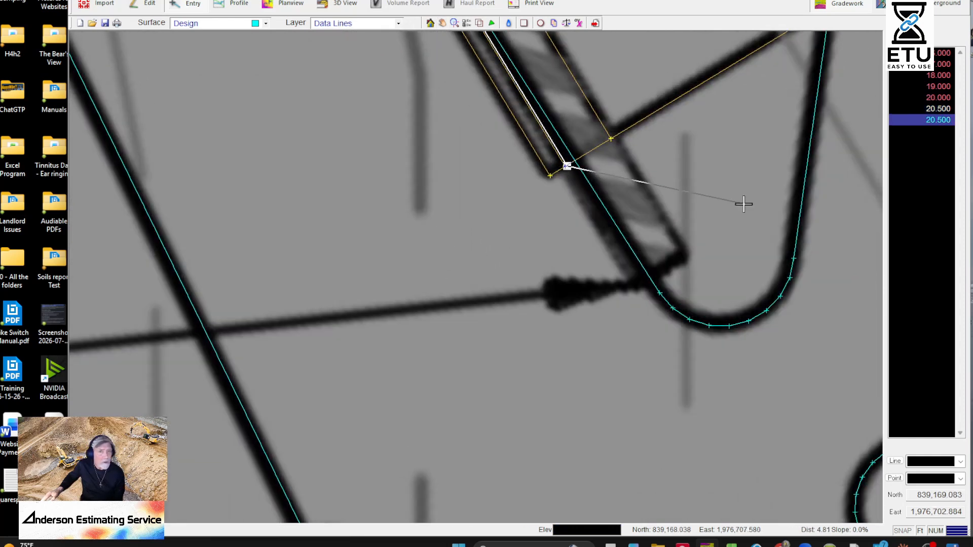
{"action": "left_click", "coordinate": [725, 328]}
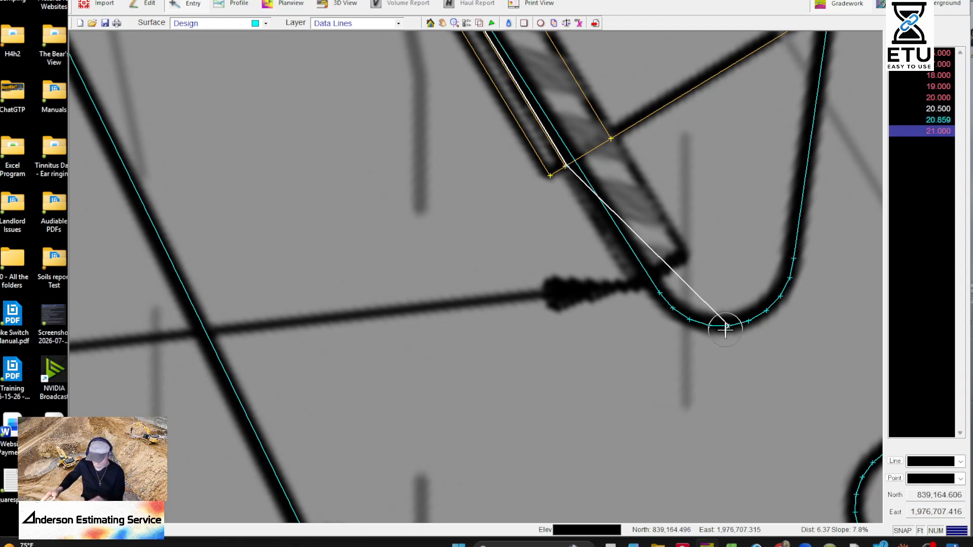
{"action": "key", "text": "ctrl+z"}
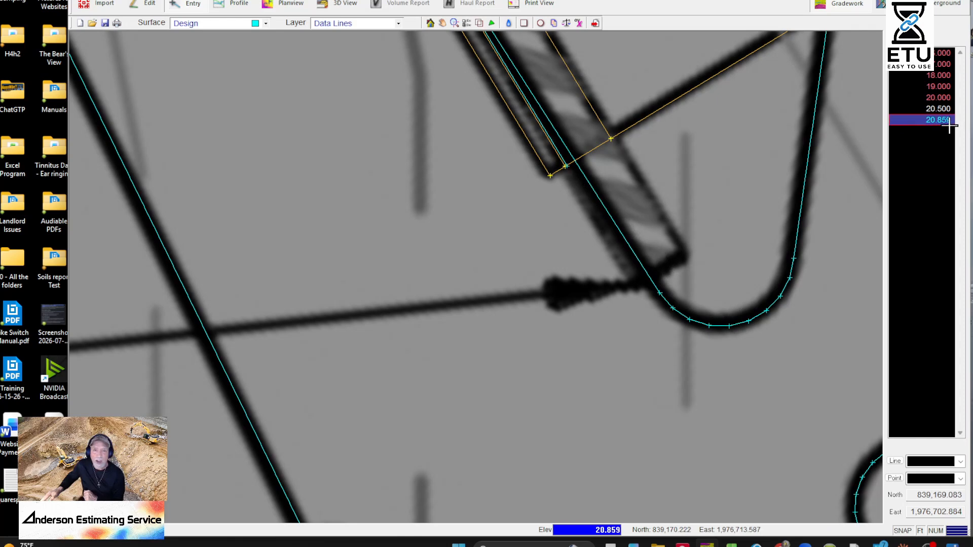
- Break the 621 contour at the curb's south end and where it meets the curb, and delete the run along the curb between the breaks
{"action": "right_click", "coordinate": [584, 185]}
{"action": "left_click", "coordinate": [612, 191]}
{"action": "left_click_drag", "start_coordinate": [528, 108], "coordinate": [715, 176]}
{"action": "left_click", "coordinate": [856, 355]}
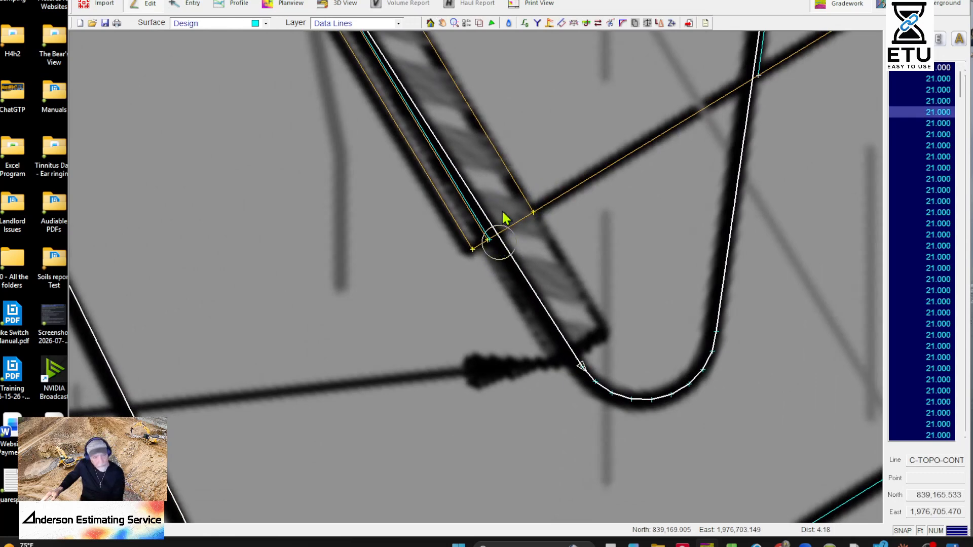
{"action": "left_click", "coordinate": [499, 243]}
{"action": "middle_click_drag", "start_coordinate": [486, 153], "coordinate": [687, 378]}
{"action": "middle_click_drag", "start_coordinate": [451, 109], "coordinate": [603, 460]}
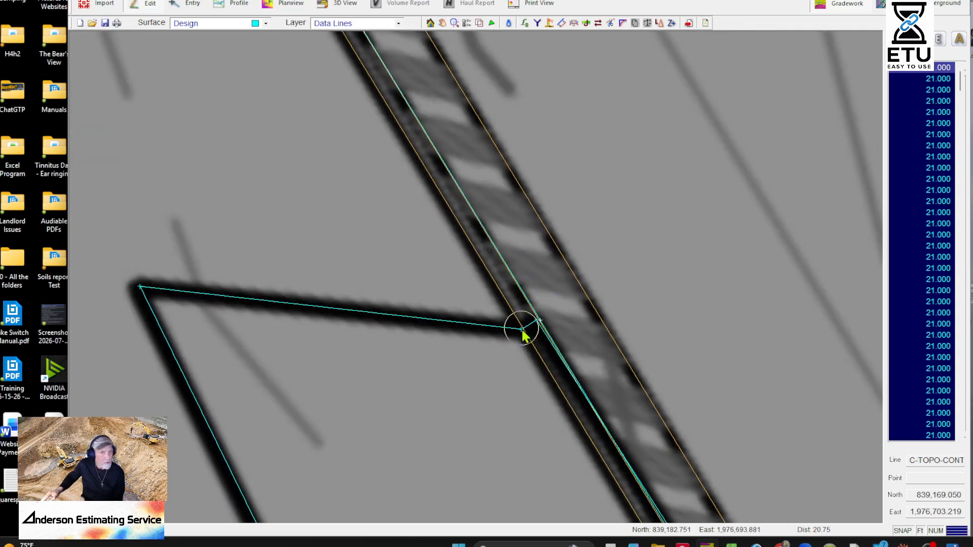
{"action": "left_click", "coordinate": [522, 329]}
{"action": "left_click", "coordinate": [522, 329]}
{"action": "middle_click_drag", "start_coordinate": [568, 372], "coordinate": [475, 175]}
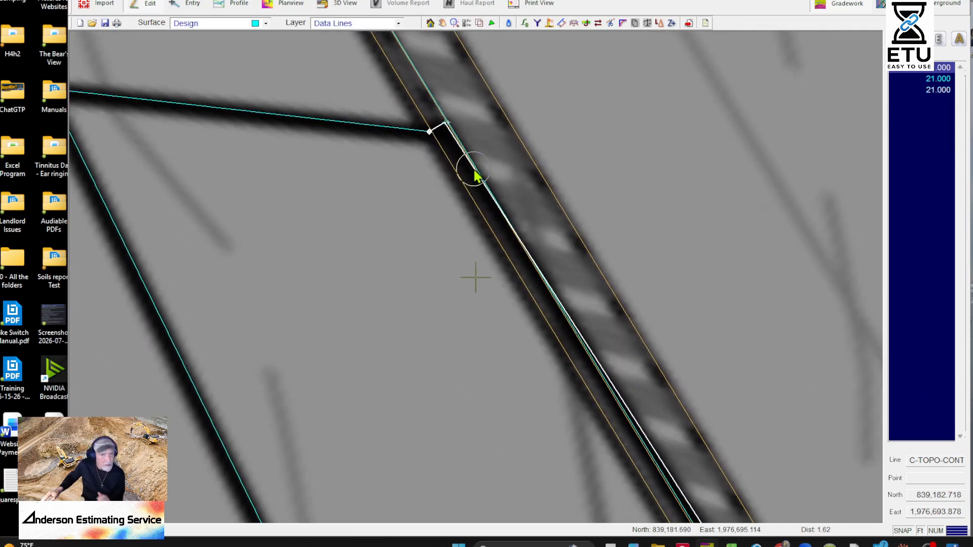
{"action": "key", "text": "Delete"}
- Offset the new curb line 0.50 ft to the right with a 0.50 elevation difference and the label TC
{"action": "mouse_move", "coordinate": [491, 310]}
{"action": "middle_mouse_down"}
{"action": "mouse_move", "coordinate": [506, 317]}
{"action": "mouse_move", "coordinate": [450, 201]}
{"action": "middle_mouse_up"}
{"action": "scroll", "coordinate": [442, 176], "scroll_direction": "down", "scroll_amount": 1}
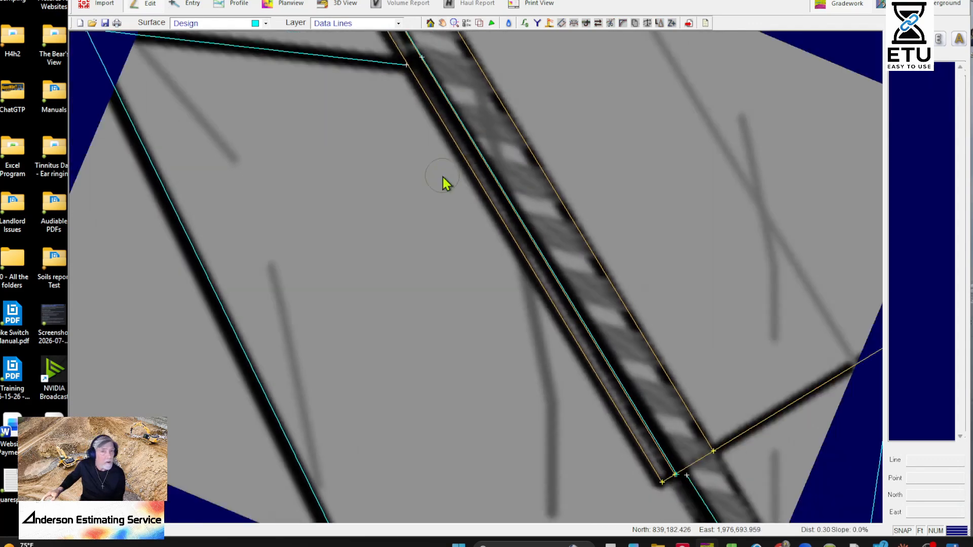
{"action": "scroll", "coordinate": [443, 176], "scroll_direction": "down", "scroll_amount": 3}
{"action": "middle_click_drag", "start_coordinate": [582, 431], "coordinate": [618, 485]}
{"action": "mouse_move", "coordinate": [421, 96]}
{"action": "middle_mouse_down"}
{"action": "mouse_move", "coordinate": [630, 443]}
{"action": "mouse_move", "coordinate": [604, 282]}
{"action": "mouse_move", "coordinate": [578, 223]}
{"action": "middle_mouse_up"}
{"action": "left_click", "coordinate": [580, 208]}
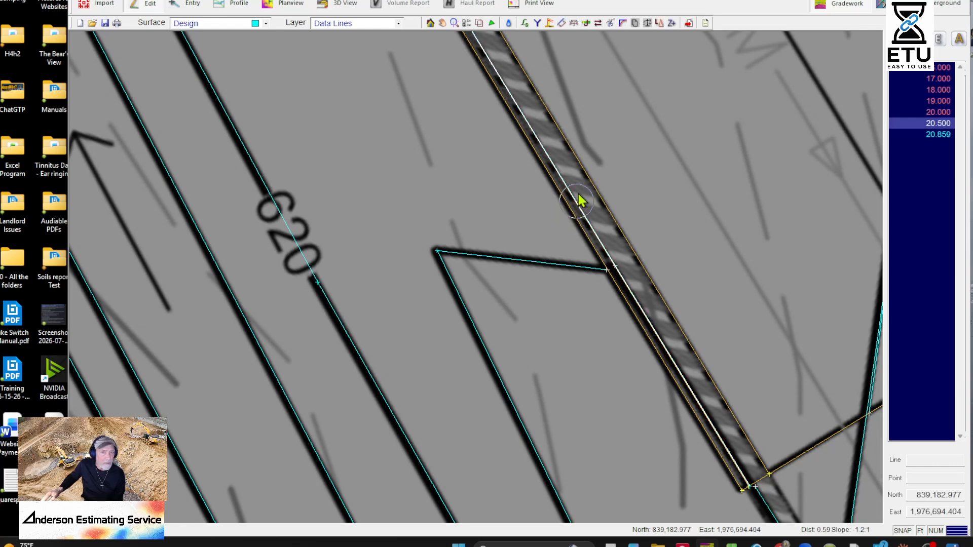
{"action": "left_click", "coordinate": [562, 23]}
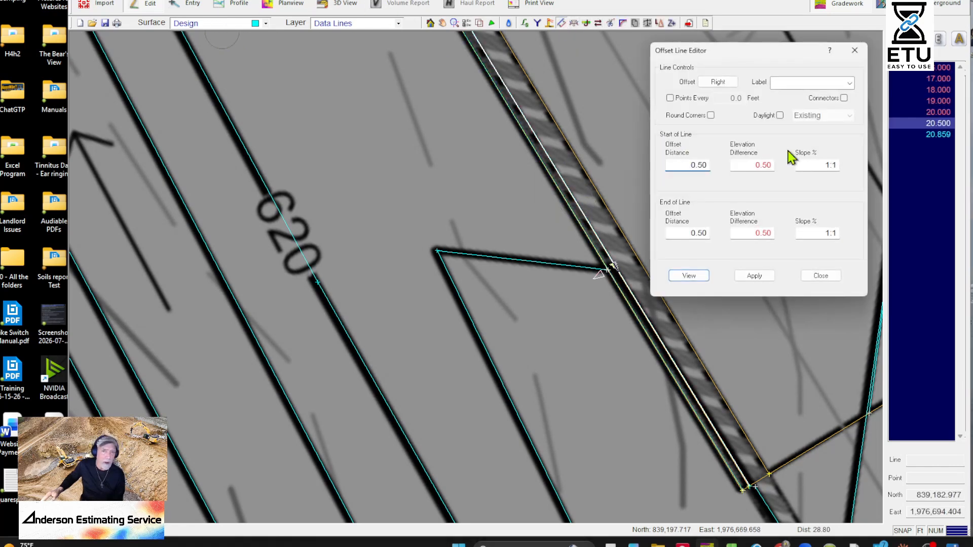
{"action": "left_click", "coordinate": [791, 84]}
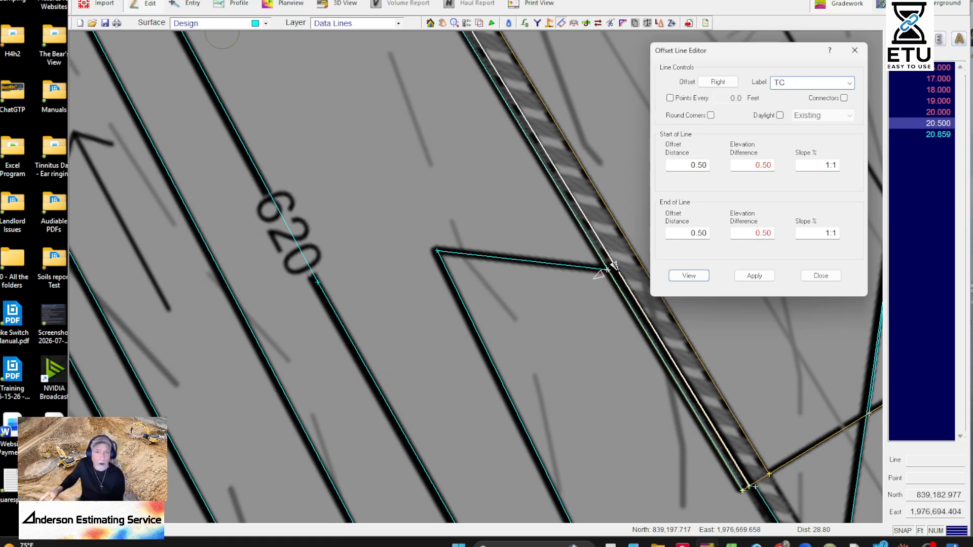
{"action": "left_click", "coordinate": [754, 276]}
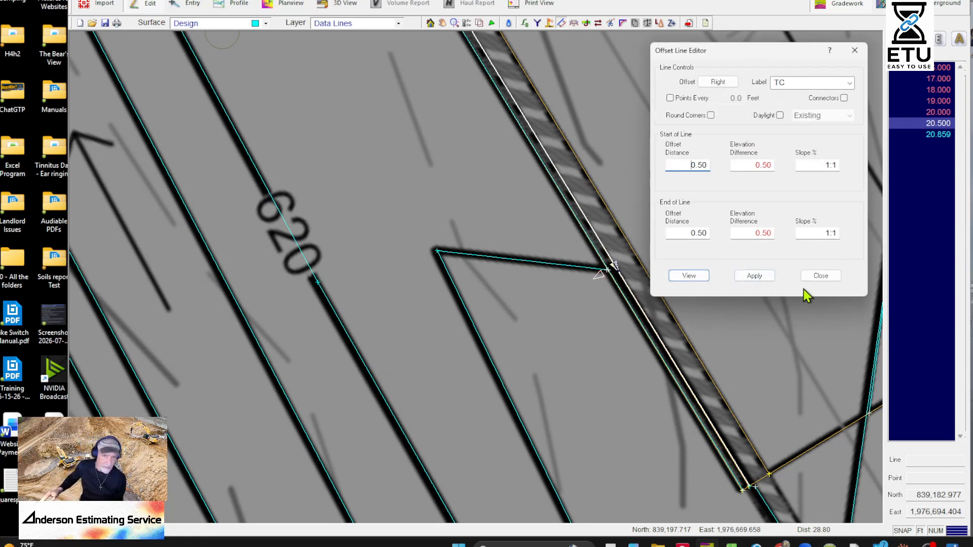
{"action": "left_click", "coordinate": [821, 276]}
- Examine the TC and BC spot elevations and the 621 contour at the end of the opposite curb by the valley gutter
{"action": "scroll", "coordinate": [593, 298], "scroll_direction": "down", "scroll_amount": 5}
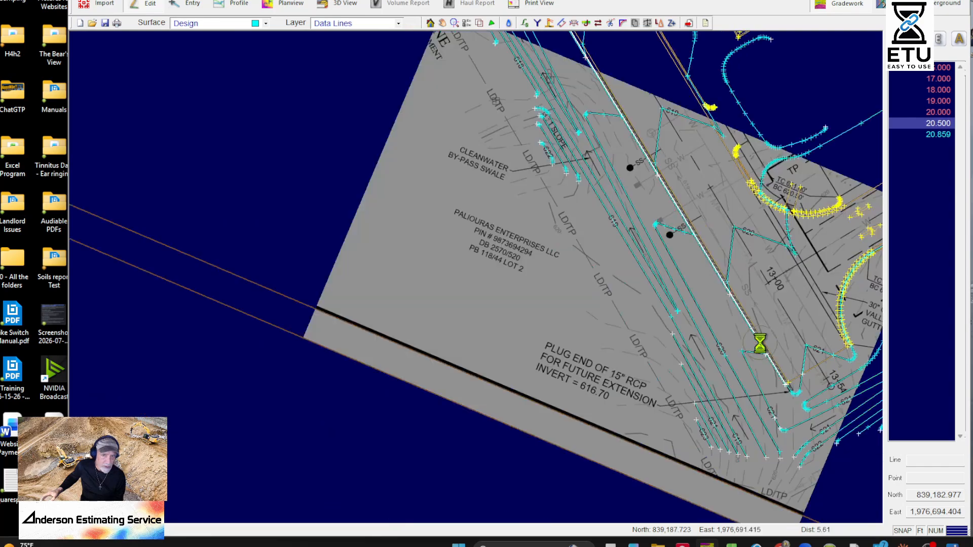
{"action": "scroll", "coordinate": [502, 301], "scroll_direction": "up", "scroll_amount": 5}
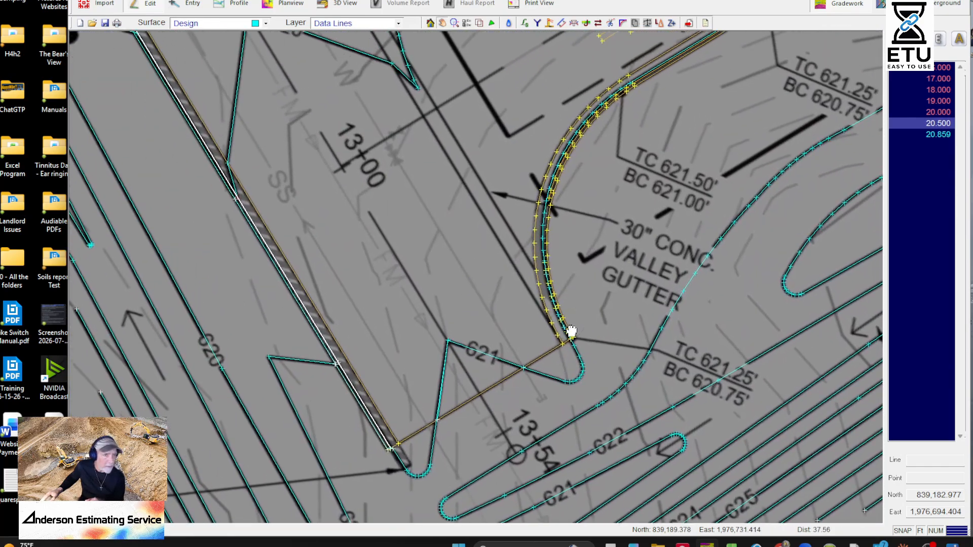
{"action": "scroll", "coordinate": [562, 337], "scroll_direction": "up", "scroll_amount": 3}
{"action": "middle_click_drag", "start_coordinate": [551, 352], "coordinate": [307, 228]}
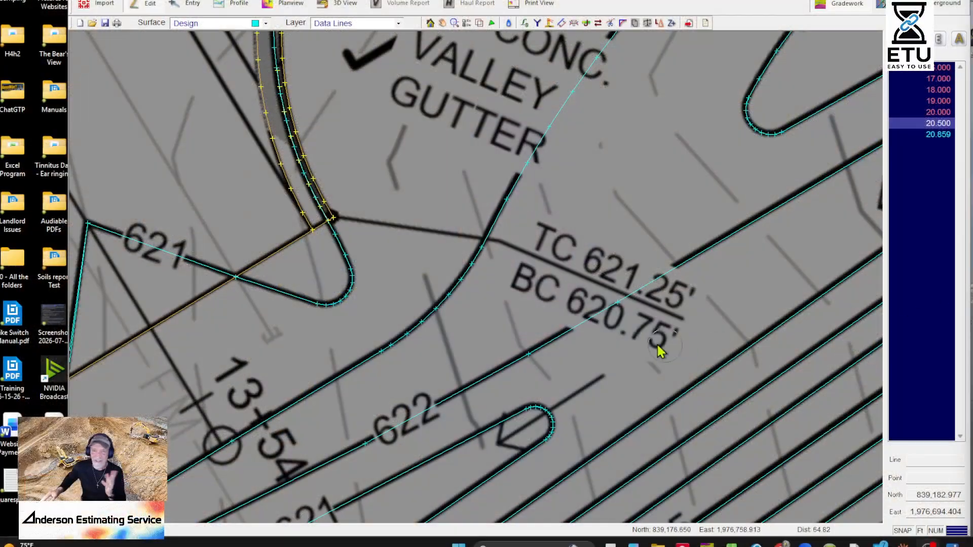
{"action": "scroll", "coordinate": [572, 299], "scroll_direction": "up", "scroll_amount": 5}
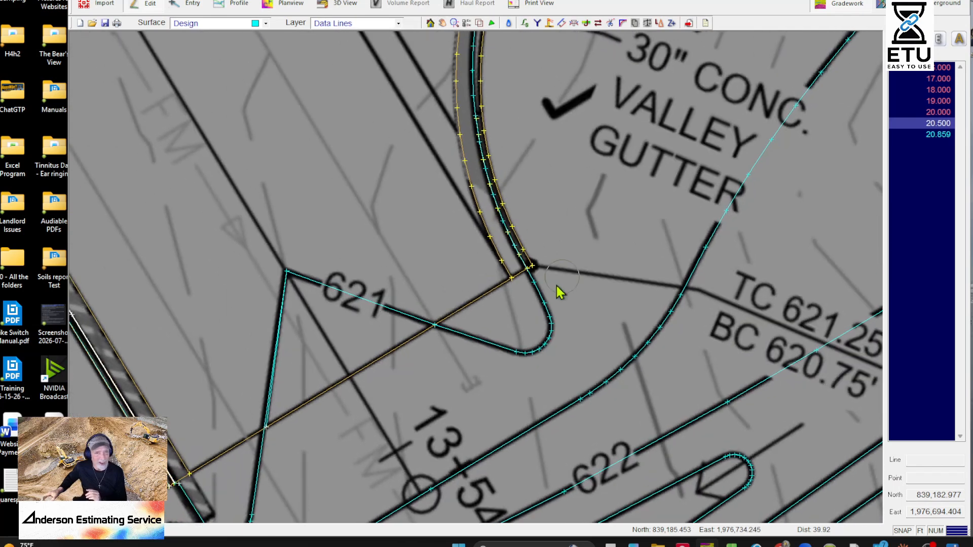
{"action": "scroll", "coordinate": [556, 285], "scroll_direction": "up", "scroll_amount": 2}
{"action": "middle_click_drag", "start_coordinate": [508, 256], "coordinate": [493, 218]}
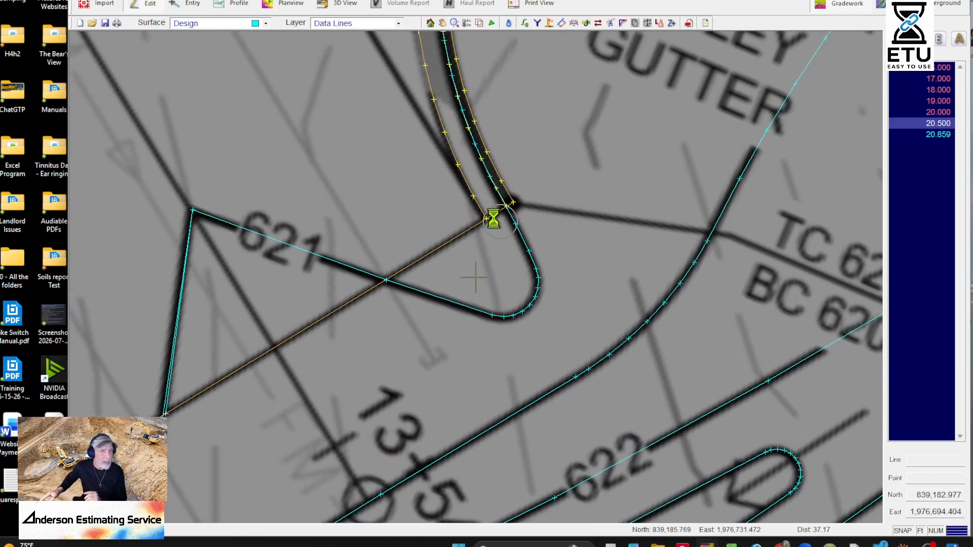
{"action": "scroll", "coordinate": [494, 216], "scroll_direction": "up", "scroll_amount": 4}
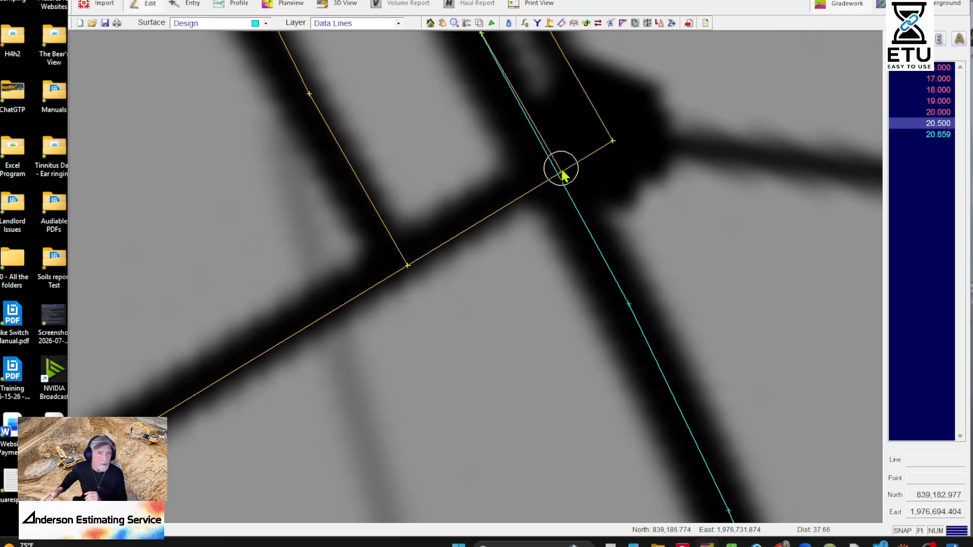
{"action": "scroll", "coordinate": [473, 261], "scroll_direction": "down", "scroll_amount": 4}
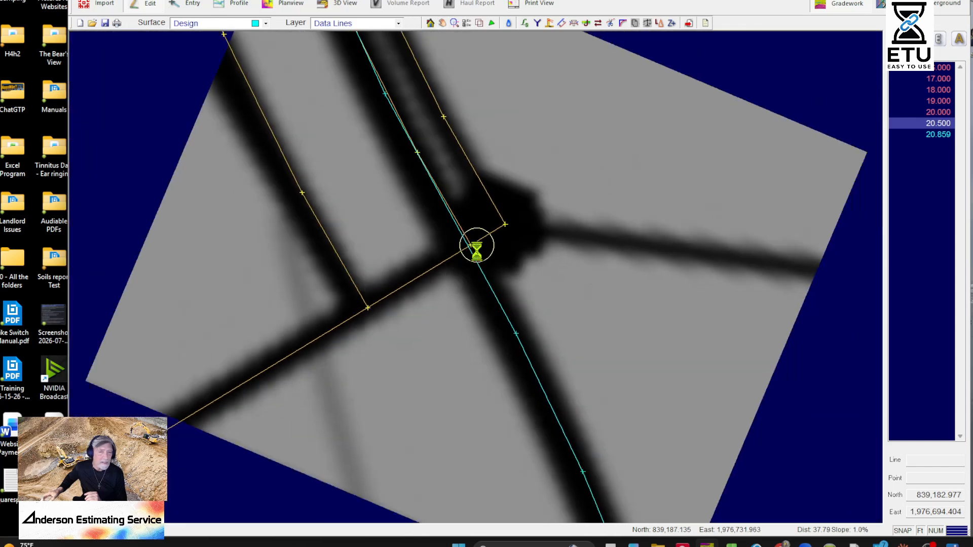
{"action": "scroll", "coordinate": [500, 254], "scroll_direction": "up", "scroll_amount": 4}
- Switch to entry mode and start a new line at elevation 20.75 at the opposite curb's end by the TC/BC callout
{"action": "right_click", "coordinate": [615, 215]}
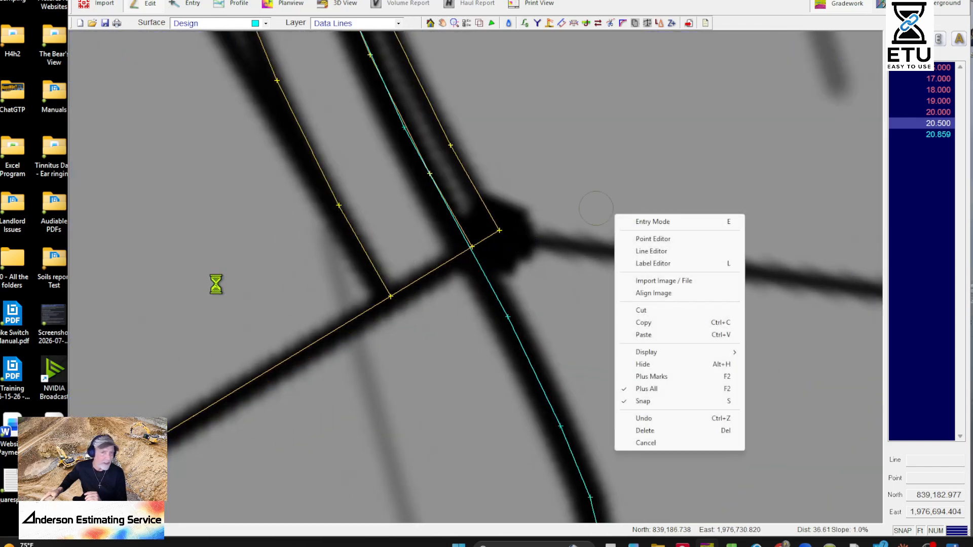
{"action": "left_click", "coordinate": [566, 167]}
{"action": "right_click", "coordinate": [554, 200]}
{"action": "left_click", "coordinate": [567, 208]}
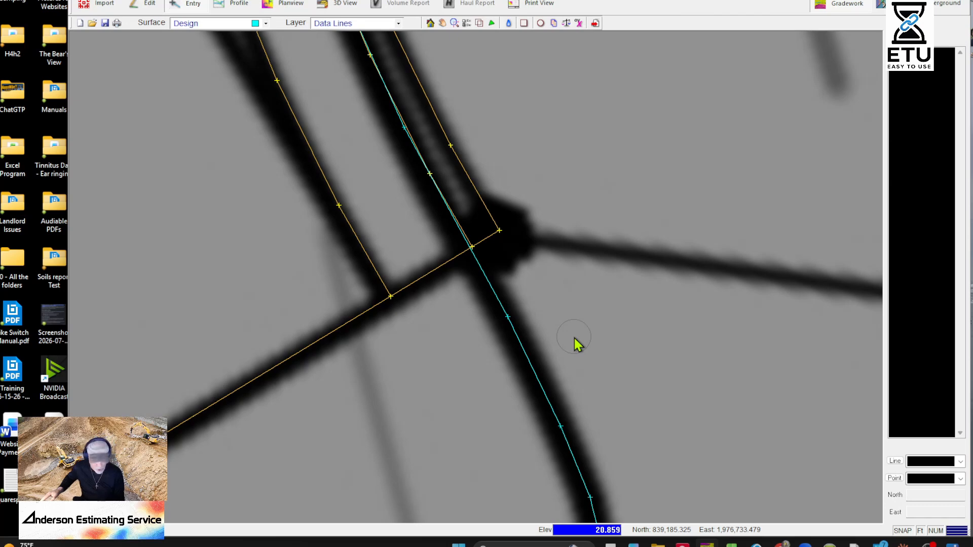
{"action": "scroll", "coordinate": [591, 264], "scroll_direction": "down", "scroll_amount": 3}
{"action": "scroll", "coordinate": [506, 304], "scroll_direction": "down", "scroll_amount": 4}
{"action": "middle_click_drag", "start_coordinate": [629, 309], "coordinate": [520, 225]}
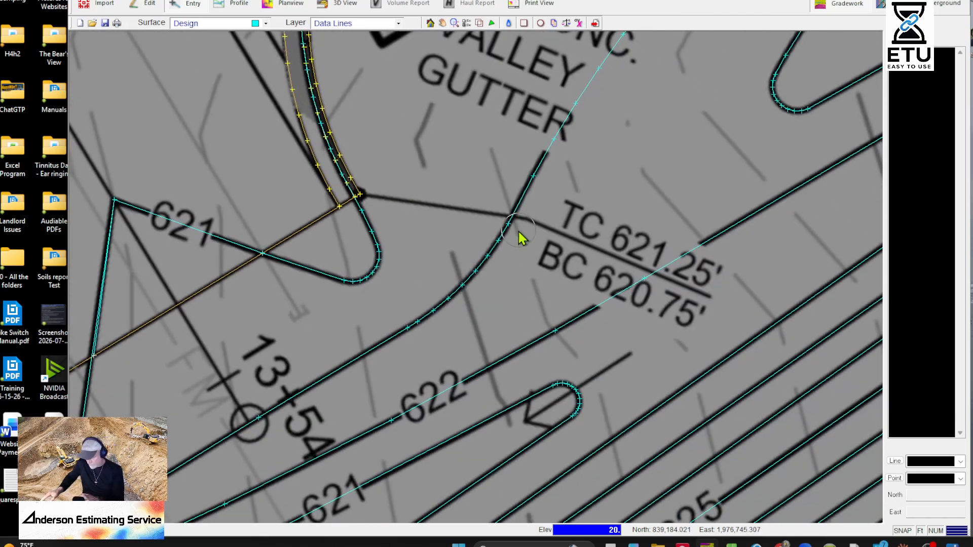
{"action": "scroll", "coordinate": [613, 245], "scroll_direction": "up", "scroll_amount": 5}
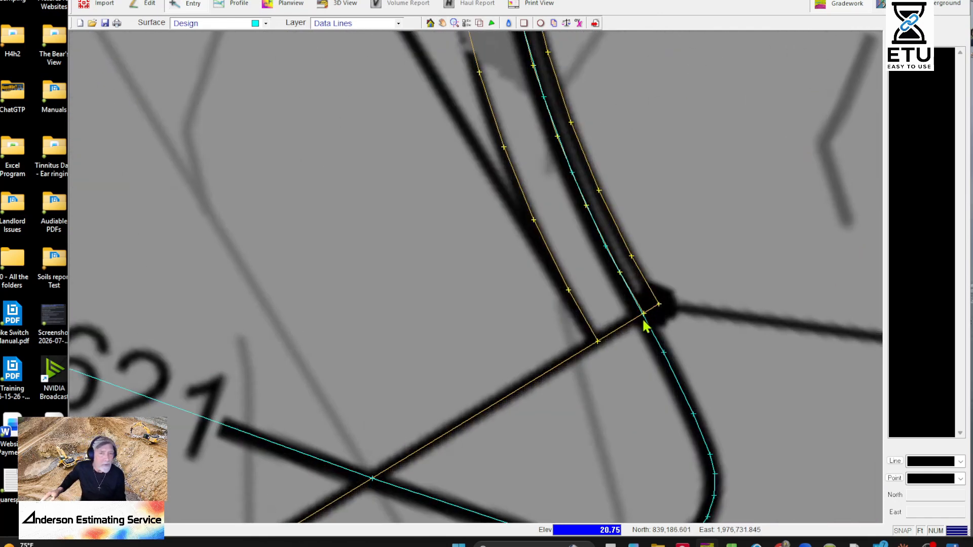
{"action": "left_click", "coordinate": [637, 315]}
- Trace the new line at elevation 20.75 north along the bottom of curb, past the 30" valley gutter arrow
{"action": "middle_click_drag", "start_coordinate": [539, 183], "coordinate": [609, 337]}
{"action": "scroll", "coordinate": [651, 357], "scroll_direction": "up", "scroll_amount": 1}
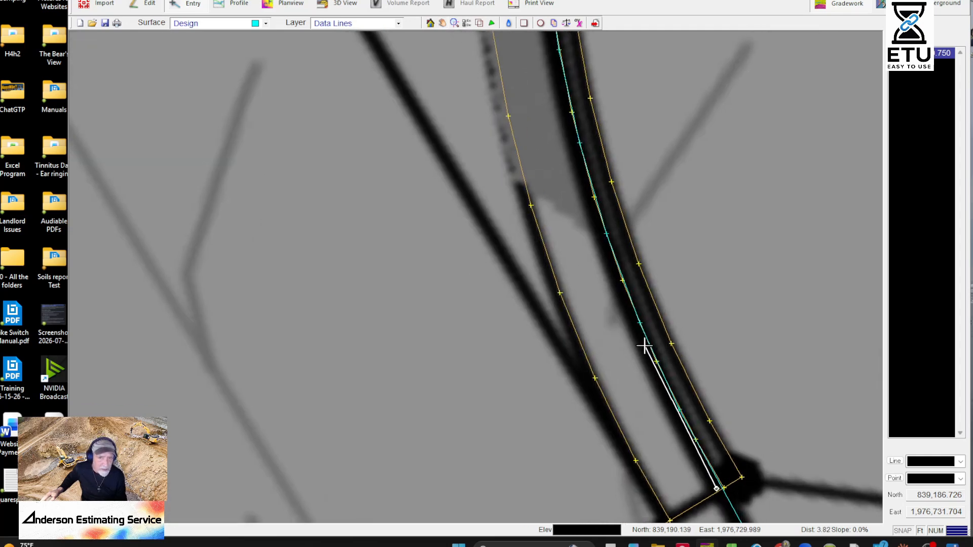
{"action": "left_click", "coordinate": [582, 172]}
{"action": "middle_click_drag", "start_coordinate": [573, 133], "coordinate": [587, 481]}
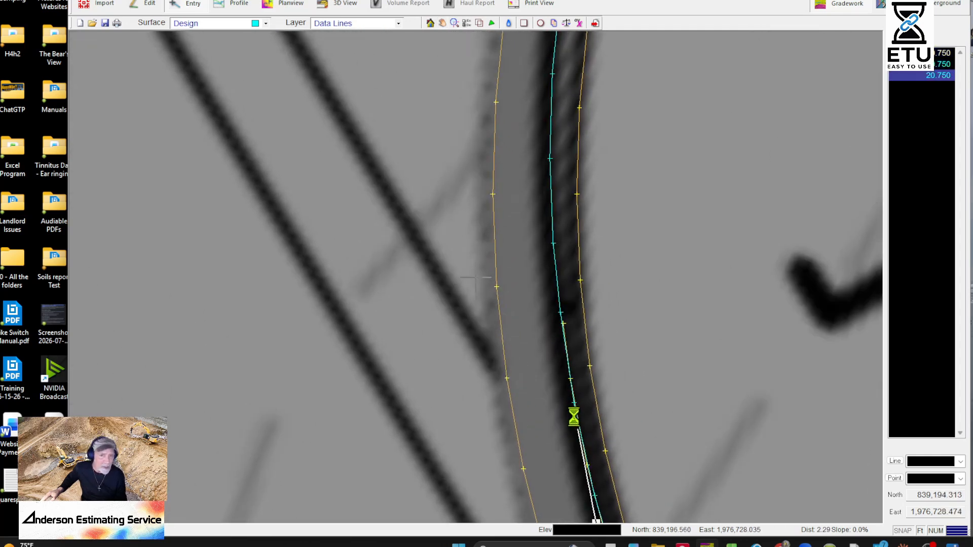
{"action": "left_click", "coordinate": [567, 384]}
{"action": "middle_click_drag", "start_coordinate": [548, 265], "coordinate": [624, 460]}
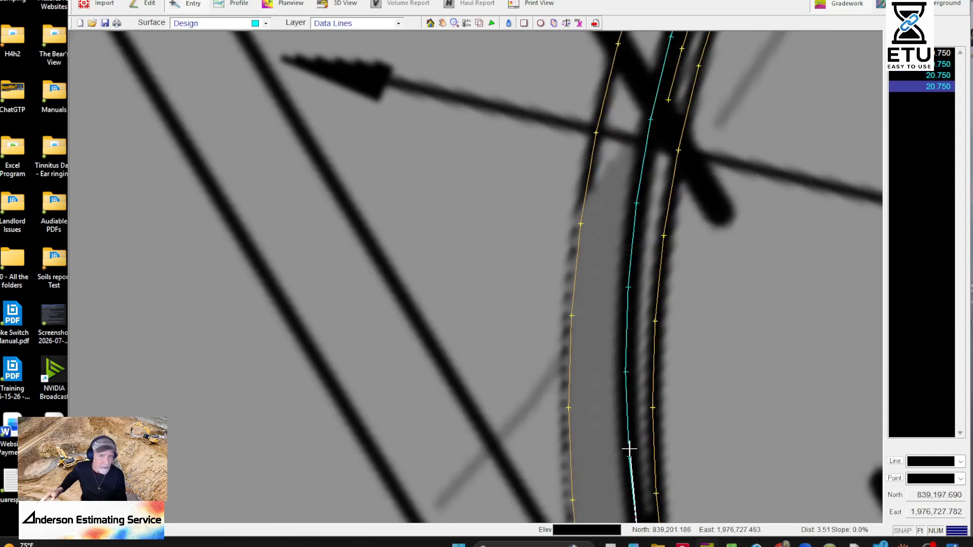
{"action": "left_click", "coordinate": [622, 444]}
{"action": "middle_click_drag", "start_coordinate": [632, 257], "coordinate": [623, 390]}
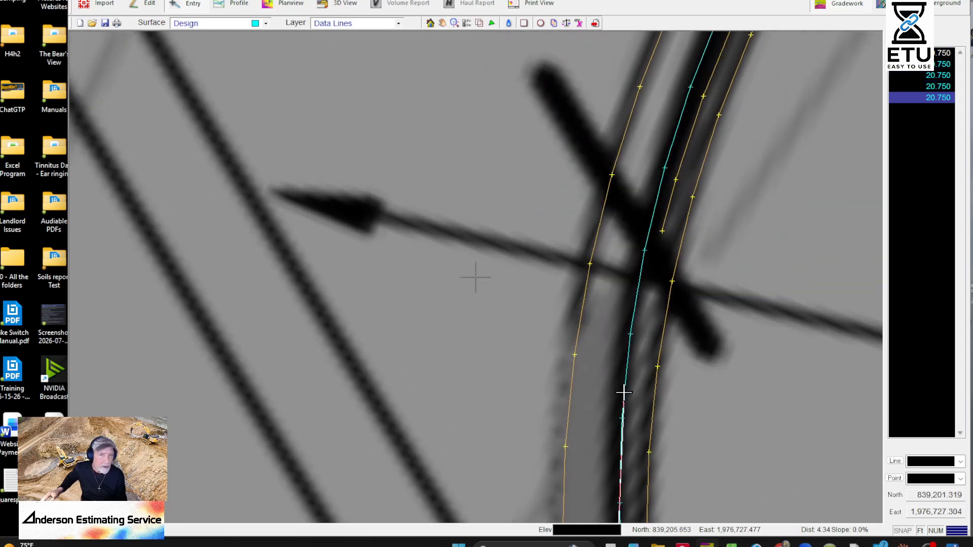
{"action": "left_click", "coordinate": [616, 444]}
{"action": "left_click", "coordinate": [630, 299]}
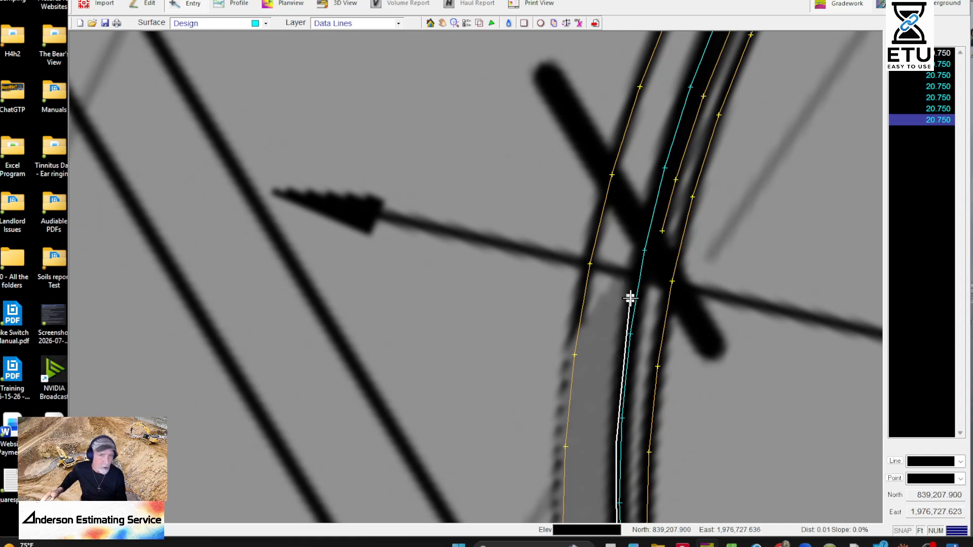
{"action": "middle_click_drag", "start_coordinate": [648, 177], "coordinate": [636, 354]}
{"action": "left_click", "coordinate": [645, 353]}
{"action": "middle_click_drag", "start_coordinate": [667, 239], "coordinate": [649, 293]}
- Continue the 20.75 line around the curve of the curb, removing and re-placing one misplaced point
{"action": "scroll", "coordinate": [642, 310], "scroll_direction": "down", "scroll_amount": 9}
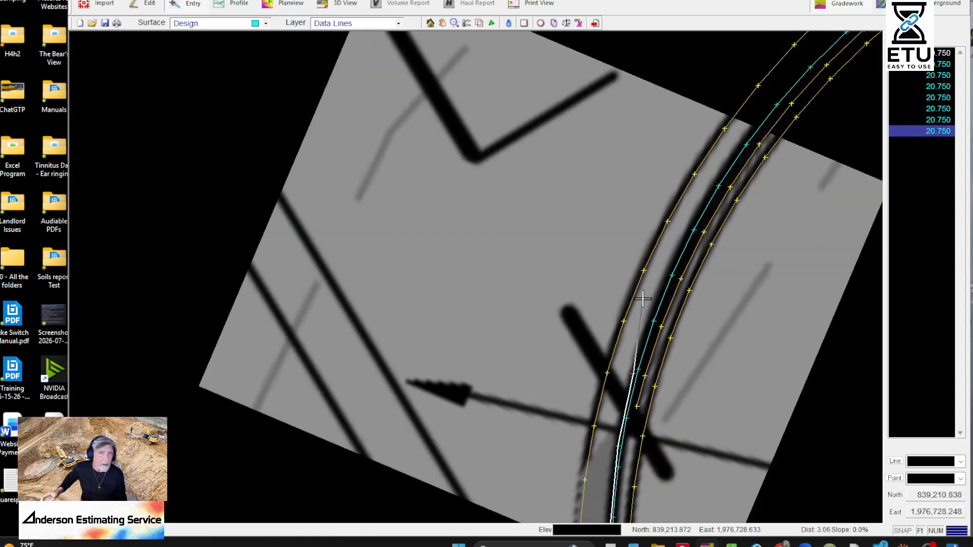
{"action": "scroll", "coordinate": [642, 310], "scroll_direction": "up", "scroll_amount": 5}
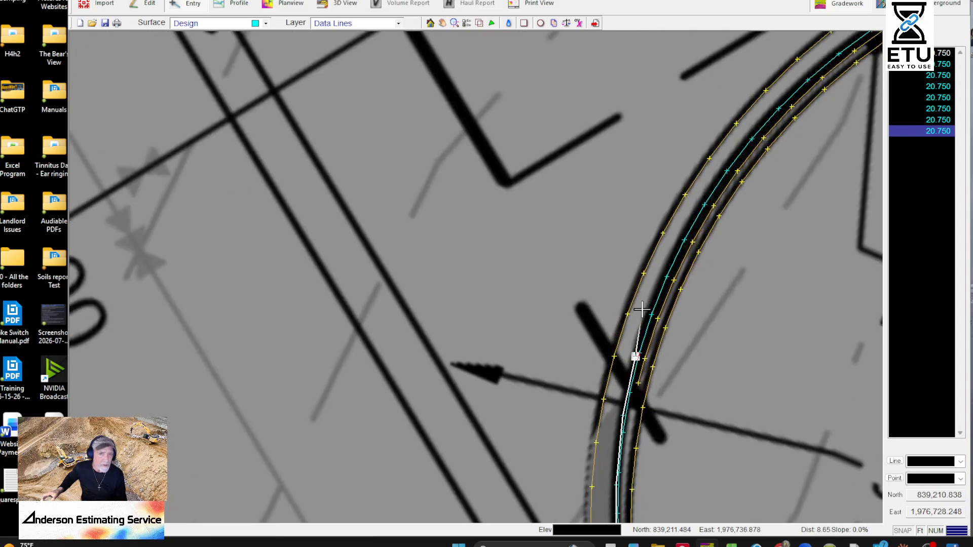
{"action": "left_click", "coordinate": [659, 288]}
{"action": "left_click", "coordinate": [678, 240]}
{"action": "middle_click_drag", "start_coordinate": [716, 227], "coordinate": [714, 263]}
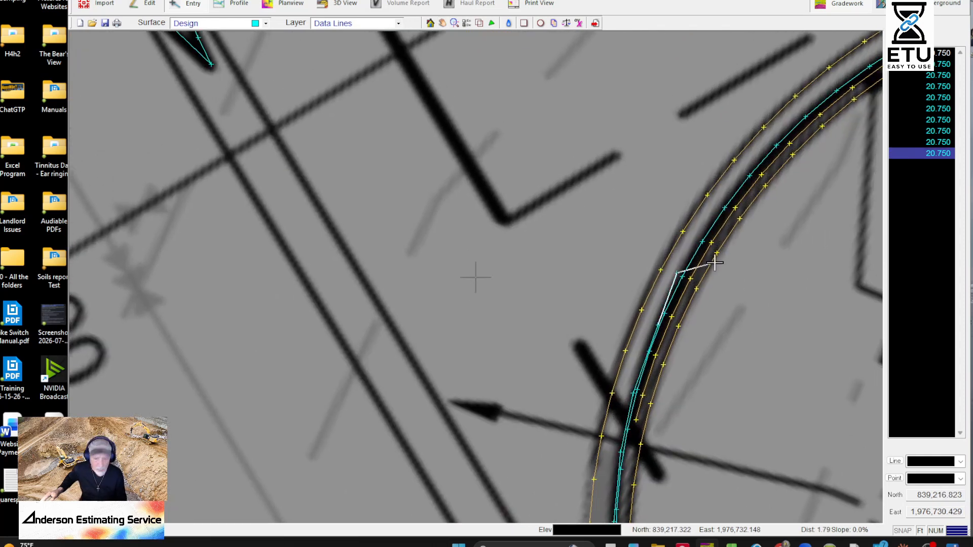
{"action": "key", "text": "Delete"}
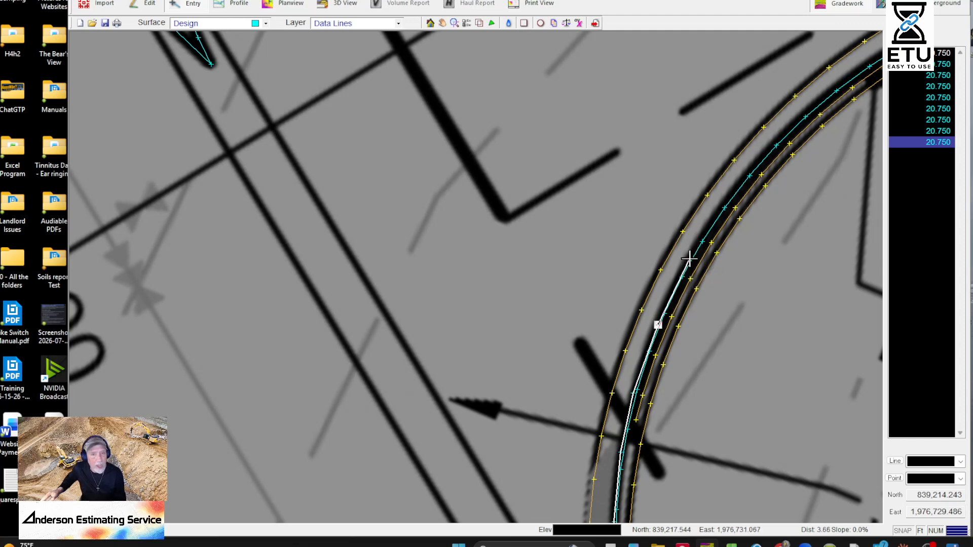
{"action": "left_click", "coordinate": [689, 259]}
{"action": "middle_click_drag", "start_coordinate": [720, 205], "coordinate": [669, 400]}
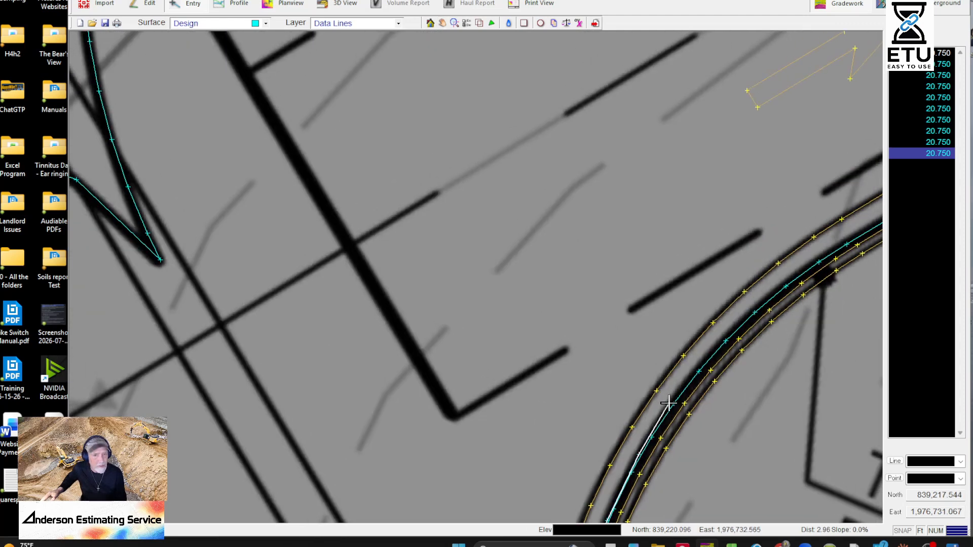
{"action": "left_click", "coordinate": [669, 403]}
{"action": "left_click", "coordinate": [728, 330]}
{"action": "middle_click_drag", "start_coordinate": [781, 303], "coordinate": [287, 304]}
- Place a point at elevation 21 where the TC 621.50 / BC 621.00 callout meets the curb
{"action": "middle_click_drag", "start_coordinate": [458, 422], "coordinate": [719, 362]}
{"action": "scroll", "coordinate": [581, 223], "scroll_direction": "up", "scroll_amount": 2}
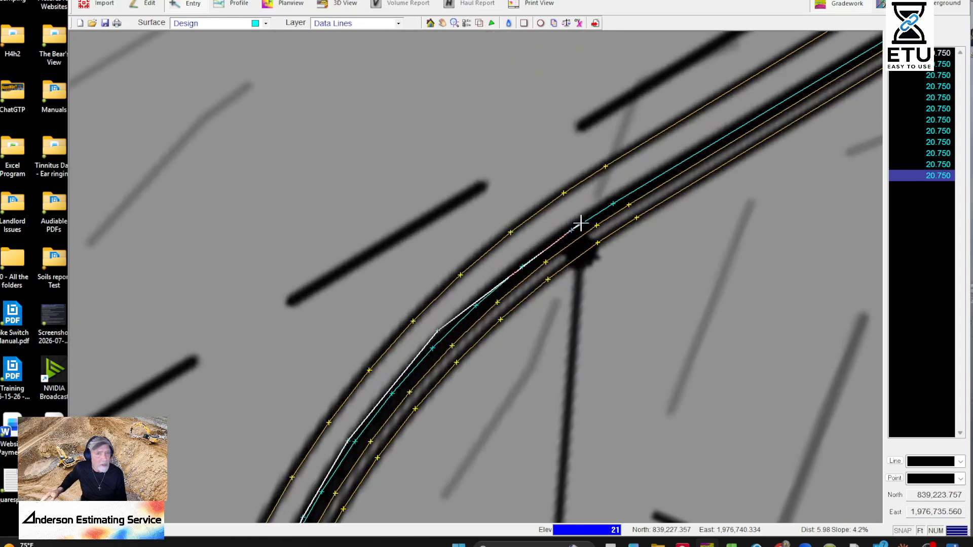
{"action": "left_click", "coordinate": [576, 224]}
{"action": "middle_click_drag", "start_coordinate": [664, 172], "coordinate": [526, 344]}
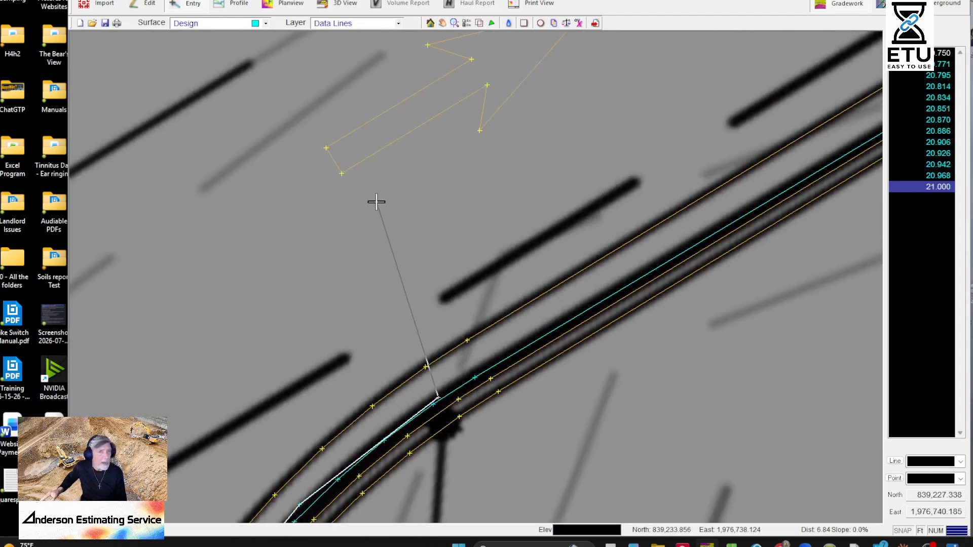
- Try to extend the line with a point at elevation 20.75 at the TC 621.25 / BC 620.75 callout on the straight curb
{"action": "middle_click_drag", "start_coordinate": [601, 282], "coordinate": [241, 424]}
{"action": "scroll", "coordinate": [518, 275], "scroll_direction": "down", "scroll_amount": 3}
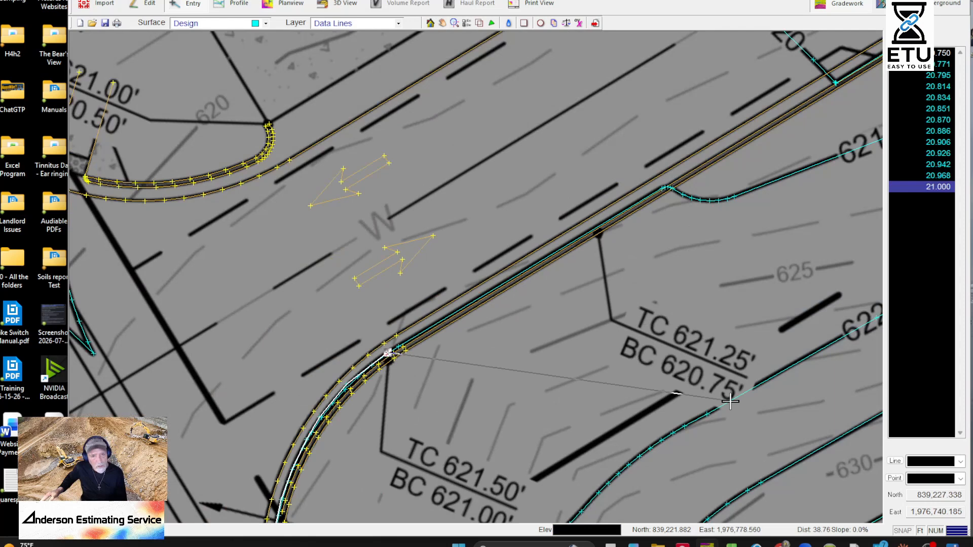
{"action": "type", "text": "20."}
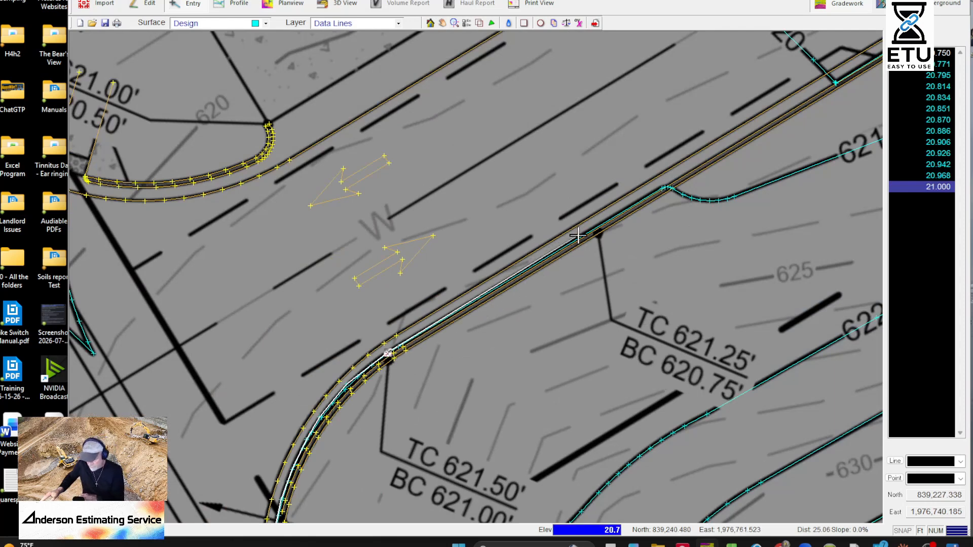
{"action": "type", "text": "75"}
{"action": "scroll", "coordinate": [575, 214], "scroll_direction": "up", "scroll_amount": 3}
{"action": "left_click", "coordinate": [637, 248]}
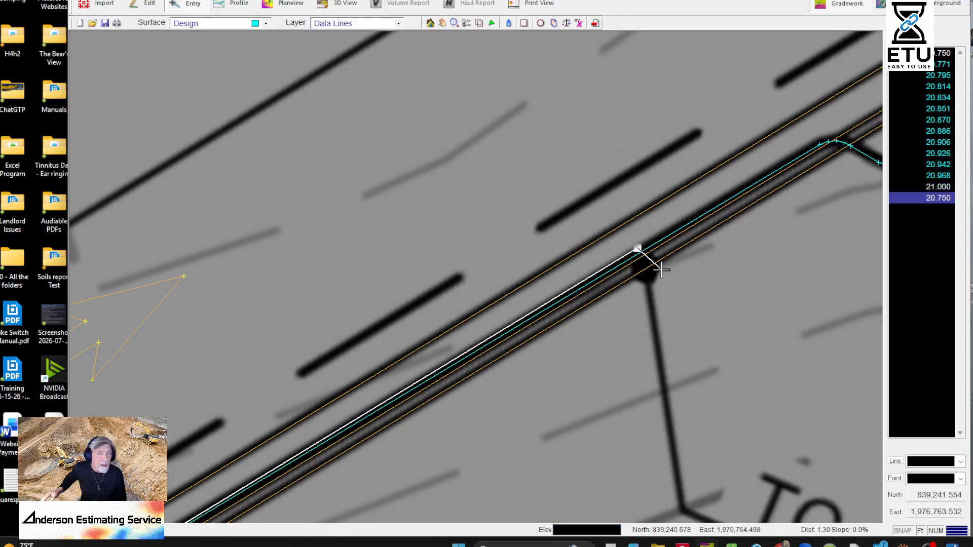
{"action": "middle_click_drag", "start_coordinate": [662, 271], "coordinate": [545, 186]}
{"action": "scroll", "coordinate": [525, 177], "scroll_direction": "down", "scroll_amount": 1}
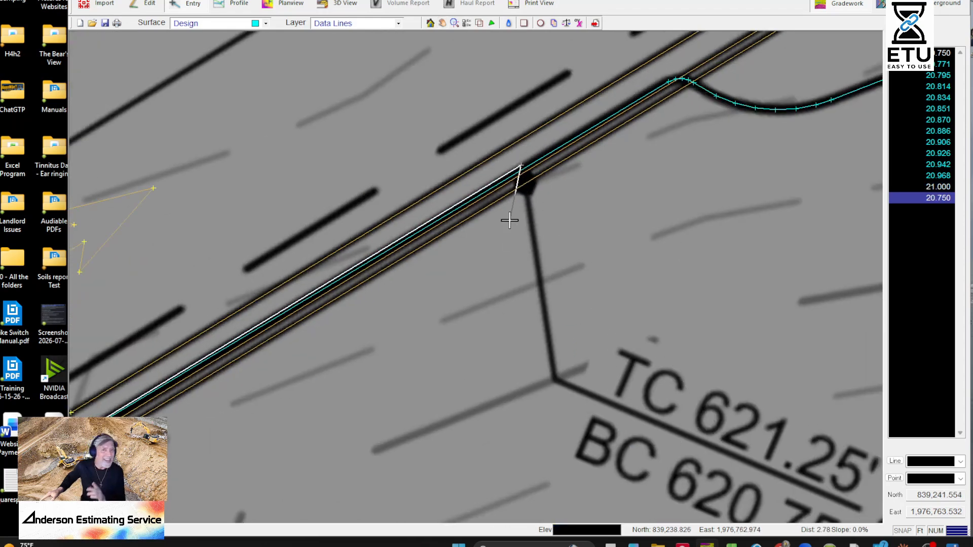
{"action": "scroll", "coordinate": [509, 219], "scroll_direction": "up", "scroll_amount": 2}
{"action": "key", "text": "Delete"}
{"action": "middle_click_drag", "start_coordinate": [489, 396], "coordinate": [745, 128]}
- Switch to edit mode and break the 621 contour at the curb's end beside the valley gutter
{"action": "right_click", "coordinate": [405, 190]}
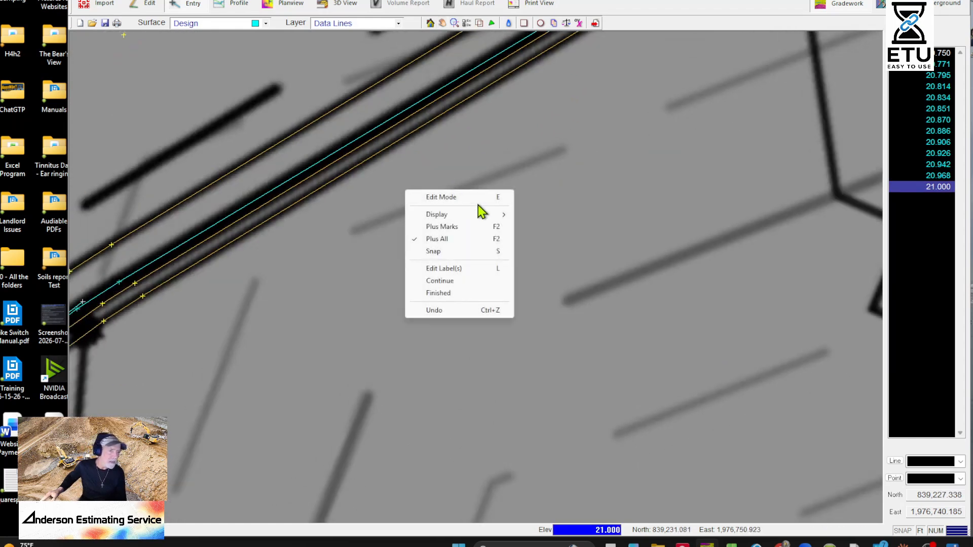
{"action": "left_click", "coordinate": [460, 208]}
{"action": "middle_click_drag", "start_coordinate": [343, 303], "coordinate": [937, 267]}
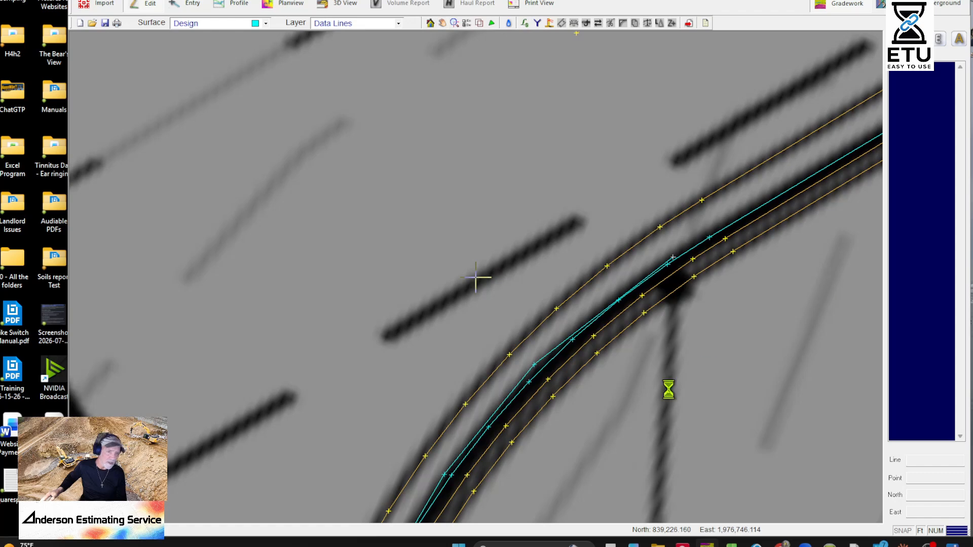
{"action": "middle_click_drag", "start_coordinate": [642, 409], "coordinate": [658, 211]}
{"action": "middle_click_drag", "start_coordinate": [451, 415], "coordinate": [606, 90]}
{"action": "middle_click_drag", "start_coordinate": [534, 426], "coordinate": [519, 101]}
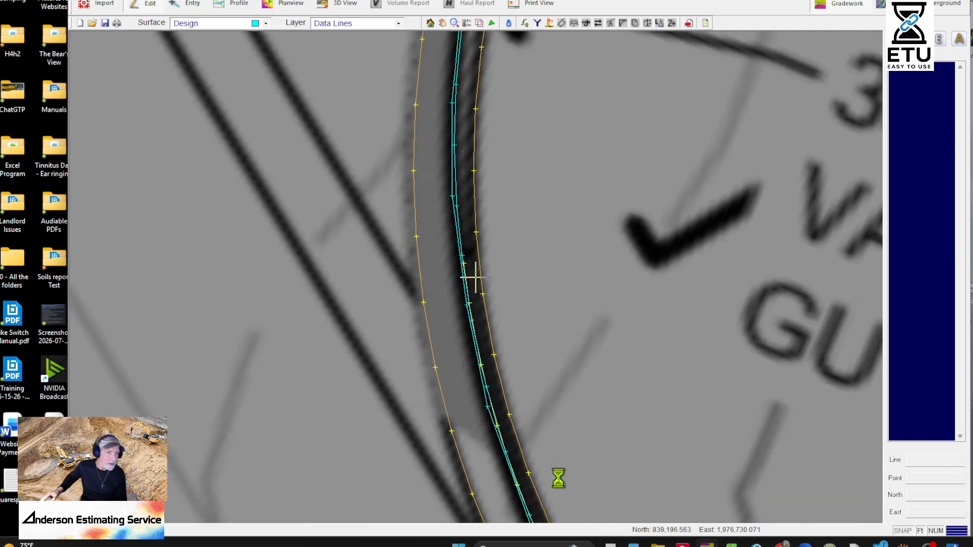
{"action": "middle_click_drag", "start_coordinate": [558, 475], "coordinate": [497, 152]}
{"action": "left_click", "coordinate": [515, 314]}
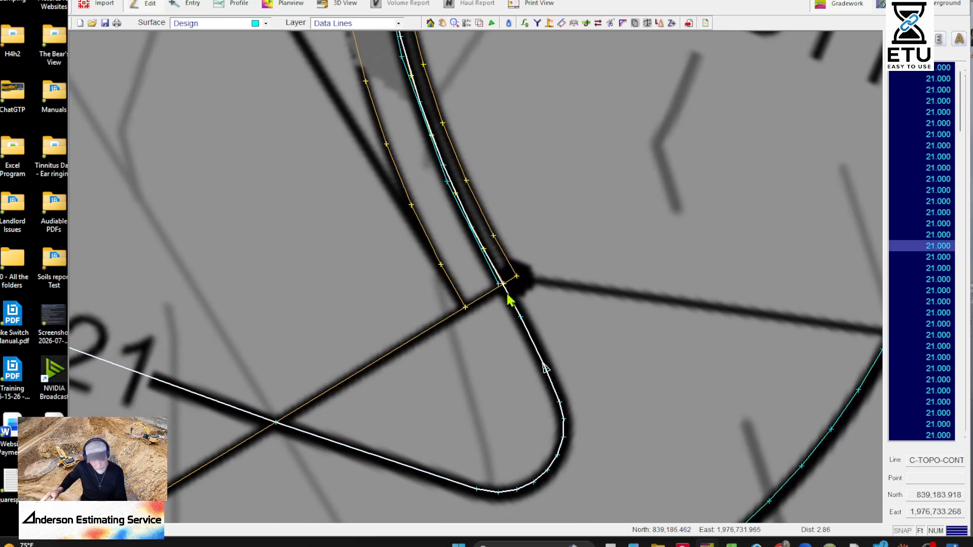
{"action": "key", "text": "b"}
- Break the 621 contour where it leaves the straight curb, and delete the run along the curb between the breaks
{"action": "middle_click_drag", "start_coordinate": [451, 97], "coordinate": [714, 437]}
{"action": "middle_click_drag", "start_coordinate": [746, 180], "coordinate": [561, 532]}
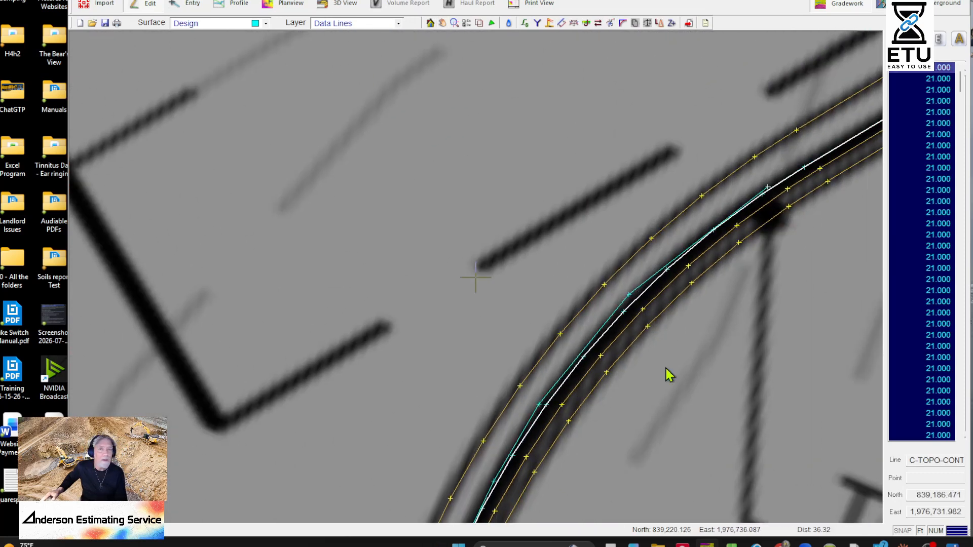
{"action": "middle_click_drag", "start_coordinate": [813, 135], "coordinate": [347, 383]}
{"action": "middle_click_drag", "start_coordinate": [747, 235], "coordinate": [420, 370]}
{"action": "middle_click_drag", "start_coordinate": [586, 250], "coordinate": [311, 444]}
{"action": "middle_click_drag", "start_coordinate": [824, 169], "coordinate": [769, 241]}
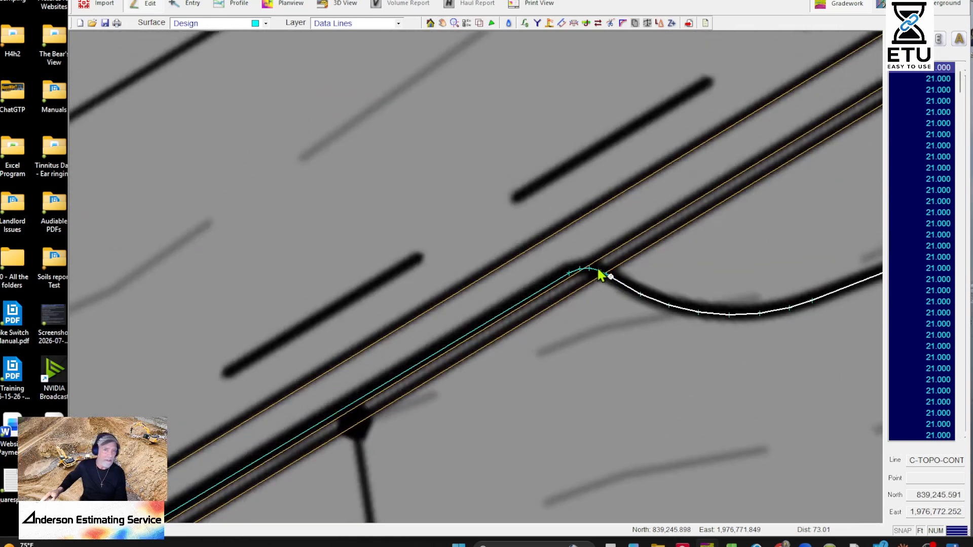
{"action": "left_click", "coordinate": [600, 274]}
{"action": "key", "text": "Delete"}
- Delete the hand-traced 20.75 to 21 curb line around the curve
{"action": "middle_click_drag", "start_coordinate": [545, 382], "coordinate": [762, 258]}
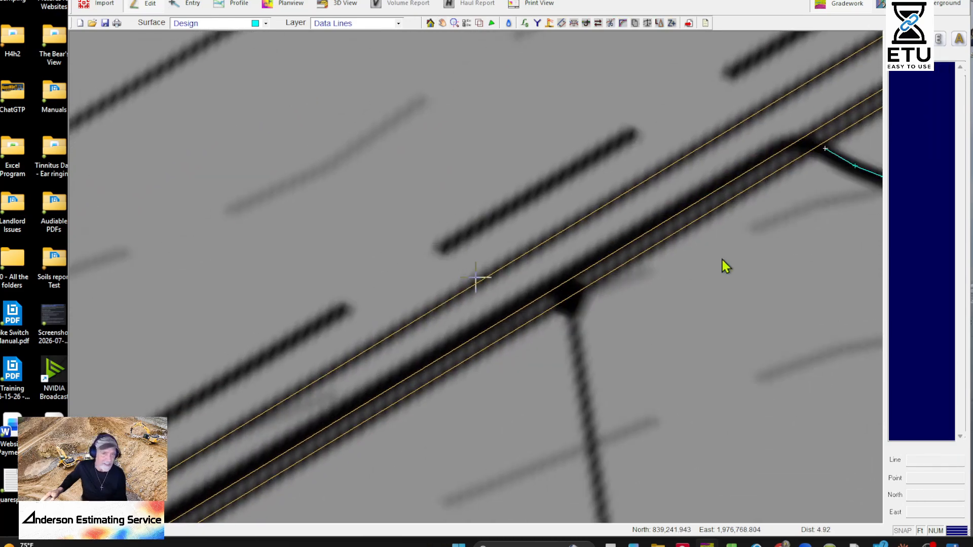
{"action": "scroll", "coordinate": [709, 266], "scroll_direction": "down", "scroll_amount": 2}
{"action": "middle_click_drag", "start_coordinate": [349, 479], "coordinate": [622, 215]}
{"action": "scroll", "coordinate": [506, 278], "scroll_direction": "up", "scroll_amount": 4}
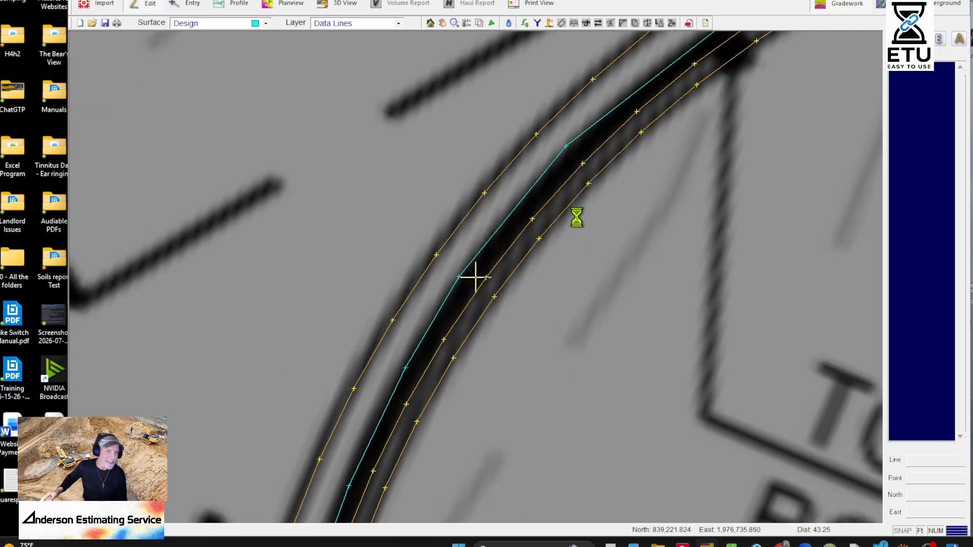
{"action": "scroll", "coordinate": [489, 406], "scroll_direction": "down", "scroll_amount": 3}
{"action": "middle_click_drag", "start_coordinate": [488, 406], "coordinate": [517, 152]}
{"action": "scroll", "coordinate": [527, 345], "scroll_direction": "up", "scroll_amount": 2}
{"action": "left_click", "coordinate": [518, 333]}
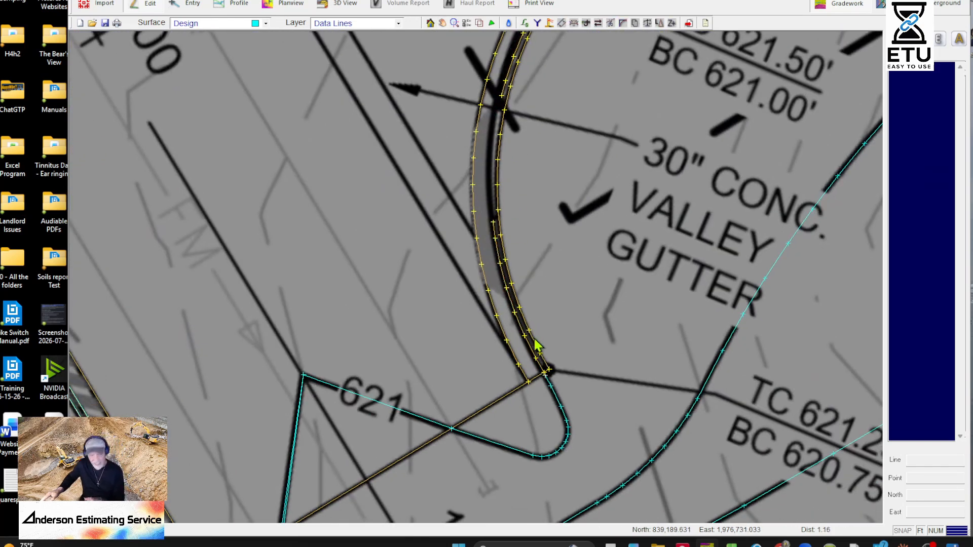
- Switch to entry mode, start a line at elevation 20.75 at the curb's end, and follow the existing curb line north
{"action": "right_click", "coordinate": [616, 340]}
{"action": "left_click", "coordinate": [657, 108]}
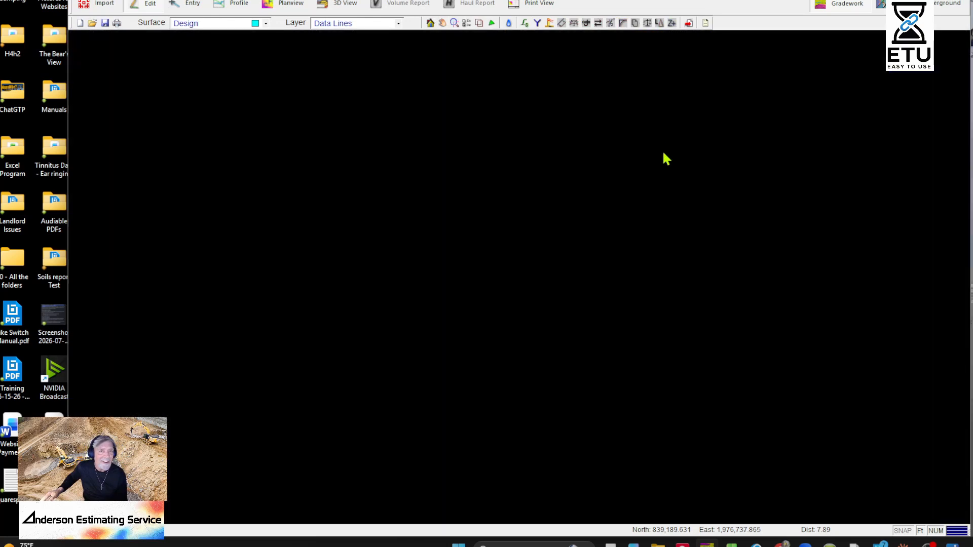
{"action": "middle_click_drag", "start_coordinate": [663, 390], "coordinate": [378, 274]}
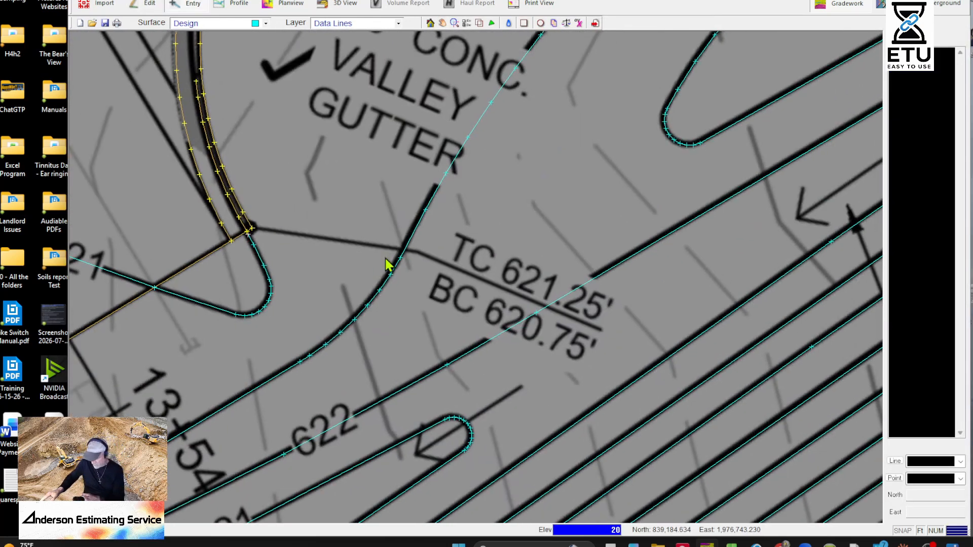
{"action": "scroll", "coordinate": [537, 355], "scroll_direction": "up", "scroll_amount": 4}
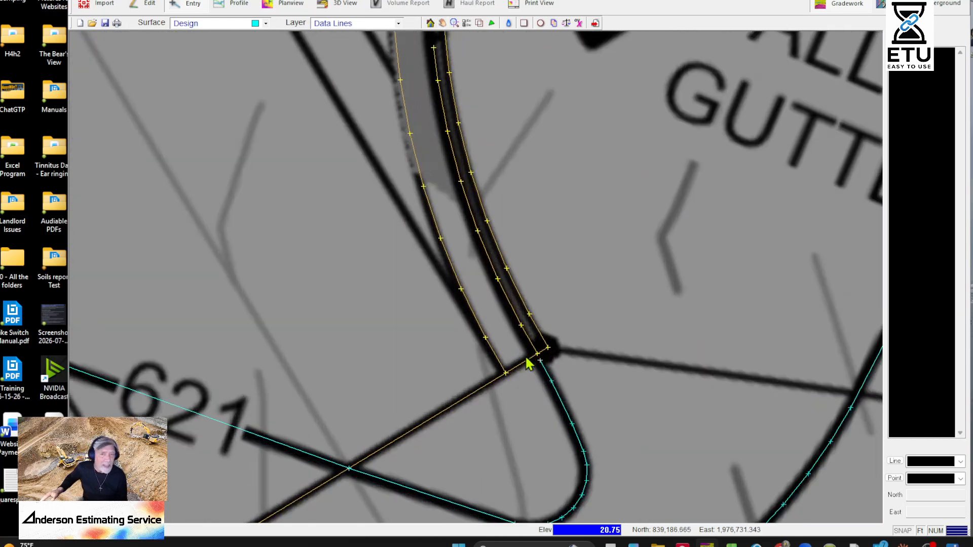
{"action": "left_click", "coordinate": [537, 354]}
{"action": "left_click", "coordinate": [521, 325]}
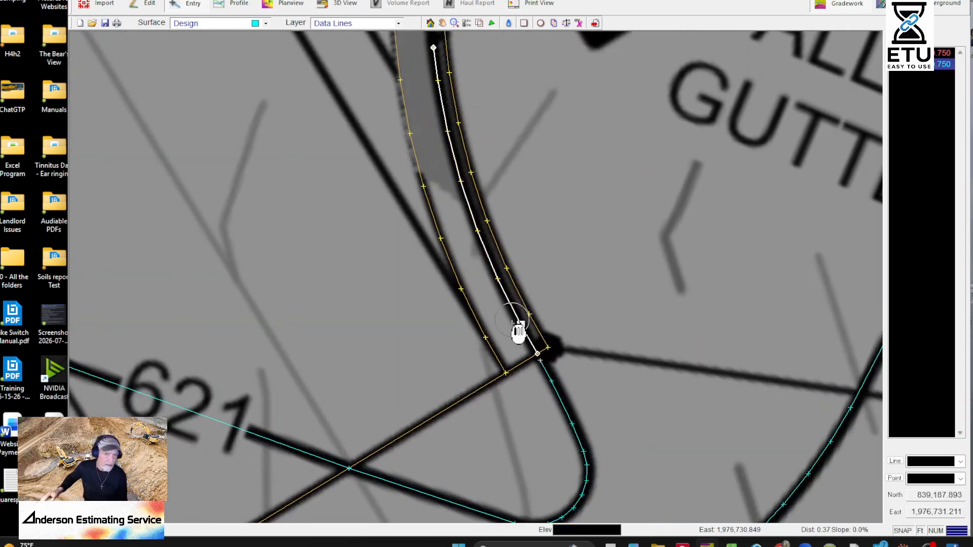
{"action": "middle_click_drag", "start_coordinate": [521, 173], "coordinate": [530, 327]}
{"action": "scroll", "coordinate": [531, 327], "scroll_direction": "down", "scroll_amount": 2}
{"action": "left_click", "coordinate": [458, 201]}
{"action": "middle_click_drag", "start_coordinate": [456, 162], "coordinate": [482, 431]}
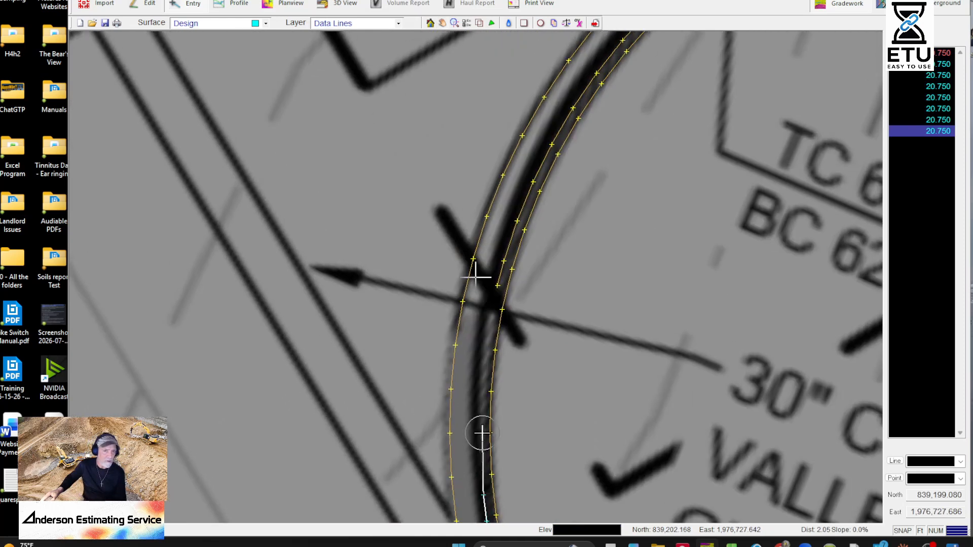
- Bridge the gap at the valley gutter arrow and follow the next existing curb line around the curve at 20.75
{"action": "left_click", "coordinate": [476, 419]}
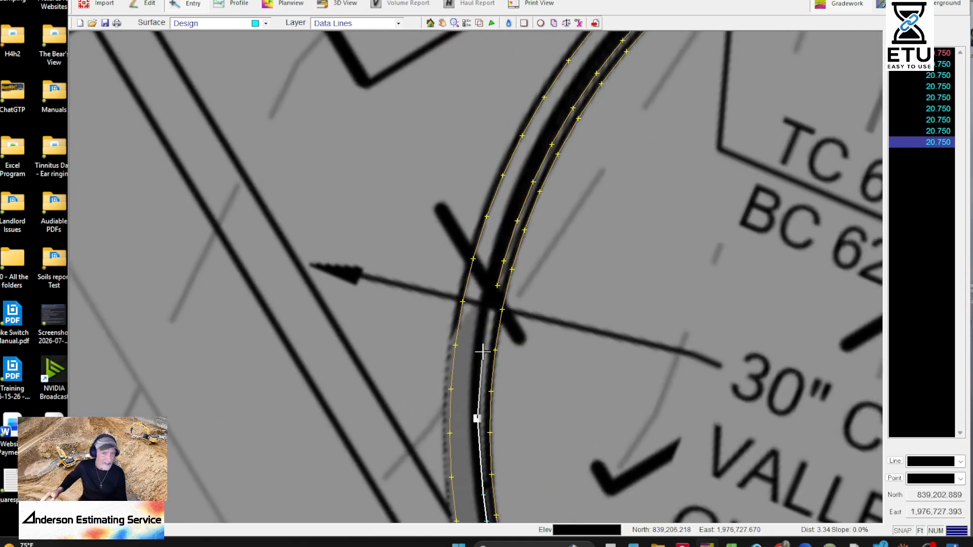
{"action": "left_click", "coordinate": [485, 316]}
{"action": "left_click", "coordinate": [496, 287]}
{"action": "middle_click_drag", "start_coordinate": [550, 194], "coordinate": [535, 273]}
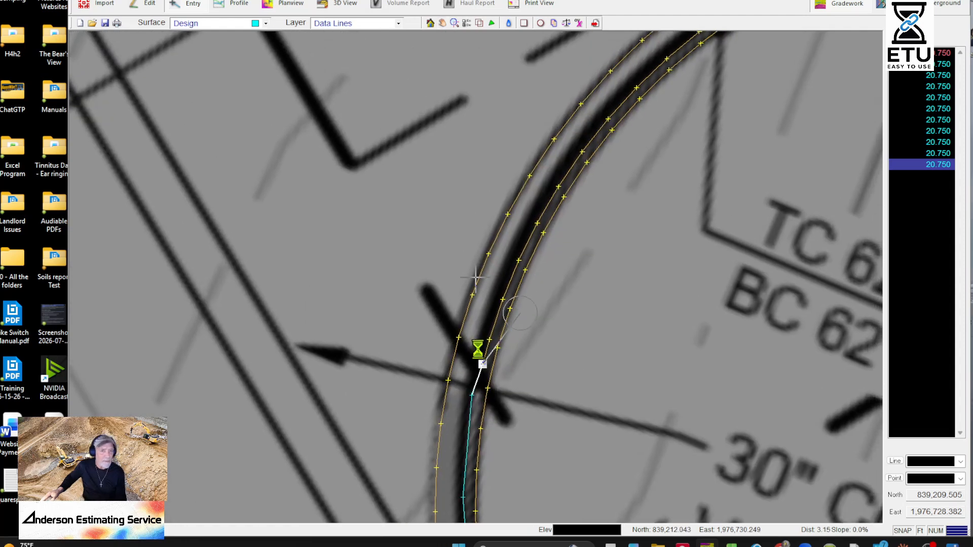
{"action": "left_click", "coordinate": [489, 340]}
{"action": "middle_click_drag", "start_coordinate": [486, 340], "coordinate": [611, 263]}
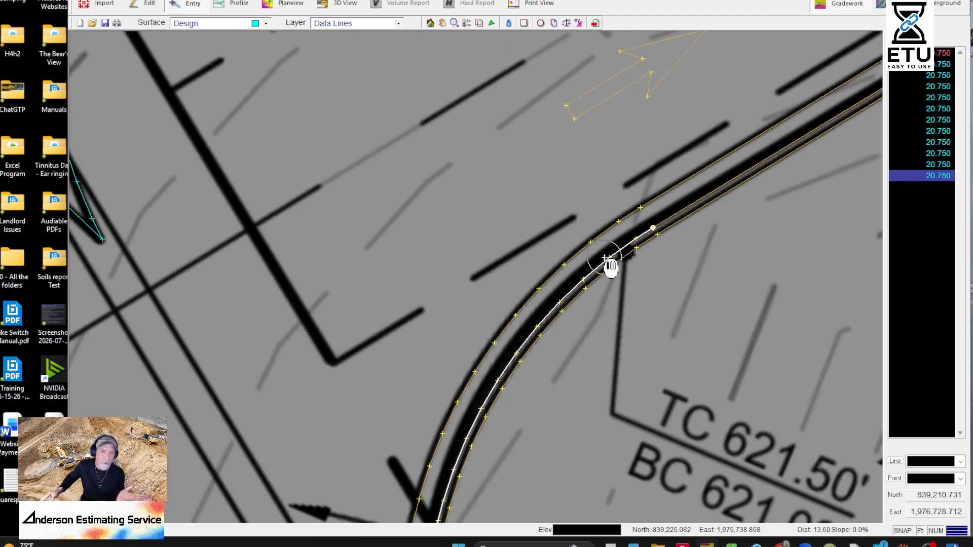
{"action": "left_click", "coordinate": [610, 266]}
{"action": "middle_click_drag", "start_coordinate": [673, 281], "coordinate": [531, 129]}
- Continue the curb line to the BC 621.00 spot at elevation 21, and add a further point at the curve's end
{"action": "type", "text": "21"}
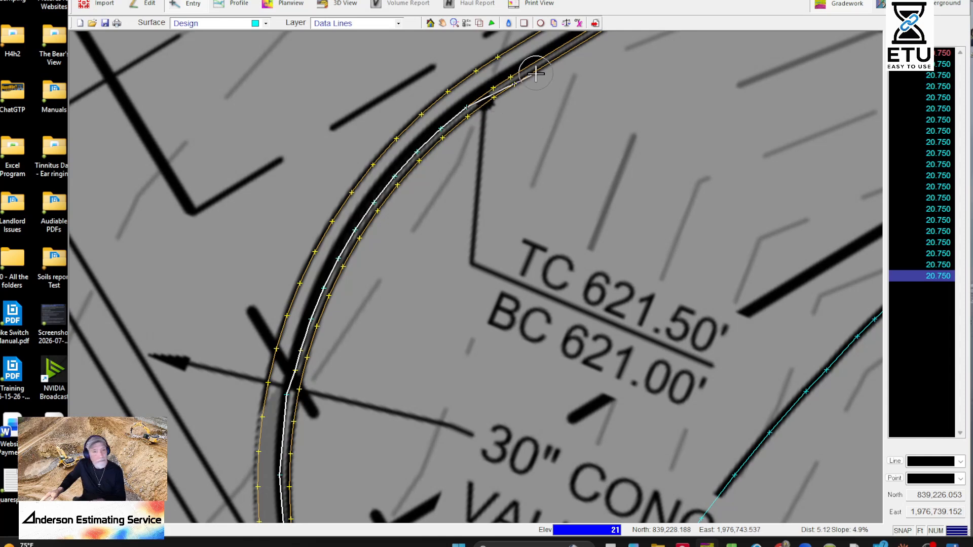
{"action": "scroll", "coordinate": [489, 96], "scroll_direction": "up", "scroll_amount": 2}
{"action": "left_click", "coordinate": [504, 86]}
{"action": "middle_click_drag", "start_coordinate": [638, 50], "coordinate": [541, 323]}
{"action": "left_click", "coordinate": [448, 334]}
{"action": "middle_click_drag", "start_coordinate": [738, 218], "coordinate": [448, 417]}
{"action": "scroll", "coordinate": [495, 364], "scroll_direction": "down", "scroll_amount": 2}
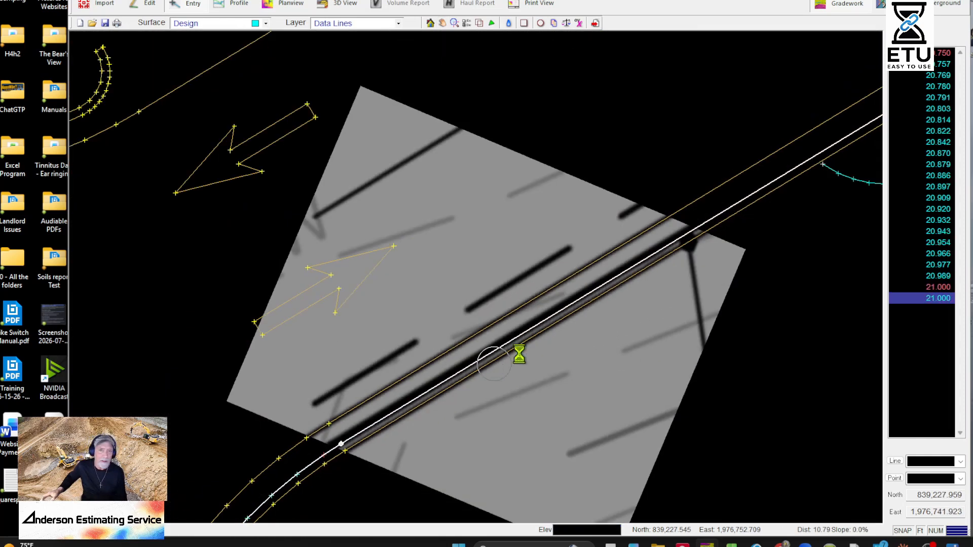
- Extend the curb line along the straight curb to the BC 620.75 spot at elevation 20.75
{"action": "middle_click_drag", "start_coordinate": [455, 344], "coordinate": [369, 348]}
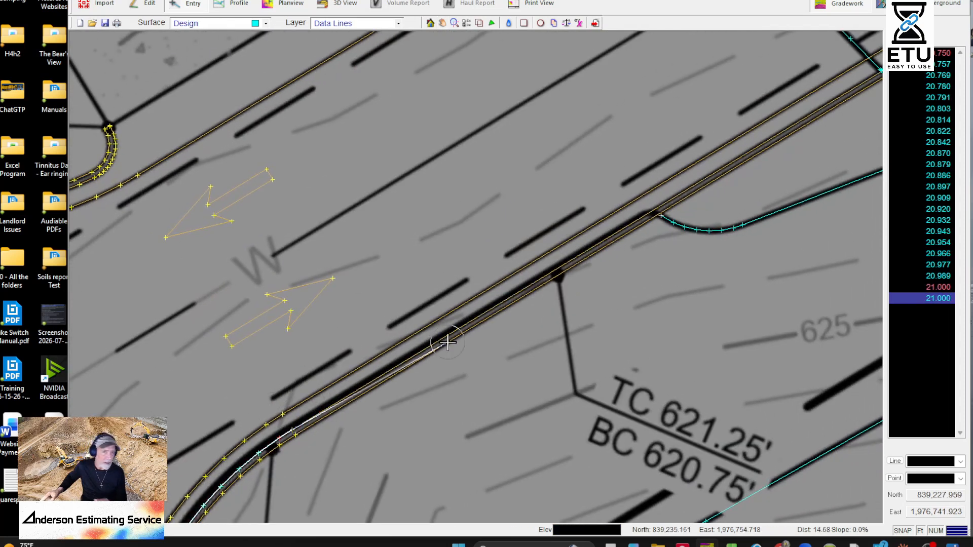
{"action": "type", "text": "20.75"}
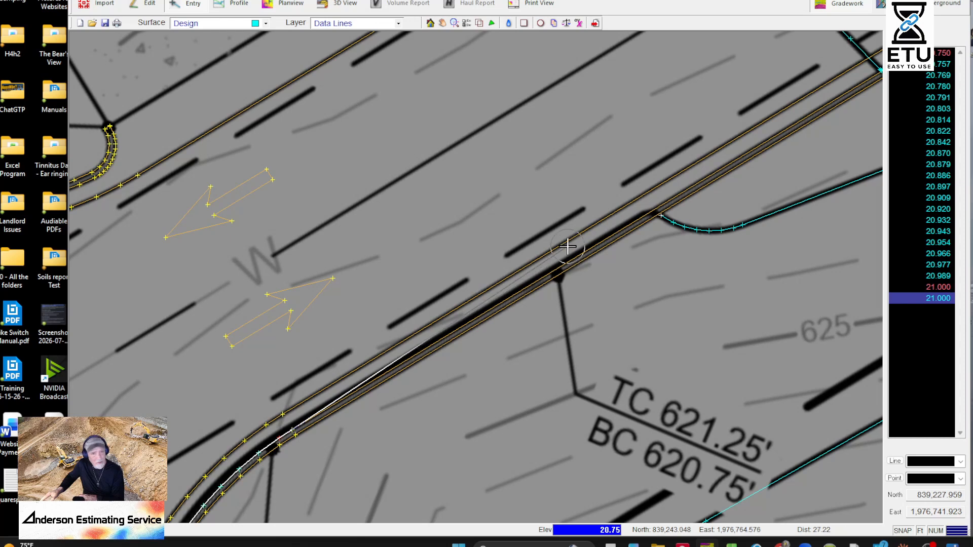
{"action": "scroll", "coordinate": [567, 250], "scroll_direction": "up", "scroll_amount": 3}
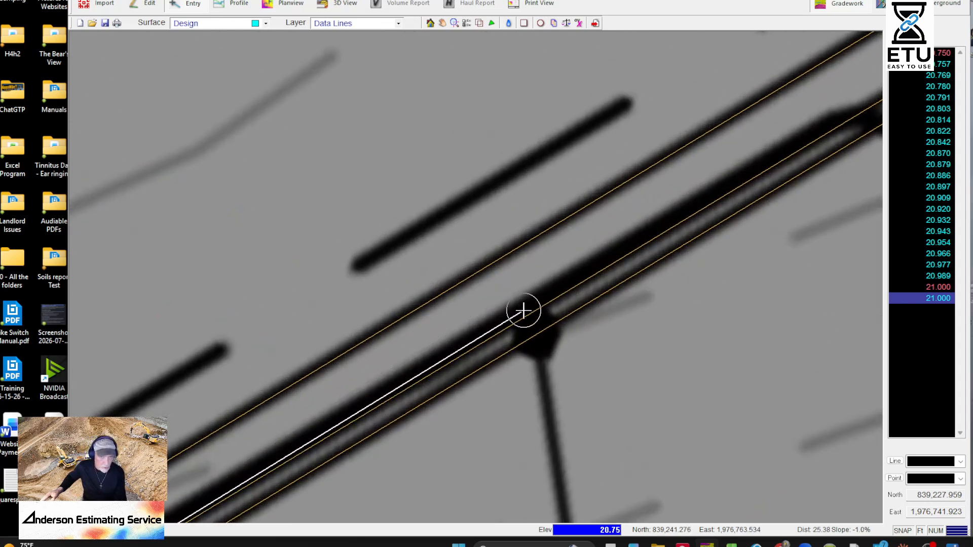
{"action": "key", "text": "Return"}
{"action": "scroll", "coordinate": [524, 310], "scroll_direction": "down", "scroll_amount": 3}
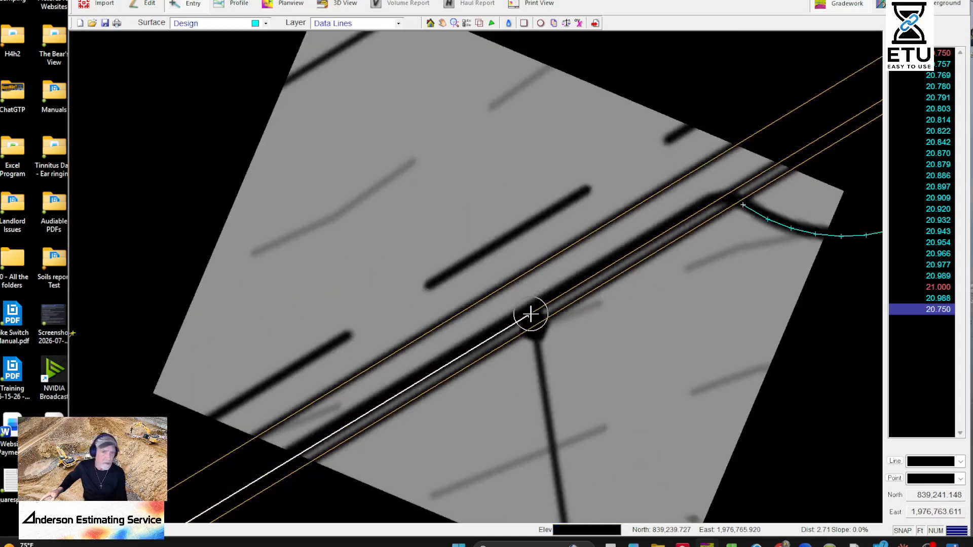
- Extend the curb line to where the 621 contour meets the curb at elevation 20.5, and end the line
{"action": "middle_click_drag", "start_coordinate": [680, 224], "coordinate": [421, 250]}
{"action": "type", "text": "20.5"}
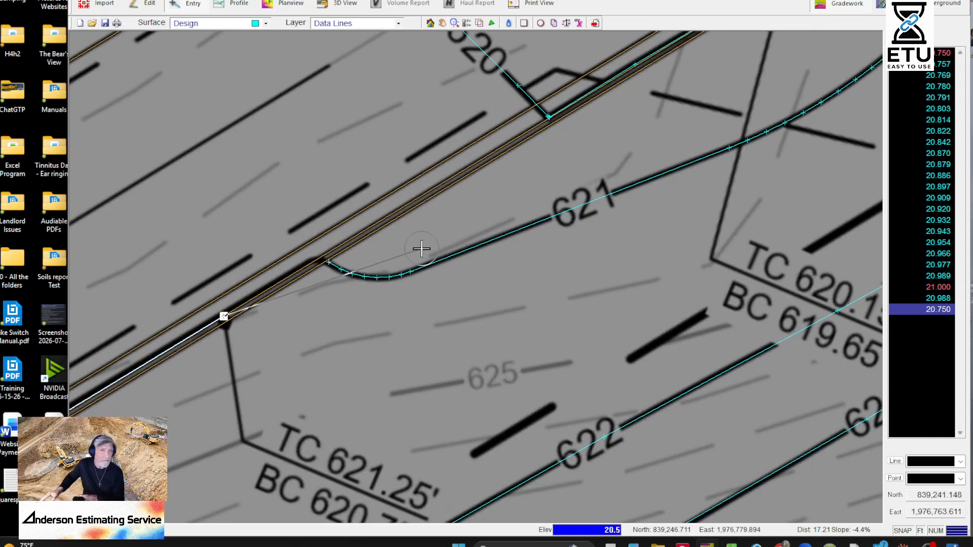
{"action": "scroll", "coordinate": [421, 248], "scroll_direction": "up", "scroll_amount": 5}
{"action": "middle_click_drag", "start_coordinate": [751, 228], "coordinate": [828, 403]}
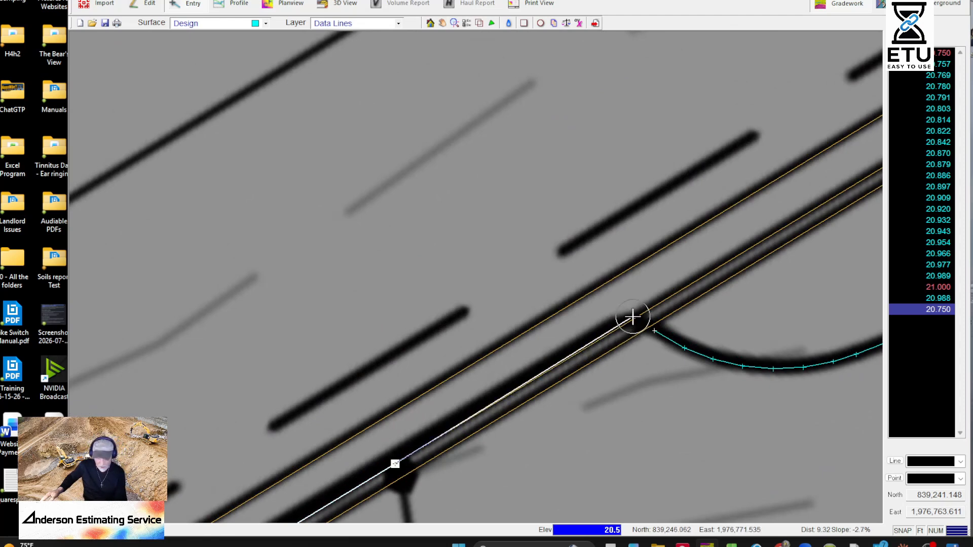
{"action": "left_click", "coordinate": [634, 319]}
{"action": "middle_click_drag", "start_coordinate": [840, 210], "coordinate": [386, 400]}
{"action": "scroll", "coordinate": [387, 400], "scroll_direction": "down", "scroll_amount": 1}
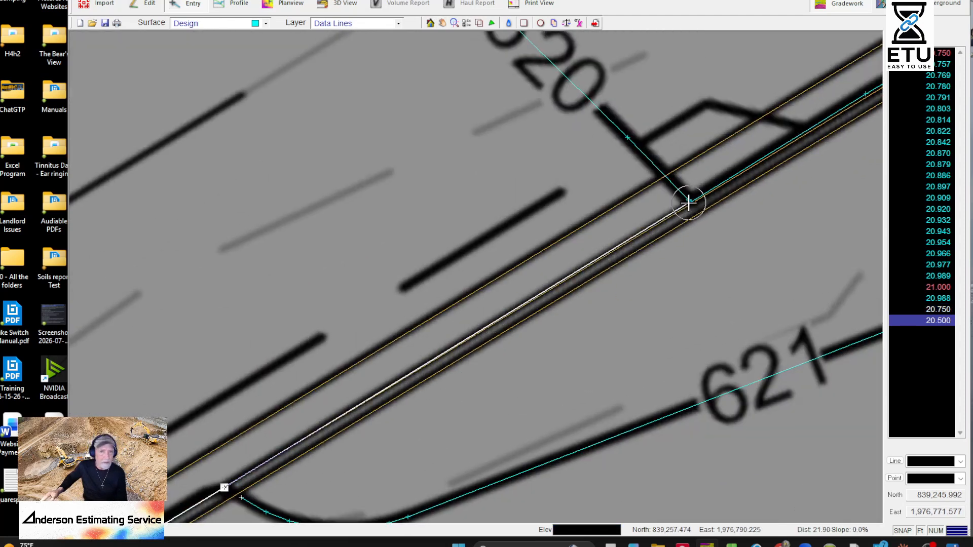
{"action": "scroll", "coordinate": [754, 169], "scroll_direction": "down", "scroll_amount": 1}
{"action": "middle_click_drag", "start_coordinate": [754, 169], "coordinate": [511, 439]}
{"action": "middle_click_drag", "start_coordinate": [474, 478], "coordinate": [548, 378]}
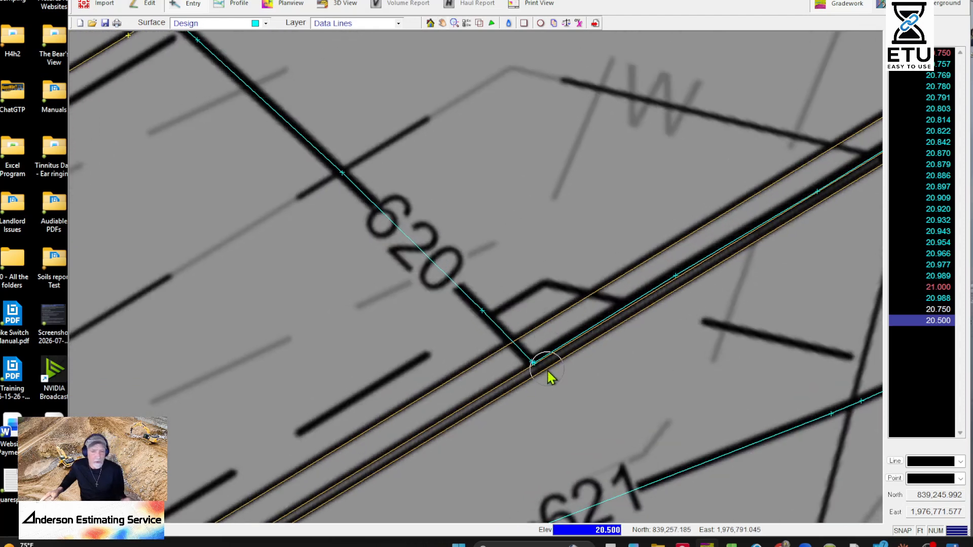
{"action": "right_click", "coordinate": [533, 307]}
- Switch to edit mode, break the 620 contour where it meets and leaves the curb, and delete the run between
{"action": "left_click", "coordinate": [570, 306]}
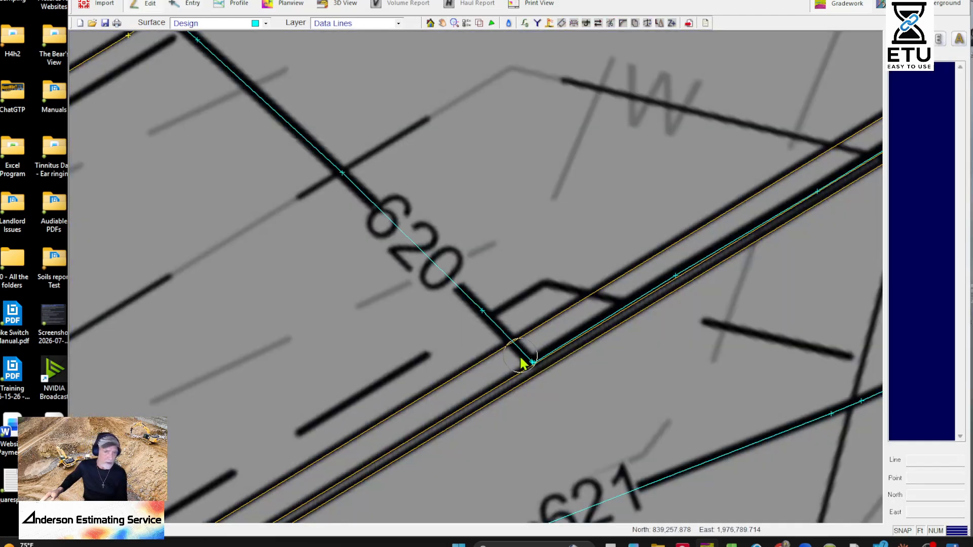
{"action": "left_click", "coordinate": [527, 360]}
{"action": "left_click", "coordinate": [526, 363]}
{"action": "middle_click_drag", "start_coordinate": [857, 218], "coordinate": [461, 476]}
{"action": "left_click", "coordinate": [560, 339]}
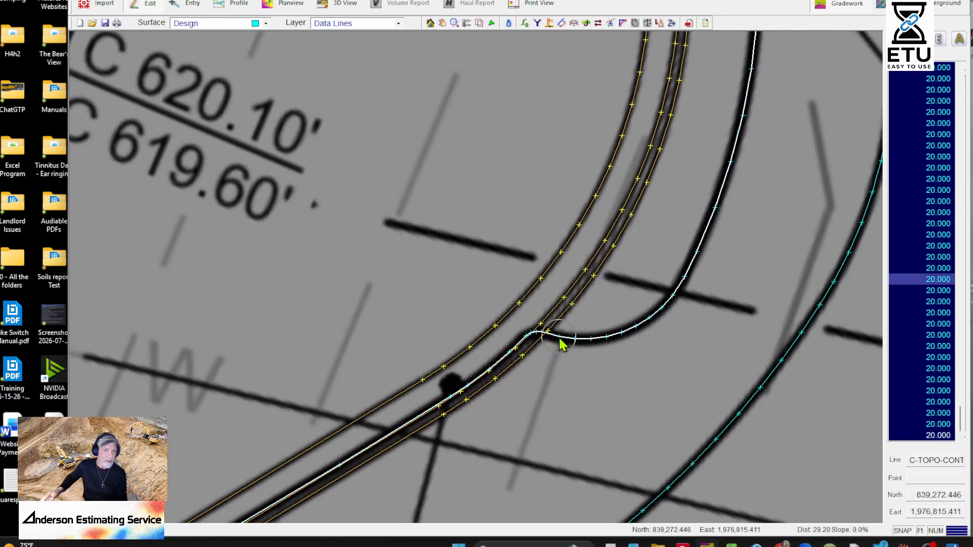
{"action": "key", "text": "Delete"}
- Break the 620 contour on both sides of the rounded island end near BC 619.85, and delete the run along the curb
{"action": "middle_click_drag", "start_coordinate": [638, 104], "coordinate": [628, 426]}
{"action": "middle_click_drag", "start_coordinate": [628, 76], "coordinate": [659, 436]}
{"action": "middle_click_drag", "start_coordinate": [613, 45], "coordinate": [667, 233]}
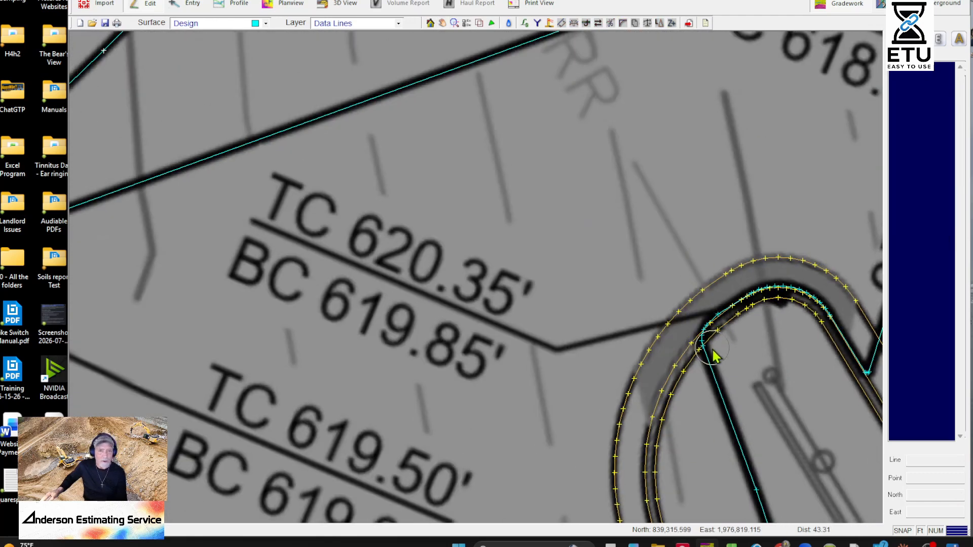
{"action": "left_click", "coordinate": [714, 357]}
{"action": "middle_click_drag", "start_coordinate": [713, 354], "coordinate": [365, 286]}
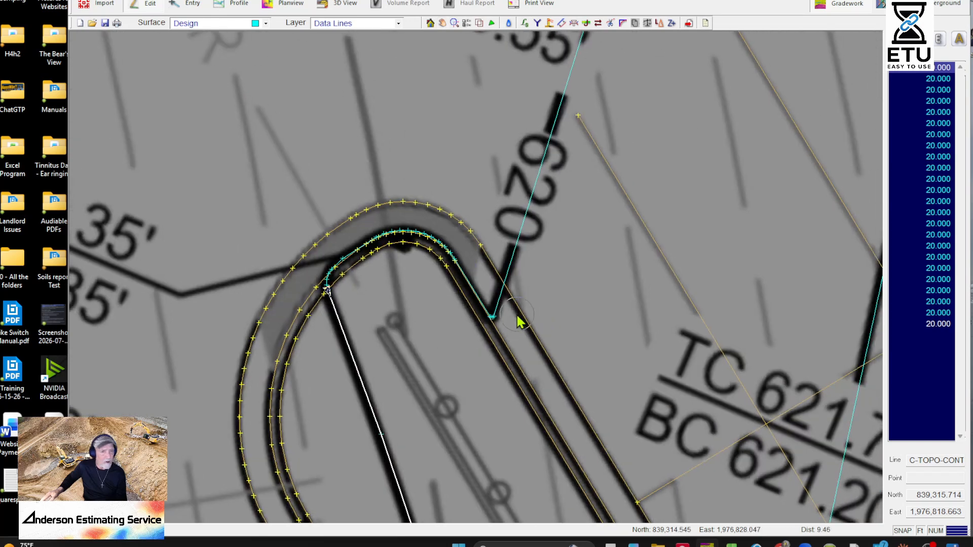
{"action": "left_click", "coordinate": [498, 312]}
{"action": "scroll", "coordinate": [261, 304], "scroll_direction": "up", "scroll_amount": 2}
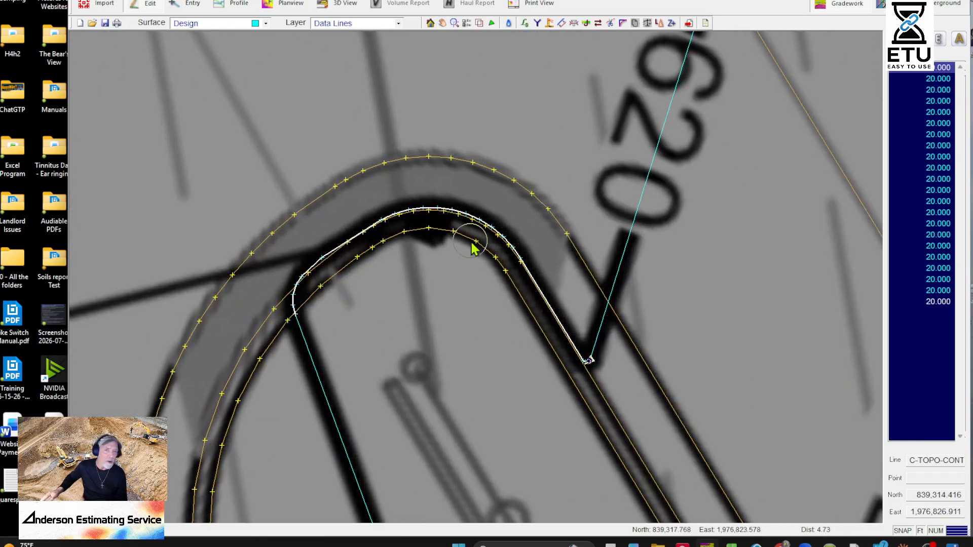
{"action": "right_click", "coordinate": [597, 328]}
- Break the 620 contour at both ends of the curb curve crossing the 68 LF pipe, and delete the run between
{"action": "middle_click_drag", "start_coordinate": [573, 228], "coordinate": [714, 397]}
{"action": "scroll", "coordinate": [699, 367], "scroll_direction": "down", "scroll_amount": 4}
{"action": "middle_click_drag", "start_coordinate": [765, 189], "coordinate": [697, 429]}
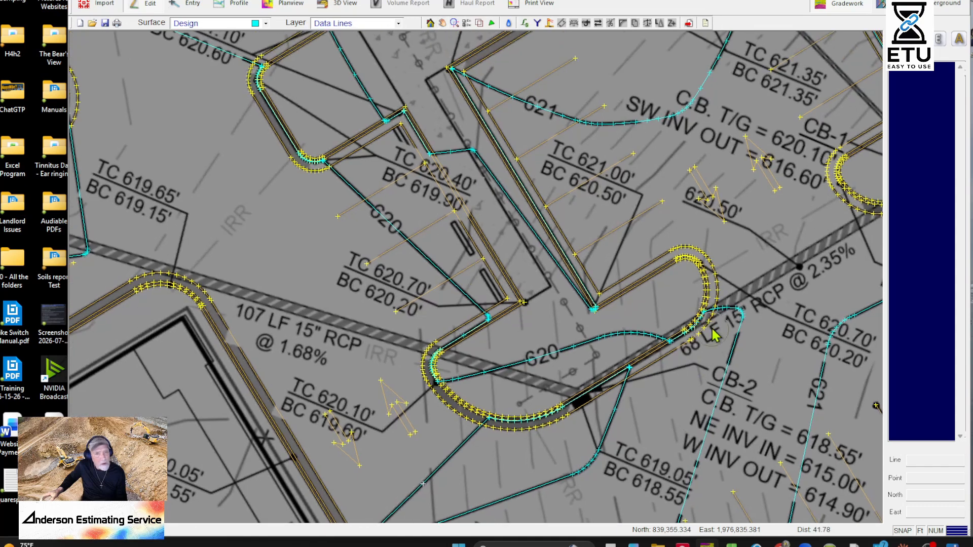
{"action": "scroll", "coordinate": [713, 314], "scroll_direction": "up", "scroll_amount": 5}
{"action": "left_click", "coordinate": [735, 278]}
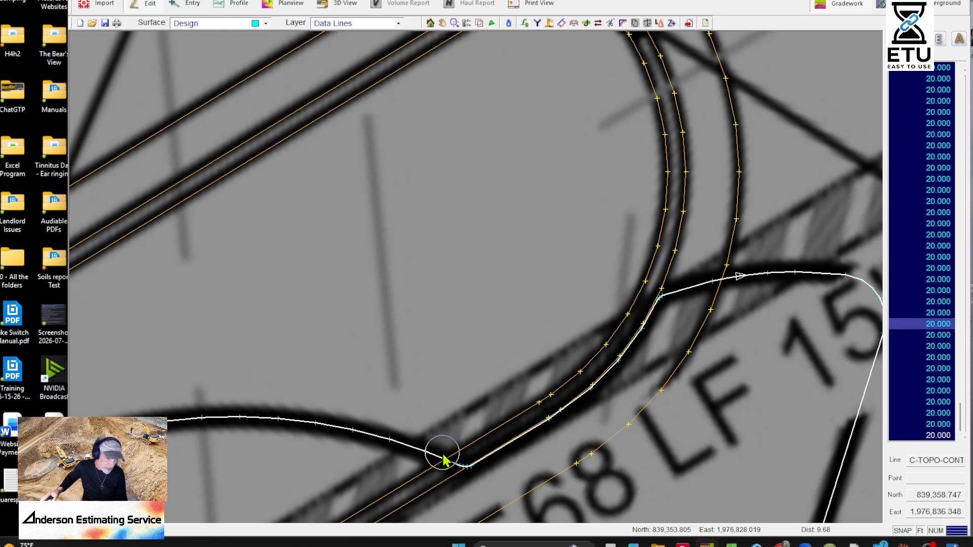
{"action": "left_click", "coordinate": [425, 459]}
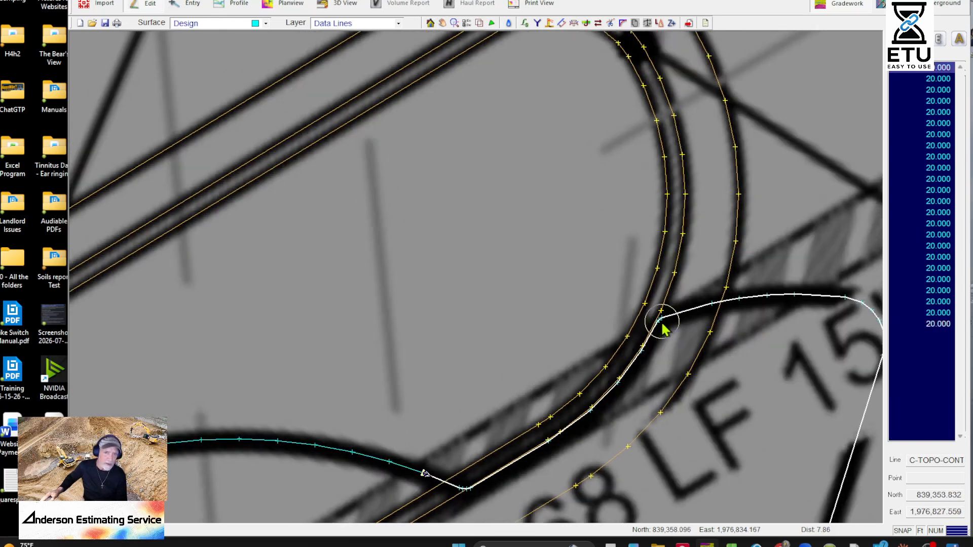
{"action": "left_click", "coordinate": [663, 325]}
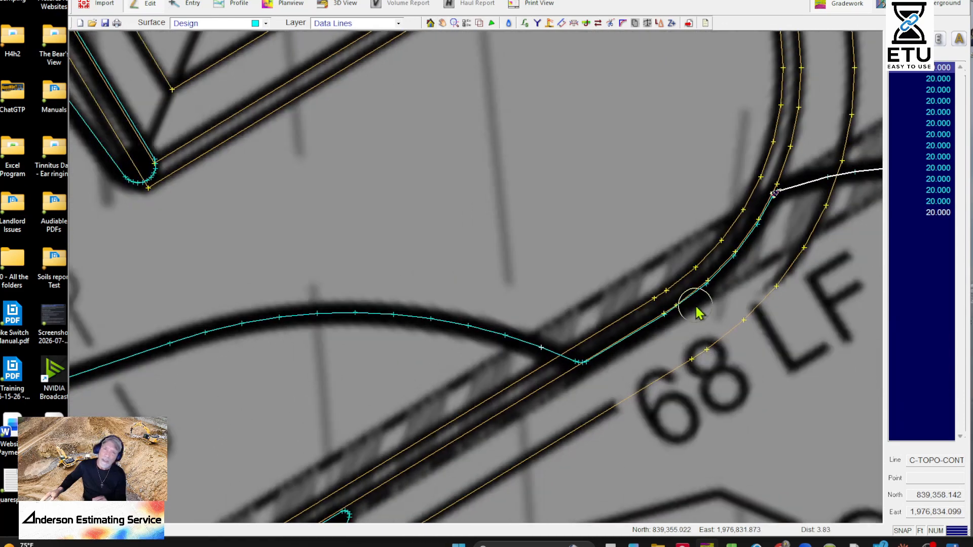
{"action": "left_click", "coordinate": [697, 313]}
{"action": "key", "text": "Delete"}
- Examine the contours across the site plan for remaining runs along the curbs, up to the BC 621.20 corner
{"action": "middle_click_drag", "start_coordinate": [709, 386], "coordinate": [657, 177]}
{"action": "scroll", "coordinate": [681, 415], "scroll_direction": "down", "scroll_amount": 3}
{"action": "middle_click_drag", "start_coordinate": [387, 372], "coordinate": [699, 469]}
{"action": "middle_click_drag", "start_coordinate": [767, 177], "coordinate": [34, 302]}
{"action": "middle_click_drag", "start_coordinate": [773, 320], "coordinate": [144, 333]}
{"action": "scroll", "coordinate": [250, 302], "scroll_direction": "down", "scroll_amount": 2}
{"action": "middle_click_drag", "start_coordinate": [501, 456], "coordinate": [430, 155]}
{"action": "scroll", "coordinate": [226, 297], "scroll_direction": "down", "scroll_amount": 3}
{"action": "middle_click_drag", "start_coordinate": [149, 402], "coordinate": [717, 181]}
{"action": "middle_click_drag", "start_coordinate": [337, 407], "coordinate": [477, 251]}
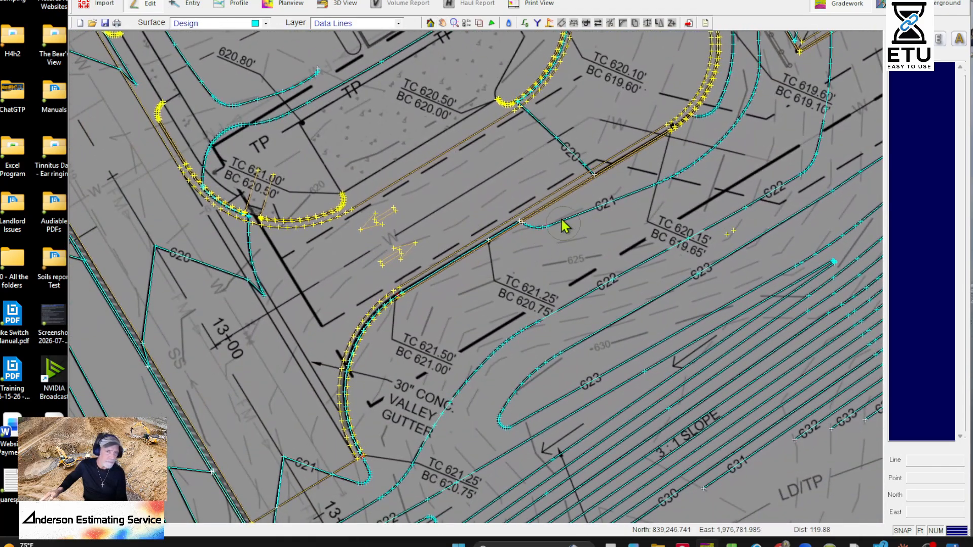
{"action": "scroll", "coordinate": [483, 227], "scroll_direction": "up", "scroll_amount": 3}
{"action": "middle_click_drag", "start_coordinate": [859, 40], "coordinate": [449, 442]}
{"action": "middle_click_drag", "start_coordinate": [697, 211], "coordinate": [539, 511]}
{"action": "middle_click_drag", "start_coordinate": [601, 177], "coordinate": [560, 439]}
{"action": "middle_click_drag", "start_coordinate": [712, 349], "coordinate": [608, 140]}
{"action": "middle_click_drag", "start_coordinate": [762, 380], "coordinate": [608, 277]}
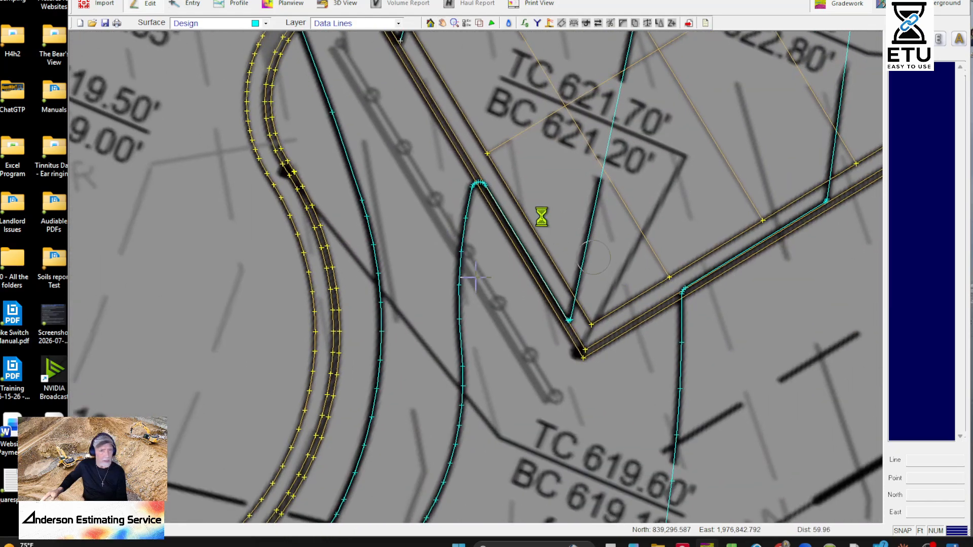
- Break the 621 contour on both sides of the curb near the BC 621.20 corner, and delete the run between
{"action": "left_click", "coordinate": [476, 191]}
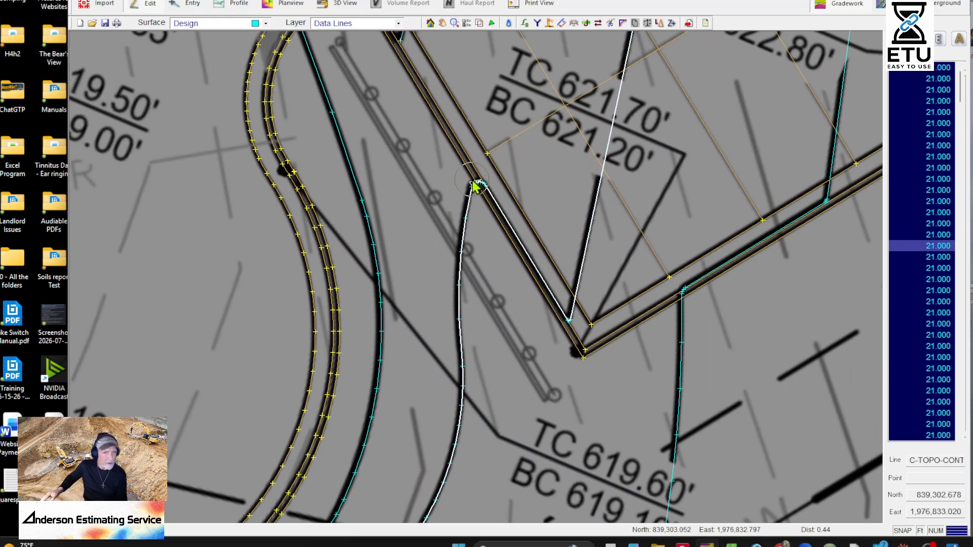
{"action": "key", "text": "b"}
{"action": "middle_click_drag", "start_coordinate": [549, 191], "coordinate": [546, 85]}
{"action": "left_click", "coordinate": [565, 205]}
{"action": "key", "text": "b"}
{"action": "middle_click_drag", "start_coordinate": [576, 259], "coordinate": [679, 330]}
{"action": "scroll", "coordinate": [572, 144], "scroll_direction": "up", "scroll_amount": 3}
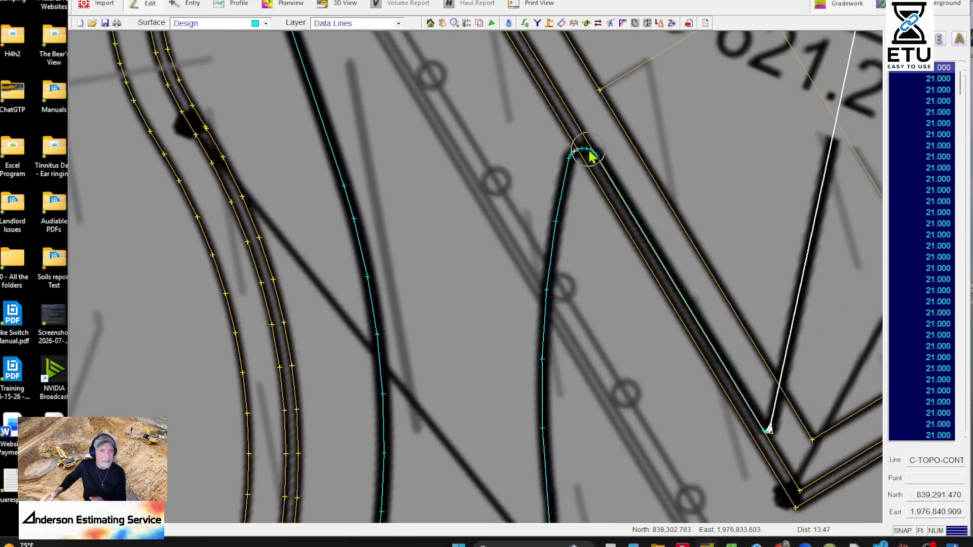
{"action": "left_click", "coordinate": [586, 153]}
{"action": "middle_click_drag", "start_coordinate": [634, 251], "coordinate": [312, 214]}
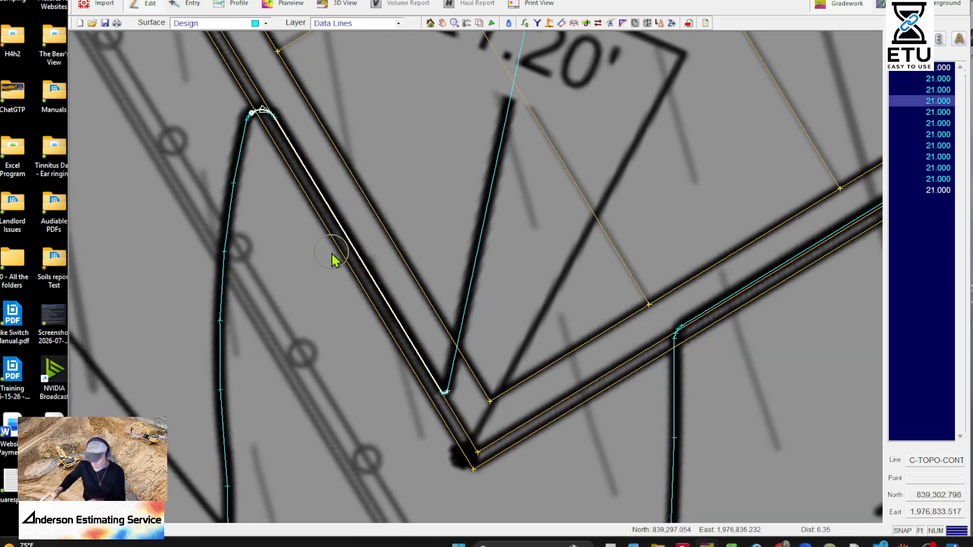
{"action": "key", "text": "Delete"}
- Break the 622 contour where it meets and leaves the curb east of the BC 621.20 corner, and delete the run between
{"action": "middle_click_drag", "start_coordinate": [562, 251], "coordinate": [565, 377]}
{"action": "scroll", "coordinate": [564, 377], "scroll_direction": "down", "scroll_amount": 3}
{"action": "middle_click_drag", "start_coordinate": [790, 313], "coordinate": [752, 323]}
{"action": "scroll", "coordinate": [687, 359], "scroll_direction": "up", "scroll_amount": 5}
{"action": "mouse_move", "coordinate": [400, 499]}
{"action": "middle_mouse_down"}
{"action": "mouse_move", "coordinate": [750, 167]}
{"action": "mouse_move", "coordinate": [726, 179]}
{"action": "middle_mouse_up"}
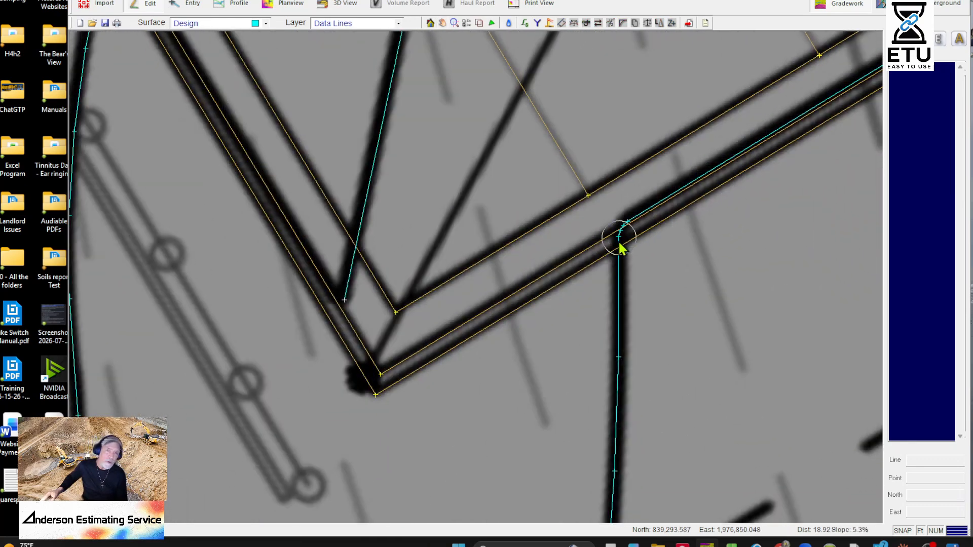
{"action": "left_click", "coordinate": [620, 244]}
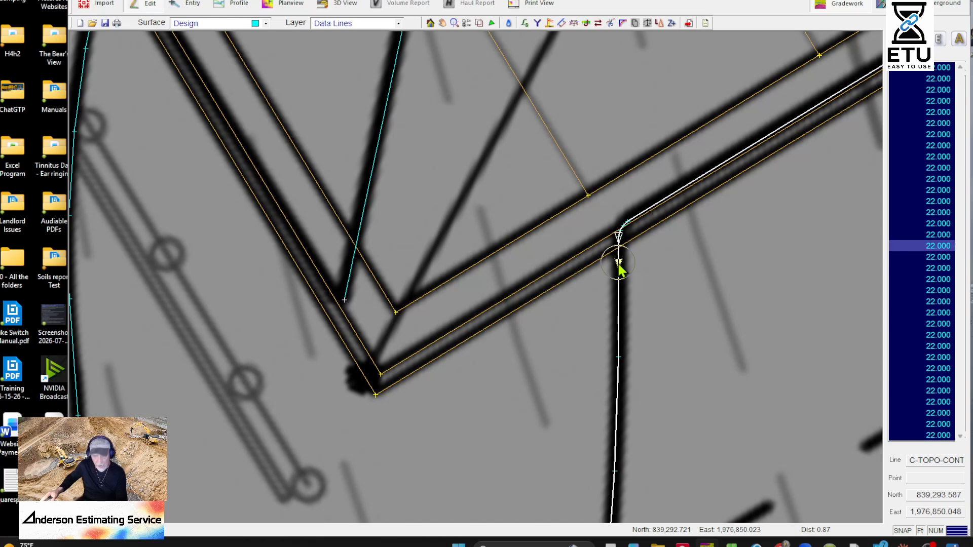
{"action": "left_click", "coordinate": [619, 265]}
{"action": "middle_click_drag", "start_coordinate": [693, 235], "coordinate": [685, 372]}
{"action": "middle_click_drag", "start_coordinate": [823, 307], "coordinate": [241, 451]}
{"action": "middle_click_drag", "start_coordinate": [606, 259], "coordinate": [593, 358]}
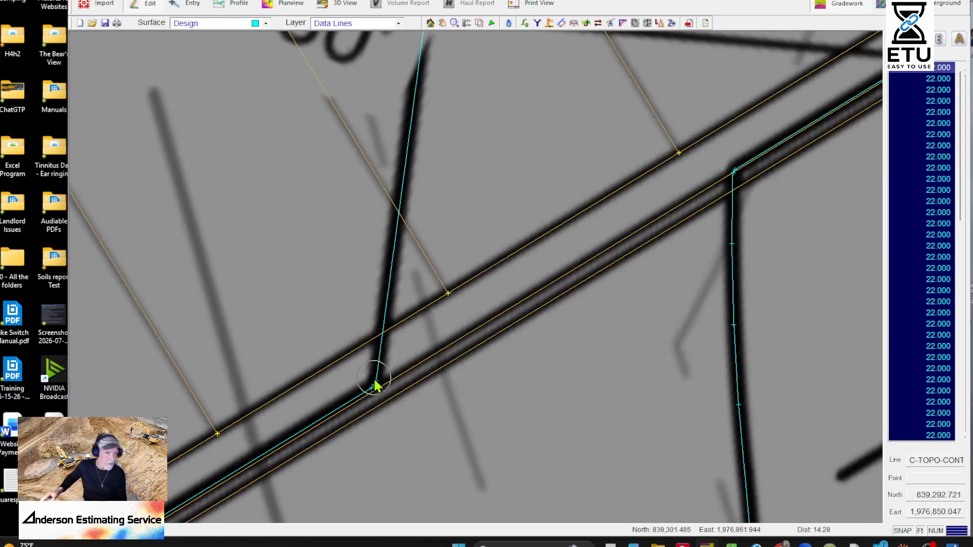
{"action": "left_click", "coordinate": [375, 384]}
{"action": "left_click", "coordinate": [374, 381]}
{"action": "middle_click_drag", "start_coordinate": [374, 381], "coordinate": [528, 191]}
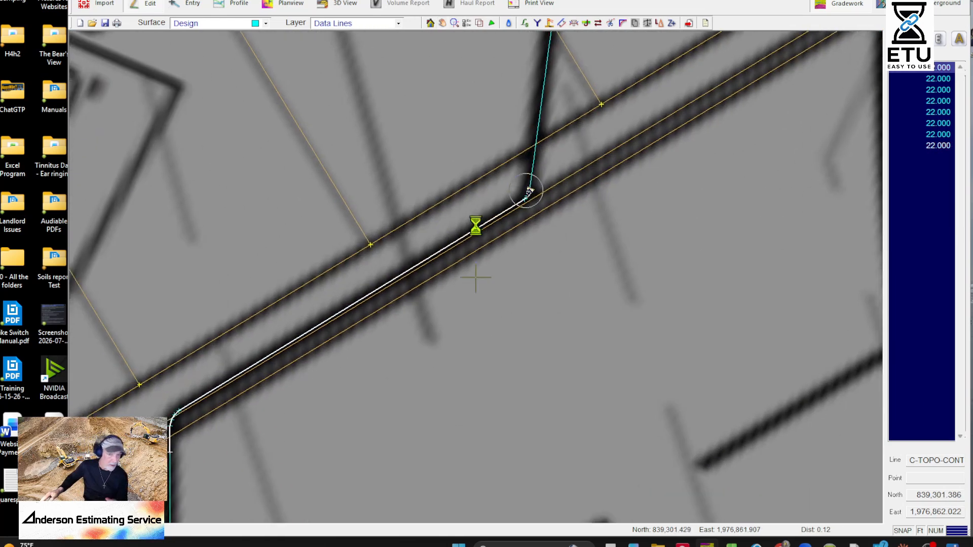
{"action": "key", "text": "Delete"}
- Break the 623 contour just south of where it reaches the curb, east of the trimmed 622 contour
{"action": "scroll", "coordinate": [478, 217], "scroll_direction": "down", "scroll_amount": 4}
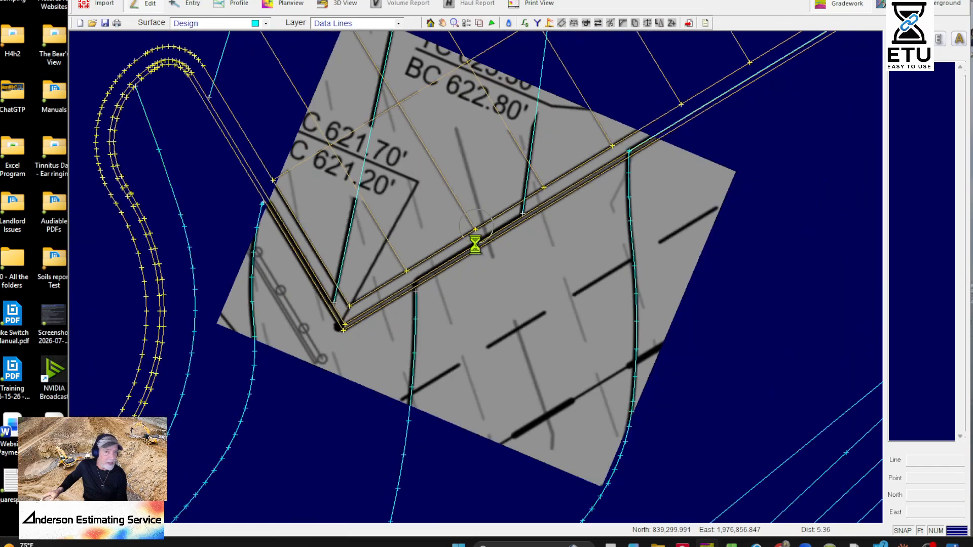
{"action": "scroll", "coordinate": [580, 221], "scroll_direction": "up", "scroll_amount": 4}
{"action": "scroll", "coordinate": [579, 205], "scroll_direction": "up", "scroll_amount": 2}
{"action": "left_click", "coordinate": [593, 273]}
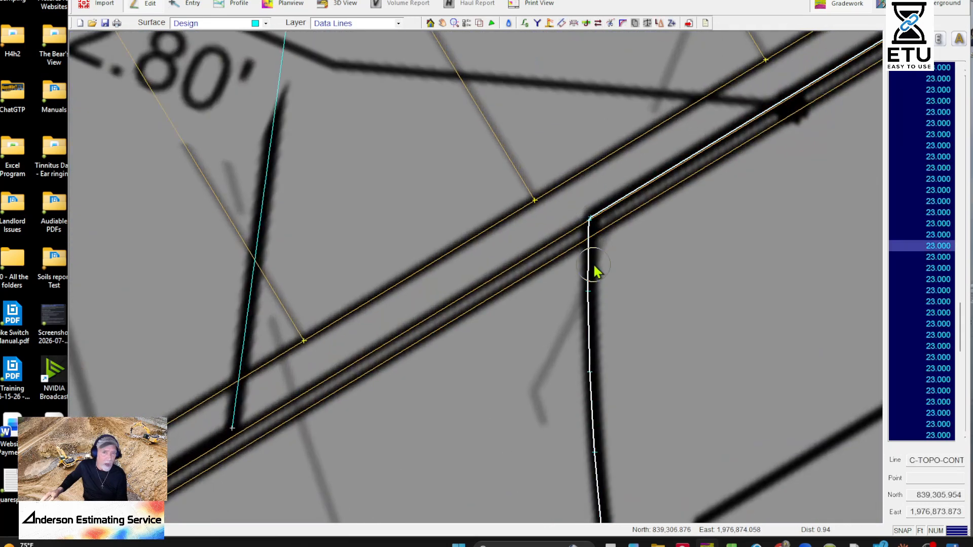
{"action": "left_click", "coordinate": [588, 252]}
{"action": "middle_click_drag", "start_coordinate": [588, 222], "coordinate": [583, 303]}
{"action": "left_click", "coordinate": [587, 295]}
{"action": "middle_click_drag", "start_coordinate": [723, 163], "coordinate": [450, 366]}
- Break the 623 contour where it enters the island near BC 623.05, and delete the run back along the curb
{"action": "scroll", "coordinate": [450, 366], "scroll_direction": "down", "scroll_amount": 3}
{"action": "middle_click_drag", "start_coordinate": [714, 220], "coordinate": [499, 460]}
{"action": "middle_click_drag", "start_coordinate": [608, 282], "coordinate": [518, 368]}
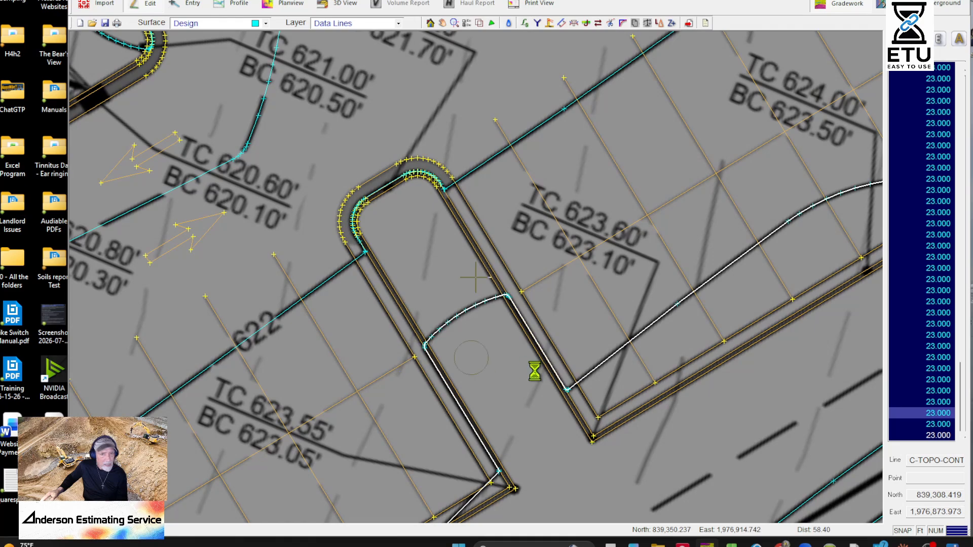
{"action": "middle_click_drag", "start_coordinate": [477, 438], "coordinate": [598, 307]}
{"action": "scroll", "coordinate": [609, 349], "scroll_direction": "up", "scroll_amount": 2}
{"action": "scroll", "coordinate": [610, 351], "scroll_direction": "up", "scroll_amount": 1}
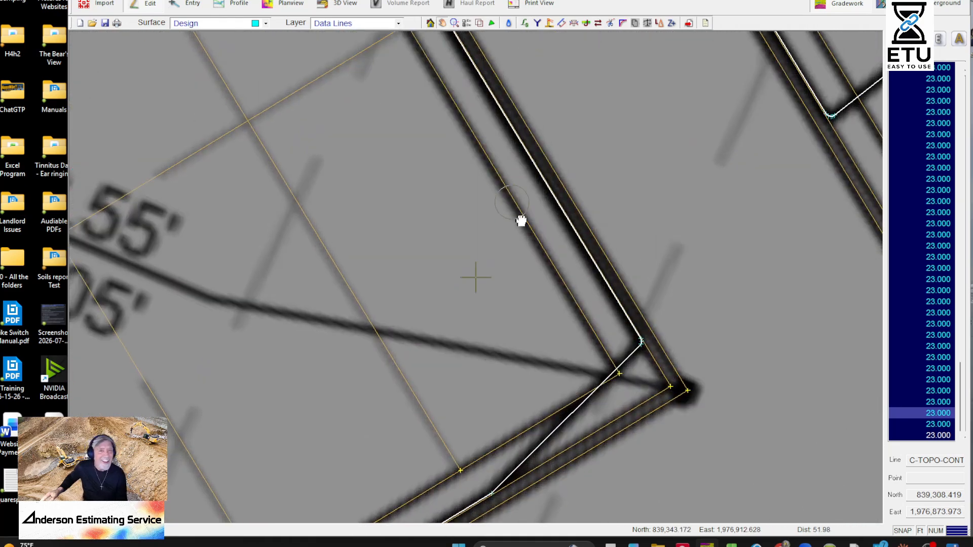
{"action": "middle_click_drag", "start_coordinate": [508, 191], "coordinate": [602, 468]}
{"action": "left_click", "coordinate": [541, 236]}
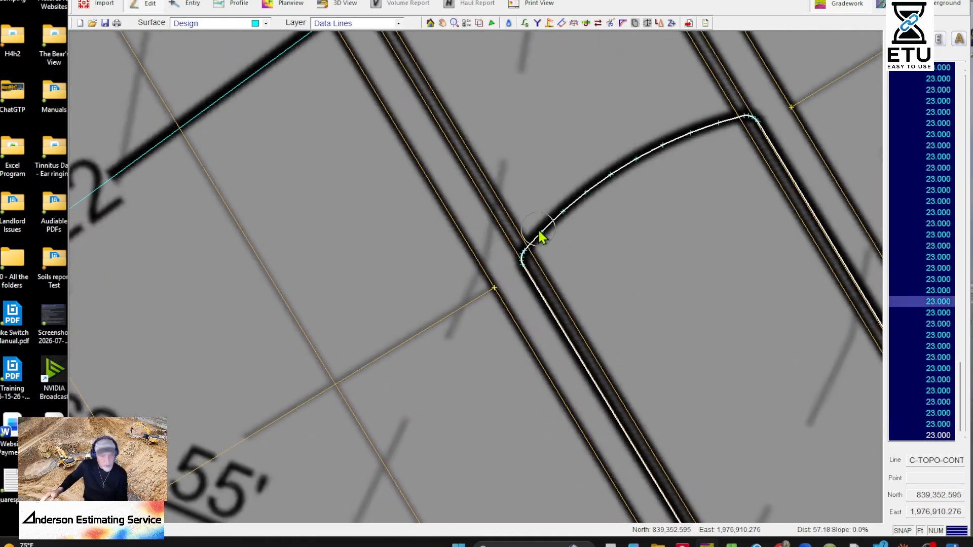
{"action": "key", "text": "b"}
{"action": "middle_click_drag", "start_coordinate": [594, 313], "coordinate": [486, 152]}
{"action": "scroll", "coordinate": [536, 321], "scroll_direction": "down", "scroll_amount": 5}
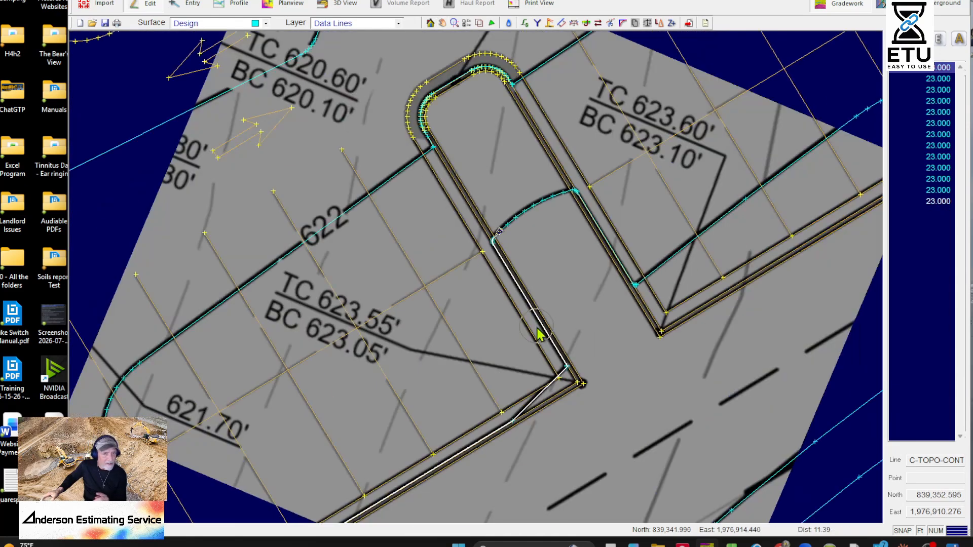
{"action": "key", "text": "Delete"}
{"action": "mouse_move", "coordinate": [560, 254]}
{"action": "middle_mouse_down"}
{"action": "mouse_move", "coordinate": [867, 287]}
{"action": "mouse_move", "coordinate": [377, 356]}
{"action": "middle_mouse_up"}
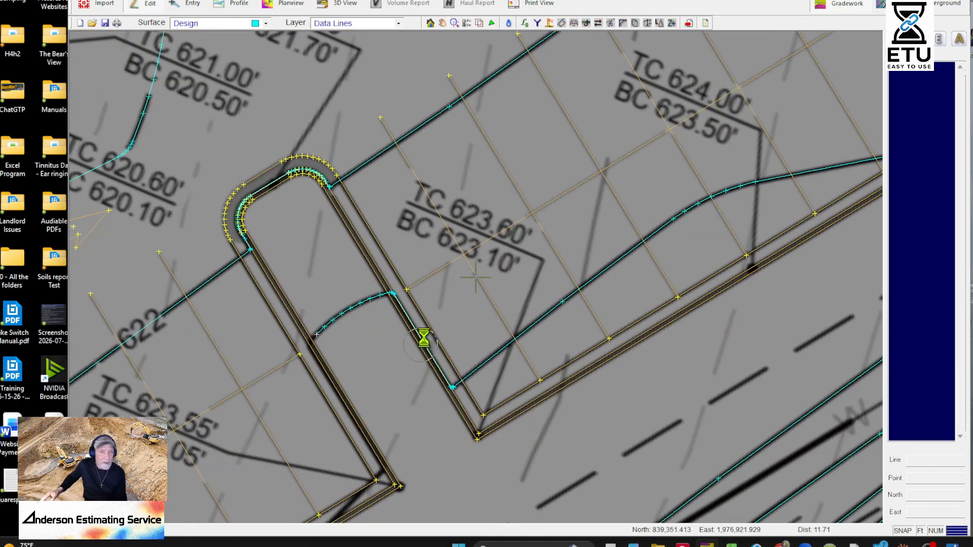
- Select all lines labelled C-FOC across the site, starting from the island curb near BC 623.05, and join them
{"action": "middle_click_drag", "start_coordinate": [353, 264], "coordinate": [763, 317]}
{"action": "scroll", "coordinate": [710, 332], "scroll_direction": "up", "scroll_amount": 5}
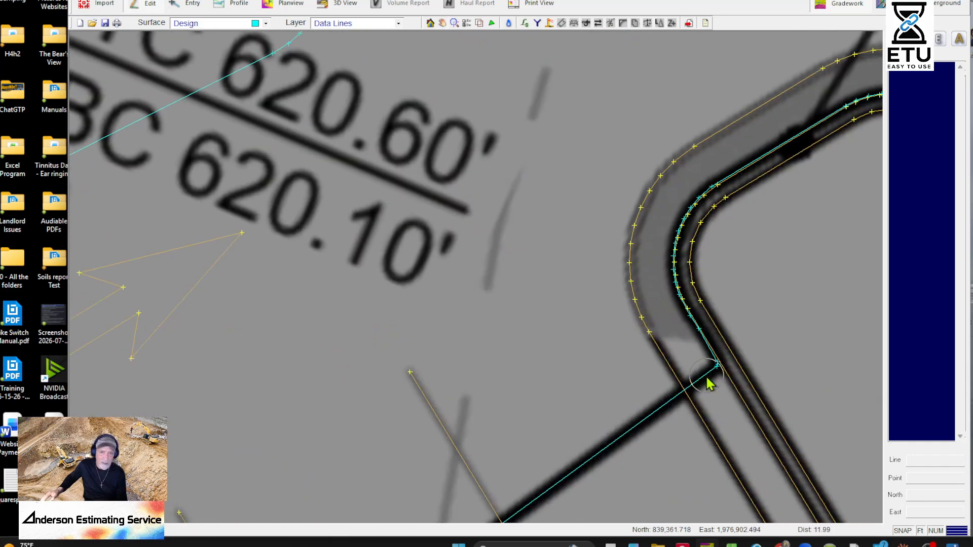
{"action": "left_click", "coordinate": [708, 384]}
{"action": "middle_click_drag", "start_coordinate": [682, 346], "coordinate": [466, 224]}
{"action": "scroll", "coordinate": [464, 226], "scroll_direction": "down", "scroll_amount": 2}
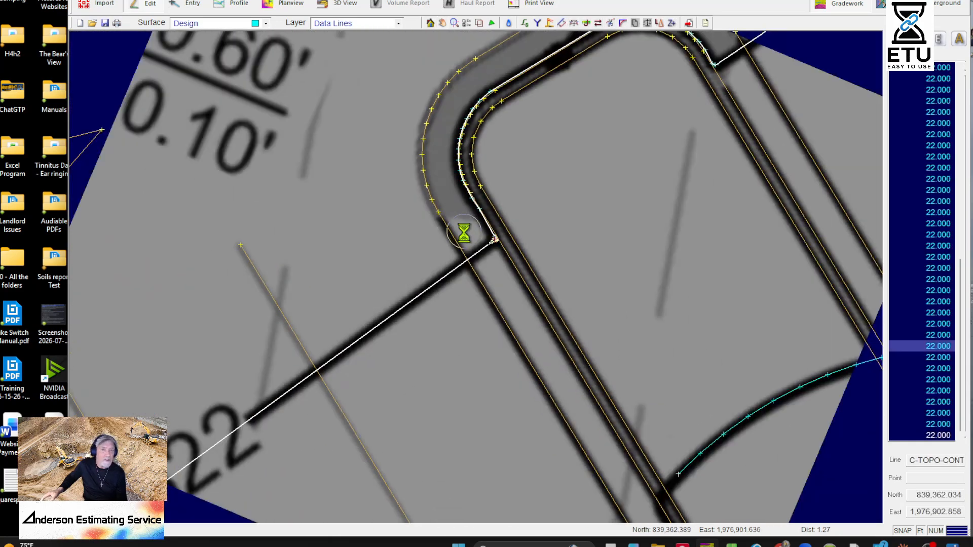
{"action": "left_click", "coordinate": [525, 310]}
{"action": "mouse_move", "coordinate": [556, 404]}
{"action": "middle_mouse_down"}
{"action": "mouse_move", "coordinate": [503, 249]}
{"action": "mouse_move", "coordinate": [700, 325]}
{"action": "mouse_move", "coordinate": [834, 291]}
{"action": "middle_mouse_up"}
{"action": "scroll", "coordinate": [503, 263], "scroll_direction": "down", "scroll_amount": 2}
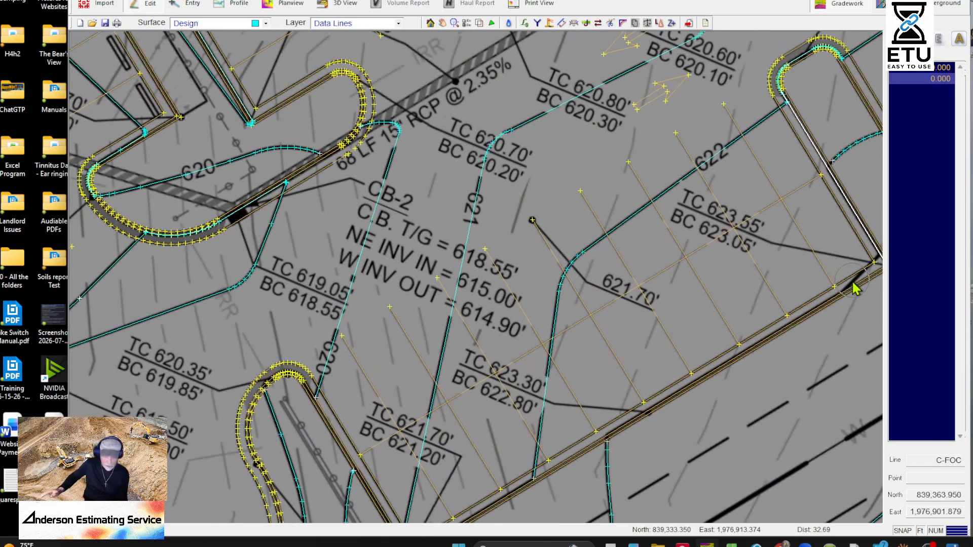
{"action": "key", "text": "ctrl+l"}
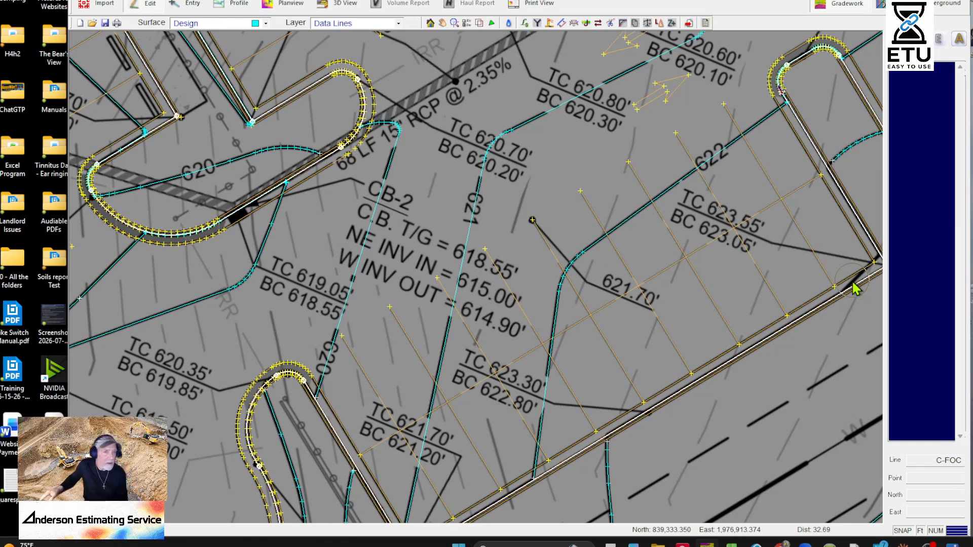
{"action": "middle_click_drag", "start_coordinate": [727, 271], "coordinate": [532, 288]}
{"action": "mouse_move", "coordinate": [528, 335]}
{"action": "middle_mouse_down"}
{"action": "mouse_move", "coordinate": [499, 193]}
{"action": "mouse_move", "coordinate": [610, 200]}
{"action": "middle_mouse_up"}
{"action": "mouse_move", "coordinate": [233, 451]}
{"action": "middle_mouse_down"}
{"action": "mouse_move", "coordinate": [343, 347]}
{"action": "mouse_move", "coordinate": [464, 348]}
{"action": "middle_mouse_up"}
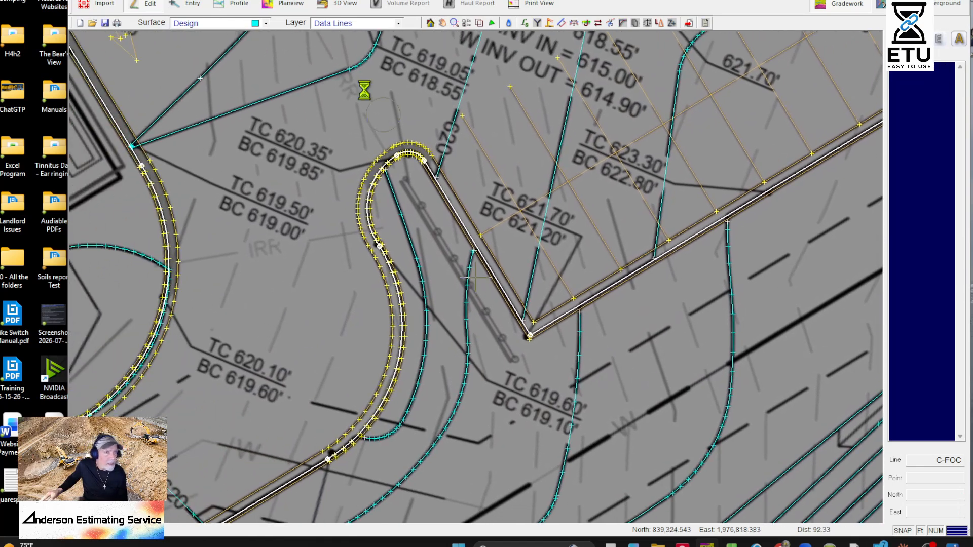
{"action": "left_click", "coordinate": [584, 25]}
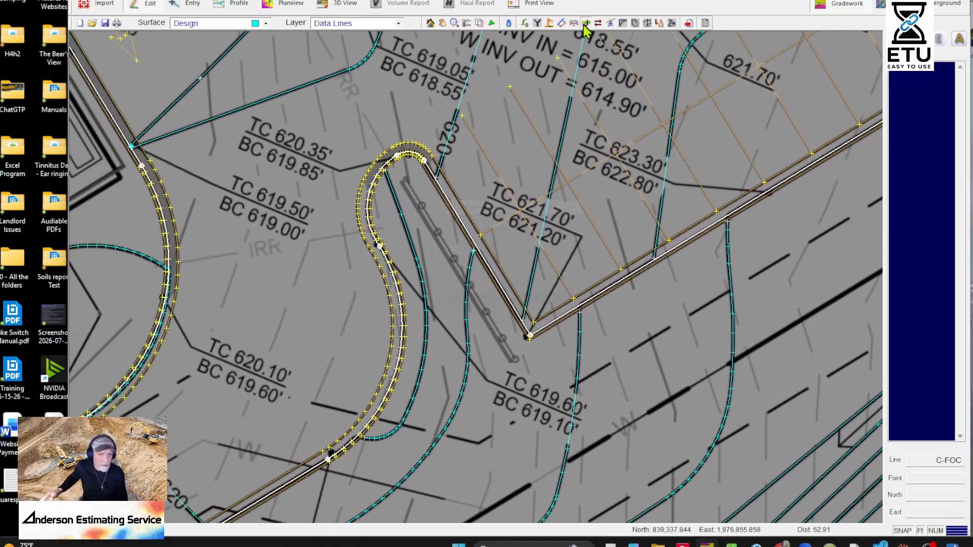
- Offset the joined C-FOC lines to the left by 0.20 with a 0.20 elevation difference at both start and end
{"action": "left_click", "coordinate": [524, 289]}
{"action": "mouse_move", "coordinate": [554, 297]}
{"action": "middle_mouse_down"}
{"action": "mouse_move", "coordinate": [701, 326]}
{"action": "mouse_move", "coordinate": [603, 350]}
{"action": "mouse_move", "coordinate": [532, 286]}
{"action": "middle_mouse_up"}
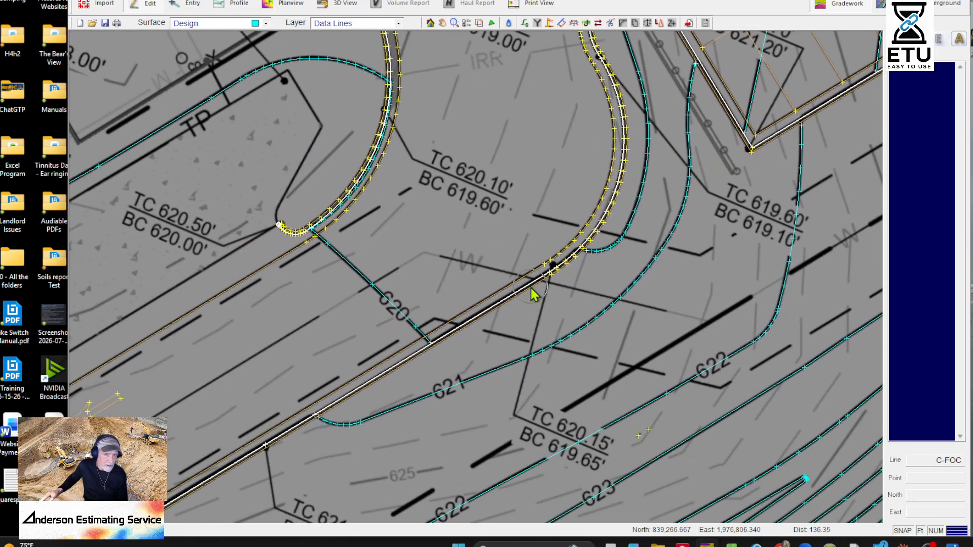
{"action": "scroll", "coordinate": [532, 294], "scroll_direction": "down", "scroll_amount": 1}
{"action": "scroll", "coordinate": [564, 350], "scroll_direction": "up", "scroll_amount": 3}
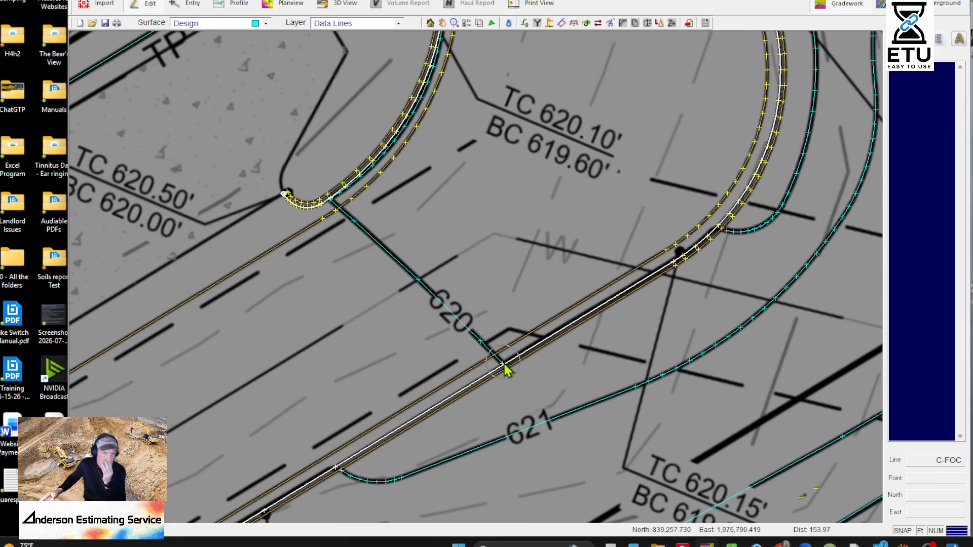
{"action": "scroll", "coordinate": [506, 369], "scroll_direction": "up", "scroll_amount": 2}
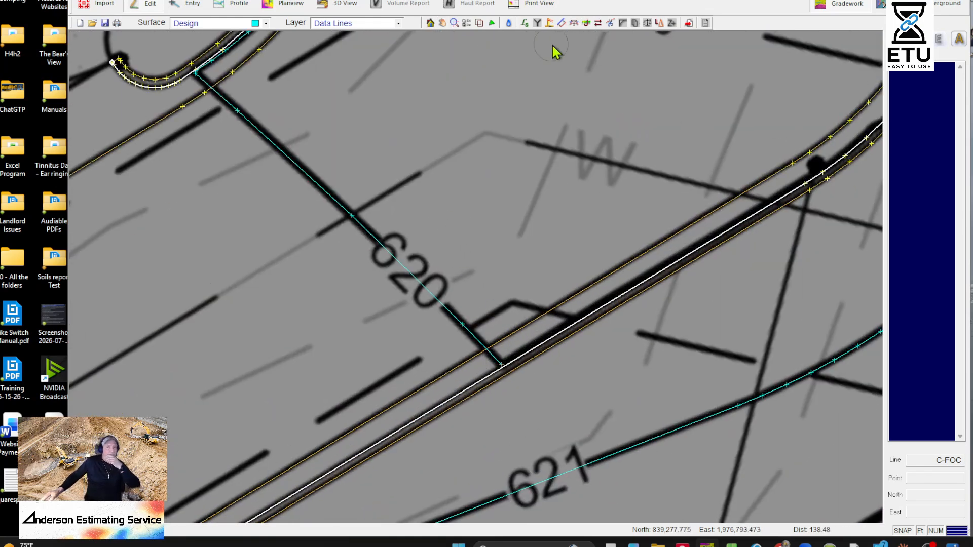
{"action": "left_click", "coordinate": [561, 24]}
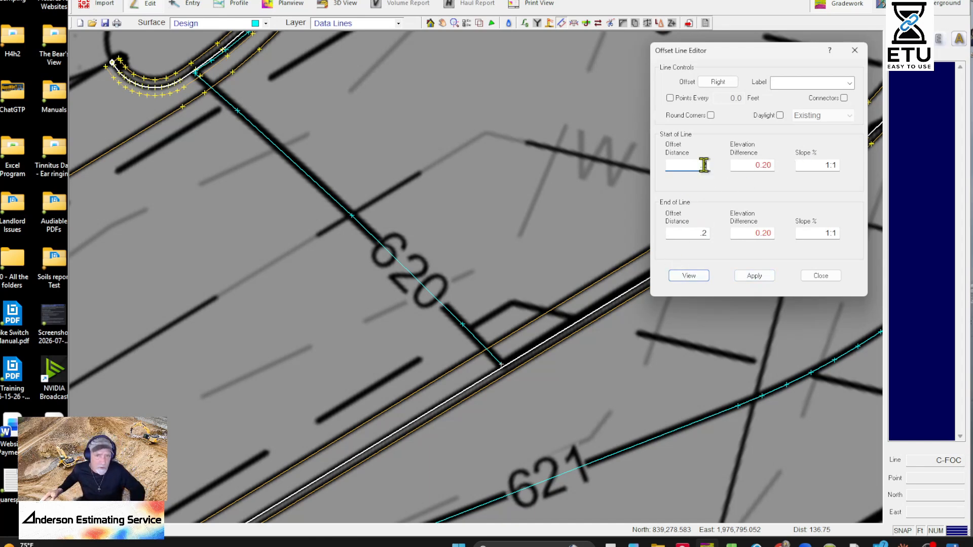
{"action": "left_click", "coordinate": [699, 277]}
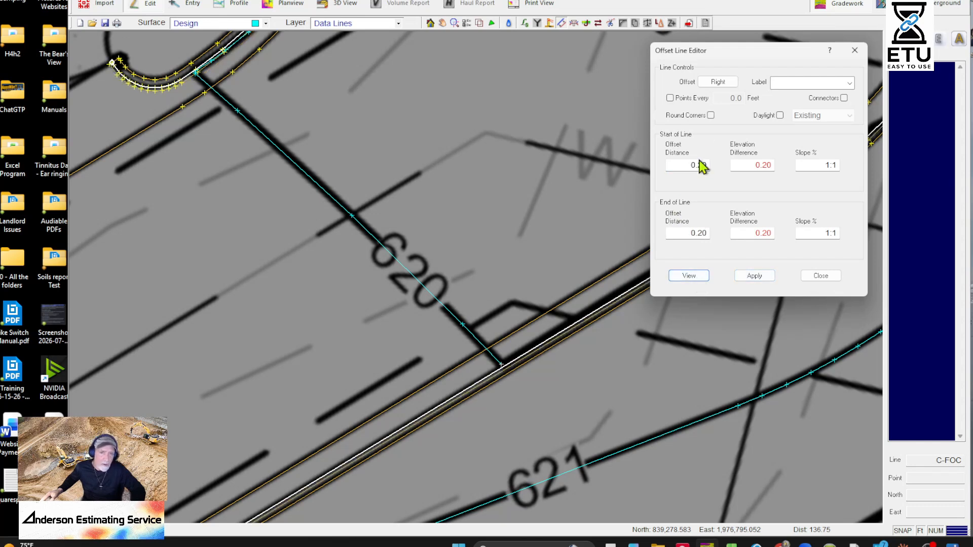
{"action": "left_click", "coordinate": [716, 82]}
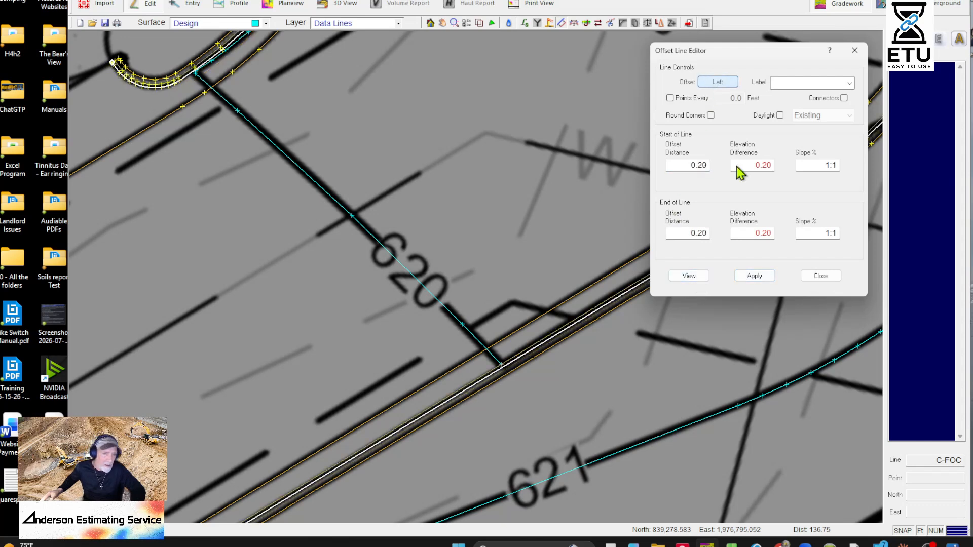
{"action": "left_click", "coordinate": [762, 275]}
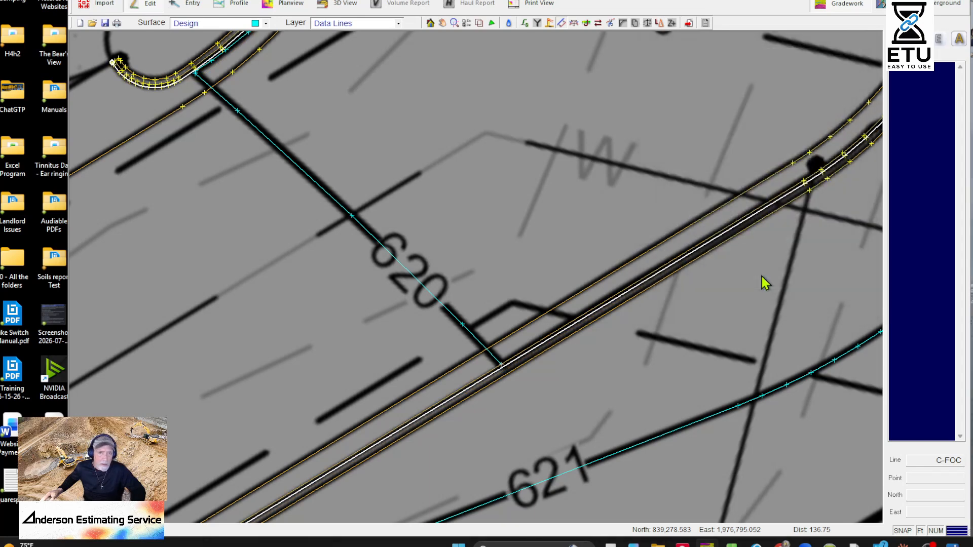
{"action": "left_click", "coordinate": [808, 277]}
- Select all lines labelled C-BOC, starting from the curb where its curve meets the straight run near BC 619.65, and join them
{"action": "scroll", "coordinate": [571, 349], "scroll_direction": "up", "scroll_amount": 1}
{"action": "middle_click_drag", "start_coordinate": [569, 348], "coordinate": [713, 217]}
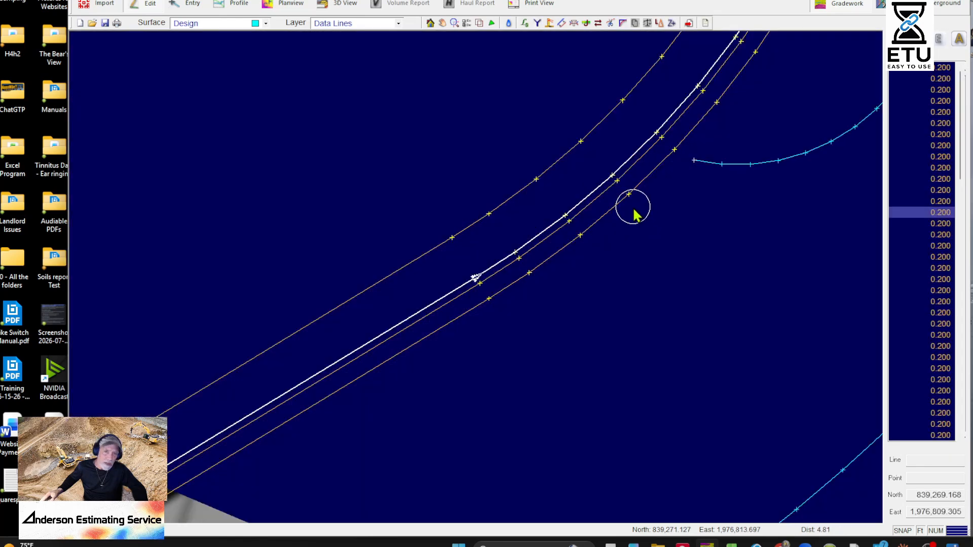
{"action": "middle_click_drag", "start_coordinate": [513, 260], "coordinate": [788, 192]}
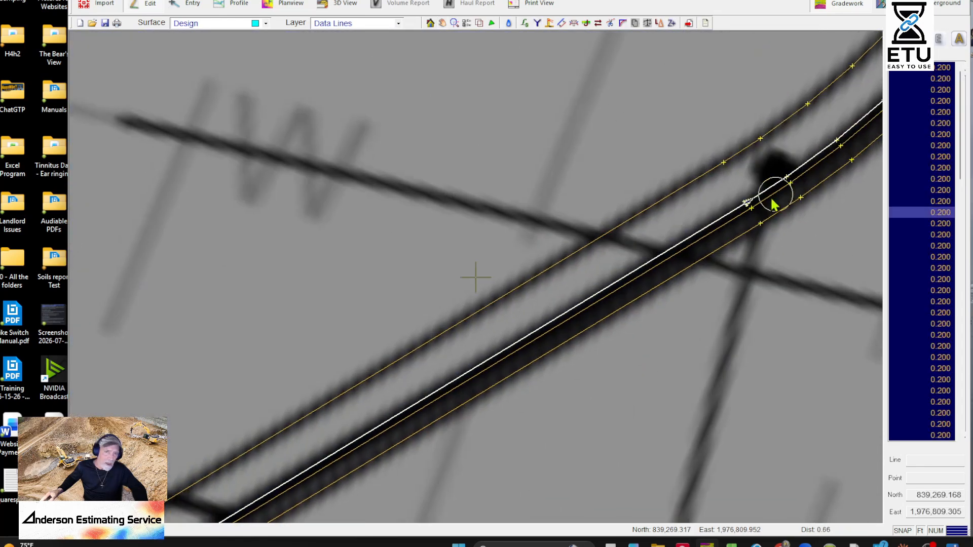
{"action": "left_click", "coordinate": [701, 278]}
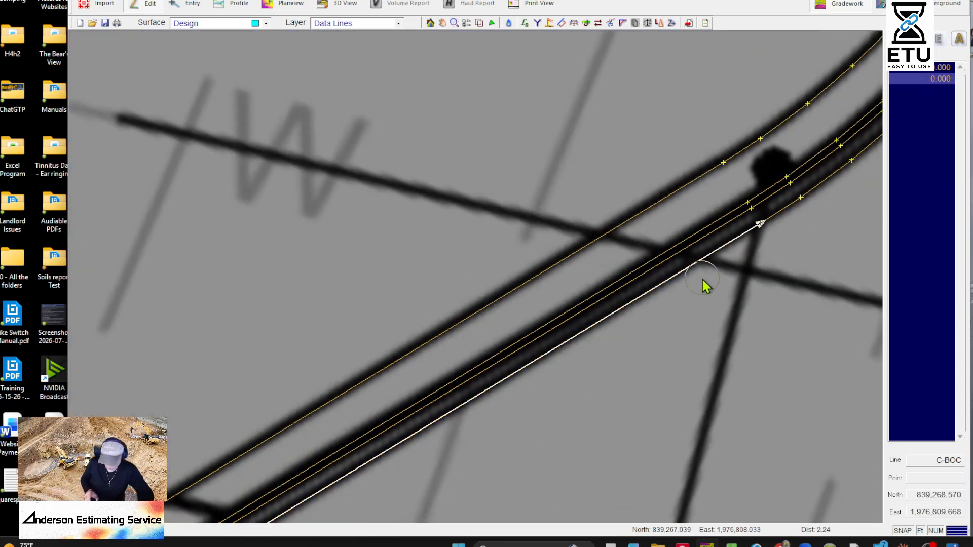
{"action": "key", "text": "j"}
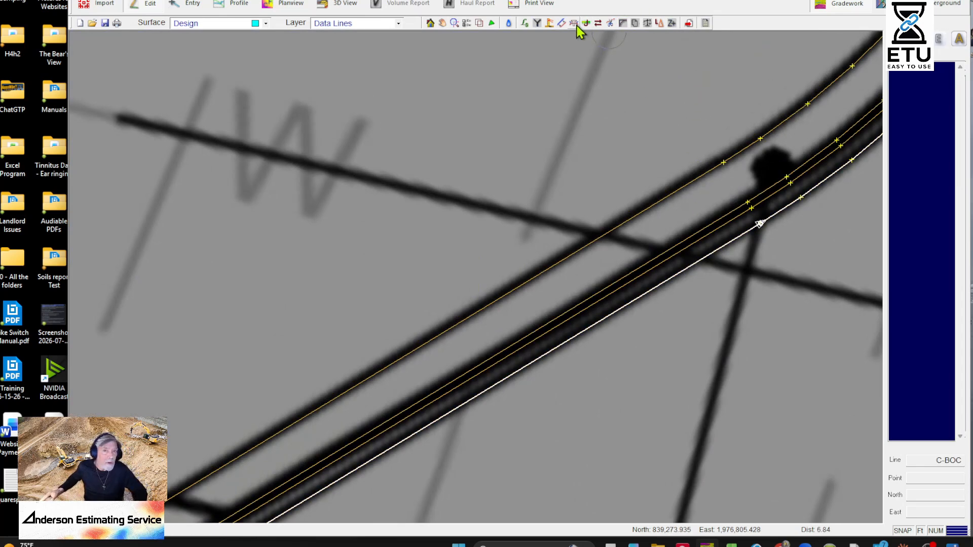
- Select the new offset line together with the C-BOC line at the curb corner near BC 622.00
{"action": "scroll", "coordinate": [524, 352], "scroll_direction": "down", "scroll_amount": 8}
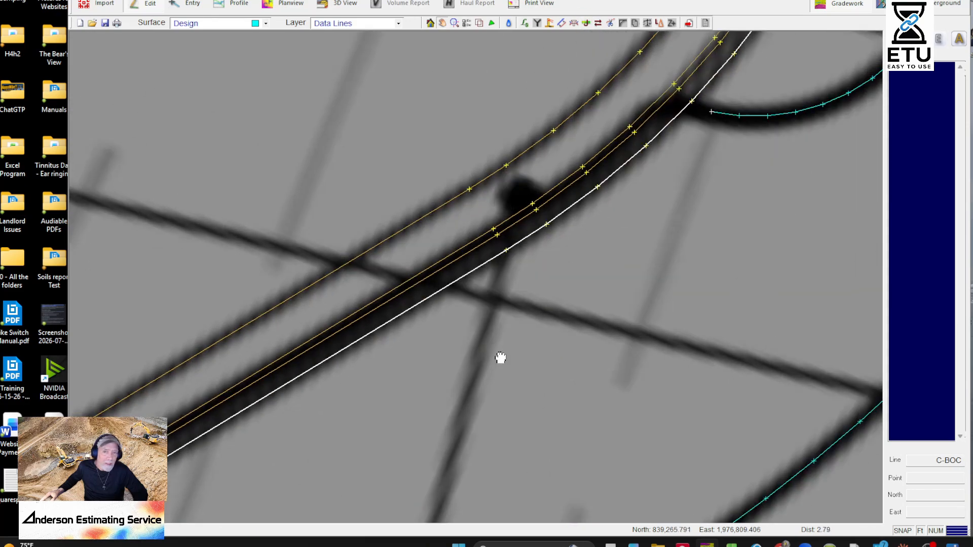
{"action": "scroll", "coordinate": [486, 278], "scroll_direction": "up", "scroll_amount": 4}
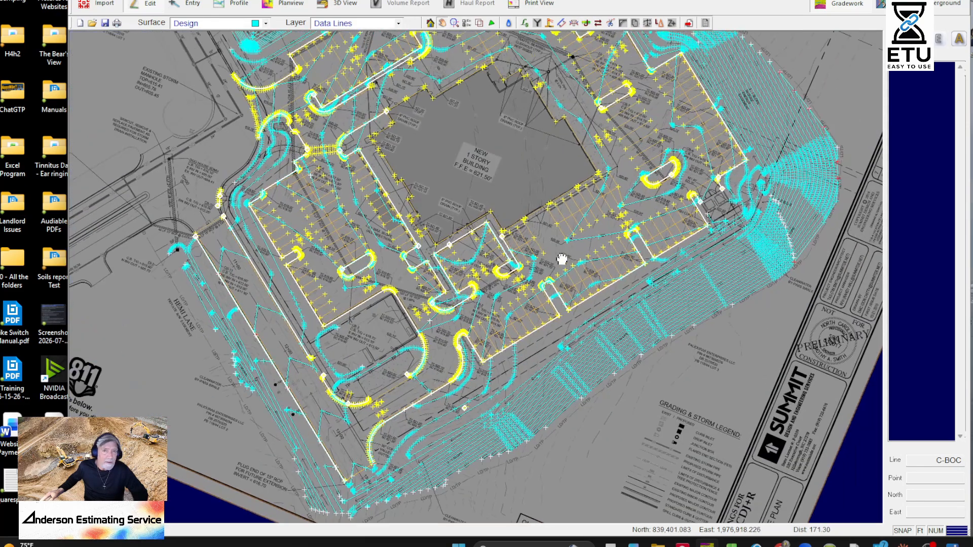
{"action": "scroll", "coordinate": [476, 277], "scroll_direction": "up", "scroll_amount": 5}
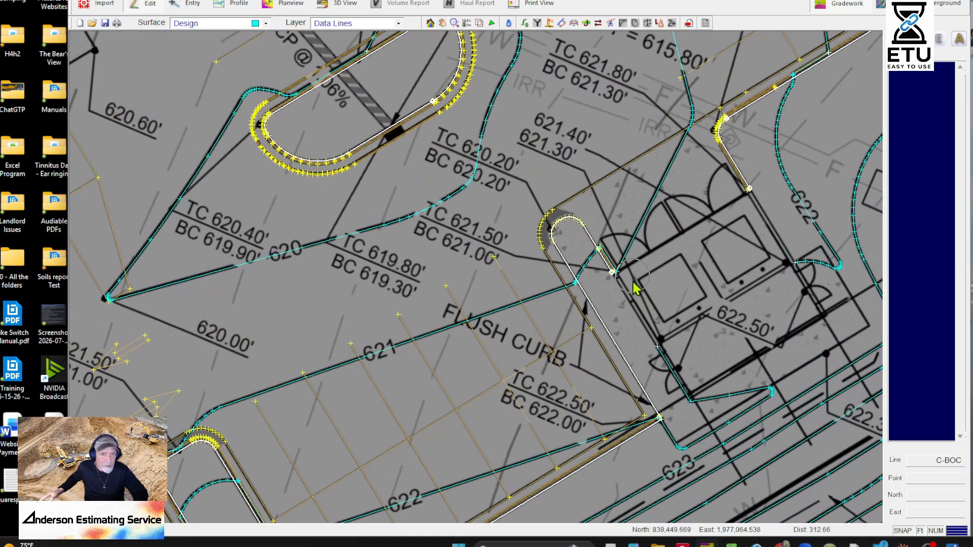
{"action": "scroll", "coordinate": [712, 194], "scroll_direction": "up", "scroll_amount": 4}
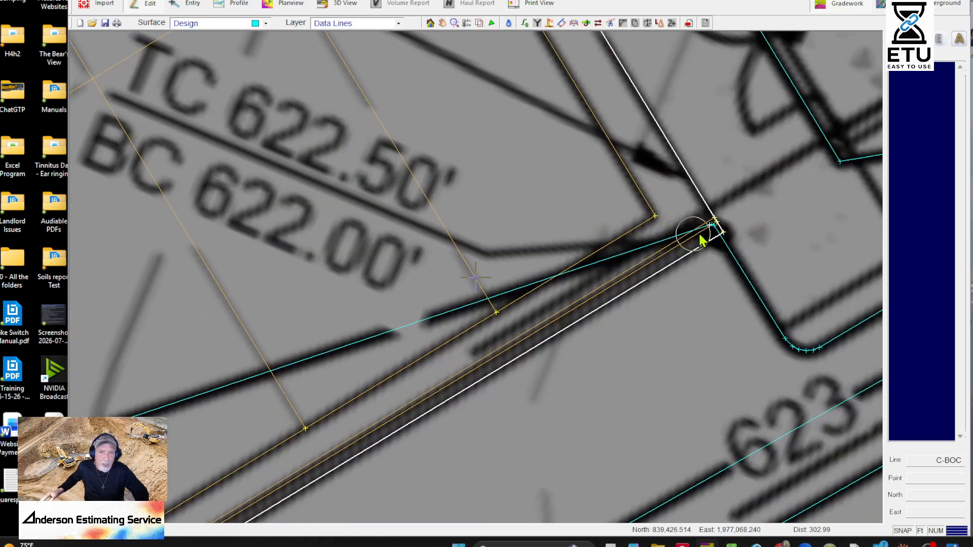
{"action": "left_click", "coordinate": [699, 224]}
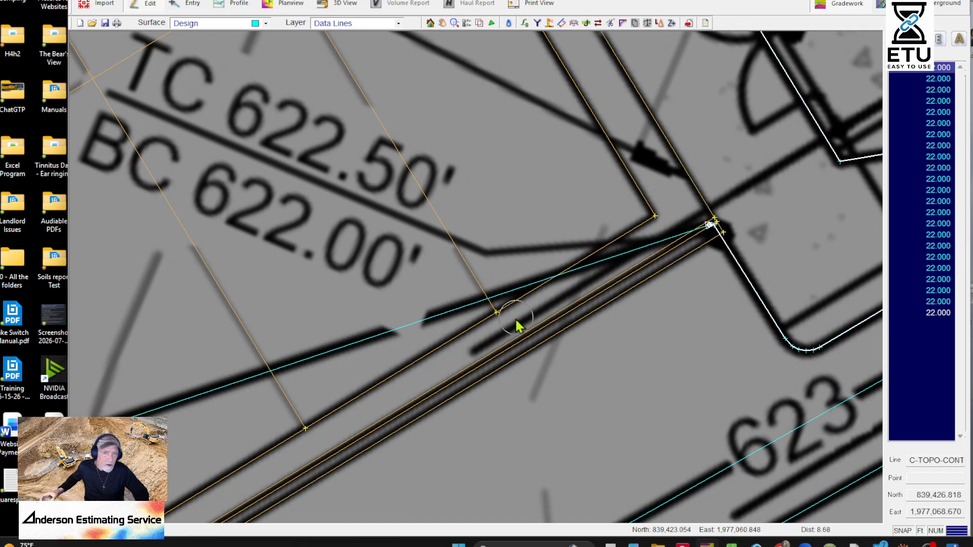
{"action": "scroll", "coordinate": [517, 325], "scroll_direction": "up", "scroll_amount": 2}
{"action": "left_click", "coordinate": [540, 338]}
{"action": "middle_click_drag", "start_coordinate": [629, 315], "coordinate": [407, 306]}
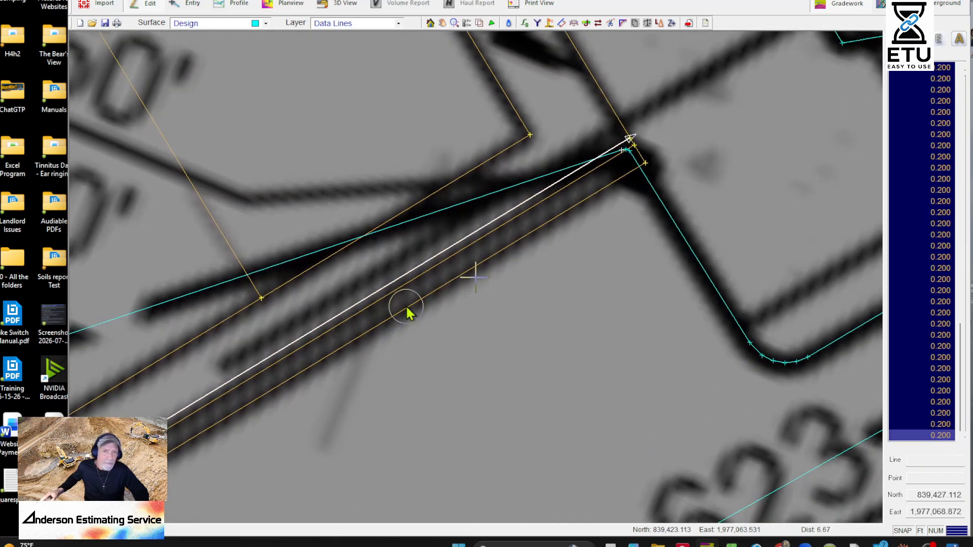
{"action": "scroll", "coordinate": [407, 306], "scroll_direction": "down", "scroll_amount": 1}
{"action": "left_click", "coordinate": [417, 304], "text": "ctrl"}
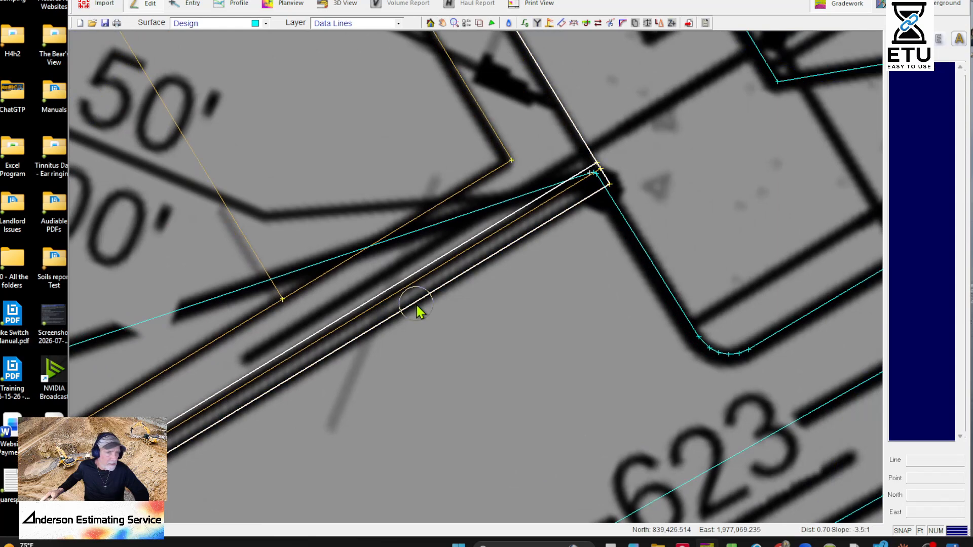
- Check the C-BOC line and the offset line individually at their end points beside the flush curb corner
{"action": "scroll", "coordinate": [618, 152], "scroll_direction": "up", "scroll_amount": 2}
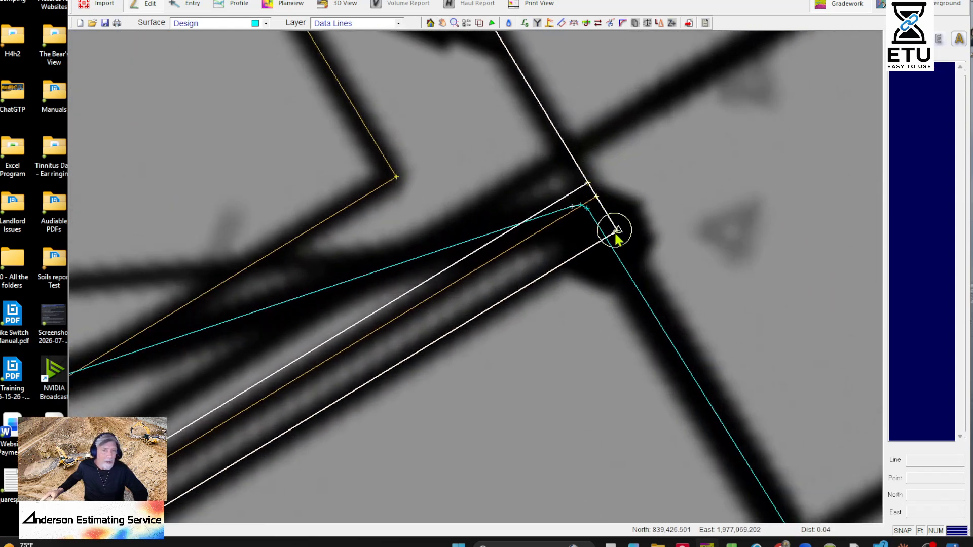
{"action": "left_click", "coordinate": [617, 233]}
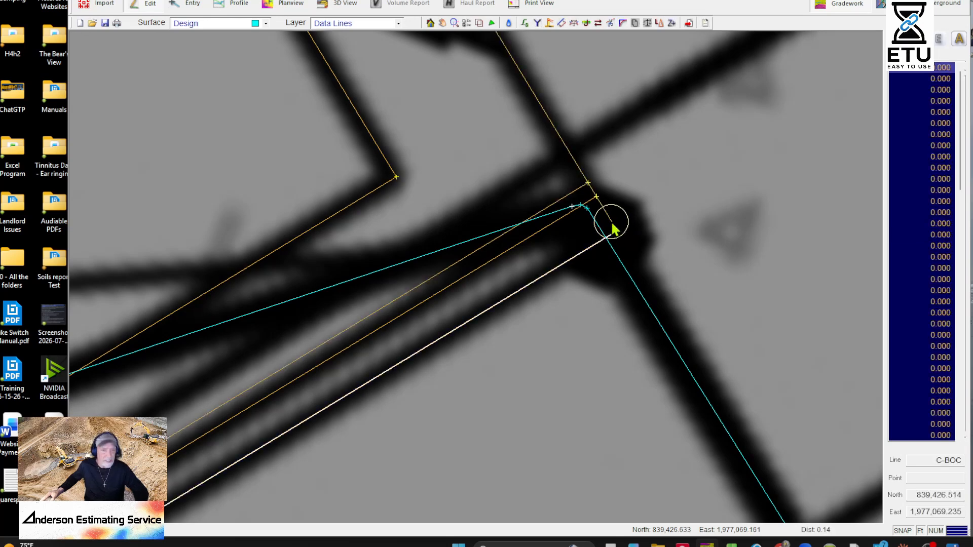
{"action": "scroll", "coordinate": [615, 231], "scroll_direction": "down", "scroll_amount": 1}
{"action": "left_click", "coordinate": [437, 285]}
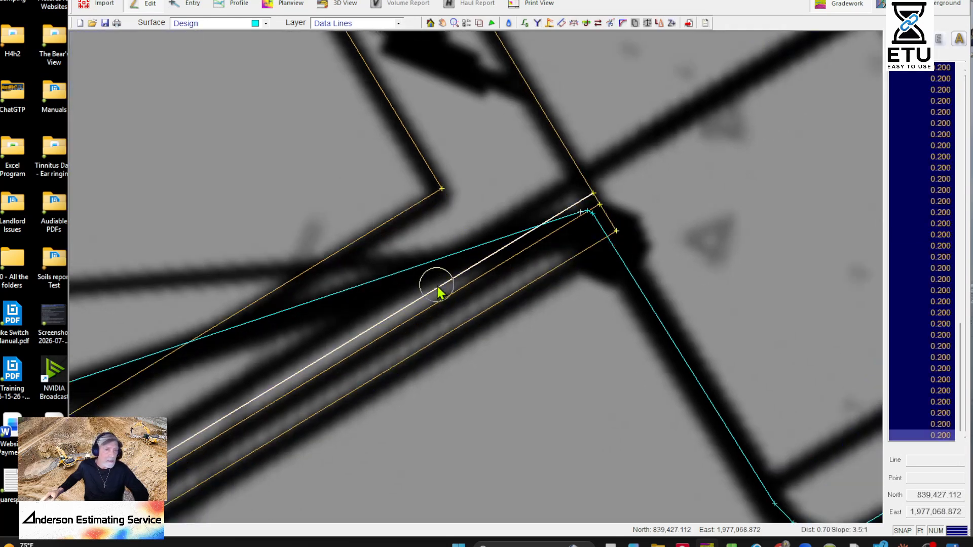
{"action": "left_click", "coordinate": [472, 321]}
- Review the C-BOC line along the parking curb, from the flush curb corner to the concrete valley gutter and back
{"action": "scroll", "coordinate": [573, 245], "scroll_direction": "down", "scroll_amount": 3}
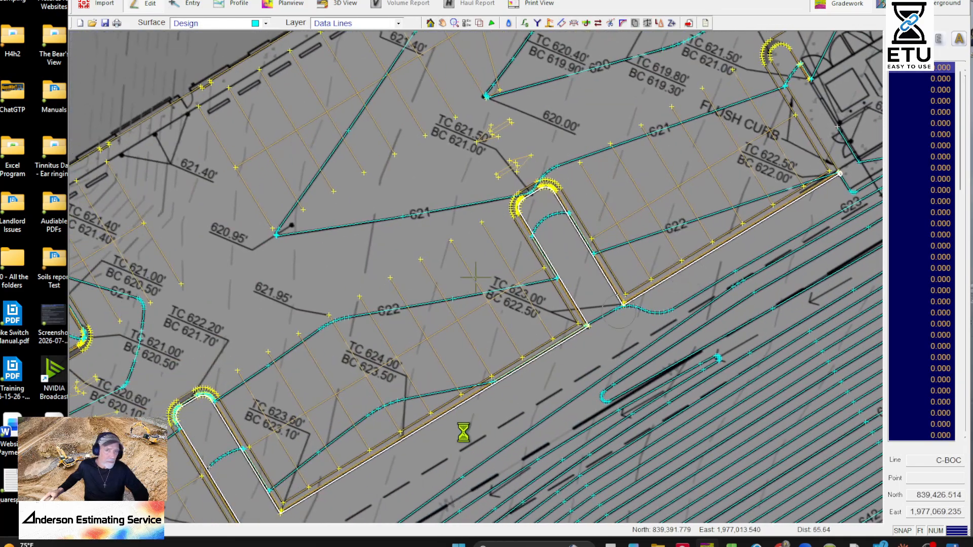
{"action": "middle_click_drag", "start_coordinate": [463, 432], "coordinate": [603, 252]}
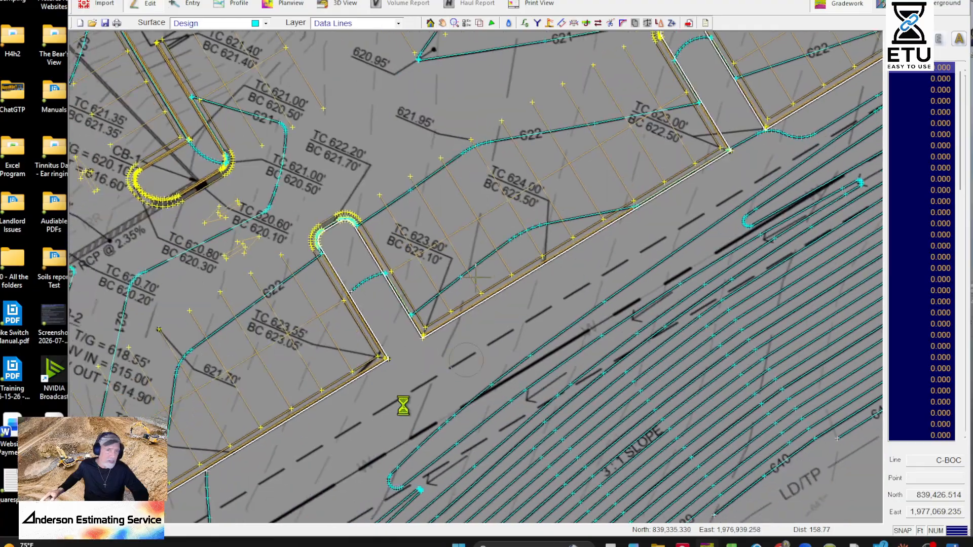
{"action": "middle_click_drag", "start_coordinate": [277, 453], "coordinate": [676, 317]}
{"action": "middle_click_drag", "start_coordinate": [507, 428], "coordinate": [735, 146]}
{"action": "middle_click_drag", "start_coordinate": [465, 320], "coordinate": [556, 172]}
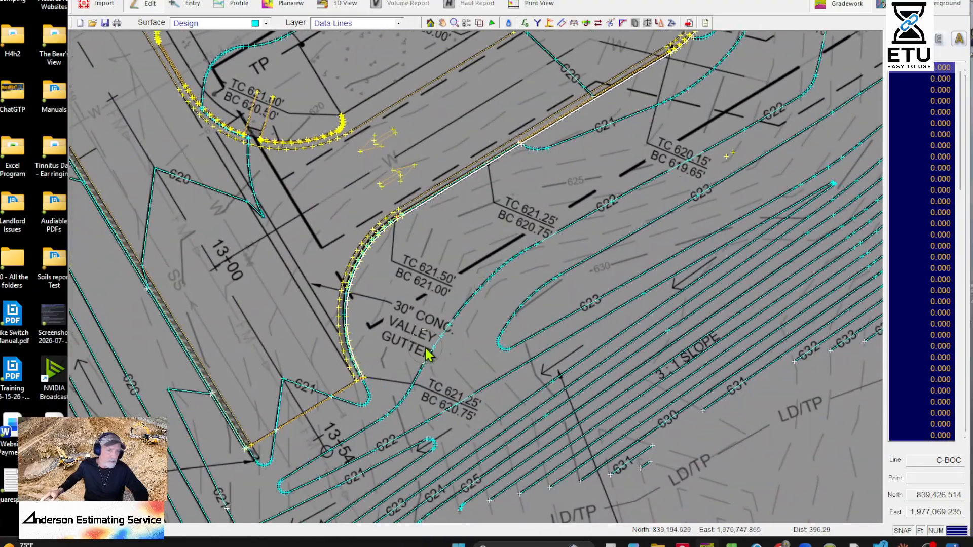
{"action": "middle_click_drag", "start_coordinate": [639, 71], "coordinate": [356, 470]}
{"action": "middle_click_drag", "start_coordinate": [760, 167], "coordinate": [263, 445]}
{"action": "middle_click_drag", "start_coordinate": [862, 152], "coordinate": [413, 336]}
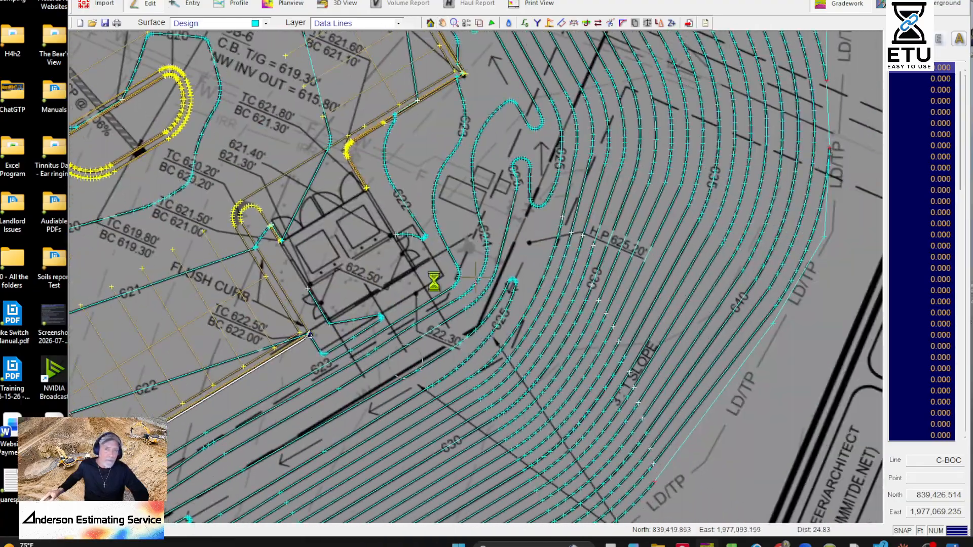
- Select the C-BOC line and its inner offset line beside the flush curb corner, and trim the contours crossing them
{"action": "scroll", "coordinate": [248, 350], "scroll_direction": "up", "scroll_amount": 8}
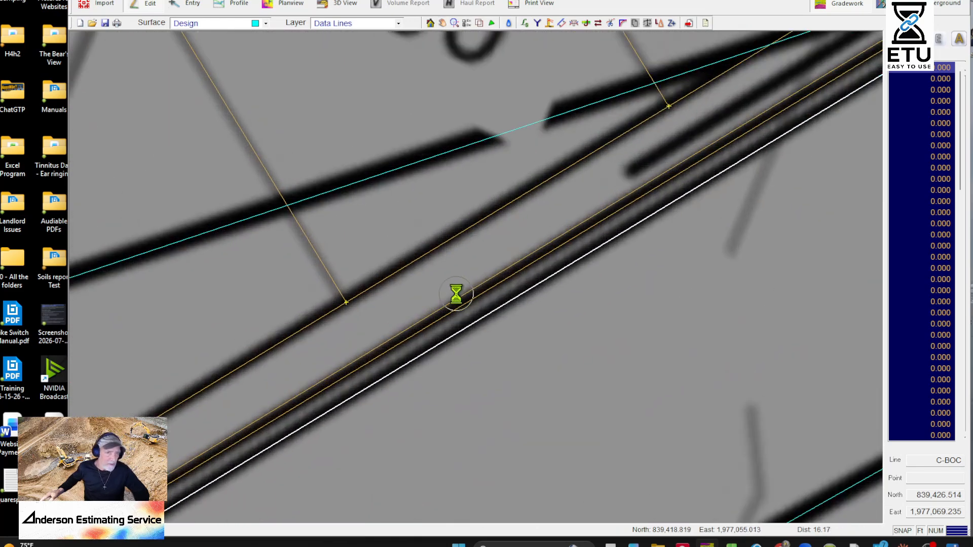
{"action": "left_click", "coordinate": [457, 302]}
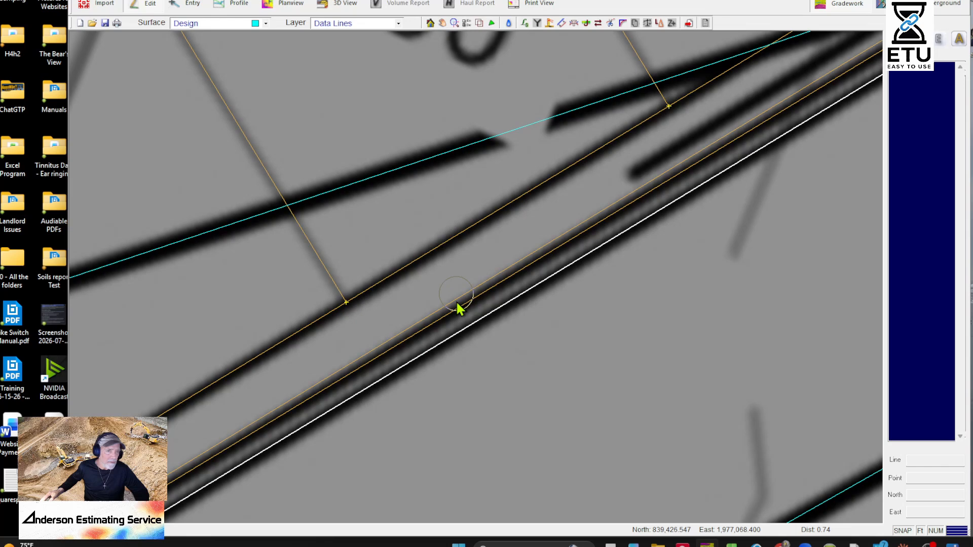
{"action": "left_click", "coordinate": [457, 303]}
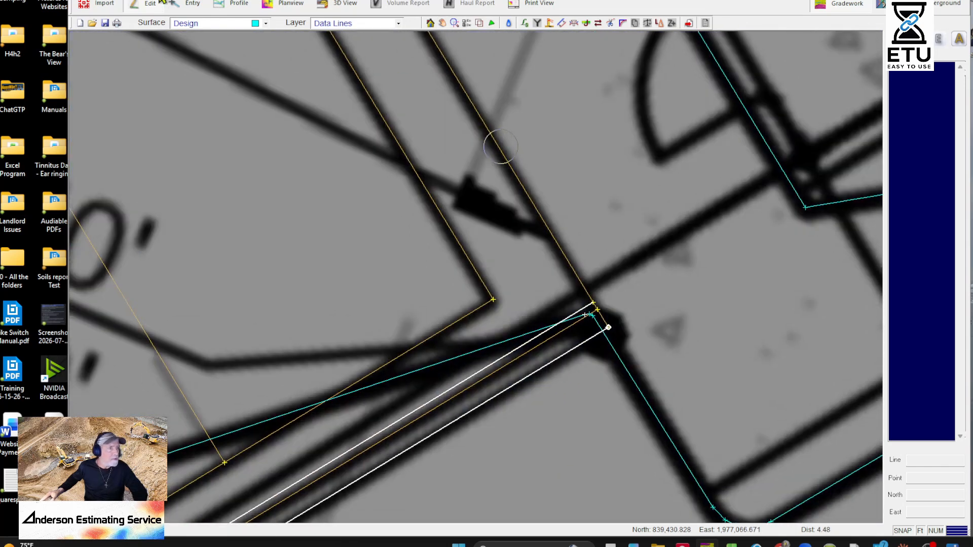
{"action": "left_click", "coordinate": [167, 2]}
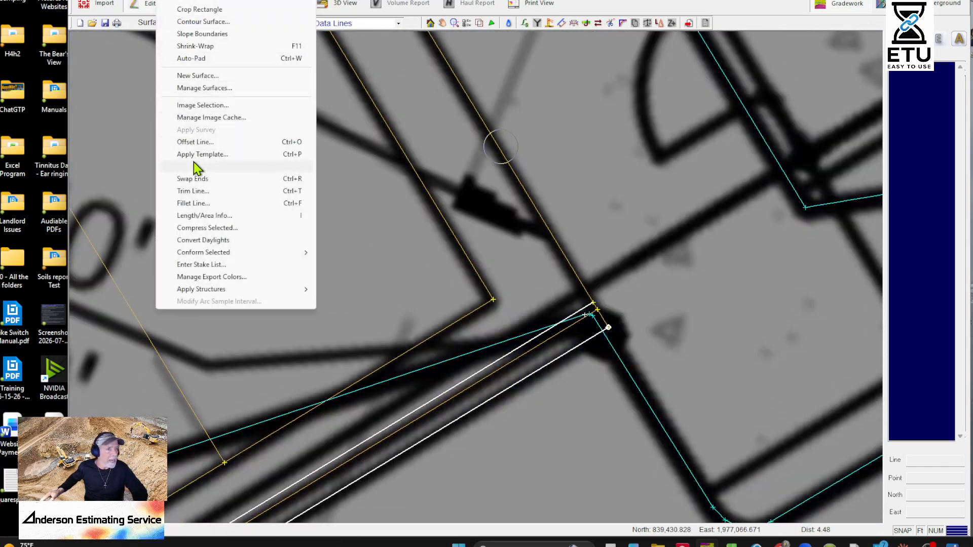
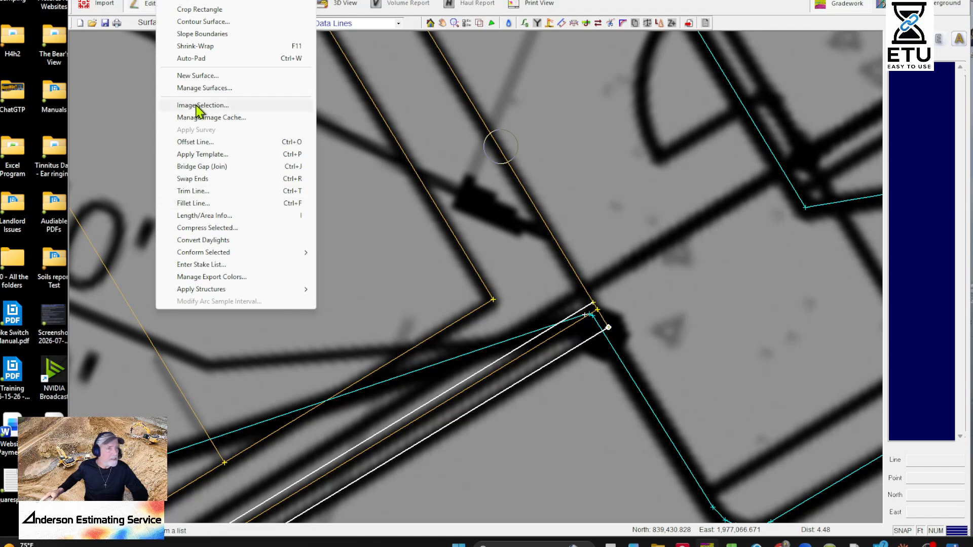
{"action": "left_click", "coordinate": [195, 191]}
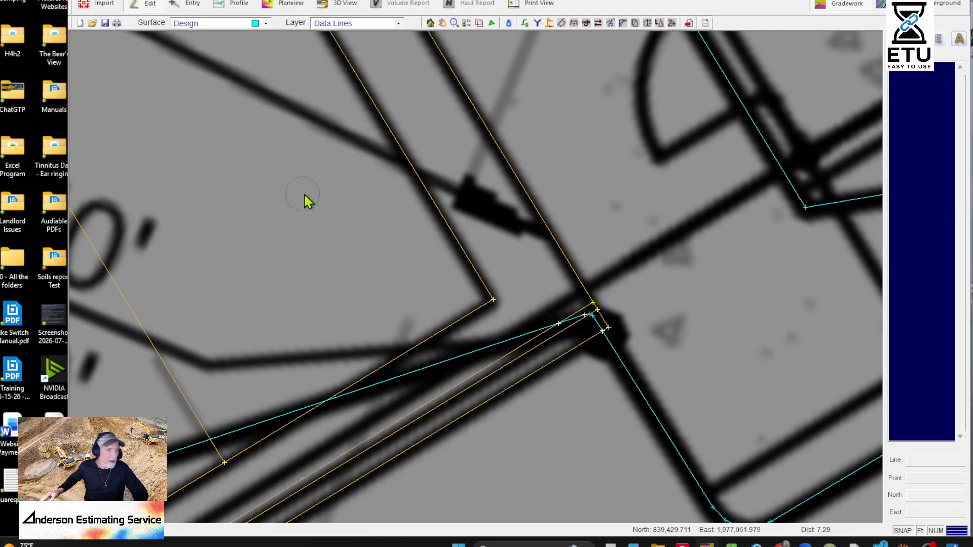
- Delete the short 622 contour pieces left between the curb lines at the flush curb corner
{"action": "left_click", "coordinate": [532, 384]}
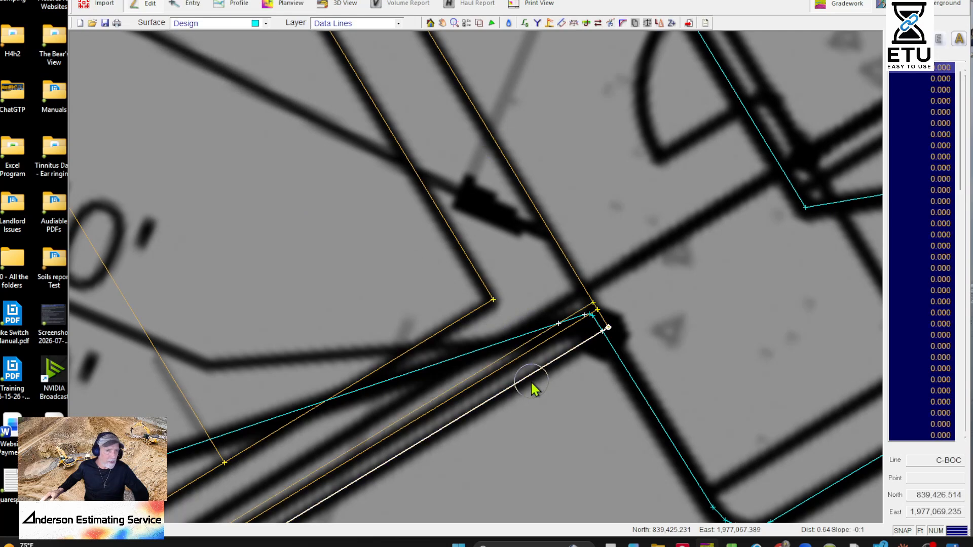
{"action": "left_click", "coordinate": [470, 367]}
{"action": "scroll", "coordinate": [591, 332], "scroll_direction": "up", "scroll_amount": 2}
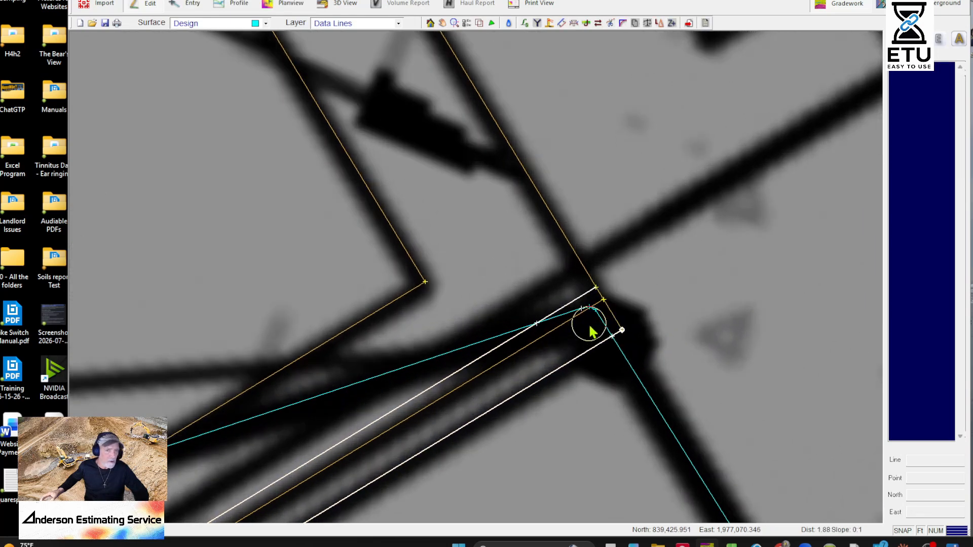
{"action": "left_click", "coordinate": [601, 334]}
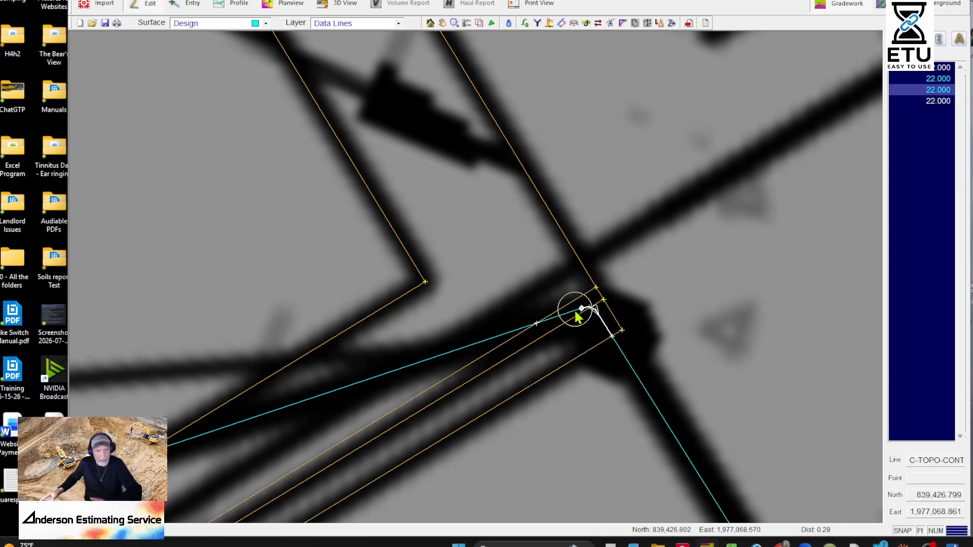
{"action": "left_click", "coordinate": [553, 321]}
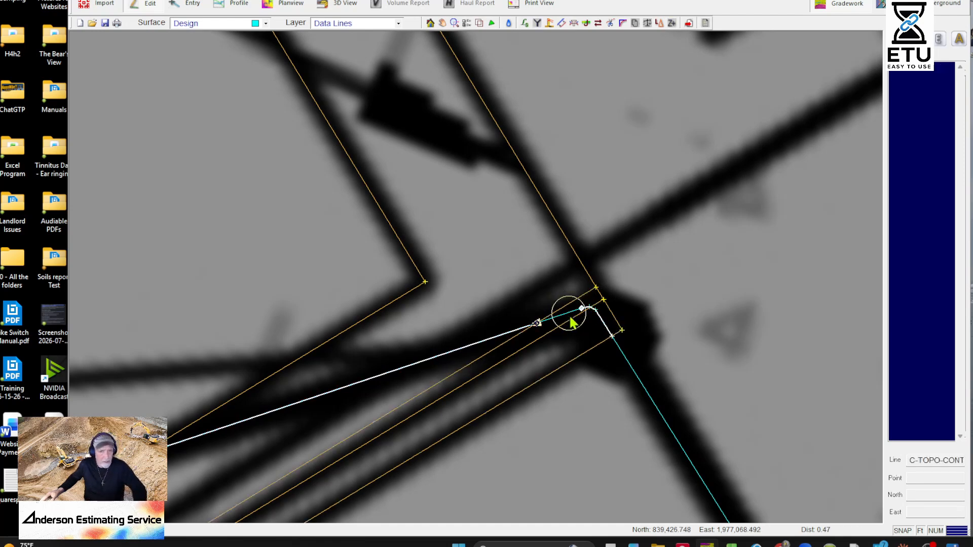
{"action": "left_click", "coordinate": [635, 388]}
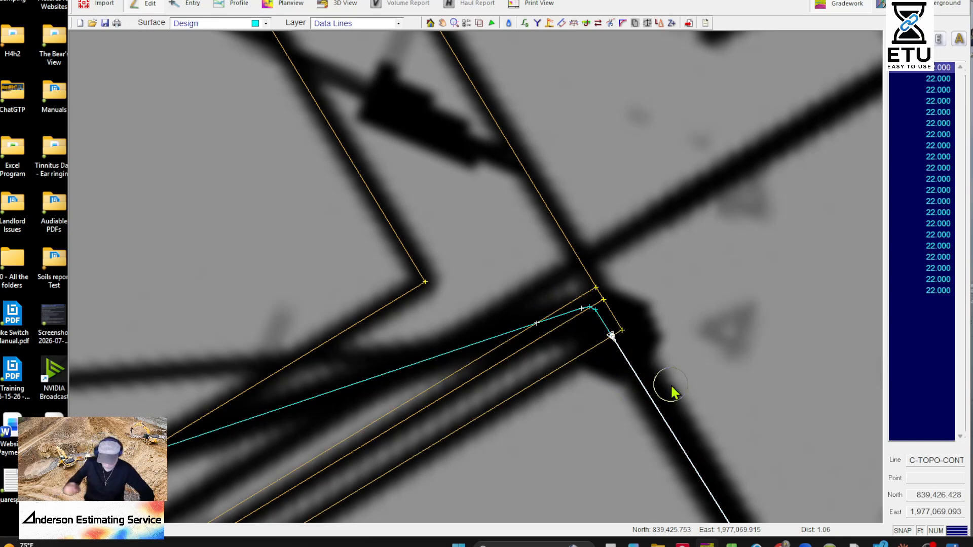
{"action": "scroll", "coordinate": [608, 325], "scroll_direction": "up", "scroll_amount": 2}
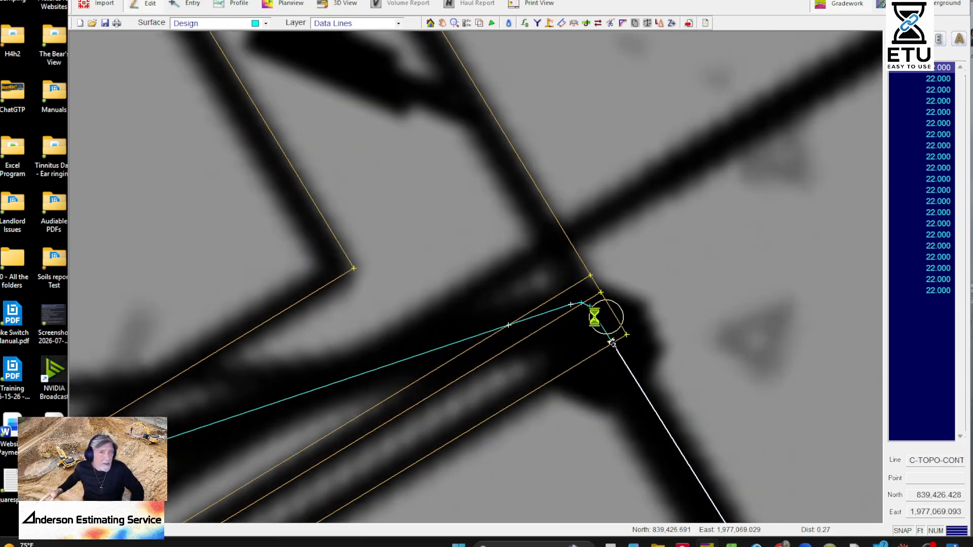
{"action": "left_click", "coordinate": [582, 313]}
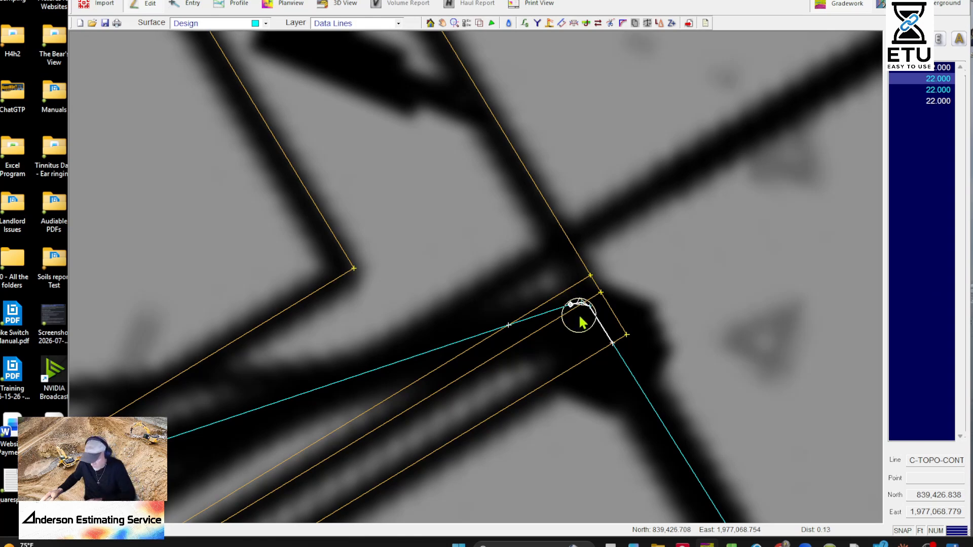
{"action": "key", "text": "Delete"}
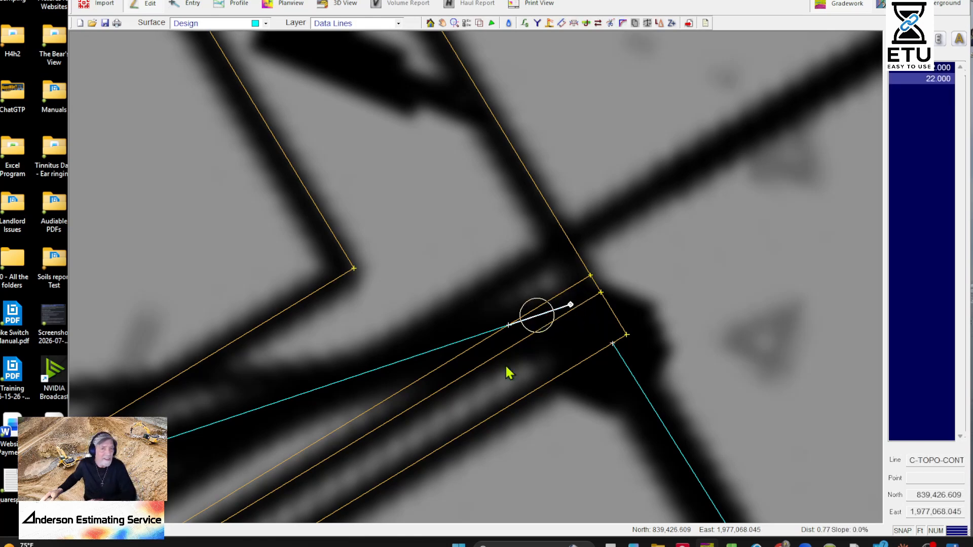
{"action": "scroll", "coordinate": [535, 337], "scroll_direction": "up", "scroll_amount": 2}
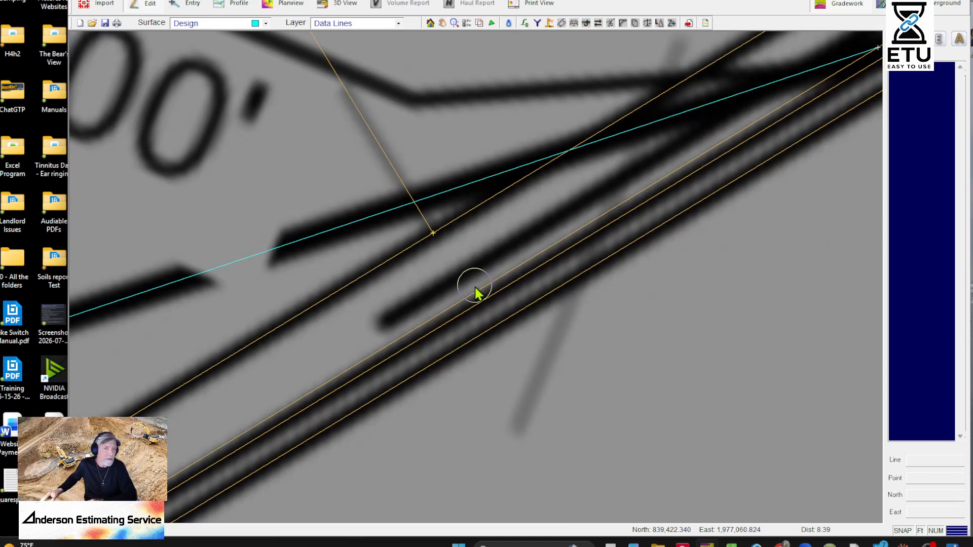
- Try to delete the curved 622 contour across the parking island beside TC 623.00 / BC 622.50
{"action": "scroll", "coordinate": [473, 284], "scroll_direction": "down", "scroll_amount": 3}
{"action": "scroll", "coordinate": [589, 171], "scroll_direction": "up", "scroll_amount": 3}
{"action": "scroll", "coordinate": [590, 172], "scroll_direction": "up", "scroll_amount": 2}
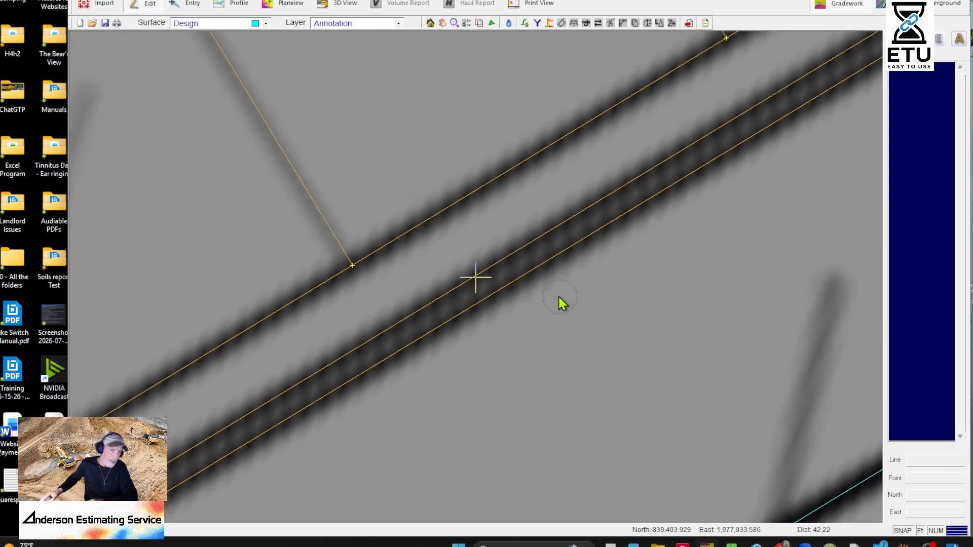
{"action": "scroll", "coordinate": [586, 321], "scroll_direction": "down", "scroll_amount": 3}
{"action": "scroll", "coordinate": [395, 369], "scroll_direction": "up", "scroll_amount": 3}
{"action": "middle_click_drag", "start_coordinate": [495, 308], "coordinate": [573, 336]}
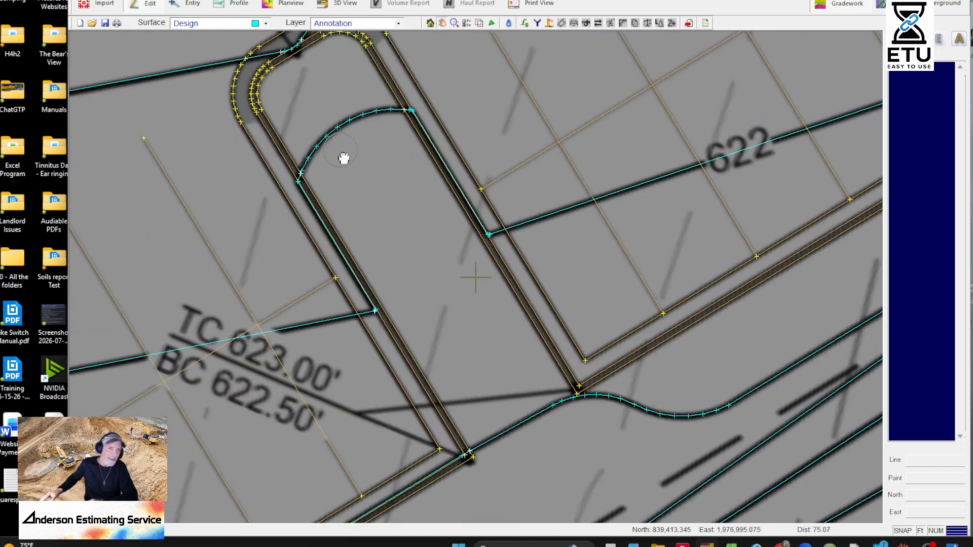
{"action": "middle_click_drag", "start_coordinate": [337, 157], "coordinate": [467, 240]}
{"action": "left_click", "coordinate": [463, 216]}
{"action": "key", "text": "Delete"}
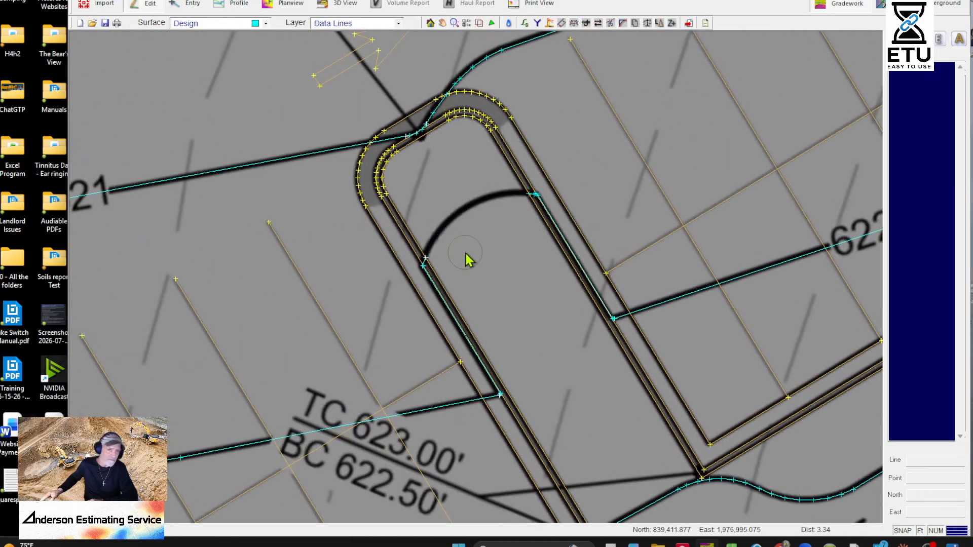
- Delete the two 622 contour pieces running along the curbs on both long sides of the island beside TC 623.00
{"action": "scroll", "coordinate": [538, 195], "scroll_direction": "up", "scroll_amount": 2}
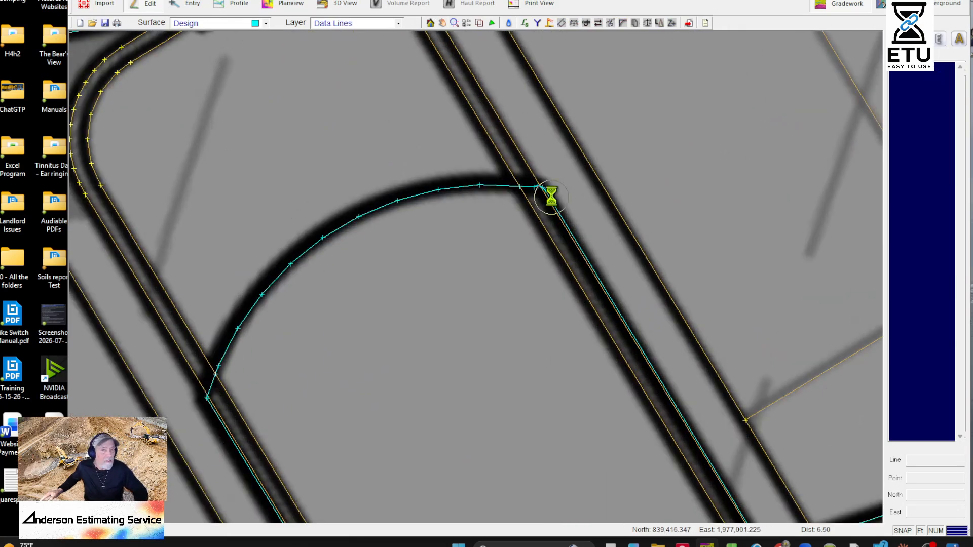
{"action": "left_click", "coordinate": [543, 194]}
{"action": "middle_click_drag", "start_coordinate": [608, 363], "coordinate": [350, 155]}
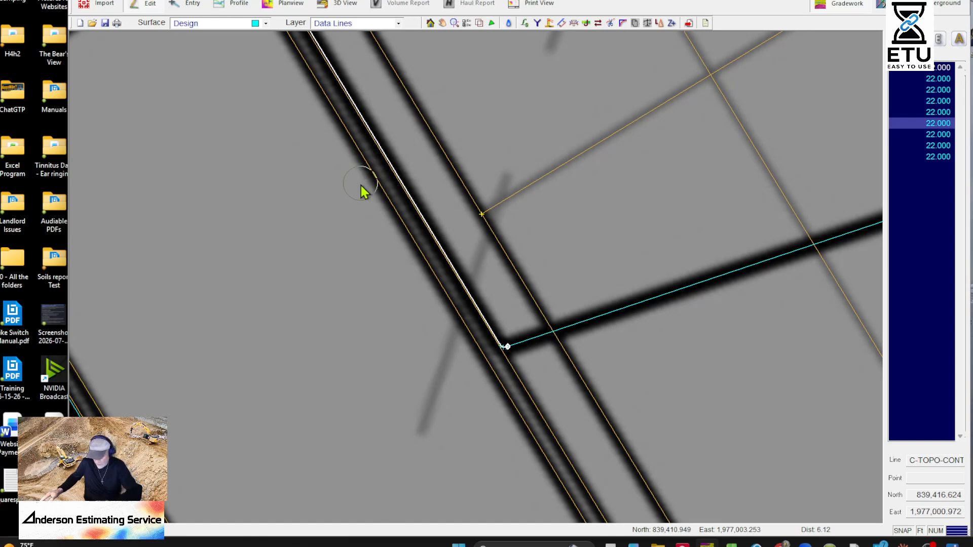
{"action": "key", "text": "Delete"}
{"action": "middle_click_drag", "start_coordinate": [152, 402], "coordinate": [438, 261]}
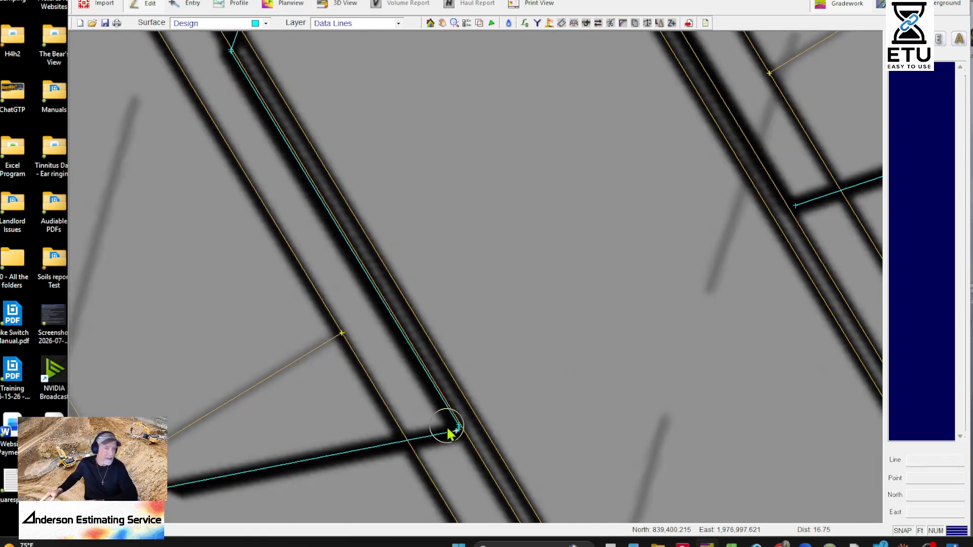
{"action": "left_click", "coordinate": [463, 427]}
{"action": "key", "text": "Delete"}
{"action": "middle_click_drag", "start_coordinate": [374, 103], "coordinate": [507, 280]}
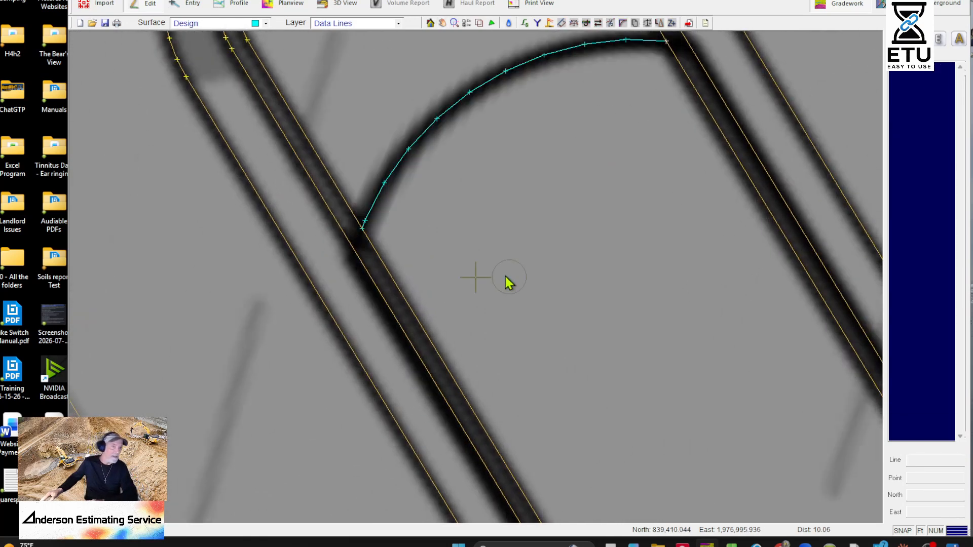
- Delete the 623 contour piece running along the parking curb from the island corner labelled TC 623.00 / BC 622.50
{"action": "scroll", "coordinate": [506, 281], "scroll_direction": "down", "scroll_amount": 1}
{"action": "middle_click_drag", "start_coordinate": [462, 451], "coordinate": [382, 240]}
{"action": "middle_click_drag", "start_coordinate": [399, 423], "coordinate": [467, 100]}
{"action": "middle_click_drag", "start_coordinate": [502, 293], "coordinate": [777, 240]}
{"action": "middle_click_drag", "start_coordinate": [822, 292], "coordinate": [421, 295]}
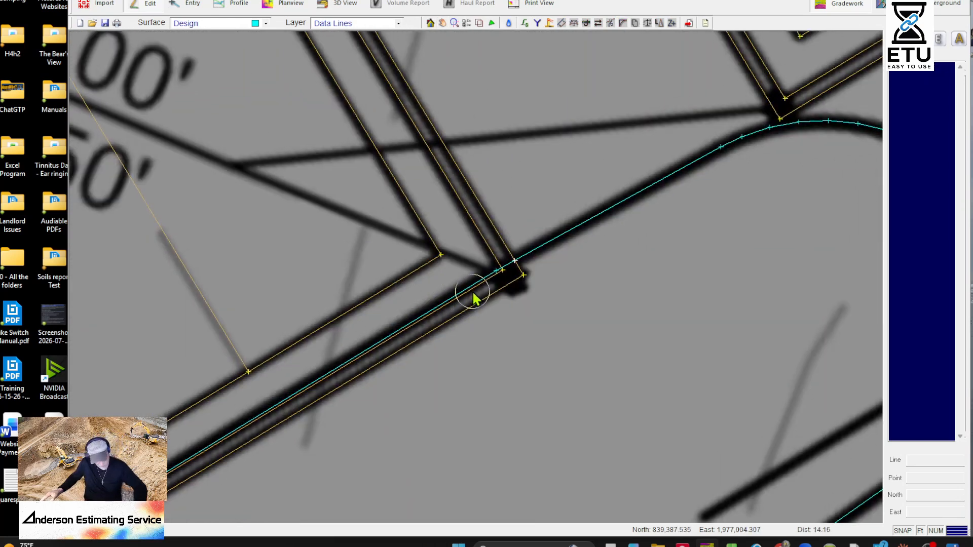
{"action": "left_click", "coordinate": [470, 287]}
{"action": "middle_click_drag", "start_coordinate": [444, 335], "coordinate": [697, 192]}
{"action": "middle_click_drag", "start_coordinate": [457, 337], "coordinate": [711, 195]}
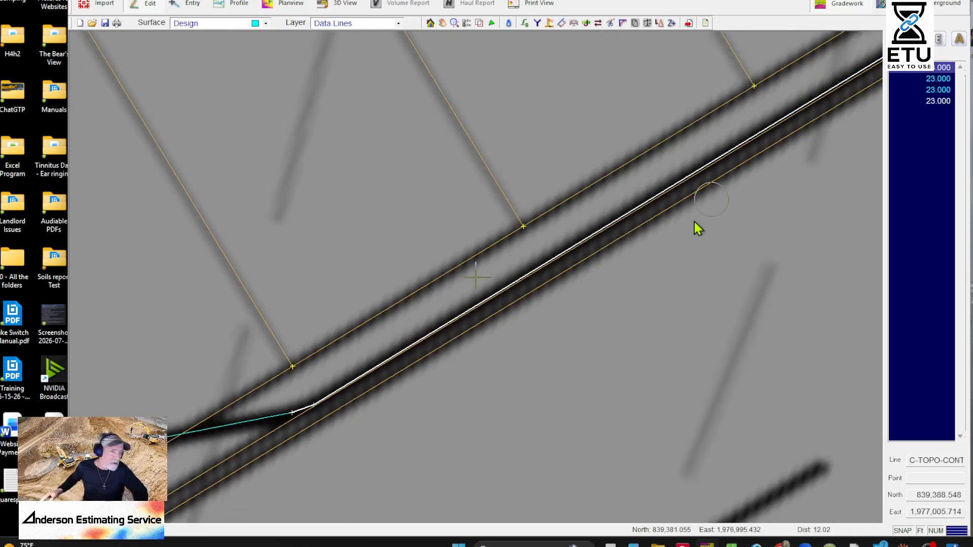
{"action": "middle_click_drag", "start_coordinate": [446, 391], "coordinate": [654, 196]}
{"action": "scroll", "coordinate": [653, 197], "scroll_direction": "down", "scroll_amount": 1}
{"action": "key", "text": "Delete"}
- Delete the 623 contour piece running along the straight curb of the next parking island beside BC 623.10
{"action": "middle_click_drag", "start_coordinate": [330, 329], "coordinate": [497, 178]}
{"action": "scroll", "coordinate": [497, 178], "scroll_direction": "down", "scroll_amount": 2}
{"action": "middle_click_drag", "start_coordinate": [165, 378], "coordinate": [628, 146]}
{"action": "middle_click_drag", "start_coordinate": [330, 351], "coordinate": [497, 456]}
{"action": "scroll", "coordinate": [504, 278], "scroll_direction": "up", "scroll_amount": 1}
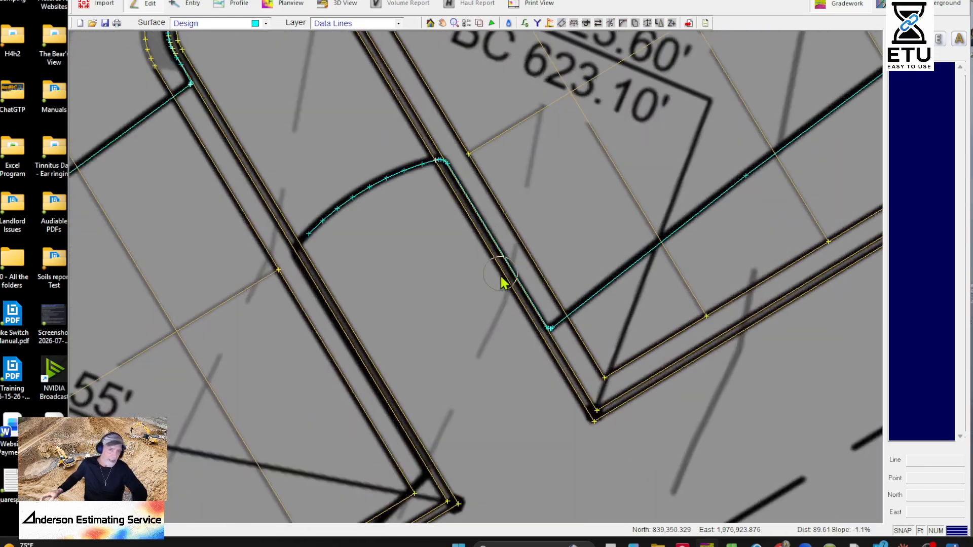
{"action": "scroll", "coordinate": [550, 293], "scroll_direction": "up", "scroll_amount": 2}
{"action": "left_click", "coordinate": [549, 296]}
{"action": "middle_click_drag", "start_coordinate": [488, 326], "coordinate": [521, 159]}
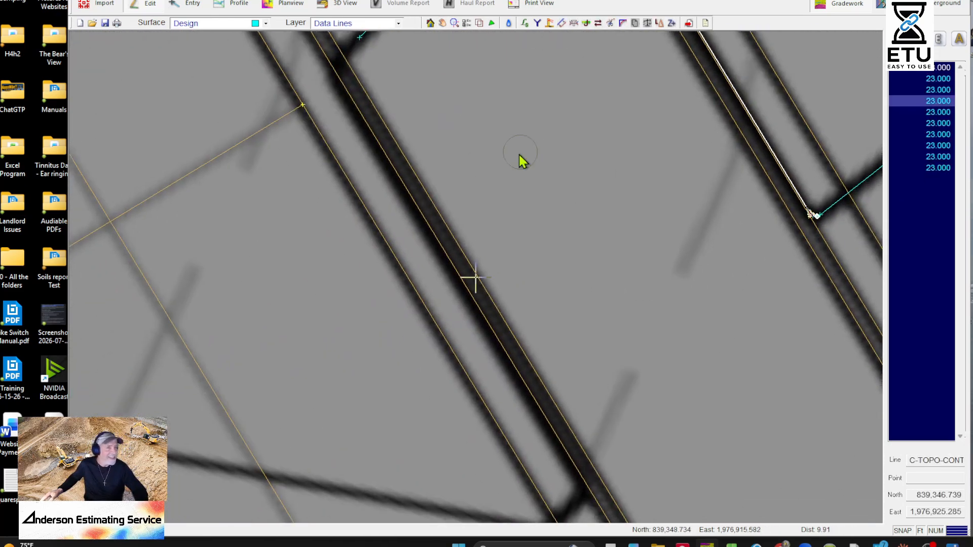
{"action": "middle_click_drag", "start_coordinate": [469, 321], "coordinate": [325, 211]}
{"action": "key", "text": "Delete"}
{"action": "scroll", "coordinate": [329, 243], "scroll_direction": "down", "scroll_amount": 3}
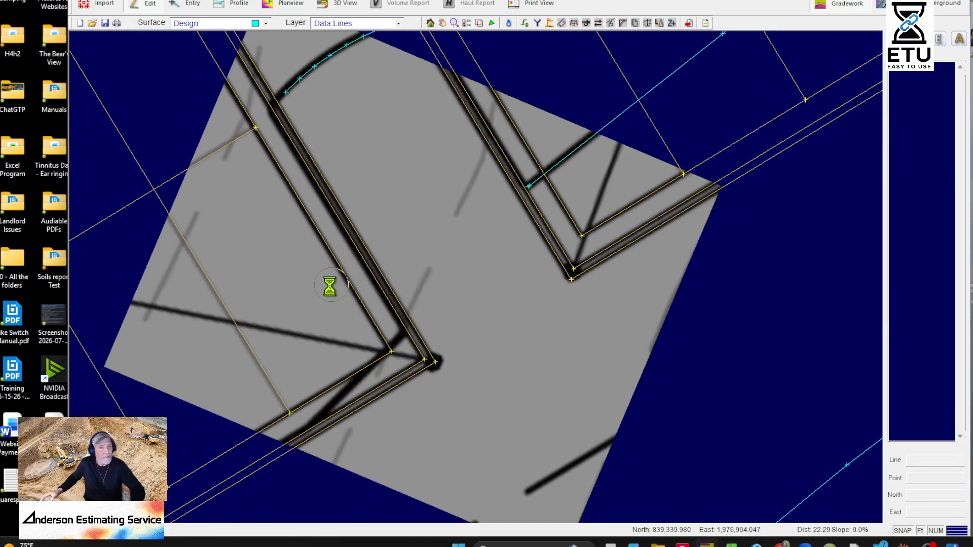
- Delete the 622 contour piece wrapping around the rounded end of the same parking island
{"action": "middle_click_drag", "start_coordinate": [511, 209], "coordinate": [293, 438]}
{"action": "scroll", "coordinate": [198, 403], "scroll_direction": "down", "scroll_amount": 3}
{"action": "scroll", "coordinate": [157, 304], "scroll_direction": "up", "scroll_amount": 3}
{"action": "scroll", "coordinate": [265, 256], "scroll_direction": "up", "scroll_amount": 1}
{"action": "left_click", "coordinate": [264, 251]}
{"action": "scroll", "coordinate": [244, 308], "scroll_direction": "down", "scroll_amount": 2}
{"action": "scroll", "coordinate": [366, 139], "scroll_direction": "up", "scroll_amount": 2}
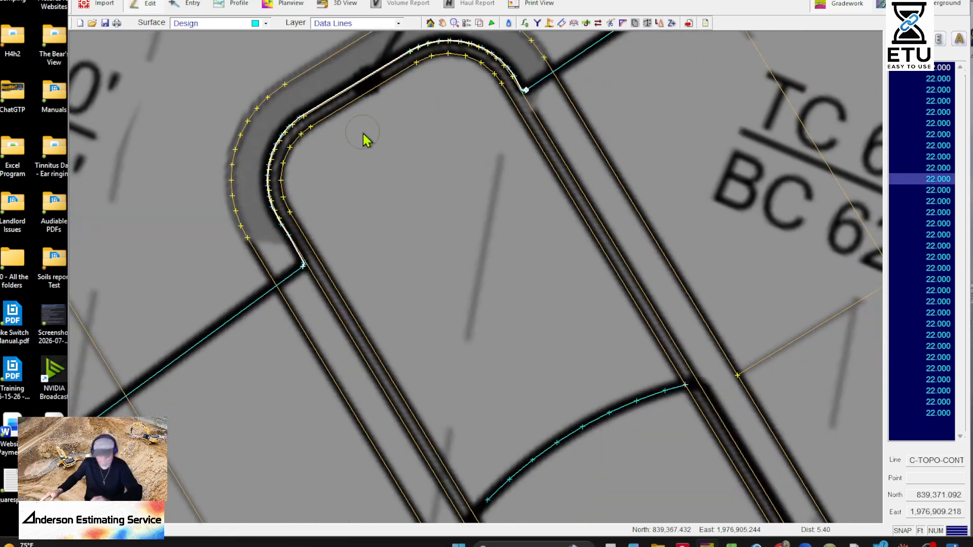
{"action": "key", "text": "Delete"}
- Select the curb line that runs past the TC 621.25 / BC 620.75 spot elevation
{"action": "middle_click_drag", "start_coordinate": [289, 320], "coordinate": [378, 251]}
{"action": "scroll", "coordinate": [378, 251], "scroll_direction": "down", "scroll_amount": 3}
{"action": "middle_click_drag", "start_coordinate": [395, 438], "coordinate": [514, 133]}
{"action": "middle_click_drag", "start_coordinate": [228, 402], "coordinate": [514, 220]}
{"action": "middle_click_drag", "start_coordinate": [268, 408], "coordinate": [582, 382]}
{"action": "middle_click_drag", "start_coordinate": [350, 411], "coordinate": [474, 116]}
{"action": "middle_click_drag", "start_coordinate": [290, 362], "coordinate": [635, 232]}
{"action": "middle_click_drag", "start_coordinate": [359, 345], "coordinate": [559, 153]}
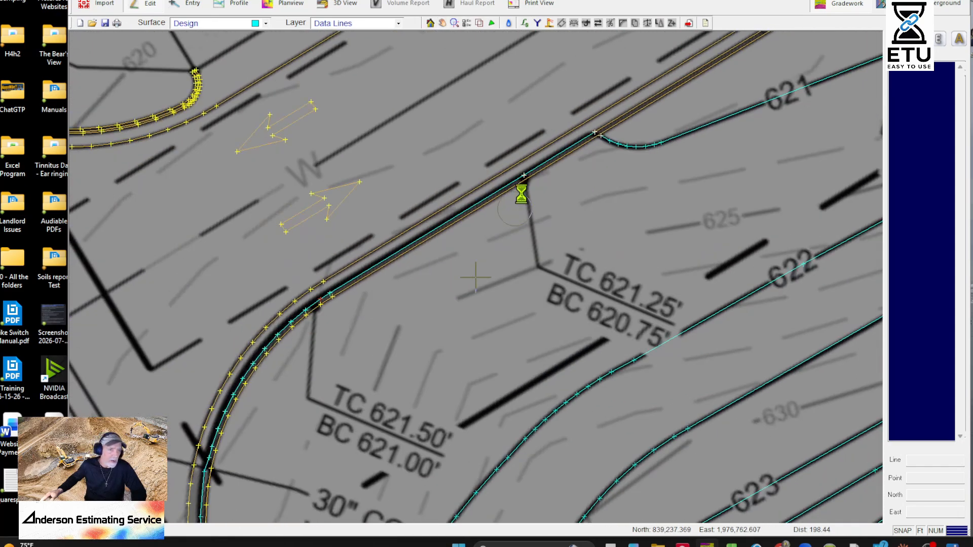
{"action": "scroll", "coordinate": [522, 173], "scroll_direction": "up", "scroll_amount": 3}
{"action": "left_click", "coordinate": [520, 183]}
{"action": "middle_click_drag", "start_coordinate": [338, 345], "coordinate": [483, 216]}
{"action": "scroll", "coordinate": [484, 215], "scroll_direction": "down", "scroll_amount": 1}
- Continue the selected curb line in entry mode with a point at elevation 20.000 where the 620 contour meets the curb
{"action": "middle_click_drag", "start_coordinate": [626, 125], "coordinate": [402, 353]}
{"action": "right_click", "coordinate": [402, 351]}
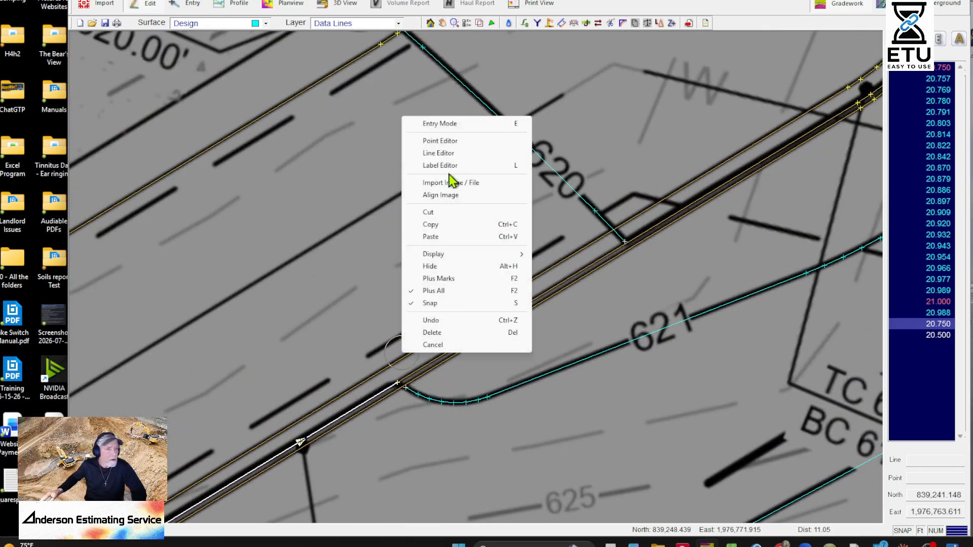
{"action": "left_click", "coordinate": [440, 123]}
{"action": "right_click", "coordinate": [442, 164]}
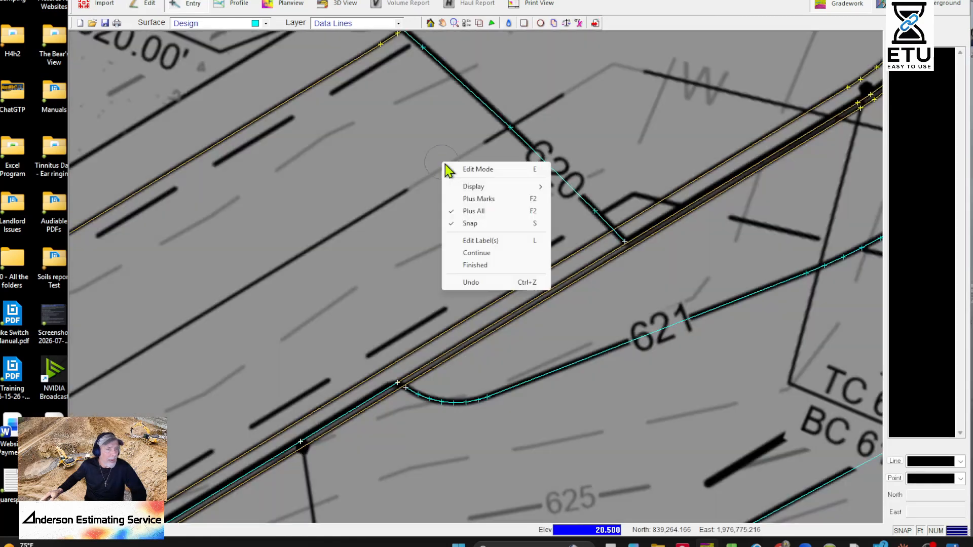
{"action": "left_click", "coordinate": [474, 265]}
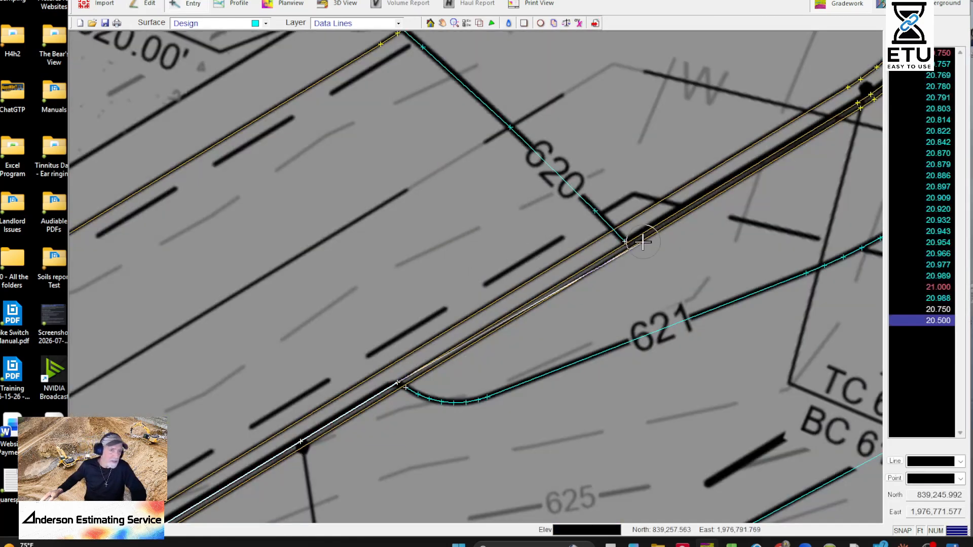
{"action": "middle_click_drag", "start_coordinate": [727, 219], "coordinate": [219, 410]}
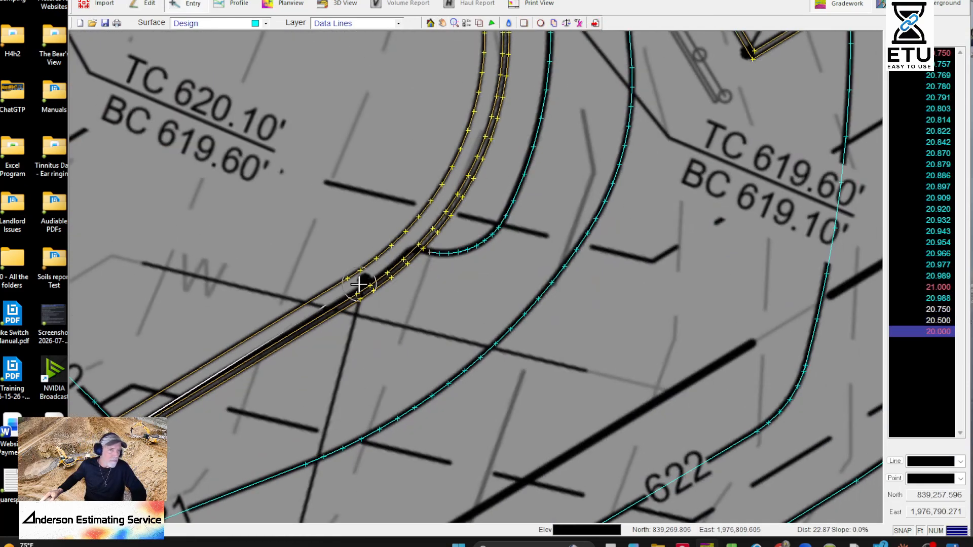
{"action": "left_click", "coordinate": [361, 283]}
{"action": "middle_click_drag", "start_coordinate": [485, 154], "coordinate": [472, 440]}
{"action": "middle_click_drag", "start_coordinate": [467, 206], "coordinate": [501, 72]}
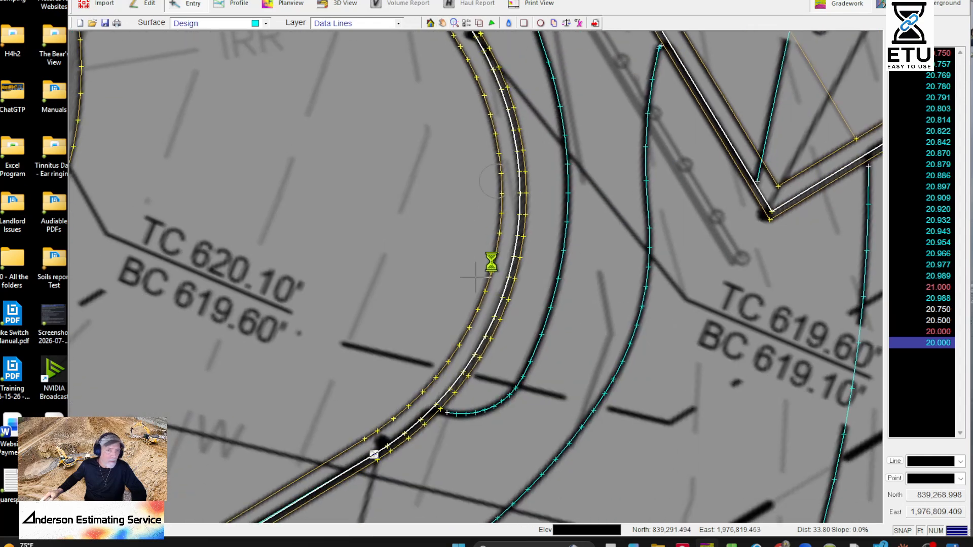
{"action": "left_click", "coordinate": [449, 392]}
{"action": "middle_click_drag", "start_coordinate": [436, 398], "coordinate": [449, 174]}
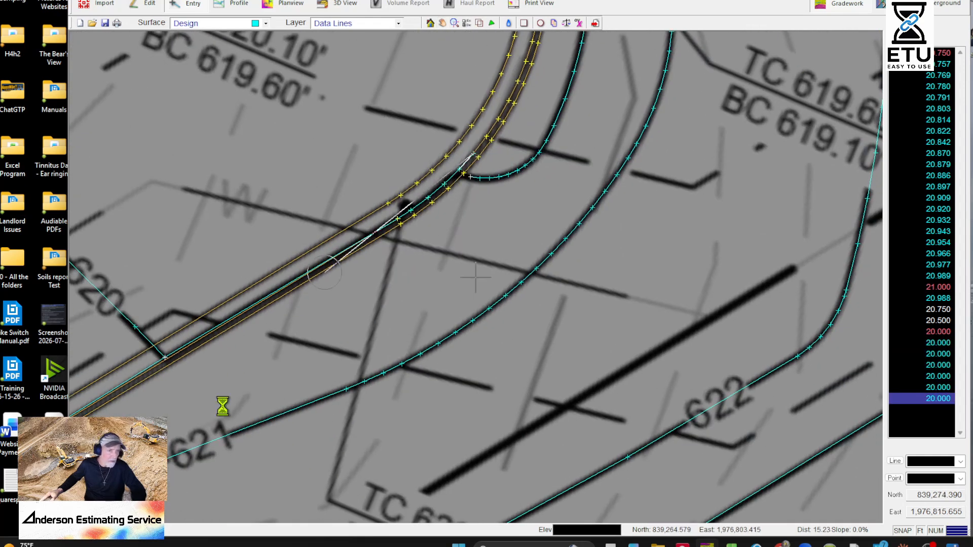
{"action": "middle_click_drag", "start_coordinate": [221, 402], "coordinate": [476, 355]}
{"action": "scroll", "coordinate": [469, 350], "scroll_direction": "down", "scroll_amount": 2}
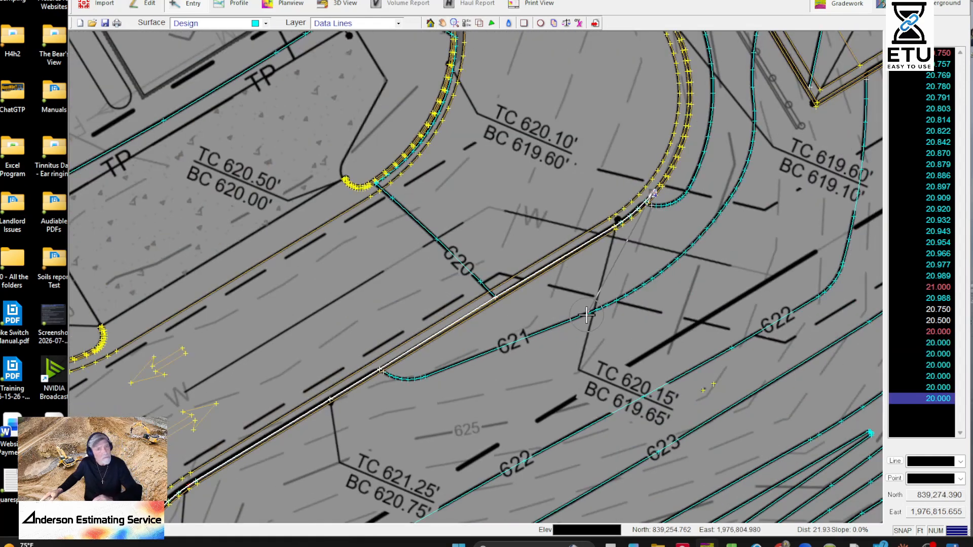
{"action": "key", "text": "BackSpace"}
{"action": "key", "text": "BackSpace"}
{"action": "key", "text": "BackSpace"}
{"action": "key", "text": "BackSpace"}
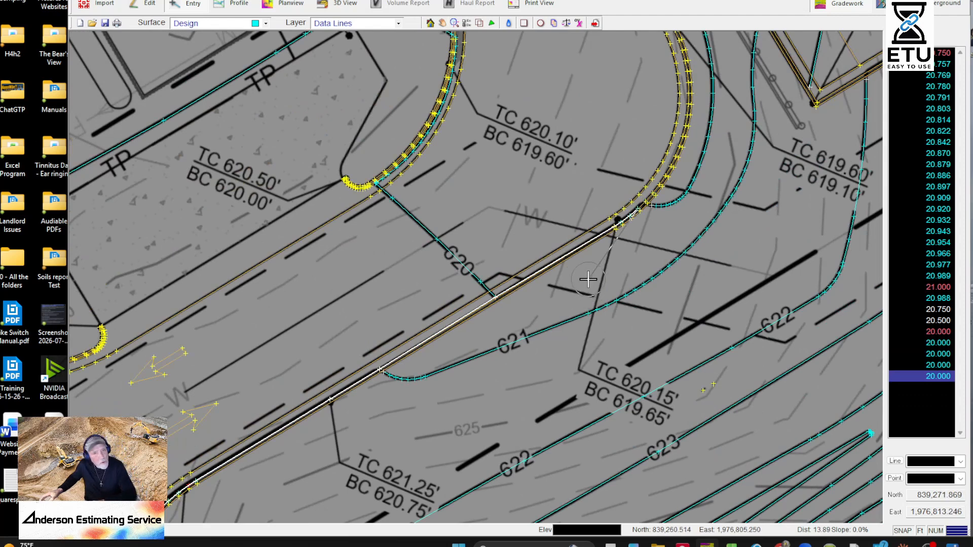
{"action": "key", "text": "BackSpace"}
{"action": "key", "text": "BackSpace"}
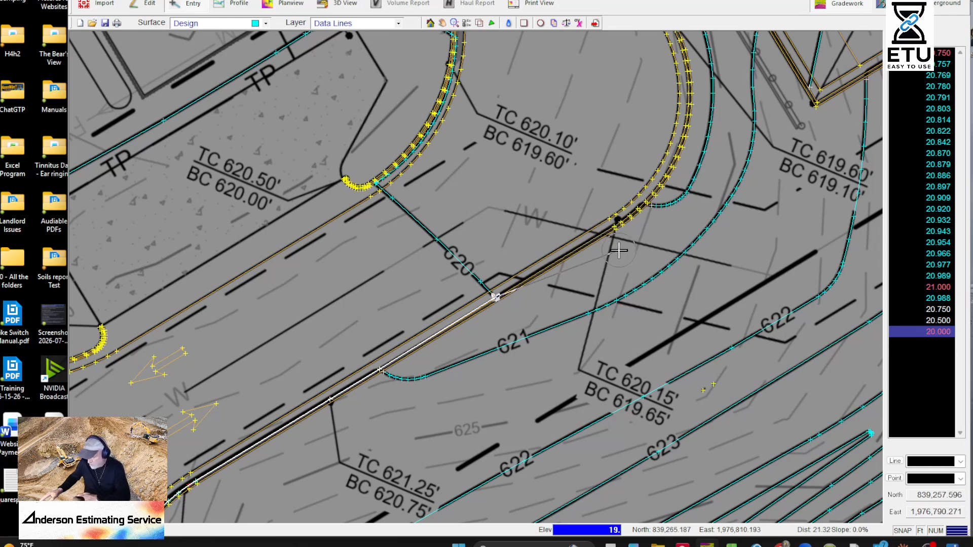
- Add a curb point at elevation 19.65 at the BC 619.65 spot and trace the adjoining curb curve toward the BC 619.10 spot
{"action": "scroll", "coordinate": [621, 246], "scroll_direction": "up", "scroll_amount": 3}
{"action": "left_click", "coordinate": [622, 218]}
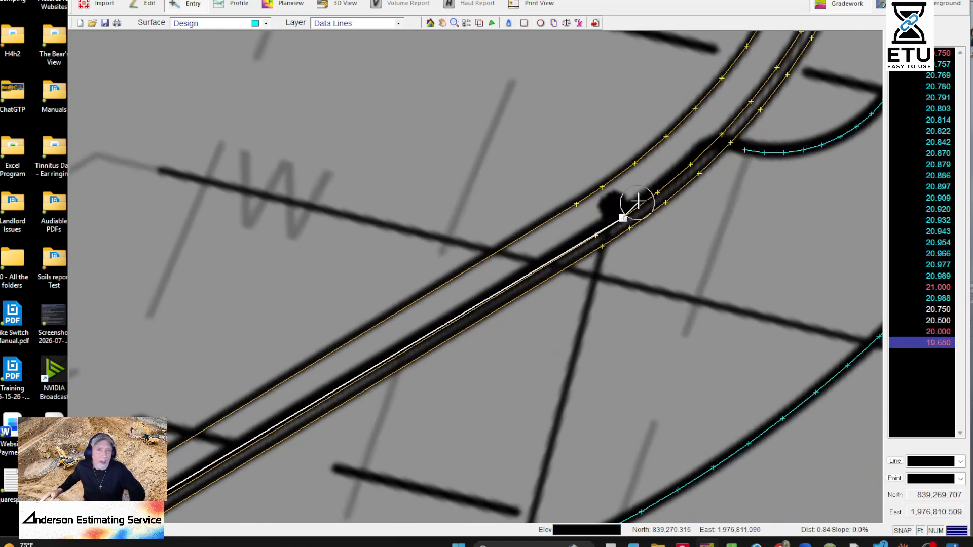
{"action": "left_click", "coordinate": [655, 191]}
{"action": "middle_click_drag", "start_coordinate": [722, 142], "coordinate": [613, 495]}
{"action": "middle_click_drag", "start_coordinate": [706, 231], "coordinate": [477, 406]}
{"action": "scroll", "coordinate": [476, 402], "scroll_direction": "down", "scroll_amount": 1}
{"action": "middle_click_drag", "start_coordinate": [495, 76], "coordinate": [580, 354]}
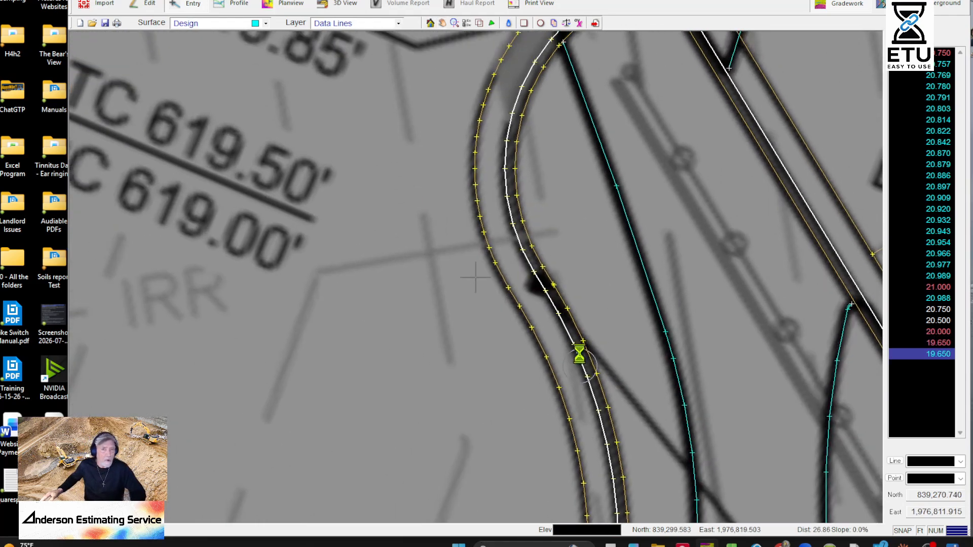
{"action": "left_click", "coordinate": [558, 310]}
- Add a curb point at elevation 19.1 at the BC 619.10 spot elevation
{"action": "middle_click_drag", "start_coordinate": [564, 308], "coordinate": [471, 269]}
{"action": "scroll", "coordinate": [469, 258], "scroll_direction": "down", "scroll_amount": 1}
{"action": "middle_click_drag", "start_coordinate": [541, 344], "coordinate": [418, 170]}
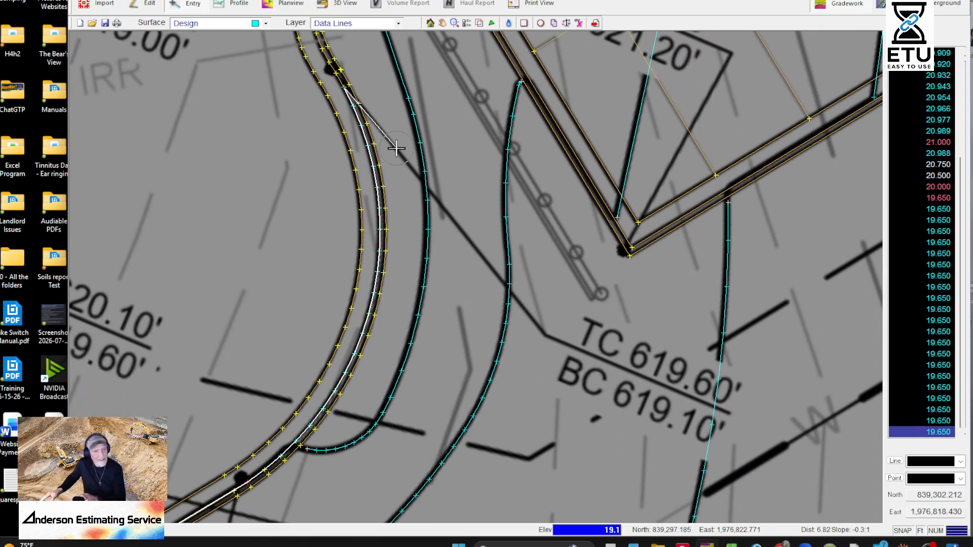
{"action": "scroll", "coordinate": [358, 124], "scroll_direction": "down", "scroll_amount": 2}
{"action": "scroll", "coordinate": [370, 191], "scroll_direction": "up", "scroll_amount": 2}
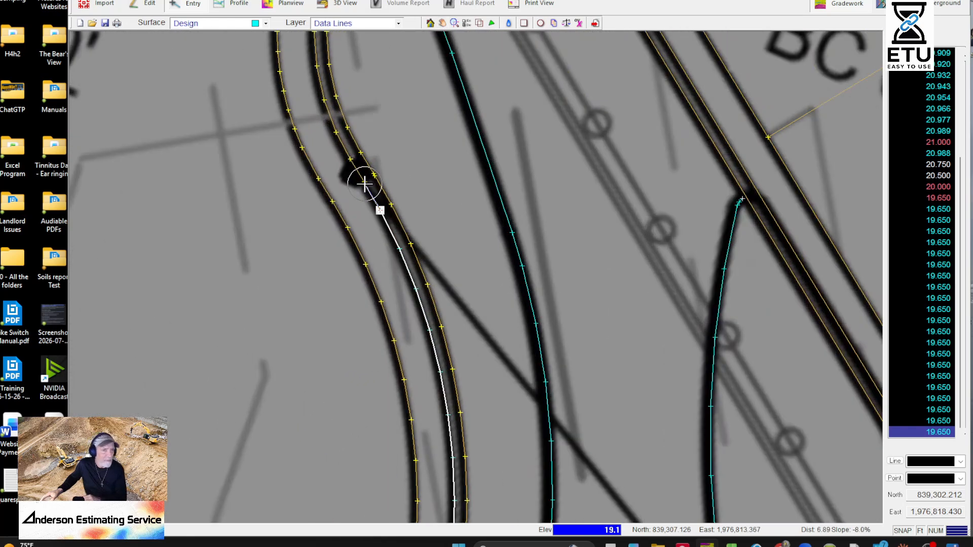
{"action": "left_click", "coordinate": [349, 162]}
{"action": "scroll", "coordinate": [430, 362], "scroll_direction": "up", "scroll_amount": 1}
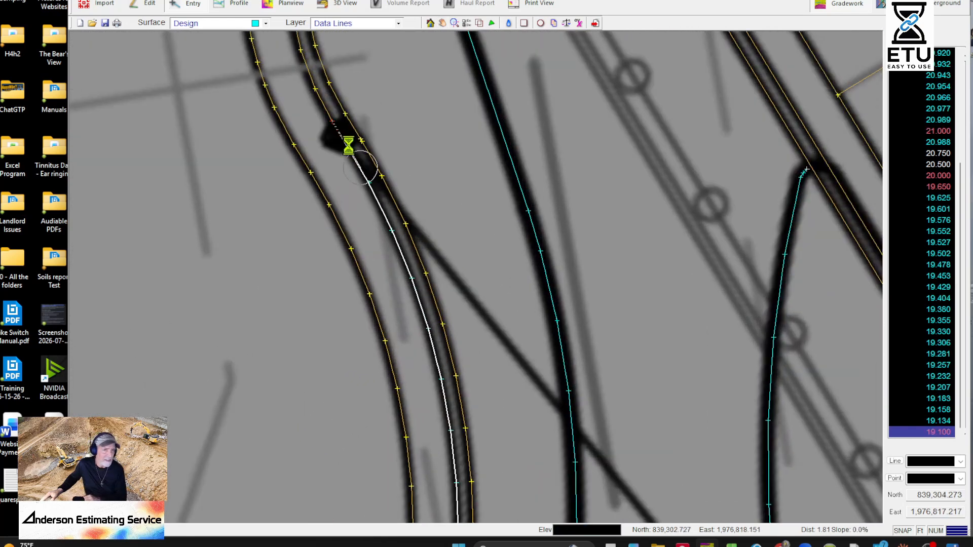
- Trace the next curb curve from the BC 619.10 spot to just before the BC 619.85 spot
{"action": "middle_click_drag", "start_coordinate": [346, 144], "coordinate": [530, 406]}
{"action": "left_click", "coordinate": [484, 341]}
{"action": "middle_click_drag", "start_coordinate": [476, 48], "coordinate": [501, 330]}
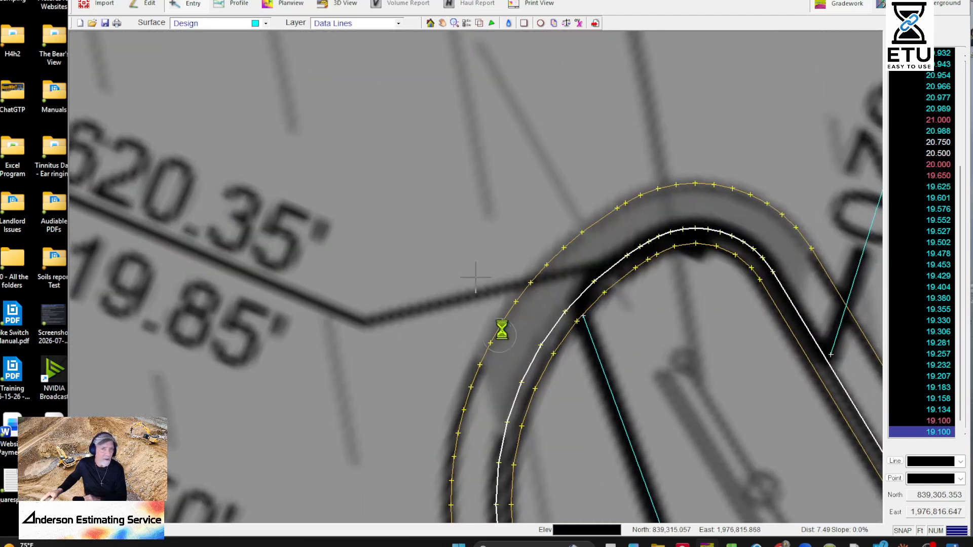
{"action": "scroll", "coordinate": [507, 322], "scroll_direction": "down", "scroll_amount": 1}
{"action": "left_click", "coordinate": [586, 274]}
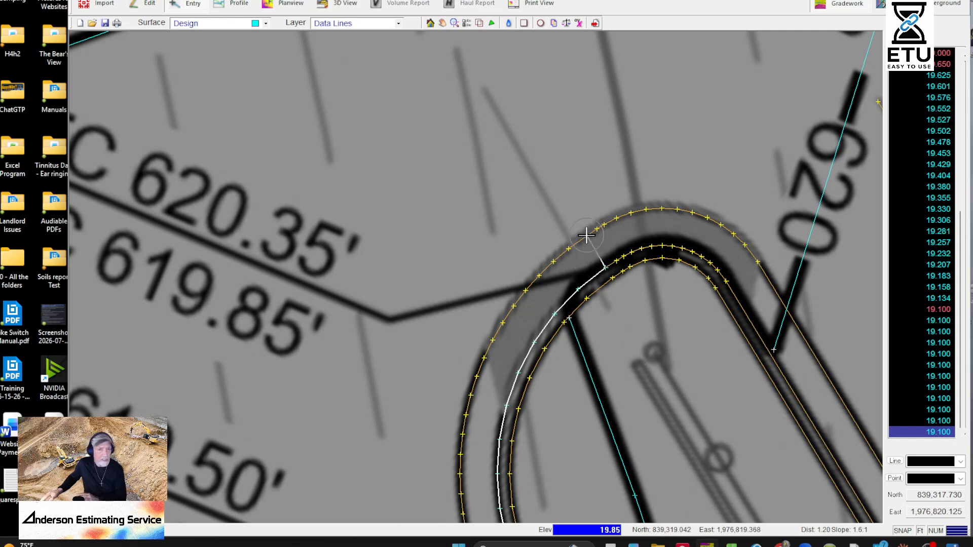
- Add a curb point at elevation 19.85 at the BC 619.85 spot and trace the curb around the island's rounded end
{"action": "left_click", "coordinate": [618, 259]}
{"action": "left_click", "coordinate": [625, 253]}
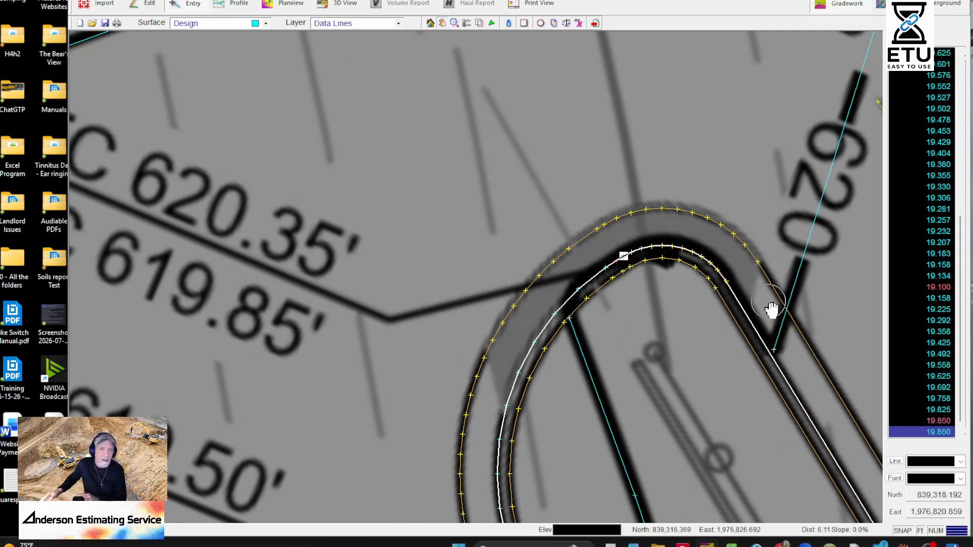
{"action": "middle_click_drag", "start_coordinate": [772, 310], "coordinate": [568, 151]}
{"action": "left_click", "coordinate": [525, 126]}
{"action": "middle_click_drag", "start_coordinate": [593, 199], "coordinate": [403, 276]}
{"action": "left_click", "coordinate": [407, 261]}
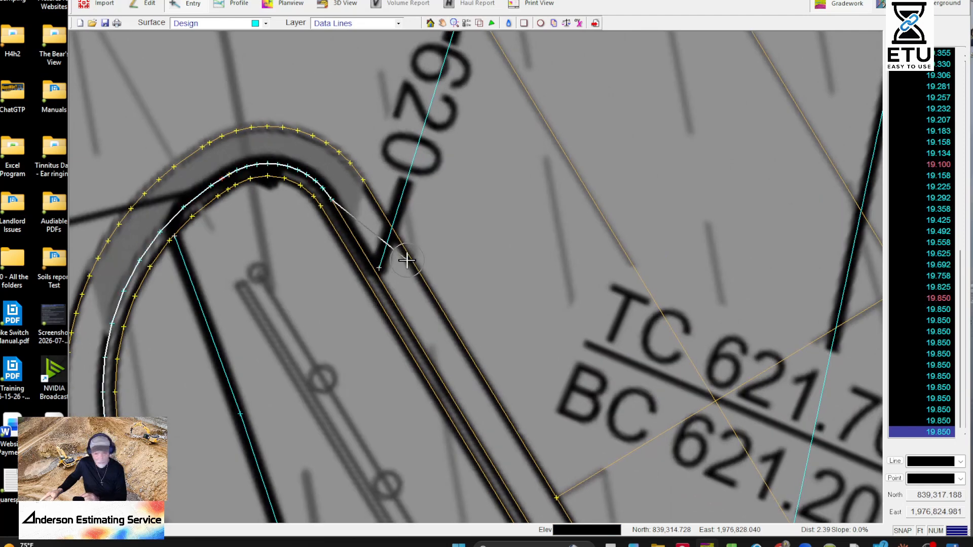
- Add curb points at elevation 20 where the 620 contour meets the curb and at 21.2 on the BC 621.20 corner
{"action": "scroll", "coordinate": [397, 273], "scroll_direction": "up", "scroll_amount": 3}
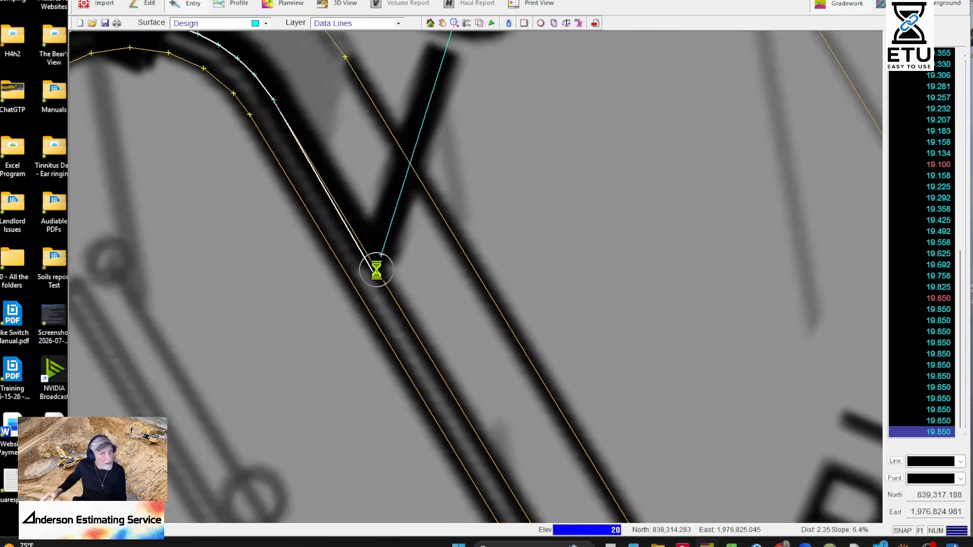
{"action": "left_click", "coordinate": [366, 274]}
{"action": "middle_click_drag", "start_coordinate": [435, 308], "coordinate": [326, 126]}
{"action": "scroll", "coordinate": [397, 263], "scroll_direction": "down", "scroll_amount": 4}
{"action": "middle_click_drag", "start_coordinate": [536, 430], "coordinate": [504, 294]}
{"action": "scroll", "coordinate": [504, 295], "scroll_direction": "down", "scroll_amount": 3}
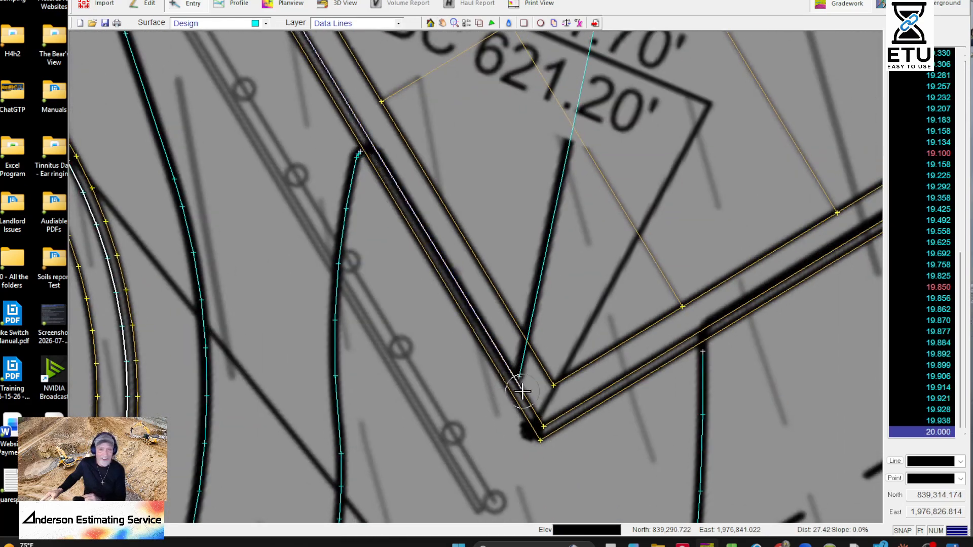
{"action": "scroll", "coordinate": [517, 388], "scroll_direction": "up", "scroll_amount": 2}
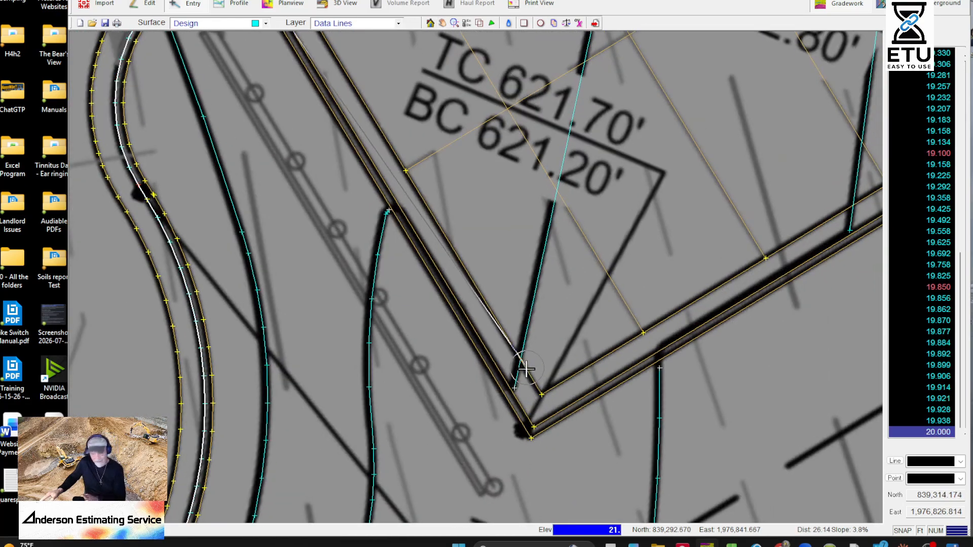
{"action": "left_click", "coordinate": [532, 426]}
- Add a curb point at elevation 22.8 at the BC 622.80 spot on the straight curb along the parking stalls
{"action": "middle_click_drag", "start_coordinate": [530, 424], "coordinate": [749, 364]}
{"action": "mouse_move", "coordinate": [634, 191]}
{"action": "middle_mouse_down"}
{"action": "mouse_move", "coordinate": [628, 476]}
{"action": "mouse_move", "coordinate": [622, 105]}
{"action": "middle_mouse_up"}
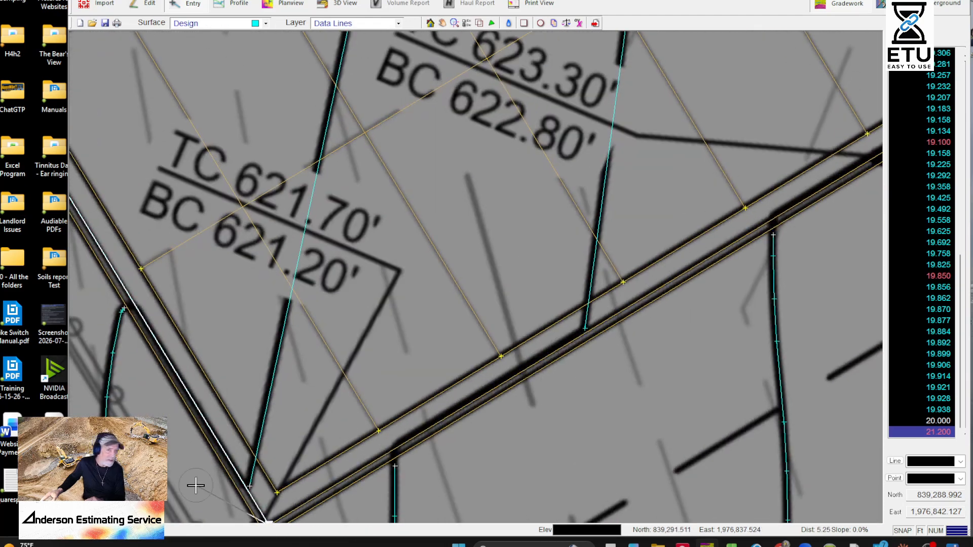
{"action": "mouse_move", "coordinate": [849, 85]}
{"action": "middle_mouse_down"}
{"action": "mouse_move", "coordinate": [473, 275]}
{"action": "mouse_move", "coordinate": [659, 258]}
{"action": "middle_mouse_up"}
{"action": "scroll", "coordinate": [659, 259], "scroll_direction": "down", "scroll_amount": 2}
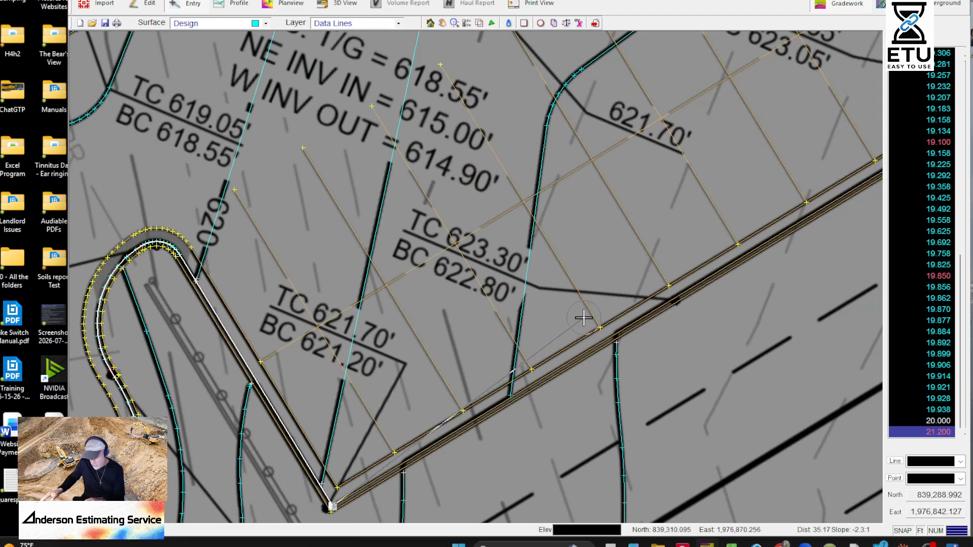
{"action": "left_click", "coordinate": [672, 299]}
- Continue the curb line to the BC 623.05 corner with a point at elevation 23.05
{"action": "middle_click_drag", "start_coordinate": [672, 298], "coordinate": [509, 406]}
{"action": "middle_click_drag", "start_coordinate": [749, 298], "coordinate": [507, 424]}
{"action": "middle_click_drag", "start_coordinate": [355, 478], "coordinate": [709, 254]}
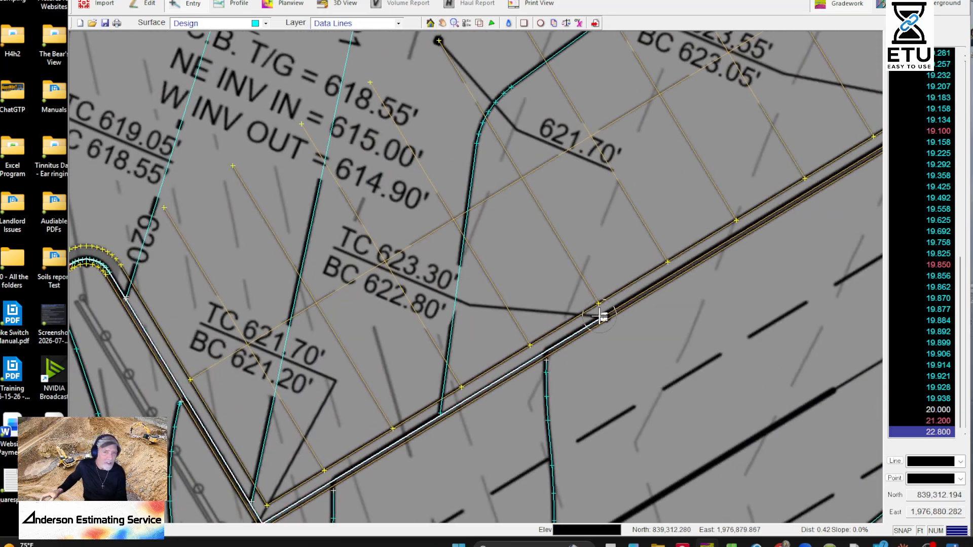
{"action": "scroll", "coordinate": [602, 315], "scroll_direction": "up", "scroll_amount": 3}
{"action": "middle_click_drag", "start_coordinate": [745, 227], "coordinate": [302, 436]}
{"action": "scroll", "coordinate": [504, 315], "scroll_direction": "down", "scroll_amount": 3}
{"action": "middle_click_drag", "start_coordinate": [721, 204], "coordinate": [546, 348]}
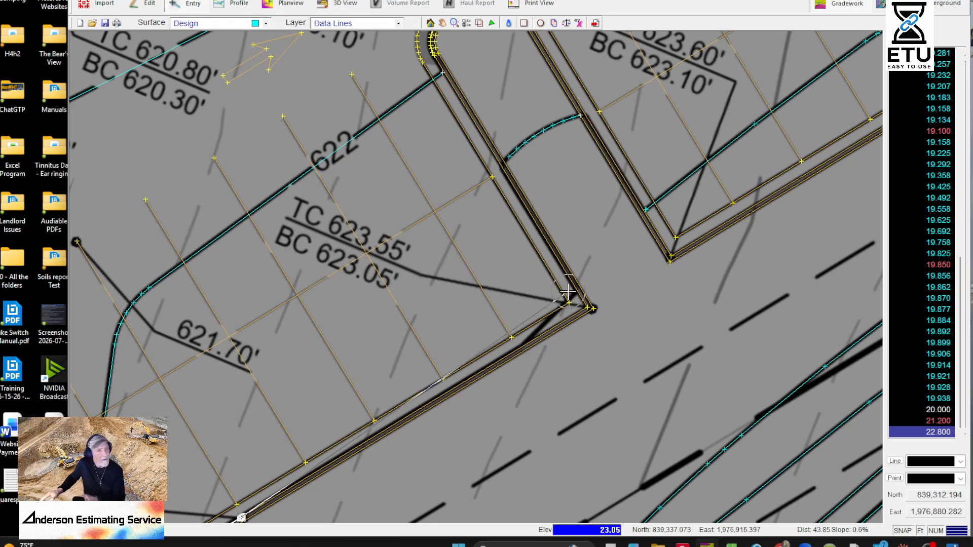
{"action": "left_click", "coordinate": [567, 293]}
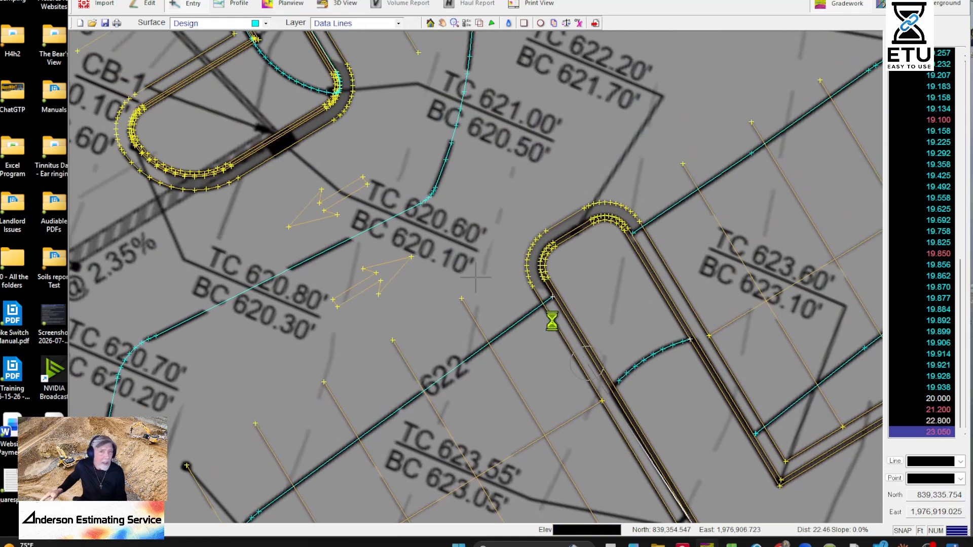
- Add a curb point at elevation 22 where the 622 contour meets the island curb and trace the island's first rounded corner
{"action": "scroll", "coordinate": [551, 320], "scroll_direction": "up", "scroll_amount": 1}
{"action": "left_click", "coordinate": [552, 289]}
{"action": "middle_click_drag", "start_coordinate": [516, 262], "coordinate": [607, 408]}
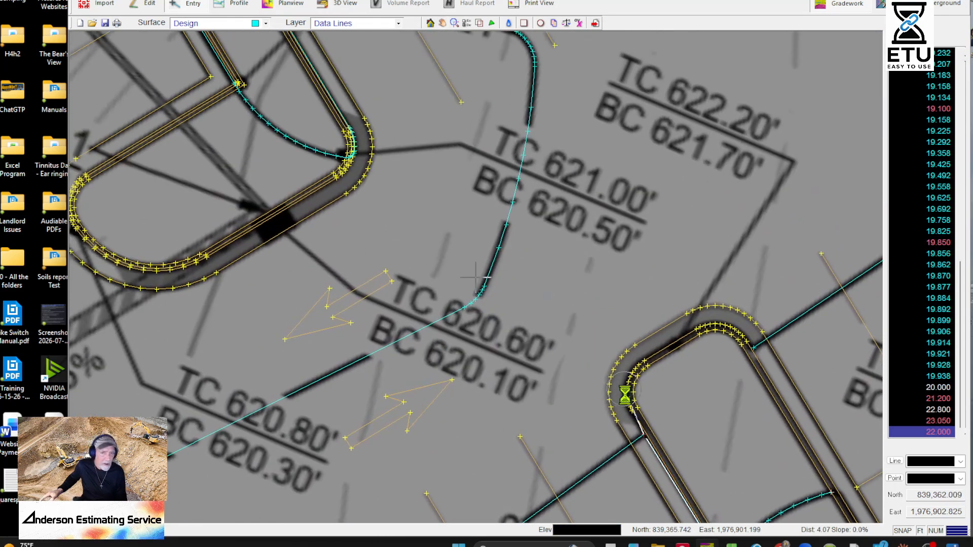
{"action": "scroll", "coordinate": [624, 396], "scroll_direction": "up", "scroll_amount": 1}
{"action": "left_click", "coordinate": [629, 408]}
{"action": "left_click", "coordinate": [654, 346]}
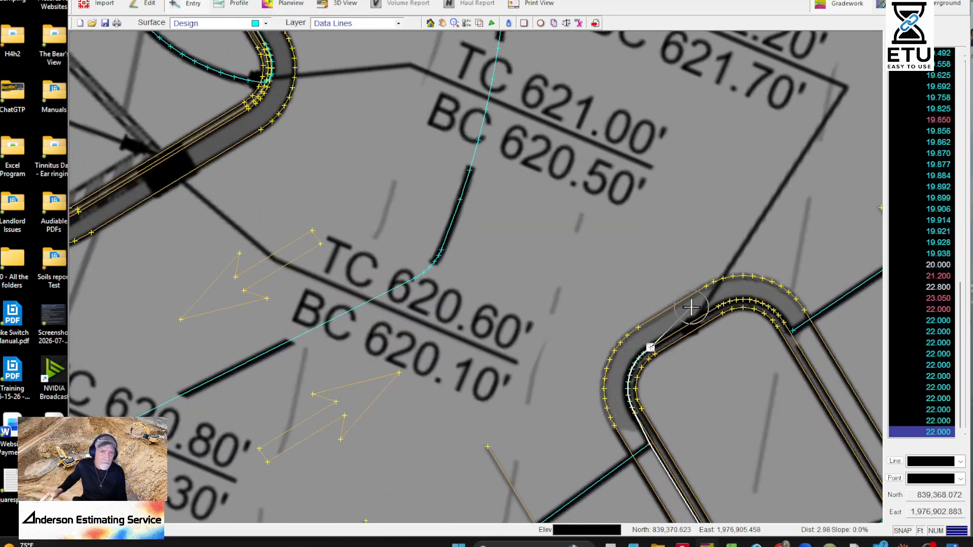
- Add a curb point at elevation 21.7 at the BC 621.70 spot and trace the curb around the island's second rounded corner
{"action": "middle_click_drag", "start_coordinate": [690, 307], "coordinate": [472, 416]}
{"action": "type", "text": "21.7"}
{"action": "left_click", "coordinate": [511, 413]}
{"action": "middle_click_drag", "start_coordinate": [598, 425], "coordinate": [496, 404]}
{"action": "left_click", "coordinate": [502, 301]}
- Continue the curb line down the island's far side to the BC 623.10 corner with a point at elevation 23.1
{"action": "scroll", "coordinate": [330, 428], "scroll_direction": "down", "scroll_amount": 4}
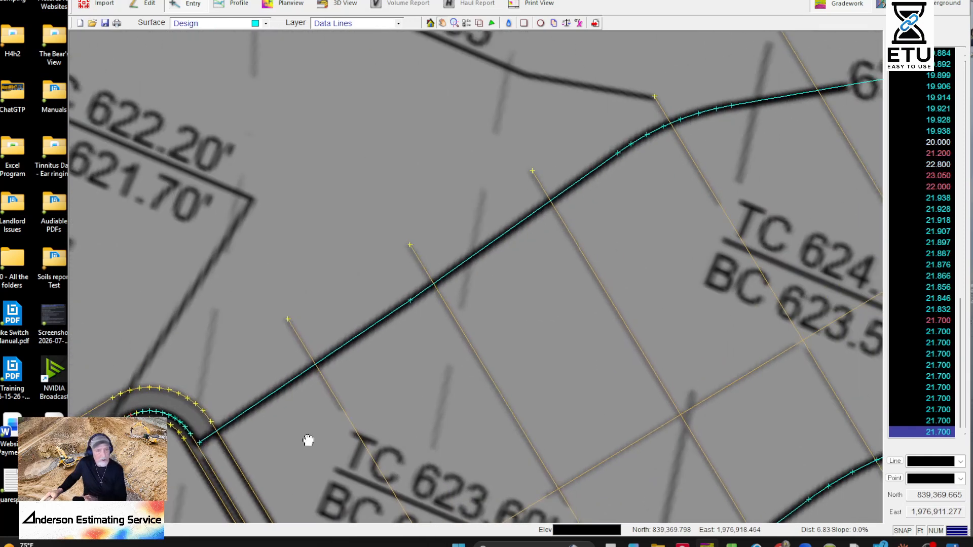
{"action": "scroll", "coordinate": [311, 428], "scroll_direction": "up", "scroll_amount": 5}
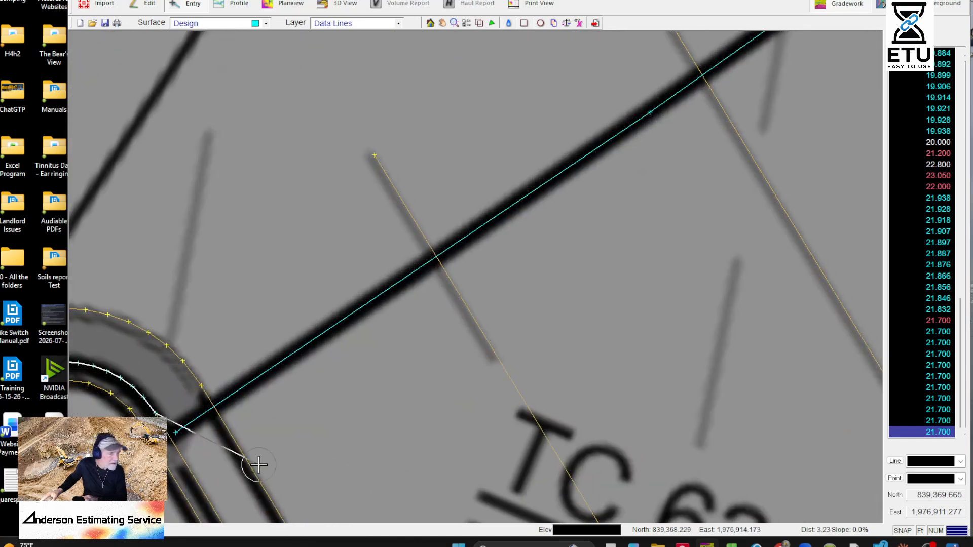
{"action": "middle_click_drag", "start_coordinate": [297, 472], "coordinate": [322, 203]}
{"action": "scroll", "coordinate": [321, 203], "scroll_direction": "down", "scroll_amount": 5}
{"action": "middle_click_drag", "start_coordinate": [415, 373], "coordinate": [381, 224]}
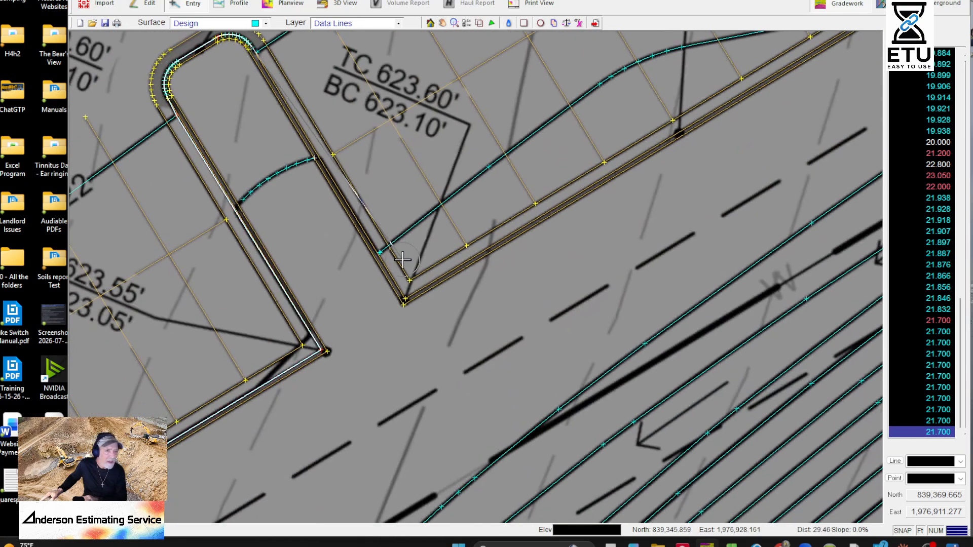
{"action": "type", "text": "23.1"}
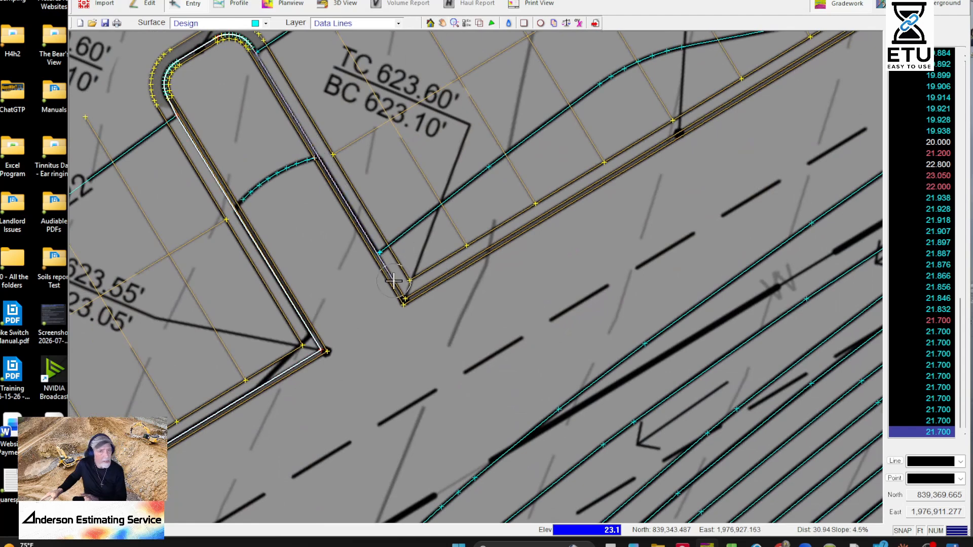
{"action": "left_click", "coordinate": [408, 290]}
{"action": "middle_click_drag", "start_coordinate": [562, 196], "coordinate": [388, 422]}
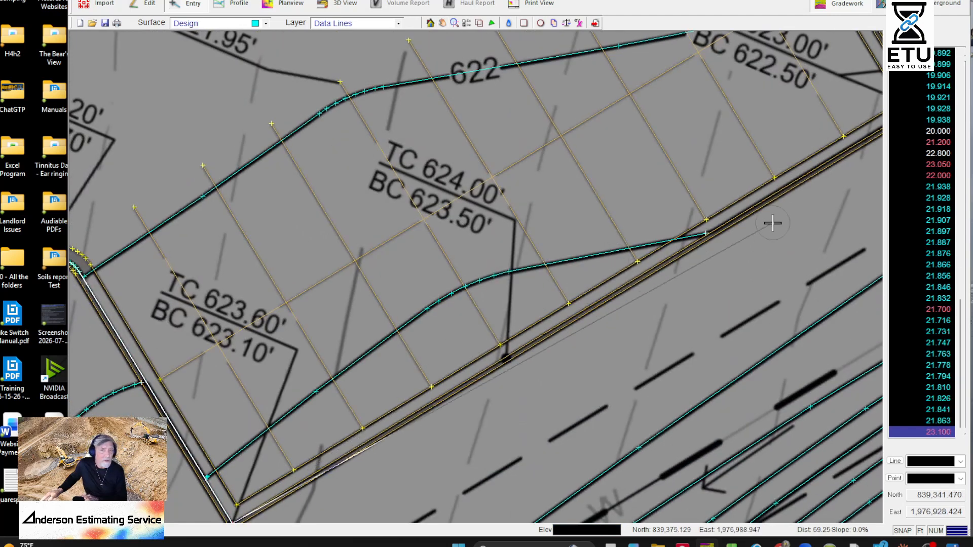
{"action": "left_click", "coordinate": [707, 220]}
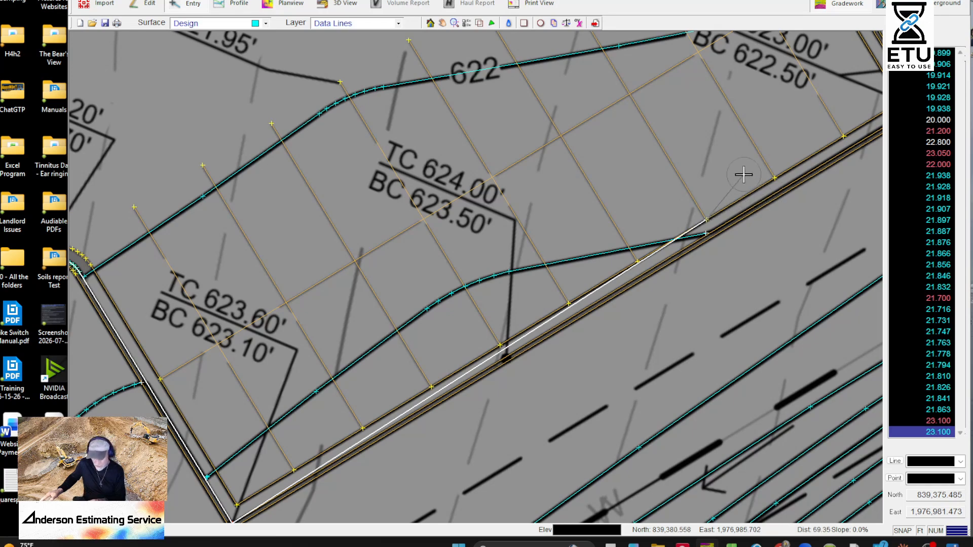
{"action": "key", "text": "BackSpace"}
- Add a curb point at elevation 23.5 at the BC 623.50 spot on the straight curb
{"action": "scroll", "coordinate": [719, 217], "scroll_direction": "up", "scroll_amount": 2}
{"action": "middle_click_drag", "start_coordinate": [686, 261], "coordinate": [820, 182]}
{"action": "scroll", "coordinate": [768, 160], "scroll_direction": "down", "scroll_amount": 2}
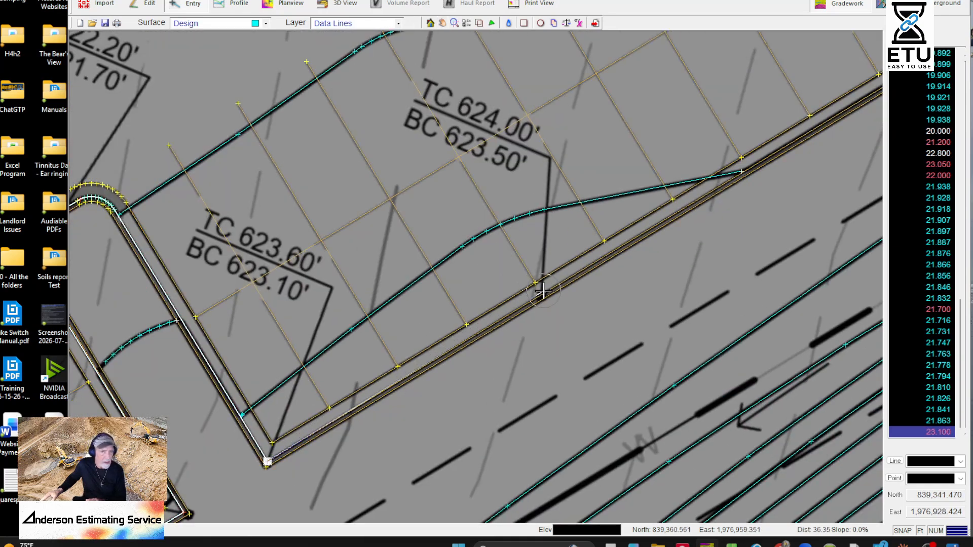
{"action": "left_click", "coordinate": [543, 289]}
{"action": "scroll", "coordinate": [543, 289], "scroll_direction": "up", "scroll_amount": 3}
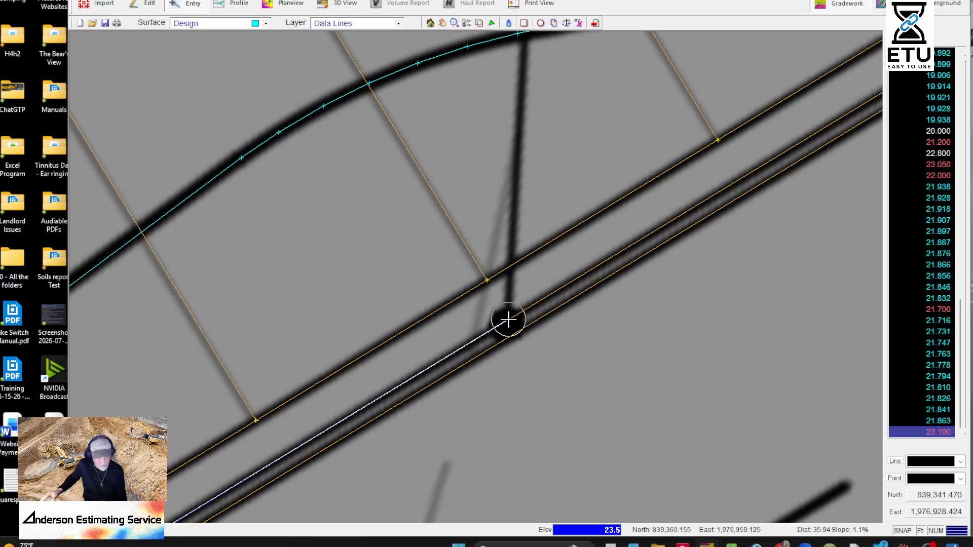
{"action": "key", "text": "Return"}
- Add a curb point at elevation 23 where the contour meets the straight curb between the BC 623.50 and BC 622.50 spots
{"action": "scroll", "coordinate": [502, 332], "scroll_direction": "down", "scroll_amount": 3}
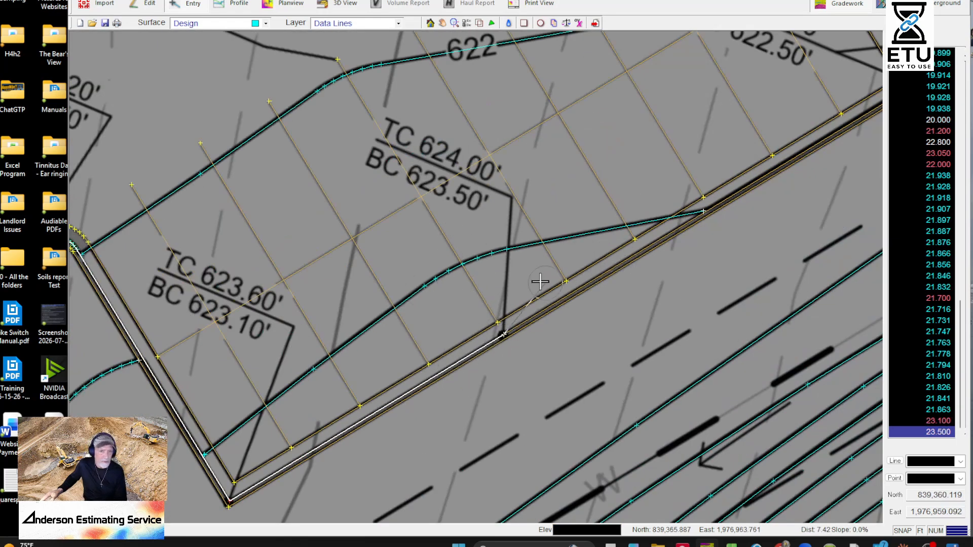
{"action": "middle_click_drag", "start_coordinate": [596, 329], "coordinate": [439, 391]}
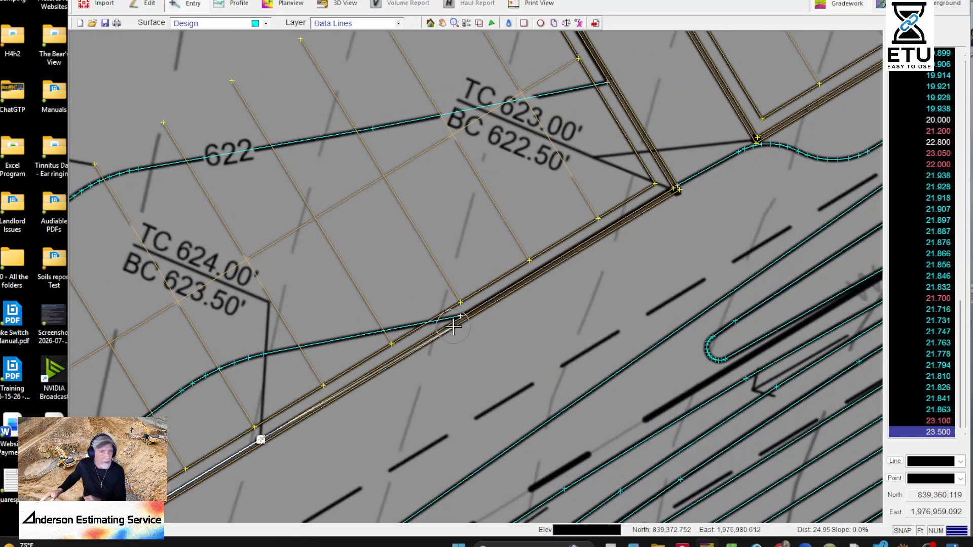
{"action": "middle_click_drag", "start_coordinate": [456, 315], "coordinate": [420, 355]}
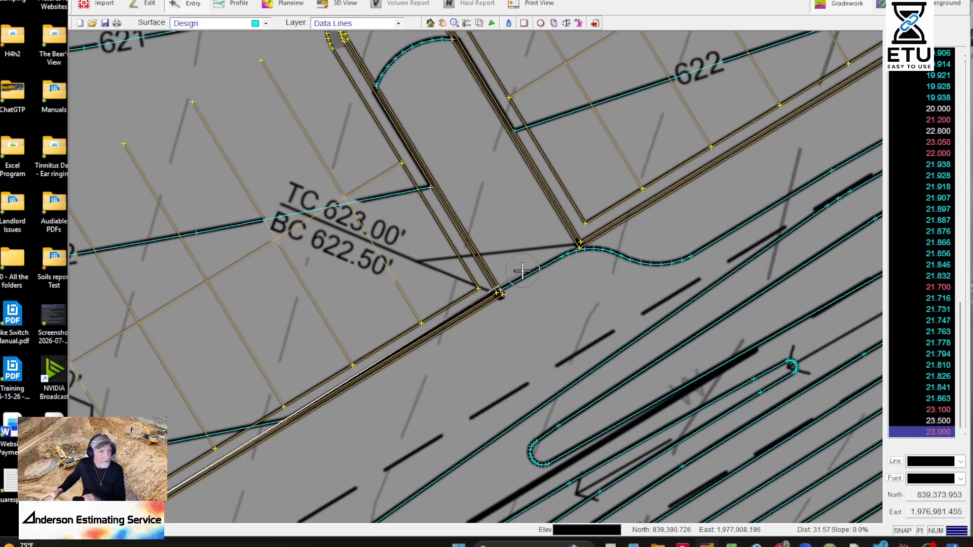
- Add a curb point at elevation 22.5 at the BC 622.50 corner where the straight curb meets the next island
{"action": "type", "text": "22.5"}
{"action": "scroll", "coordinate": [521, 267], "scroll_direction": "up", "scroll_amount": 3}
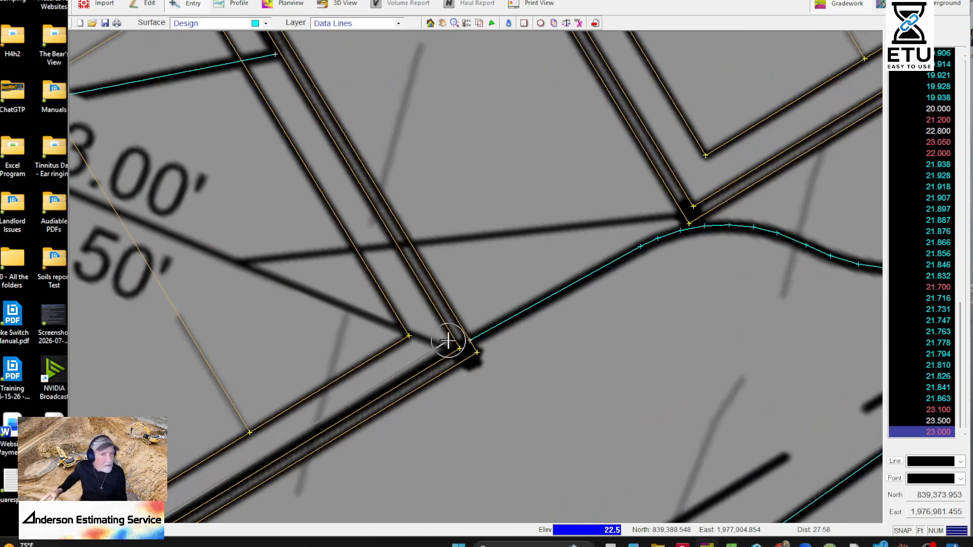
{"action": "left_click", "coordinate": [458, 351]}
{"action": "middle_click_drag", "start_coordinate": [348, 178], "coordinate": [710, 410]}
{"action": "scroll", "coordinate": [540, 279], "scroll_direction": "down", "scroll_amount": 3}
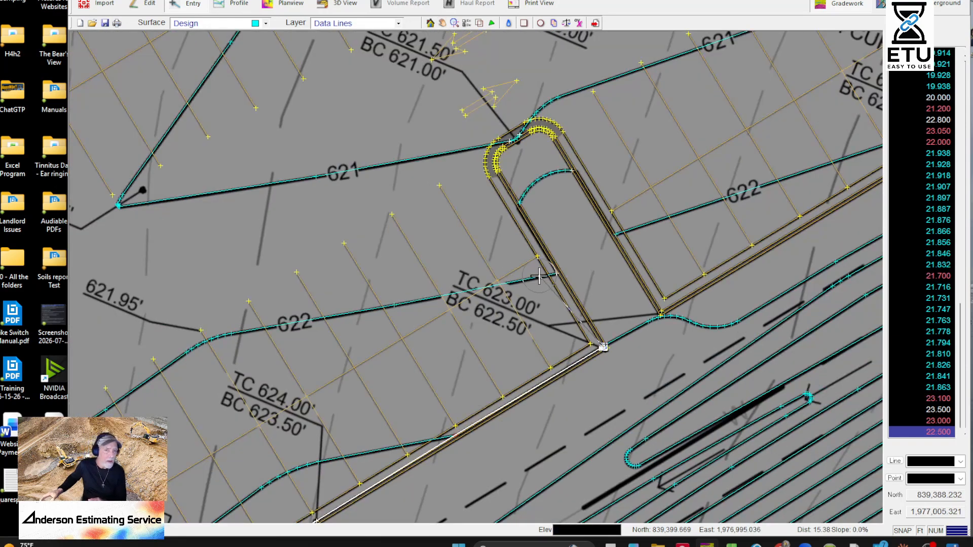
- Continue the curb line up the island's near side and around its rounded corner, adding a point at elevation 21 at the BC 621.00 spot
{"action": "scroll", "coordinate": [512, 222], "scroll_direction": "up", "scroll_amount": 3}
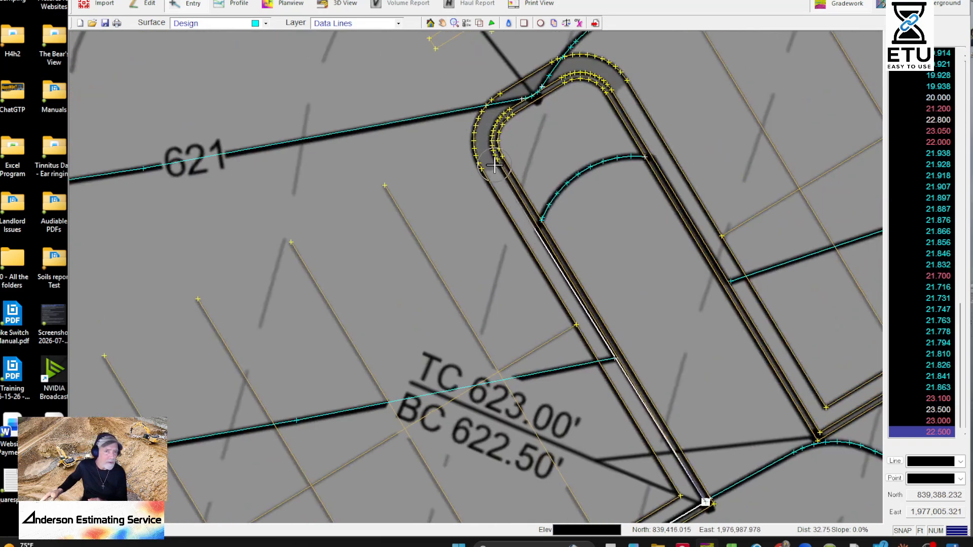
{"action": "left_click", "coordinate": [495, 175]}
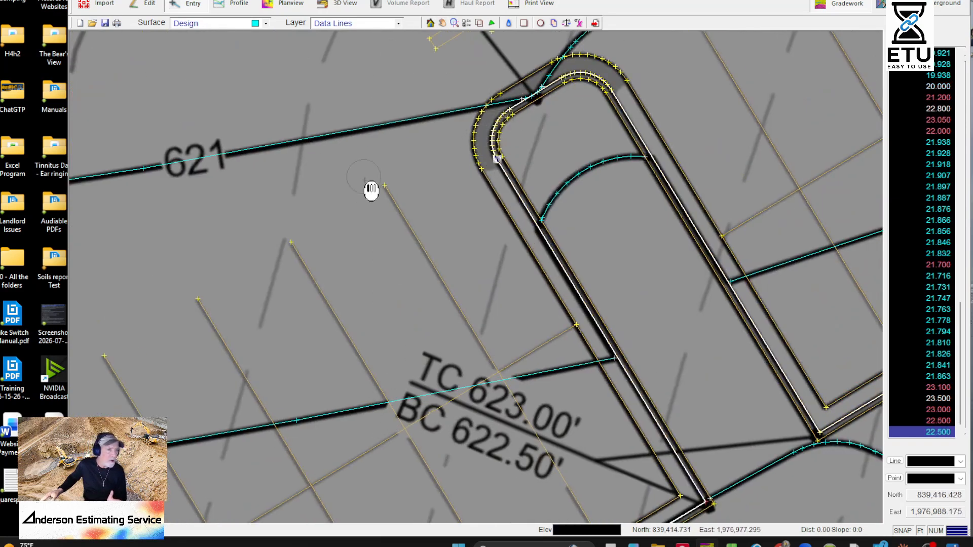
{"action": "scroll", "coordinate": [554, 284], "scroll_direction": "down", "scroll_amount": 5}
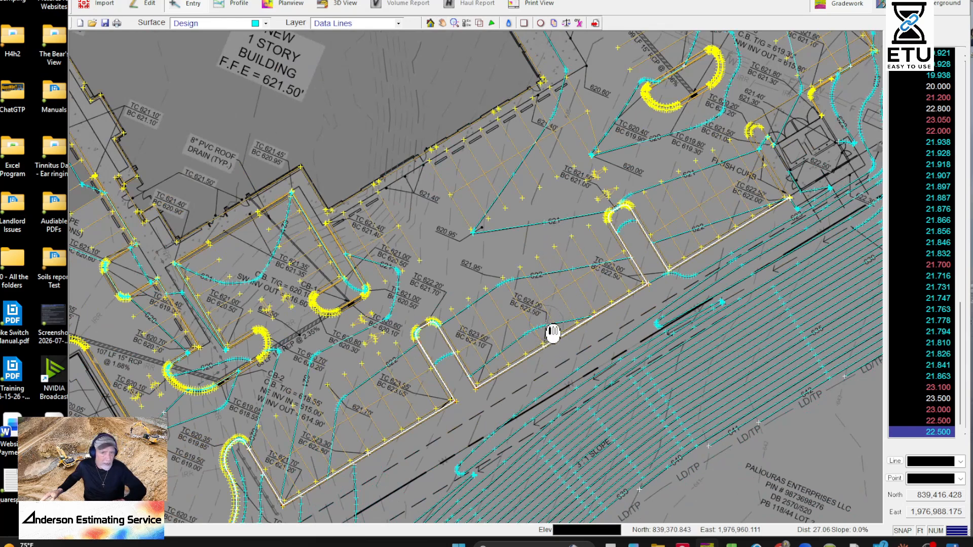
{"action": "scroll", "coordinate": [619, 222], "scroll_direction": "up", "scroll_amount": 5}
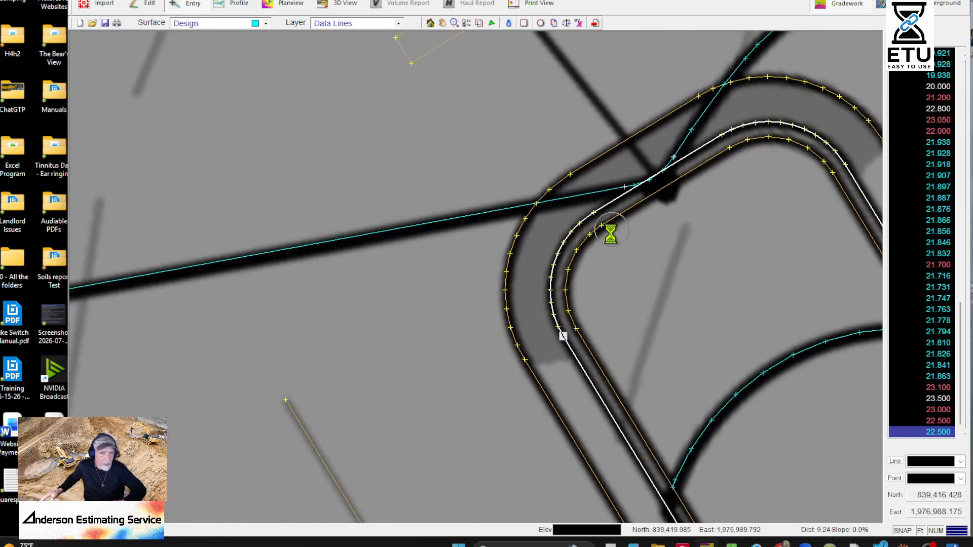
{"action": "left_click", "coordinate": [593, 213]}
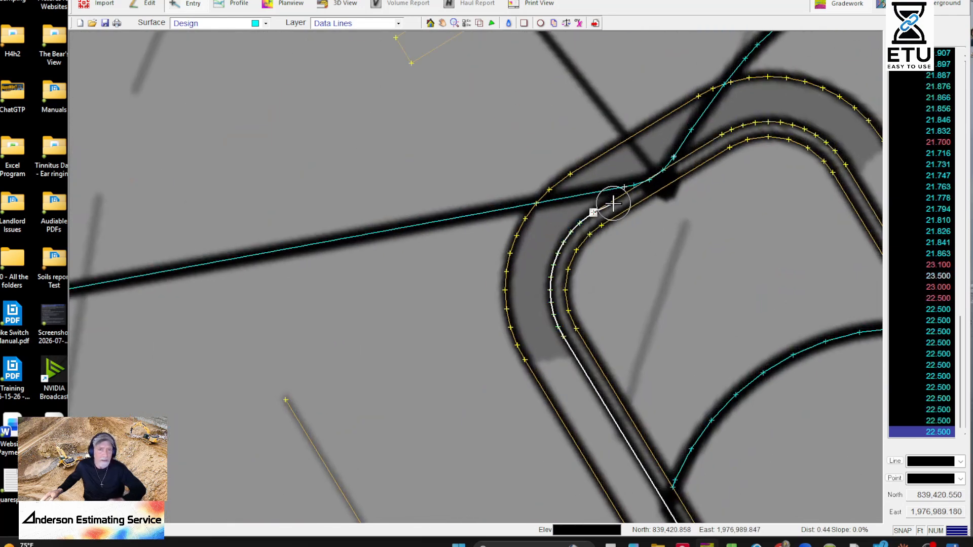
{"action": "scroll", "coordinate": [467, 304], "scroll_direction": "down", "scroll_amount": 5}
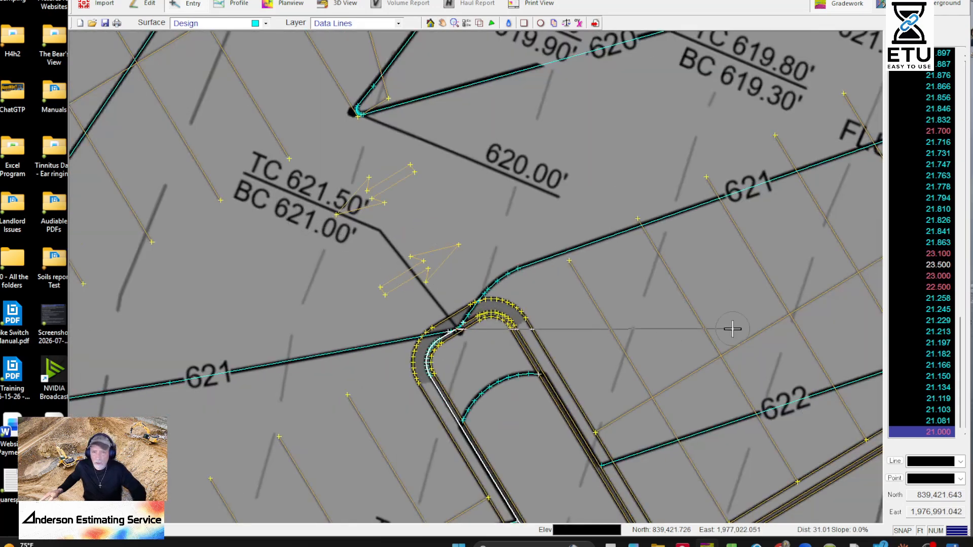
- Trace the curb line around the island's second rounded corner to the start of its far side
{"action": "scroll", "coordinate": [534, 330], "scroll_direction": "up", "scroll_amount": 3}
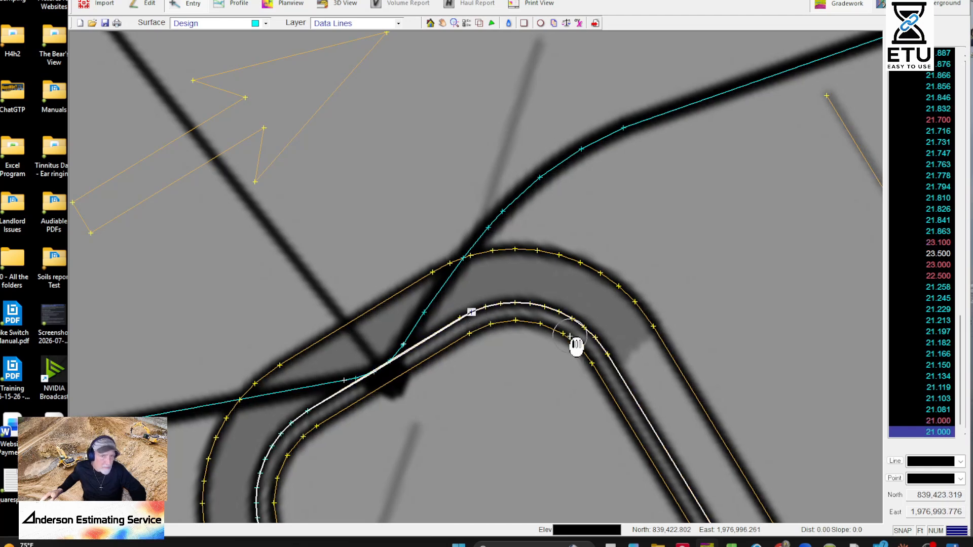
{"action": "scroll", "coordinate": [575, 343], "scroll_direction": "up", "scroll_amount": 2}
{"action": "left_click", "coordinate": [481, 224]}
{"action": "middle_click_drag", "start_coordinate": [679, 425], "coordinate": [536, 265]}
{"action": "middle_click_drag", "start_coordinate": [544, 426], "coordinate": [512, 251]}
{"action": "middle_click_drag", "start_coordinate": [651, 452], "coordinate": [507, 230]}
{"action": "middle_click_drag", "start_coordinate": [642, 382], "coordinate": [495, 197]}
{"action": "scroll", "coordinate": [495, 198], "scroll_direction": "down", "scroll_amount": 2}
{"action": "middle_click_drag", "start_coordinate": [554, 339], "coordinate": [523, 263]}
{"action": "scroll", "coordinate": [569, 297], "scroll_direction": "down", "scroll_amount": 1}
{"action": "middle_click_drag", "start_coordinate": [669, 268], "coordinate": [834, 246]}
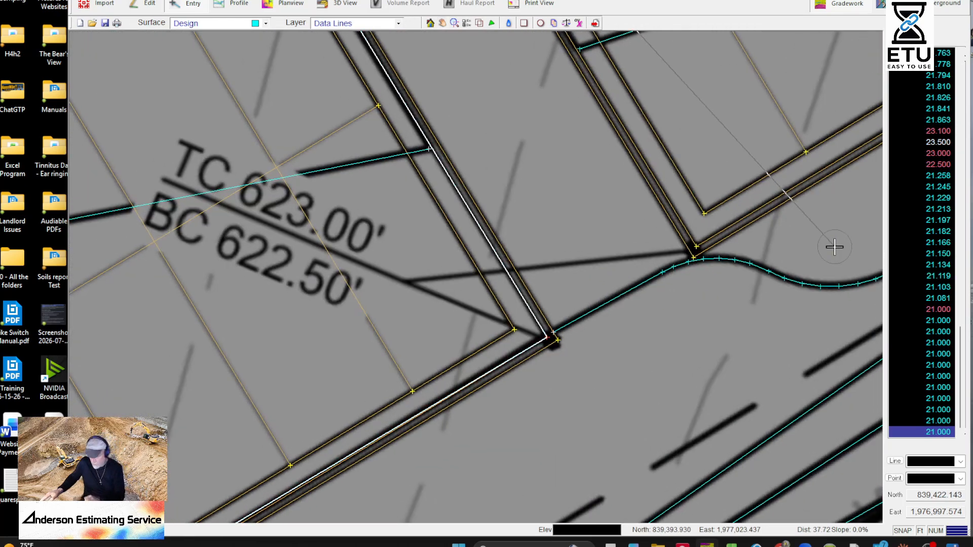
{"action": "type", "text": "23"}
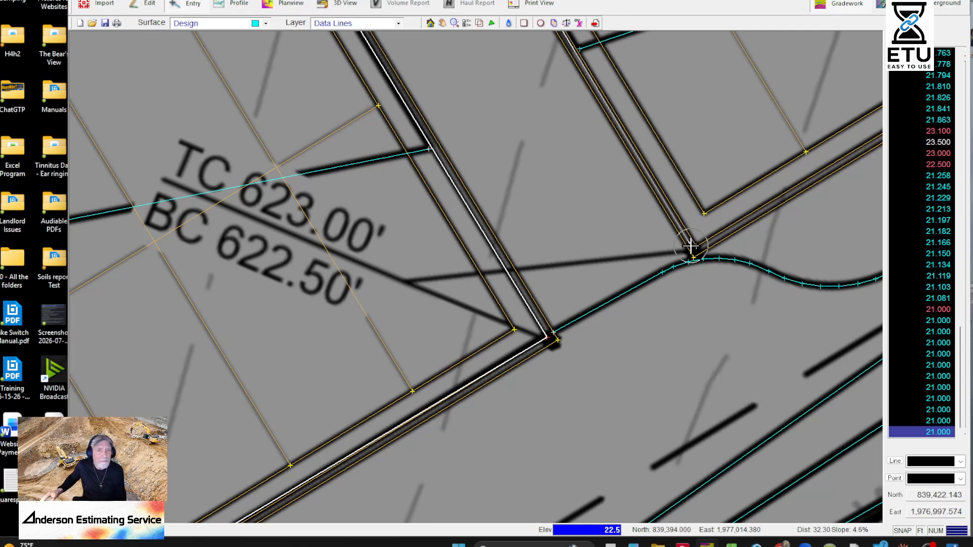
{"action": "left_click", "coordinate": [703, 257]}
{"action": "middle_click_drag", "start_coordinate": [829, 151], "coordinate": [771, 226]}
{"action": "key", "text": "Delete"}
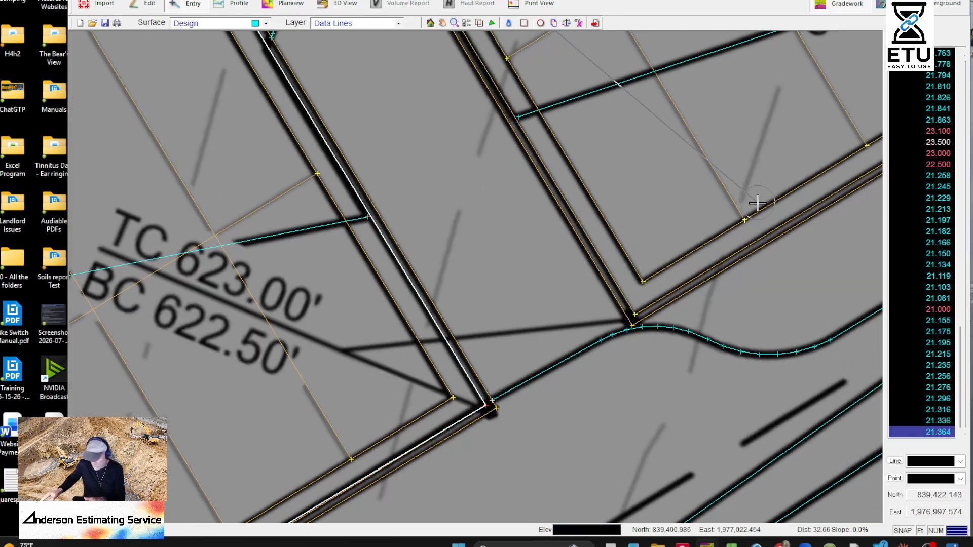
- Add a curb point at elevation 22.5 at the lower corner of the island's far side
{"action": "type", "text": "22.5"}
{"action": "scroll", "coordinate": [750, 205], "scroll_direction": "up", "scroll_amount": 5}
{"action": "middle_click_drag", "start_coordinate": [425, 452], "coordinate": [662, 199]}
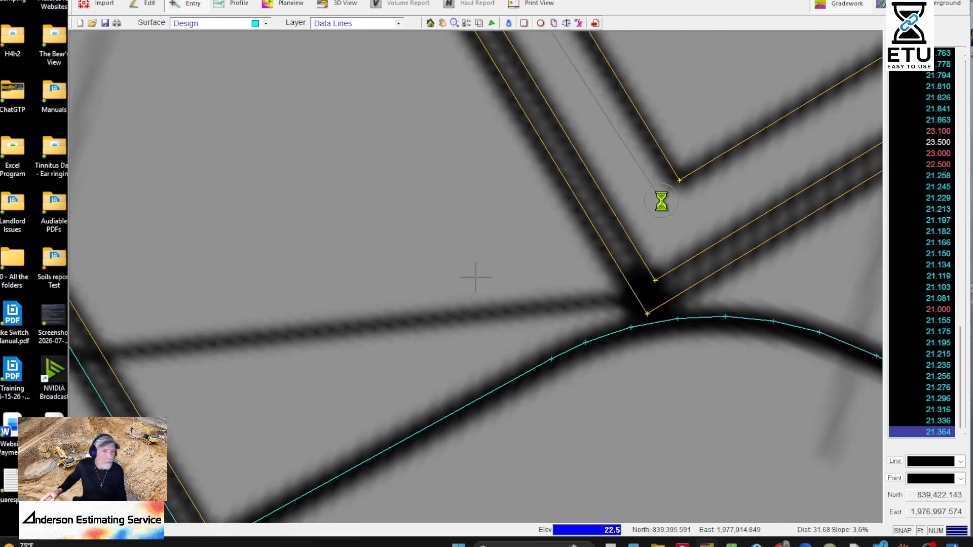
{"action": "left_click", "coordinate": [655, 279]}
- Continue the curb line along the straight curb to the BC 622.00 corner by the flush curb with a point at elevation 22
{"action": "scroll", "coordinate": [710, 231], "scroll_direction": "down", "scroll_amount": 1}
{"action": "scroll", "coordinate": [711, 232], "scroll_direction": "down", "scroll_amount": 5}
{"action": "middle_click_drag", "start_coordinate": [747, 191], "coordinate": [469, 386]}
{"action": "middle_click_drag", "start_coordinate": [777, 206], "coordinate": [556, 281]}
{"action": "scroll", "coordinate": [556, 281], "scroll_direction": "up", "scroll_amount": 3}
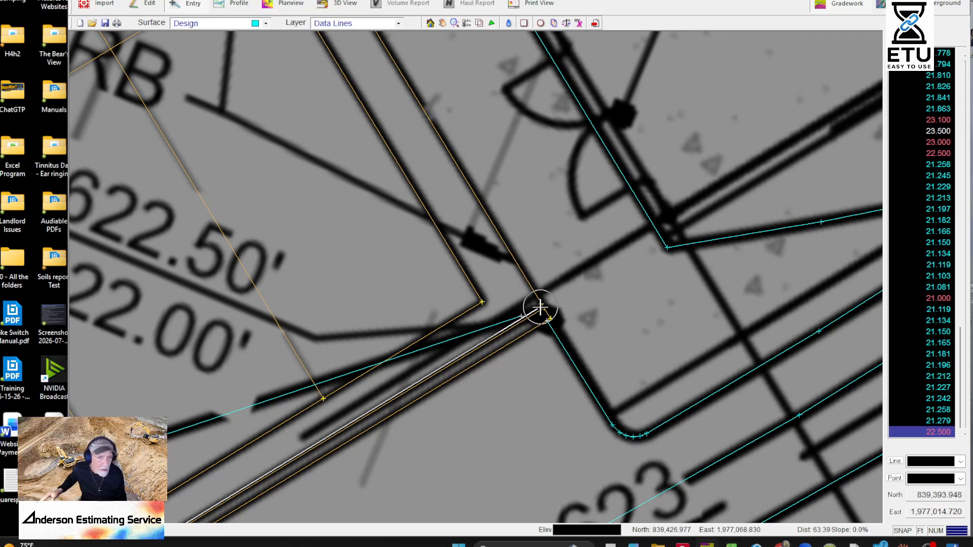
{"action": "scroll", "coordinate": [641, 273], "scroll_direction": "up", "scroll_amount": 1}
{"action": "type", "text": "22"}
{"action": "scroll", "coordinate": [645, 289], "scroll_direction": "up", "scroll_amount": 3}
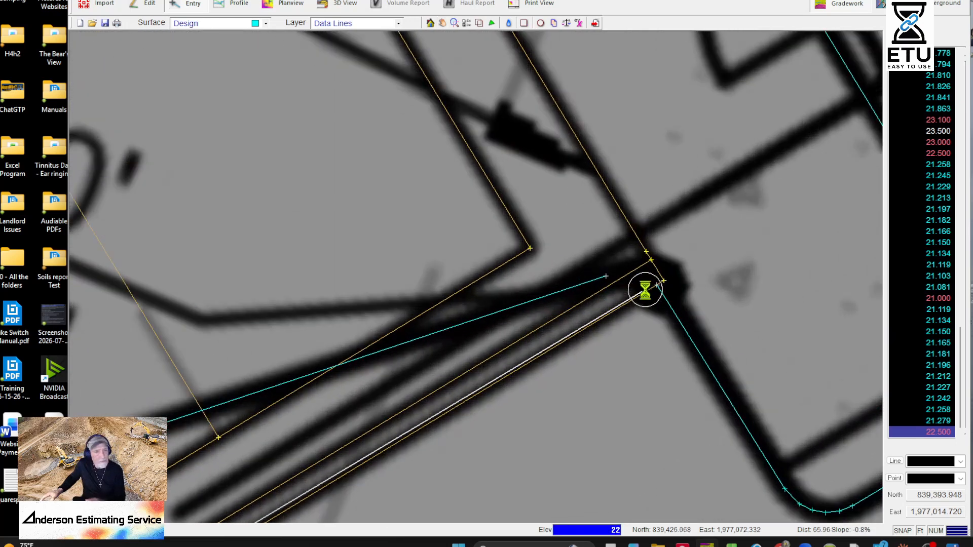
{"action": "left_click", "coordinate": [647, 261]}
- Examine the curb lines, contours and spot elevations across the whole site plan
{"action": "scroll", "coordinate": [647, 261], "scroll_direction": "down", "scroll_amount": 5}
{"action": "scroll", "coordinate": [593, 294], "scroll_direction": "up", "scroll_amount": 3}
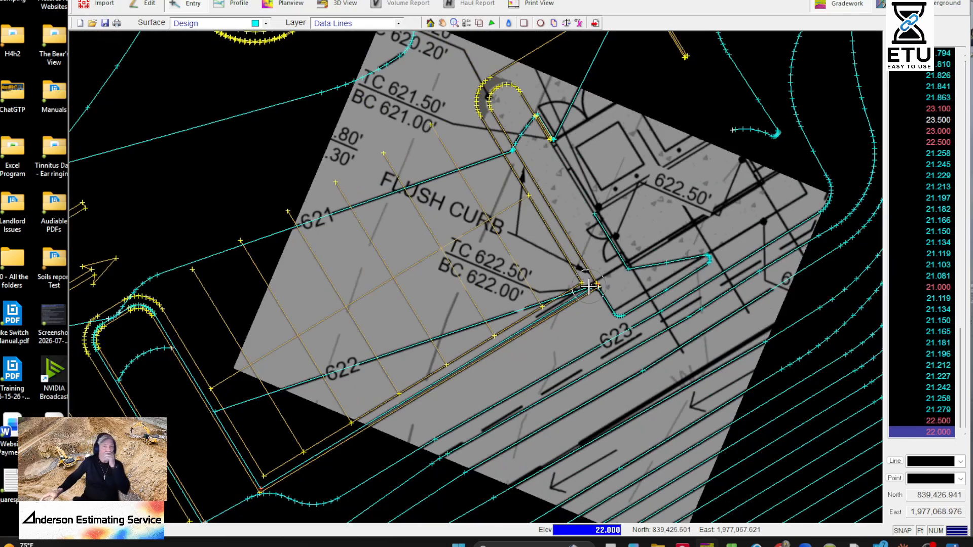
{"action": "scroll", "coordinate": [542, 343], "scroll_direction": "down", "scroll_amount": 3}
{"action": "scroll", "coordinate": [491, 359], "scroll_direction": "up", "scroll_amount": 3}
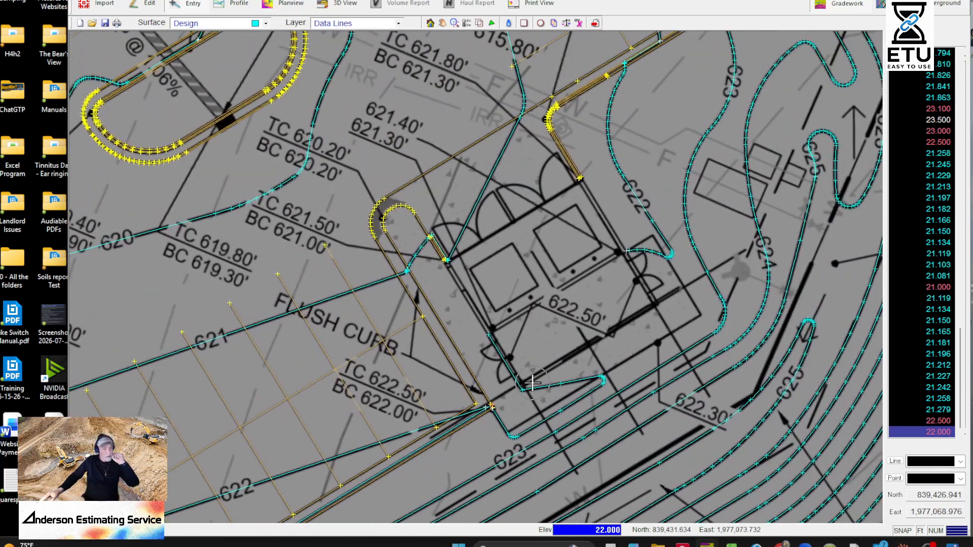
{"action": "scroll", "coordinate": [487, 219], "scroll_direction": "down", "scroll_amount": 5}
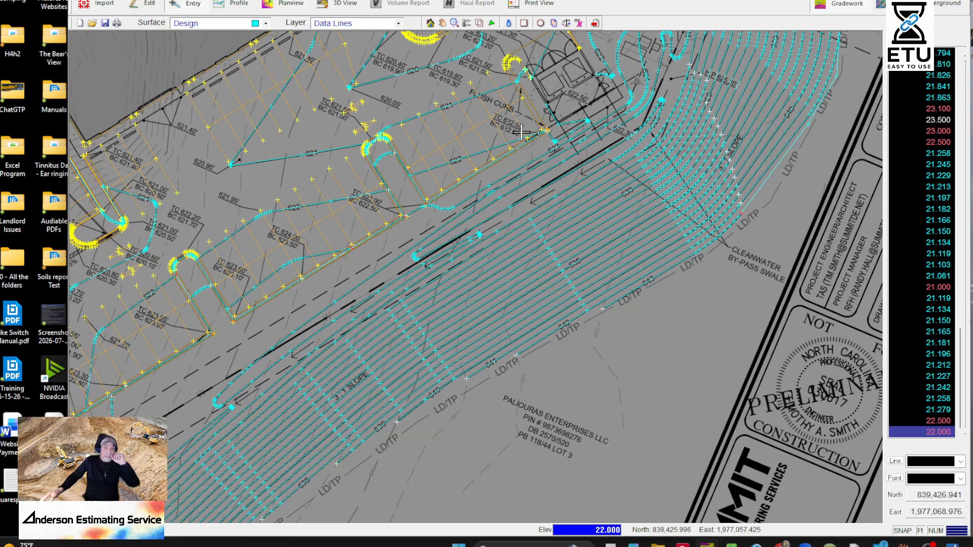
{"action": "scroll", "coordinate": [611, 425], "scroll_direction": "up", "scroll_amount": 2}
{"action": "middle_click_drag", "start_coordinate": [394, 388], "coordinate": [631, 290]}
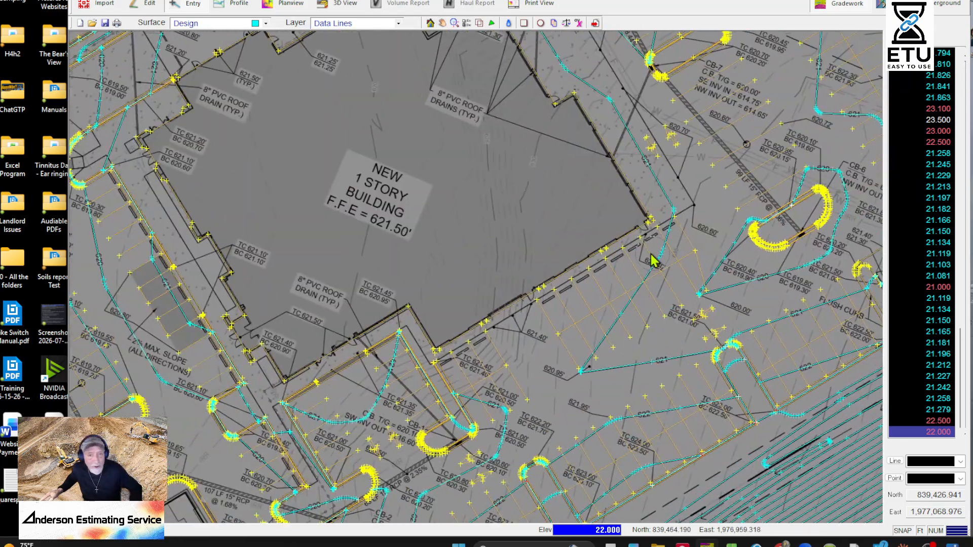
{"action": "scroll", "coordinate": [653, 260], "scroll_direction": "down", "scroll_amount": 5}
{"action": "scroll", "coordinate": [586, 177], "scroll_direction": "up", "scroll_amount": 3}
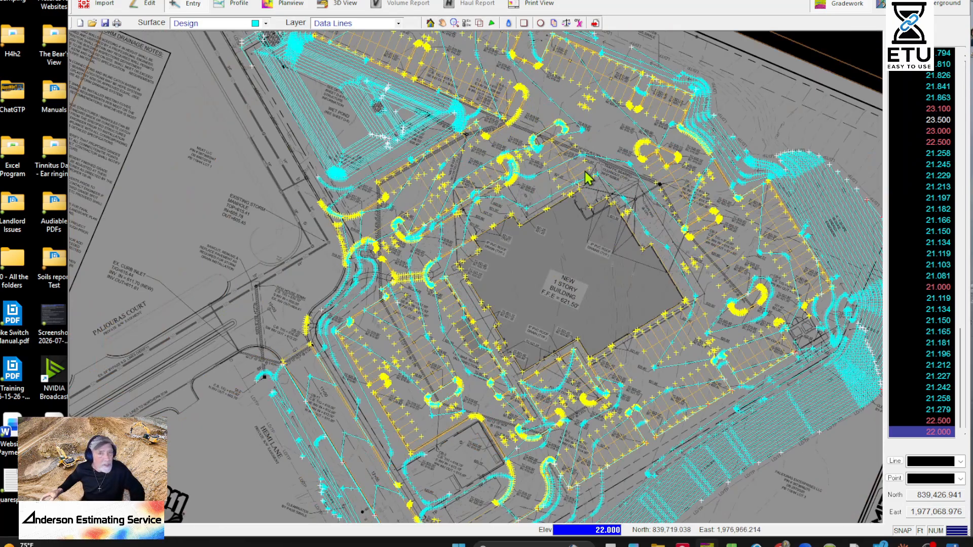
{"action": "middle_click_drag", "start_coordinate": [584, 188], "coordinate": [628, 289]}
{"action": "mouse_move", "coordinate": [625, 415]}
{"action": "middle_mouse_down"}
{"action": "mouse_move", "coordinate": [616, 302]}
{"action": "mouse_move", "coordinate": [580, 325]}
{"action": "mouse_move", "coordinate": [498, 323]}
{"action": "middle_mouse_up"}
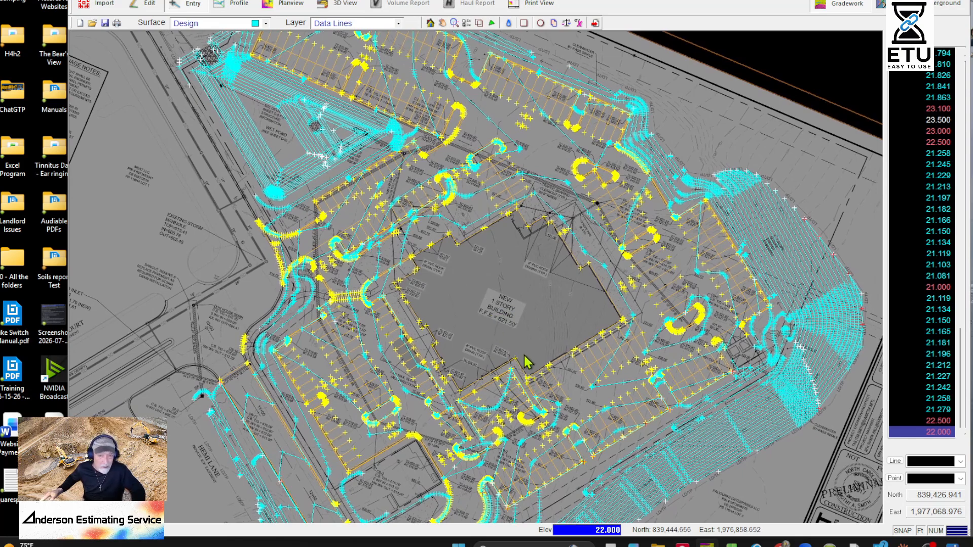
{"action": "mouse_move", "coordinate": [527, 361]}
{"action": "middle_mouse_down"}
{"action": "mouse_move", "coordinate": [606, 318]}
{"action": "mouse_move", "coordinate": [507, 205]}
{"action": "middle_mouse_up"}
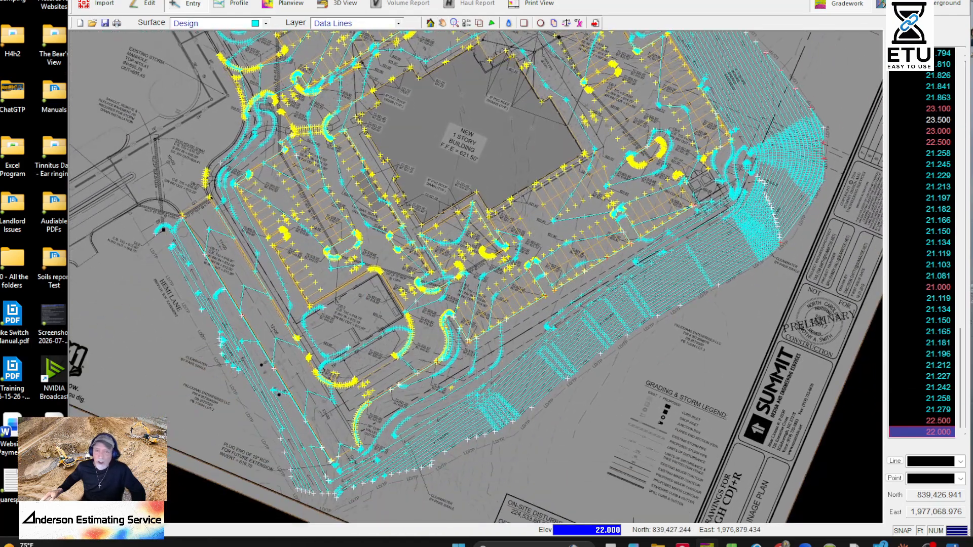
{"action": "middle_click_drag", "start_coordinate": [562, 243], "coordinate": [640, 334]}
{"action": "mouse_move", "coordinate": [559, 445]}
{"action": "middle_mouse_down"}
{"action": "mouse_move", "coordinate": [577, 380]}
{"action": "mouse_move", "coordinate": [577, 288]}
{"action": "middle_mouse_up"}
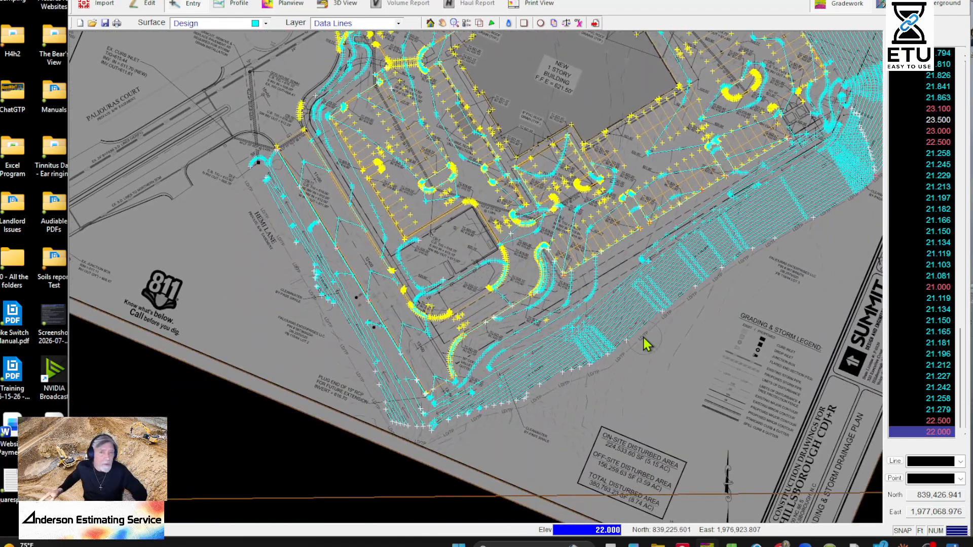
- Offset the completed curb line 0.50 ft to the right with a 0.50 ft elevation difference and the label TC
{"action": "right_click", "coordinate": [592, 286]}
{"action": "left_click", "coordinate": [613, 292]}
{"action": "scroll", "coordinate": [581, 277], "scroll_direction": "up", "scroll_amount": 6}
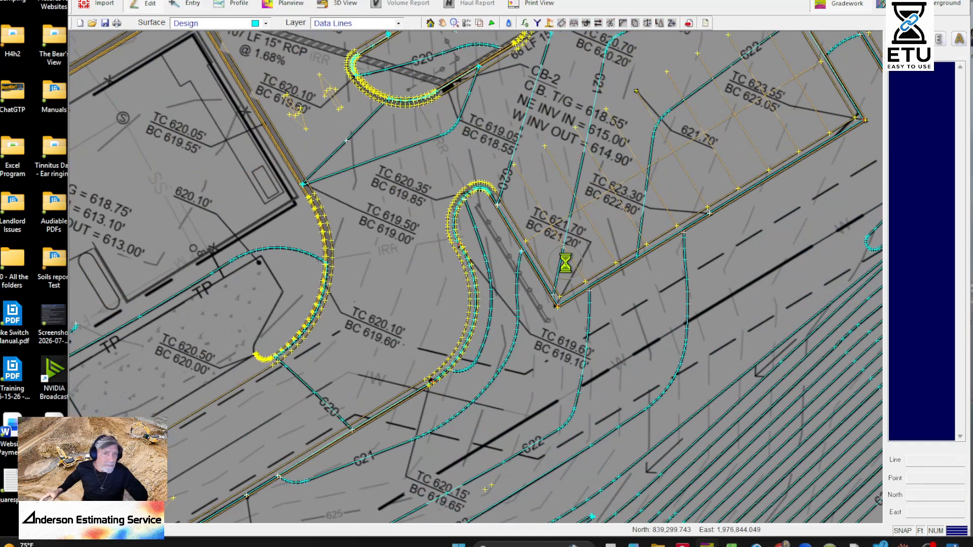
{"action": "left_click", "coordinate": [527, 390]}
{"action": "scroll", "coordinate": [530, 388], "scroll_direction": "down", "scroll_amount": 5}
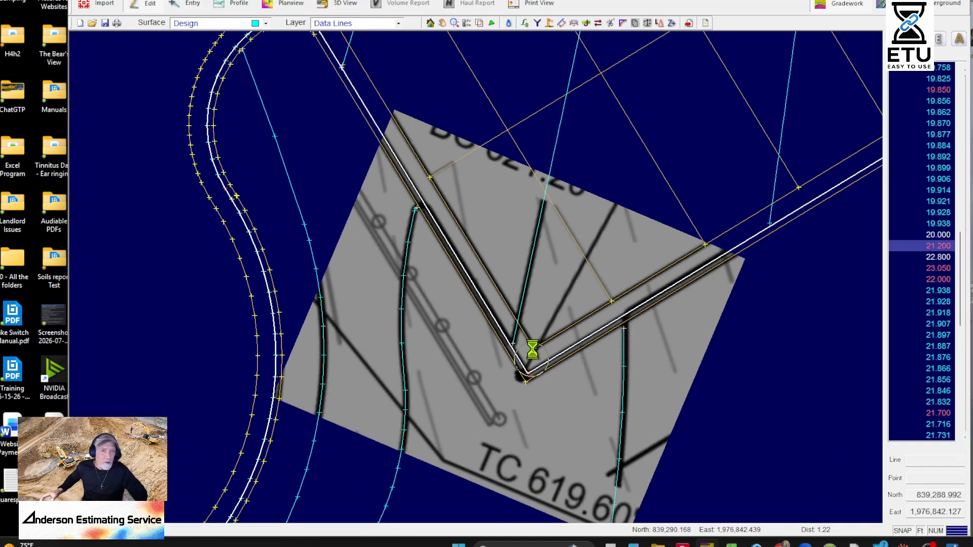
{"action": "left_click", "coordinate": [561, 23]}
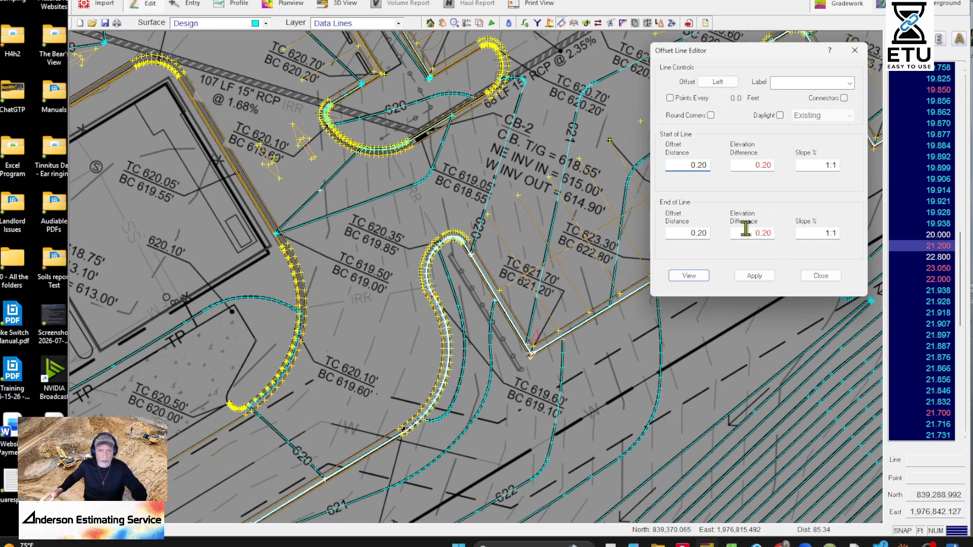
{"action": "type", "text": ".5"}
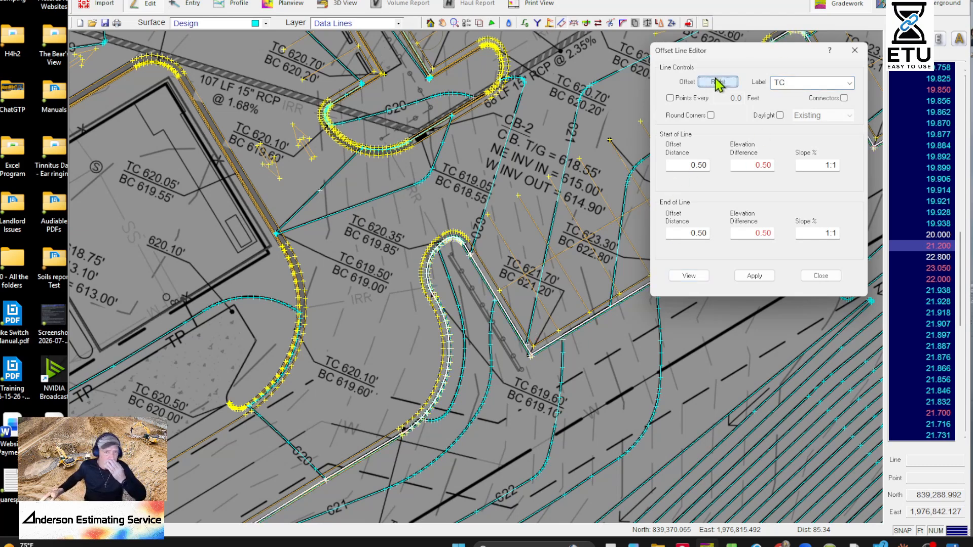
{"action": "left_click", "coordinate": [764, 278]}
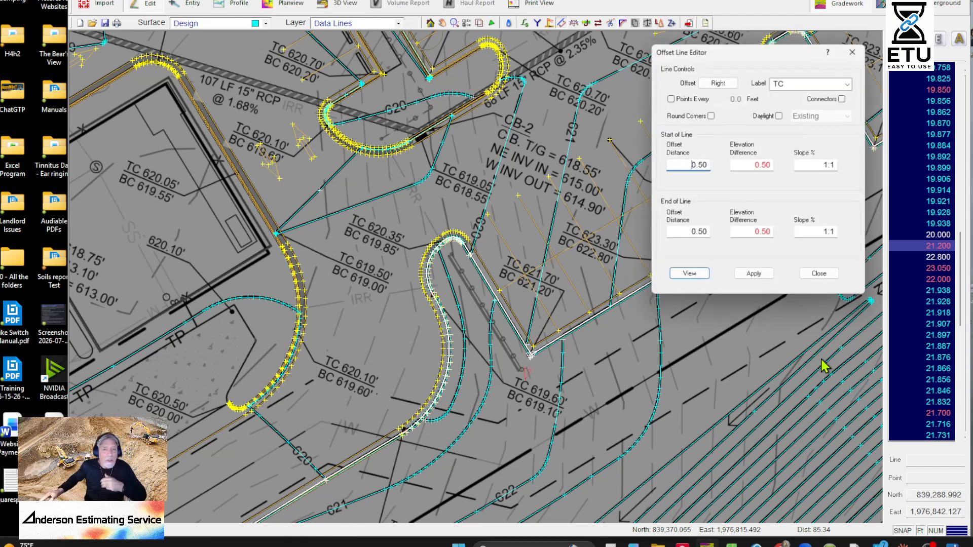
{"action": "left_click", "coordinate": [833, 279]}
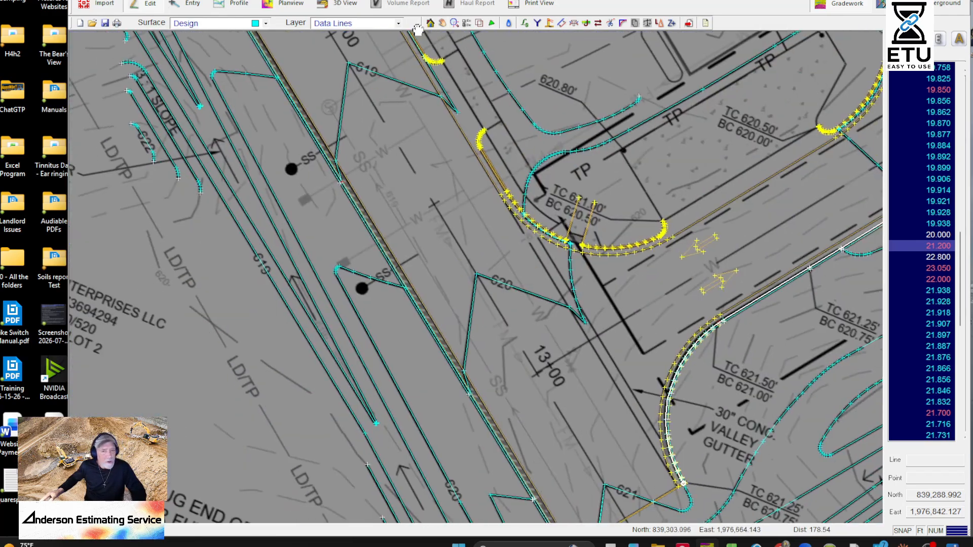
- Select the road's TC curb line together with the completed parking lot curb line and measure their combined length
{"action": "middle_click_drag", "start_coordinate": [418, 29], "coordinate": [412, 11]}
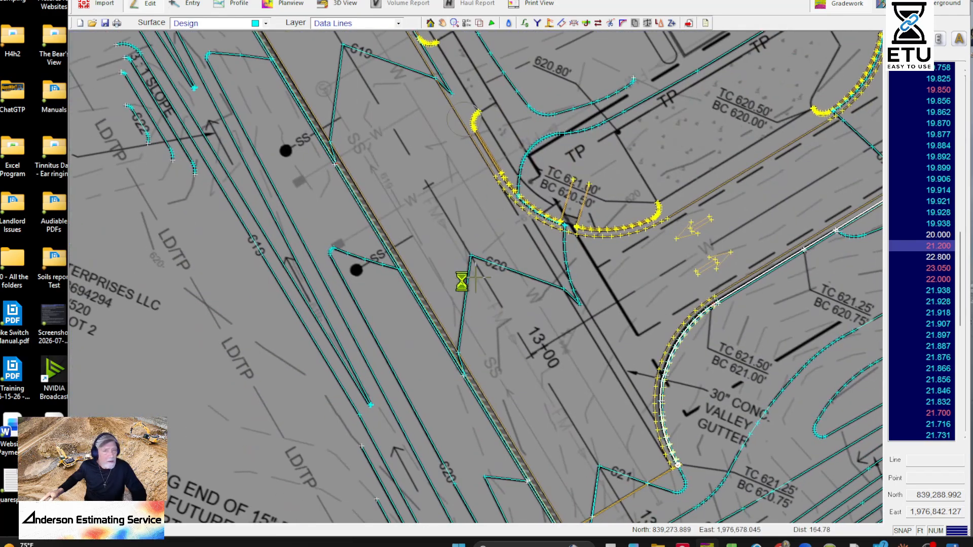
{"action": "left_click", "coordinate": [416, 314]}
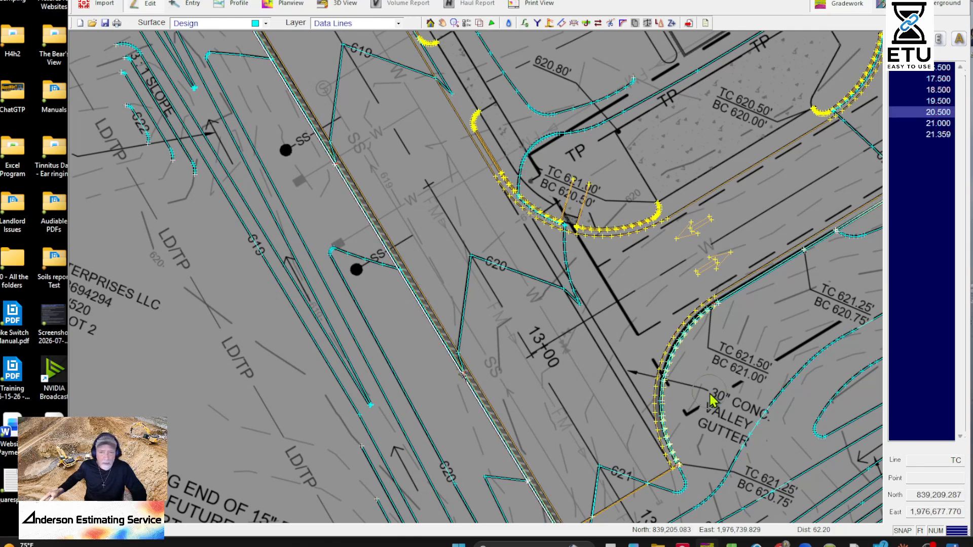
{"action": "key", "text": "ctrl+a"}
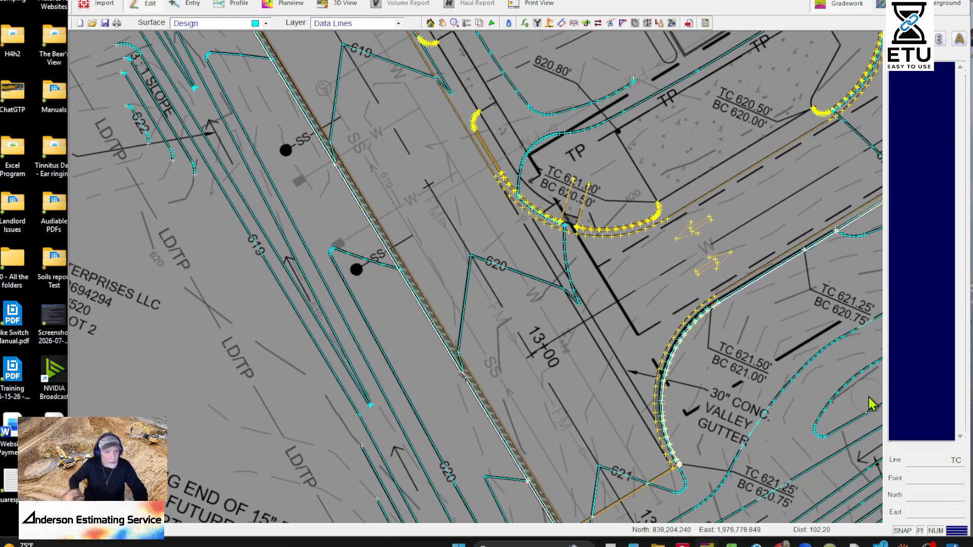
{"action": "scroll", "coordinate": [560, 240], "scroll_direction": "down", "scroll_amount": 3}
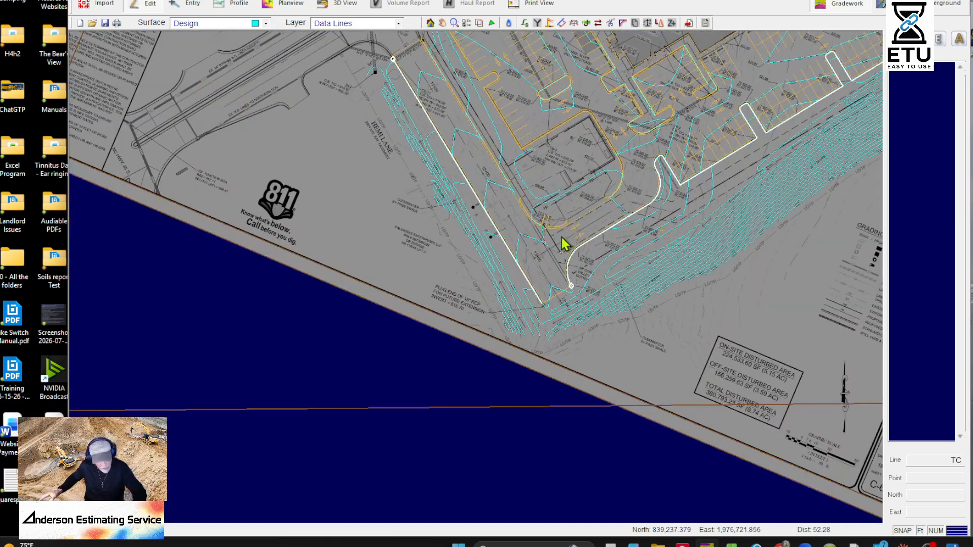
{"action": "scroll", "coordinate": [565, 245], "scroll_direction": "down", "scroll_amount": 2}
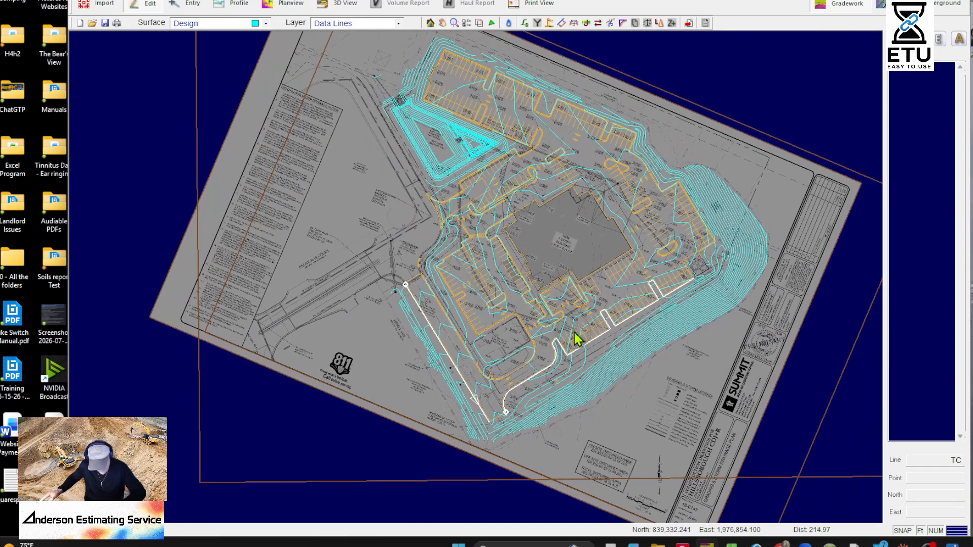
{"action": "left_click", "coordinate": [575, 333]}
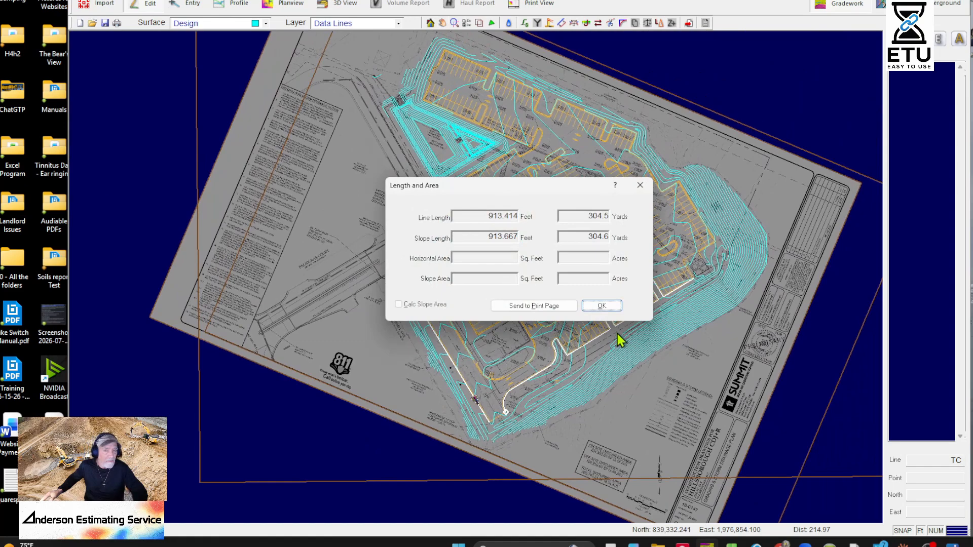
- Dismiss the length results and examine the curb lines along Hemi Lane up to the catch basins near Paliouras Court
{"action": "left_click", "coordinate": [603, 308]}
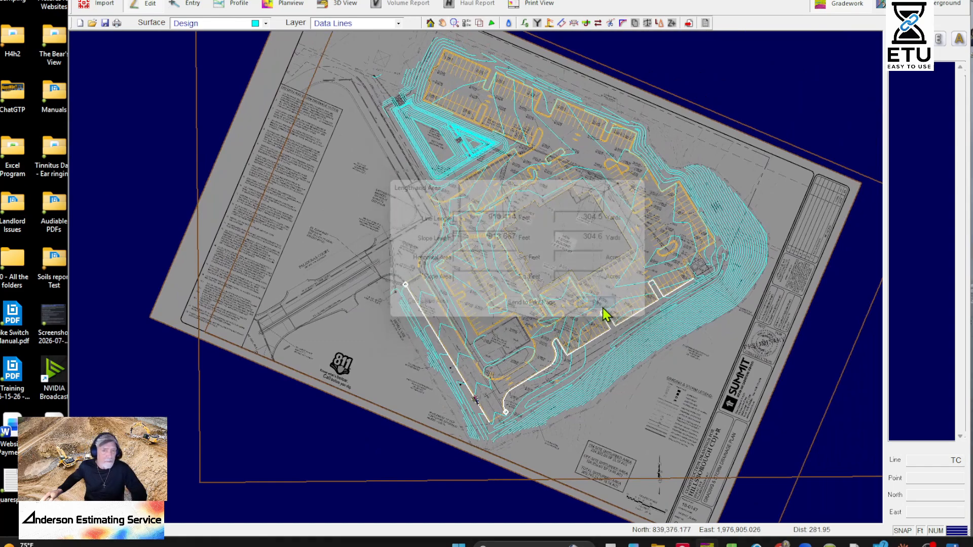
{"action": "scroll", "coordinate": [612, 335], "scroll_direction": "up", "scroll_amount": 2}
{"action": "middle_click_drag", "start_coordinate": [456, 417], "coordinate": [655, 339]}
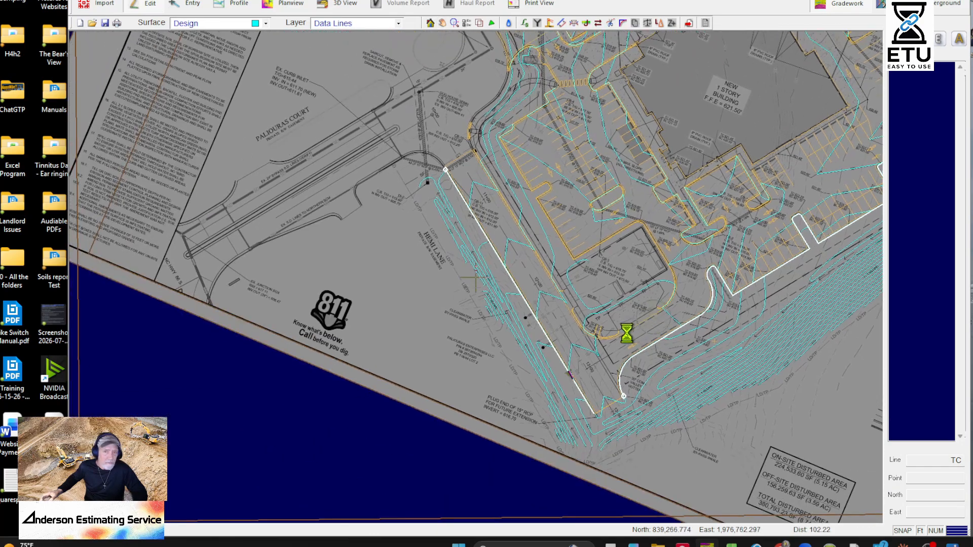
{"action": "scroll", "coordinate": [626, 333], "scroll_direction": "up", "scroll_amount": 3}
{"action": "middle_click_drag", "start_coordinate": [423, 294], "coordinate": [753, 512]}
{"action": "middle_click_drag", "start_coordinate": [543, 208], "coordinate": [545, 217]}
{"action": "scroll", "coordinate": [501, 156], "scroll_direction": "down", "scroll_amount": 3}
{"action": "middle_click_drag", "start_coordinate": [501, 156], "coordinate": [614, 341]}
{"action": "scroll", "coordinate": [571, 304], "scroll_direction": "up", "scroll_amount": 3}
{"action": "scroll", "coordinate": [570, 304], "scroll_direction": "down", "scroll_amount": 5}
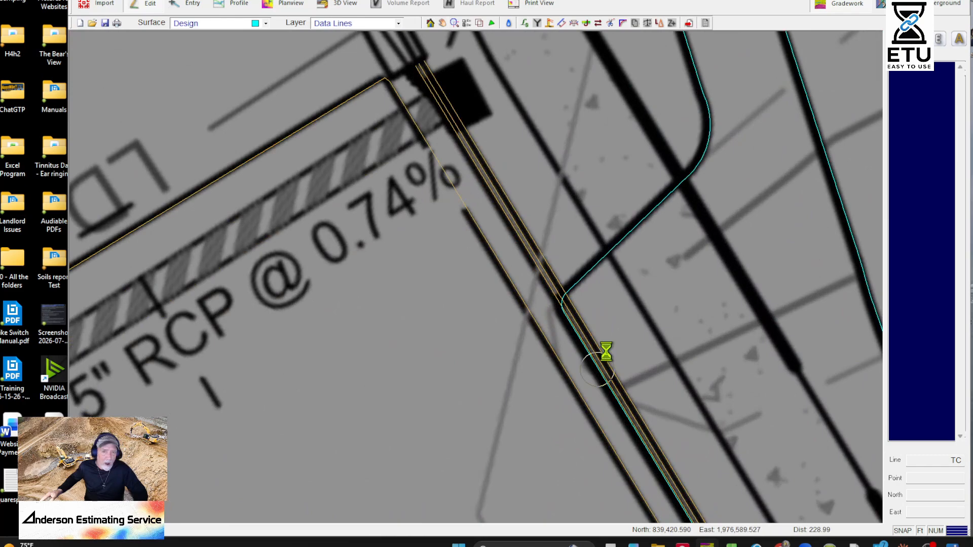
{"action": "scroll", "coordinate": [438, 195], "scroll_direction": "down", "scroll_amount": 2}
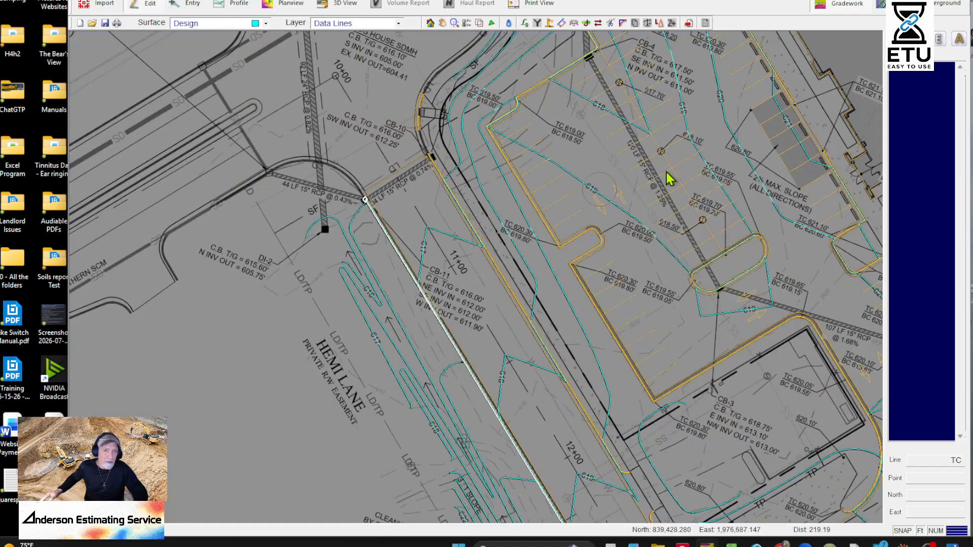
- Examine the remaining curb lines in the parking lots around the wet pond and the new one-story building
{"action": "middle_click_drag", "start_coordinate": [666, 176], "coordinate": [662, 436]}
{"action": "scroll", "coordinate": [584, 322], "scroll_direction": "up", "scroll_amount": 6}
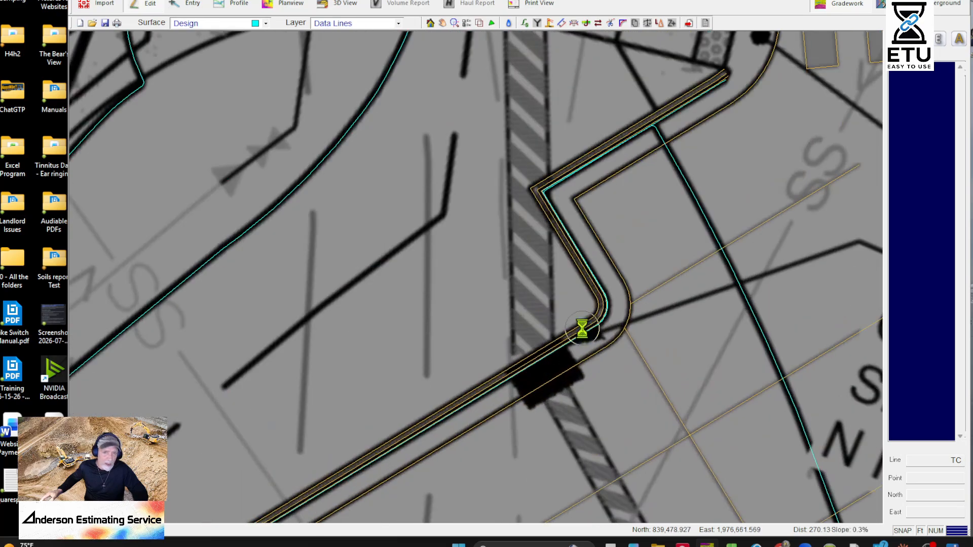
{"action": "scroll", "coordinate": [584, 324], "scroll_direction": "down", "scroll_amount": 3}
{"action": "middle_click_drag", "start_coordinate": [566, 229], "coordinate": [568, 455]}
{"action": "mouse_move", "coordinate": [386, 257]}
{"action": "middle_mouse_down"}
{"action": "mouse_move", "coordinate": [625, 243]}
{"action": "mouse_move", "coordinate": [714, 285]}
{"action": "middle_mouse_up"}
{"action": "middle_click_drag", "start_coordinate": [583, 124], "coordinate": [406, 489]}
{"action": "scroll", "coordinate": [455, 248], "scroll_direction": "down", "scroll_amount": 5}
{"action": "middle_click_drag", "start_coordinate": [459, 175], "coordinate": [493, 232]}
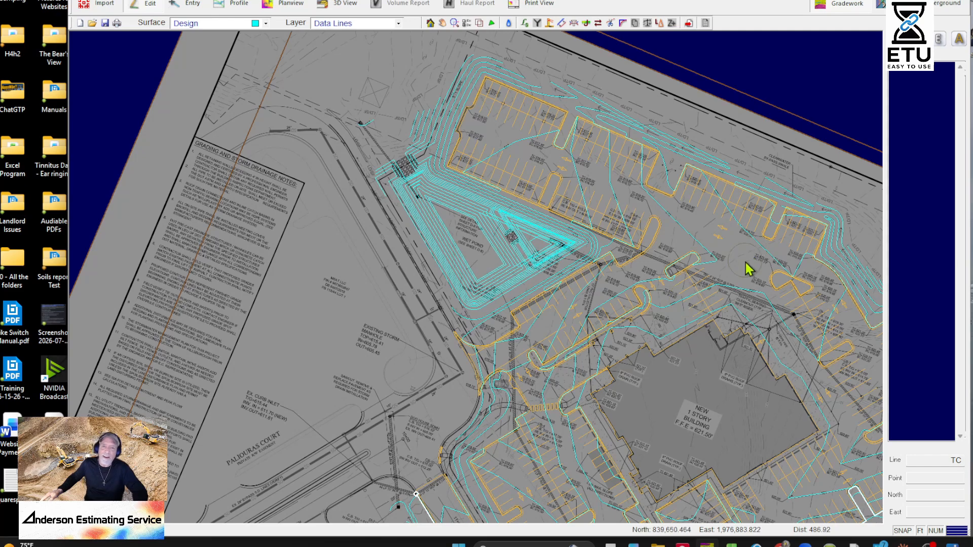
{"action": "middle_click_drag", "start_coordinate": [665, 330], "coordinate": [482, 217]}
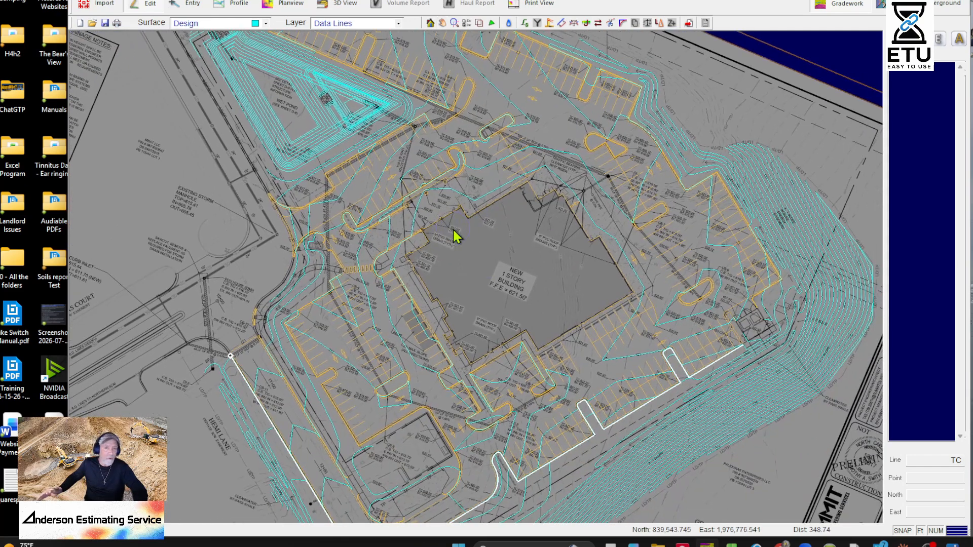